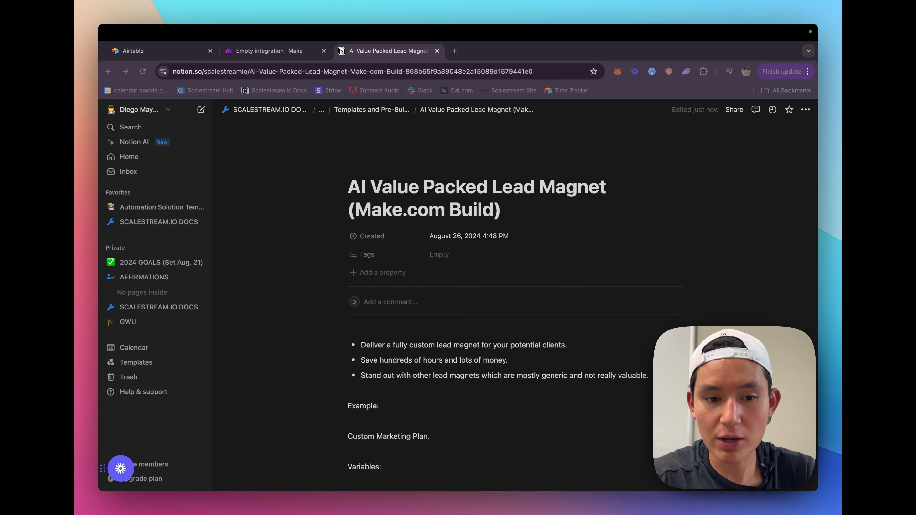
Scroll up and down the Notion lead magnet page to review its Variables list.
scroll(505, 310, "down", 3)
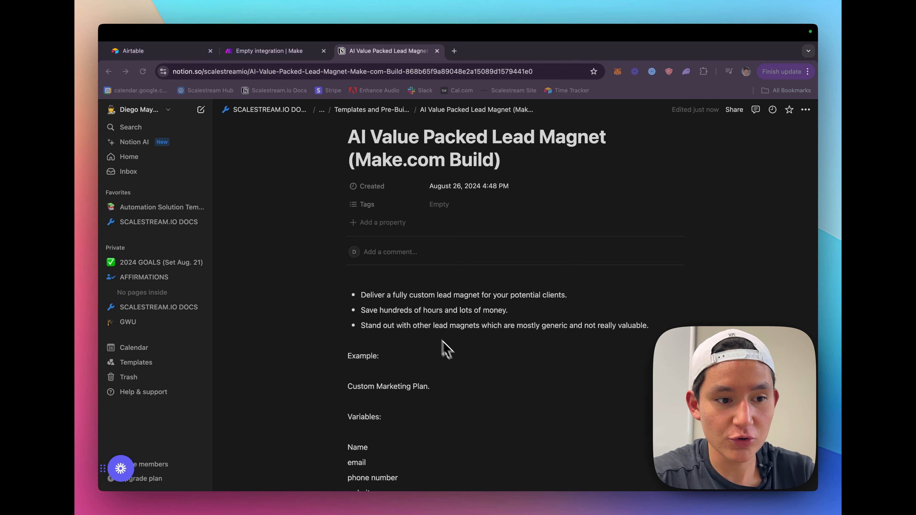
scroll(468, 361, "up", 2)
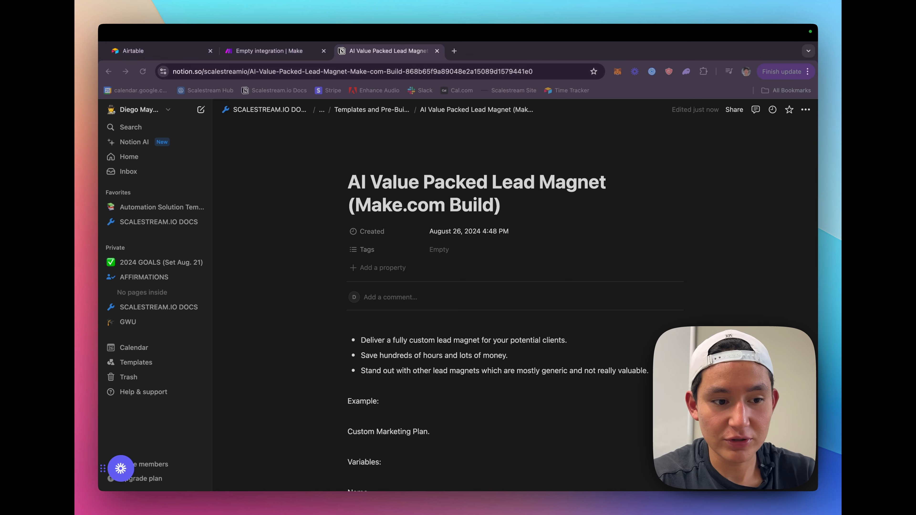
scroll(468, 325, "down", 5)
scroll(468, 324, "up", 6)
scroll(469, 324, "down", 1)
scroll(469, 325, "up", 2)
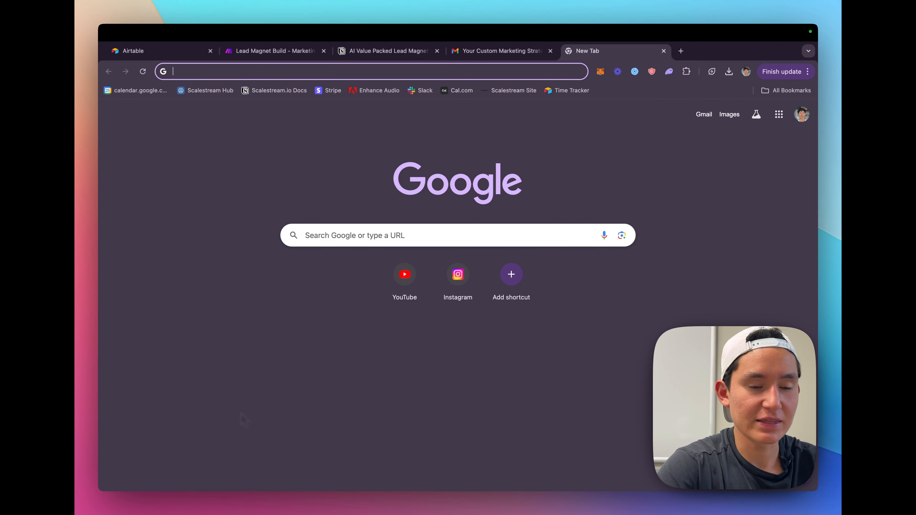
Load scalestream.io and scroll its Resources page down to the free-templates signup form.
type("scalestream.io")
key("Return")
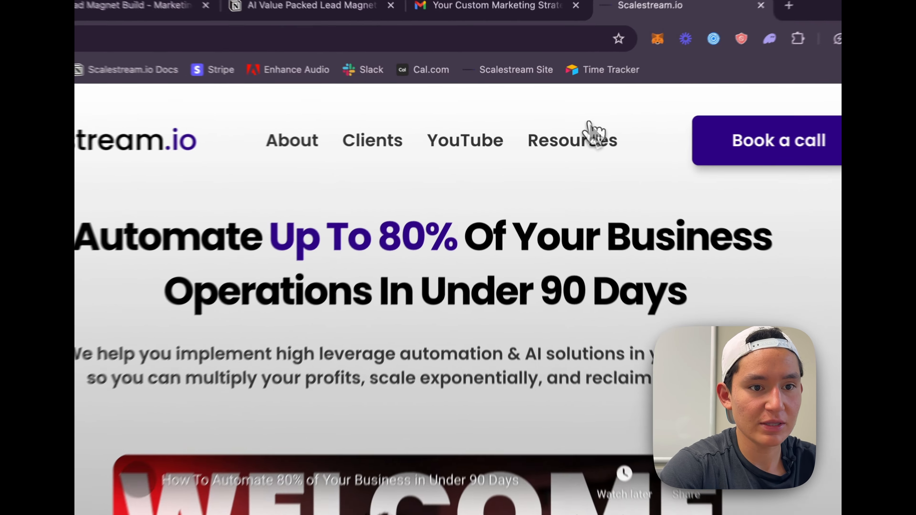
left_click(548, 134)
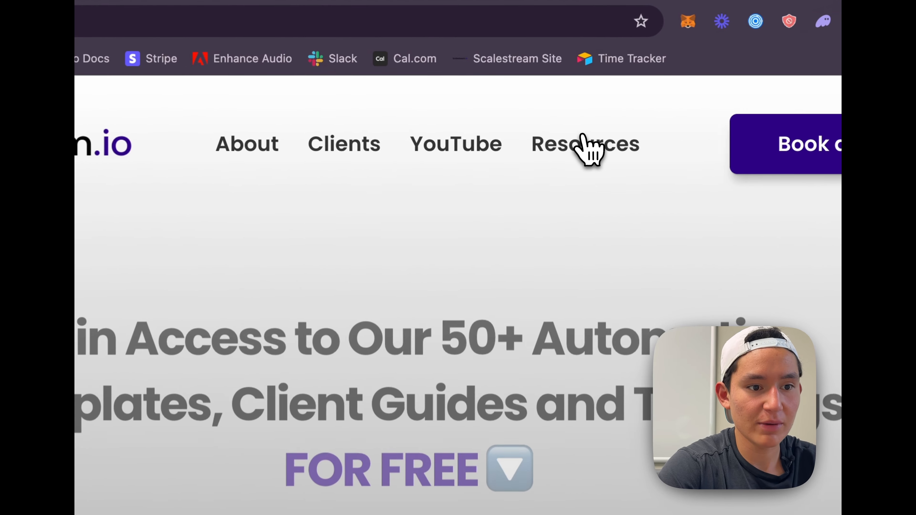
scroll(402, 348, "down", 5)
scroll(402, 344, "up", 3)
scroll(403, 348, "down", 3)
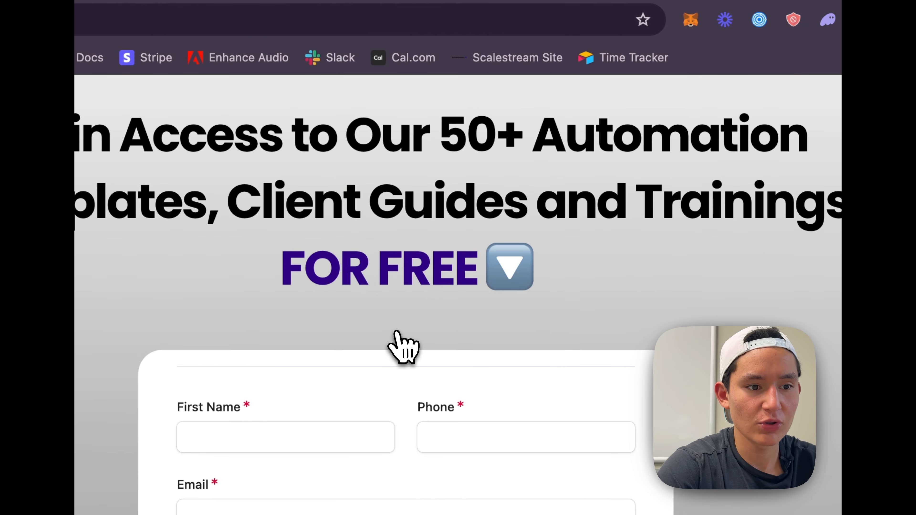
Click through the signup form's First Name, Phone, Email and title fields without filling them.
left_click(296, 375)
scroll(293, 372, "down", 2)
left_click(415, 425)
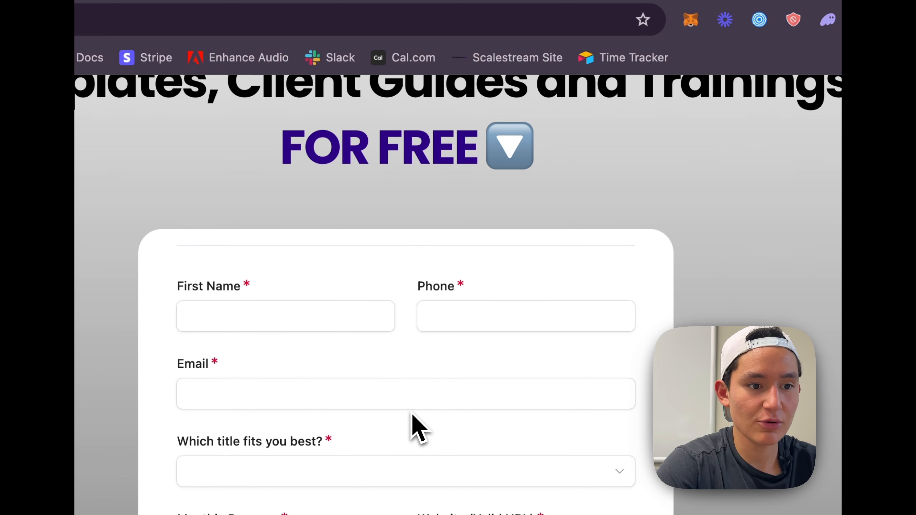
left_click(442, 307)
key("Tab")
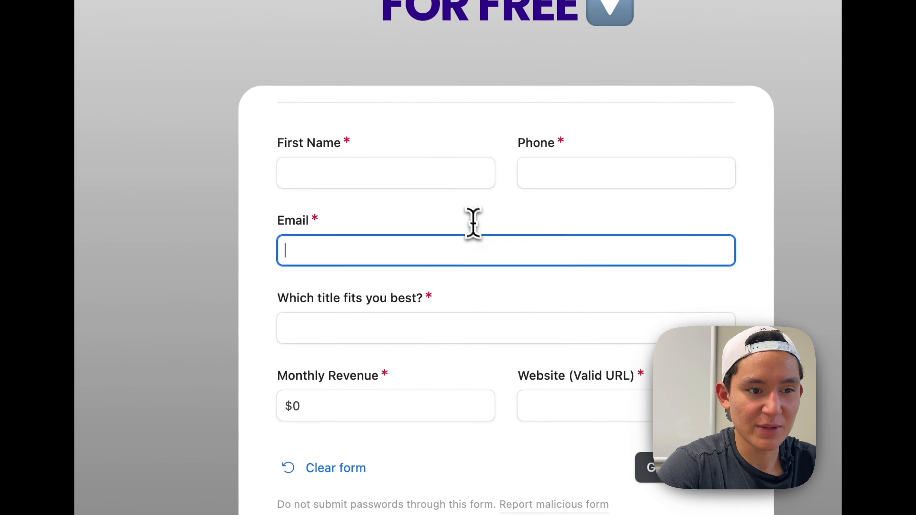
left_click(493, 337)
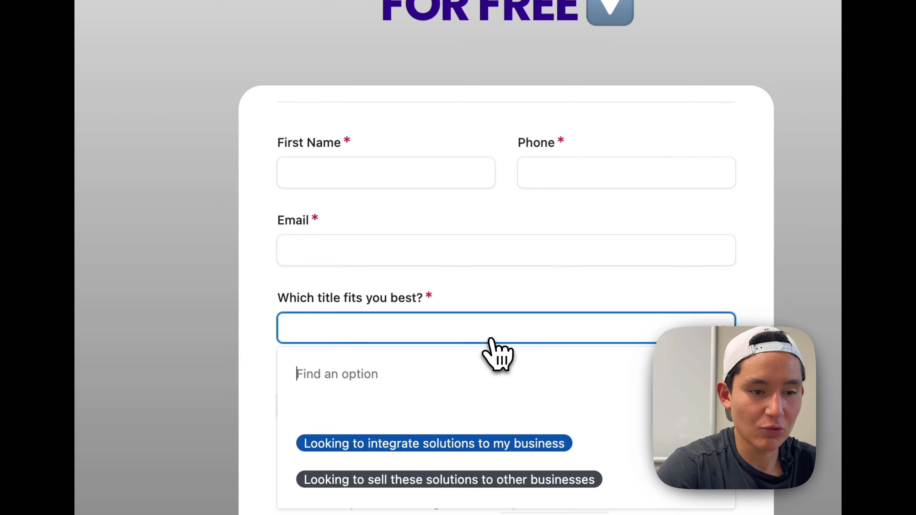
left_click(556, 273)
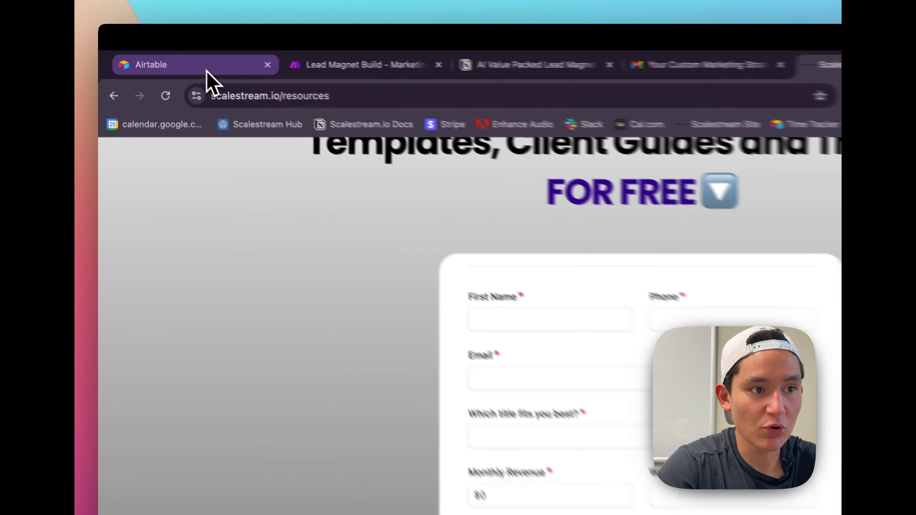
left_click(169, 54)
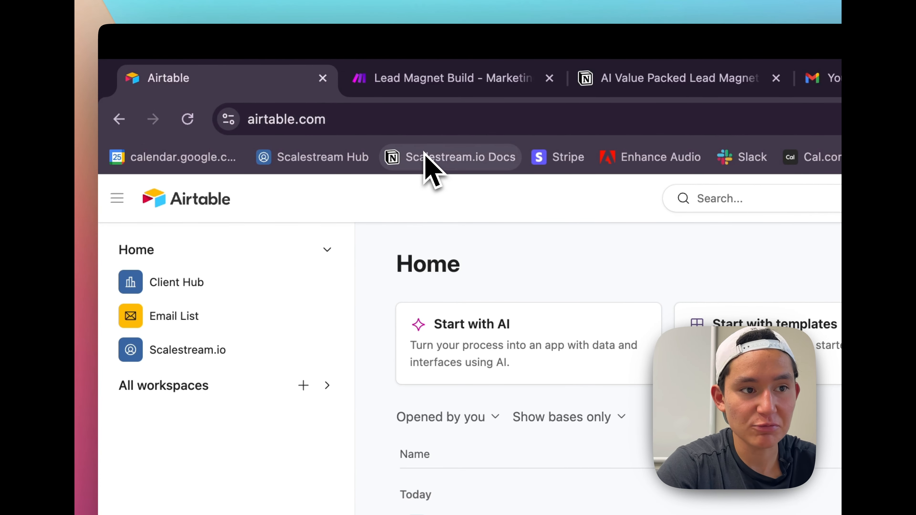
Open the finished Lead Magnet Build scenario and pan around its canvas.
left_click(486, 83)
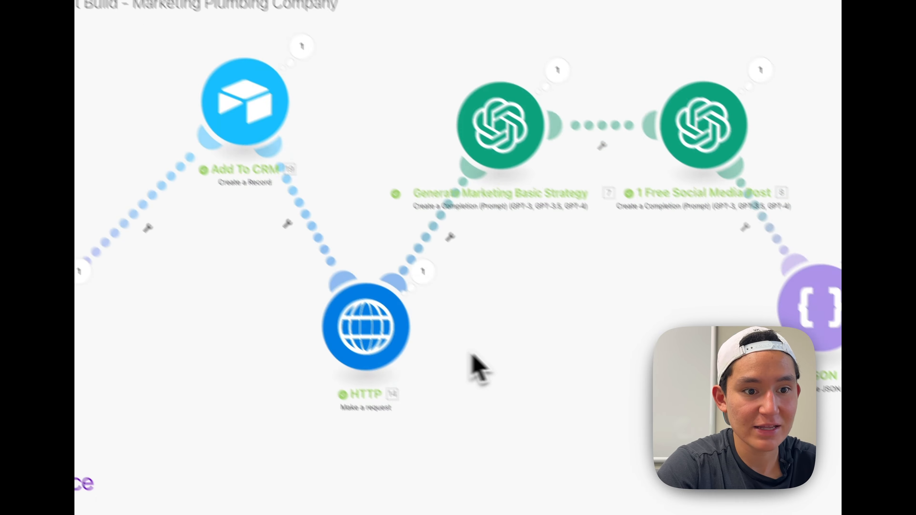
left_click_drag(576, 288, 839, 269)
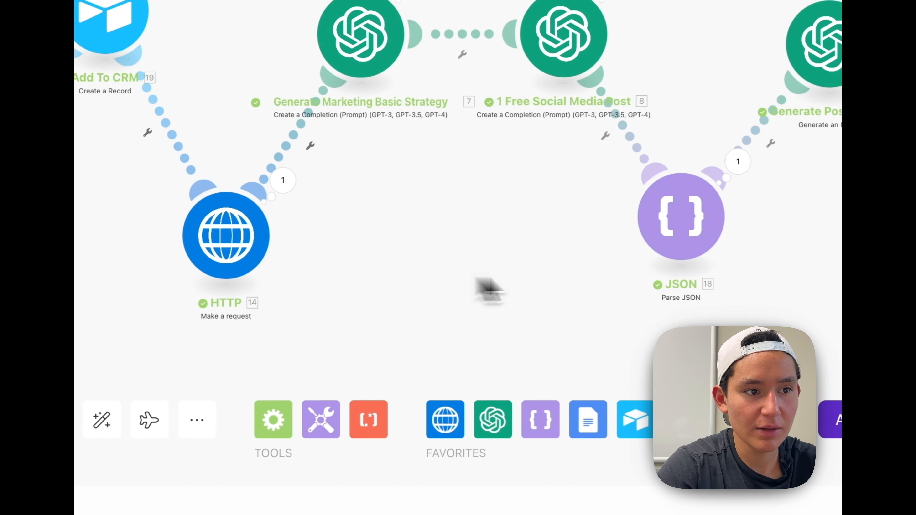
left_click_drag(546, 273, 502, 262)
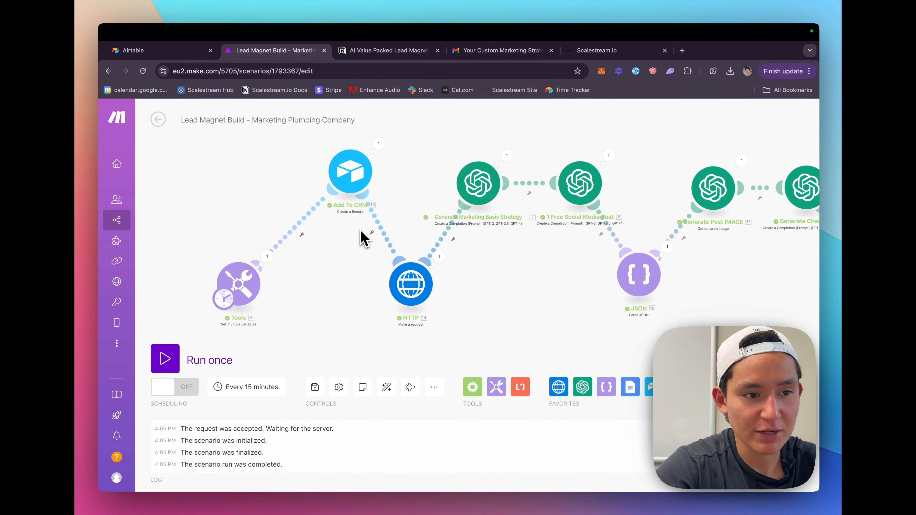
left_click_drag(303, 323, 236, 323)
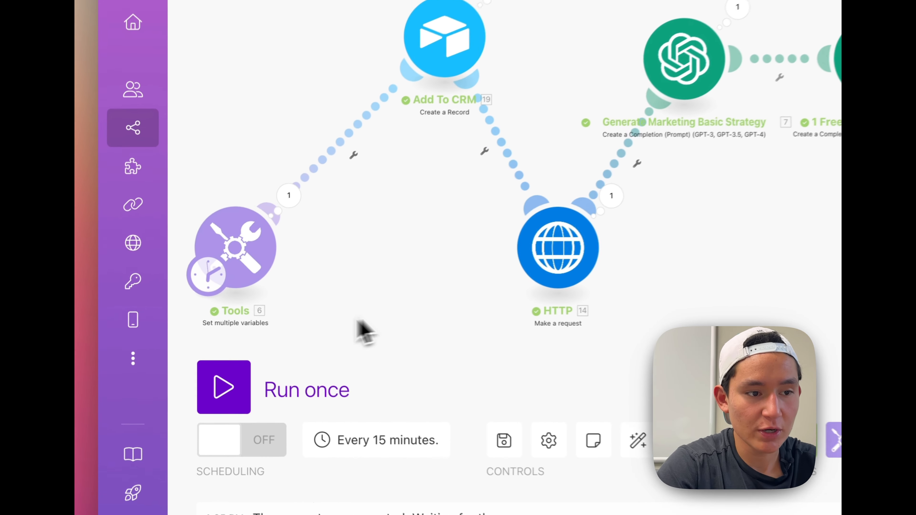
left_click_drag(357, 320, 330, 317)
left_click_drag(351, 208, 397, 219)
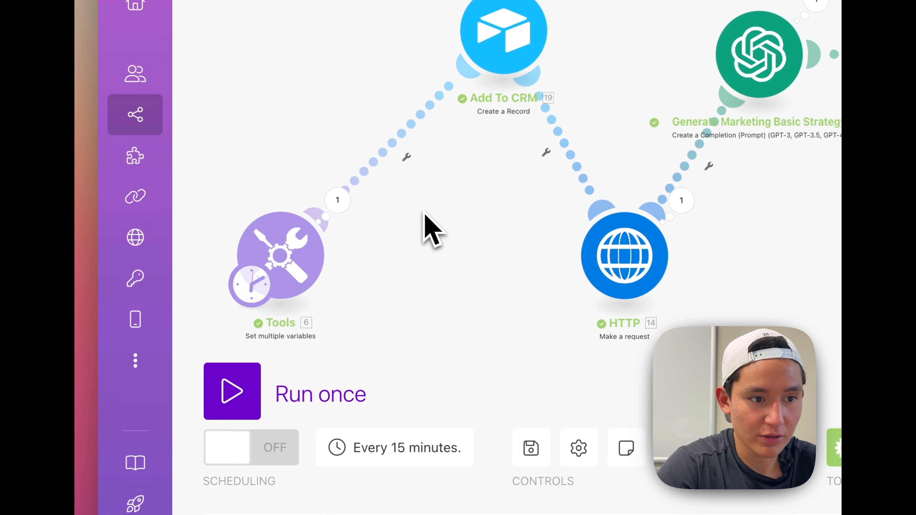
scroll(403, 220, "down", 5)
scroll(424, 213, "down", 10)
scroll(425, 212, "up", 10)
scroll(632, 230, "up", 3)
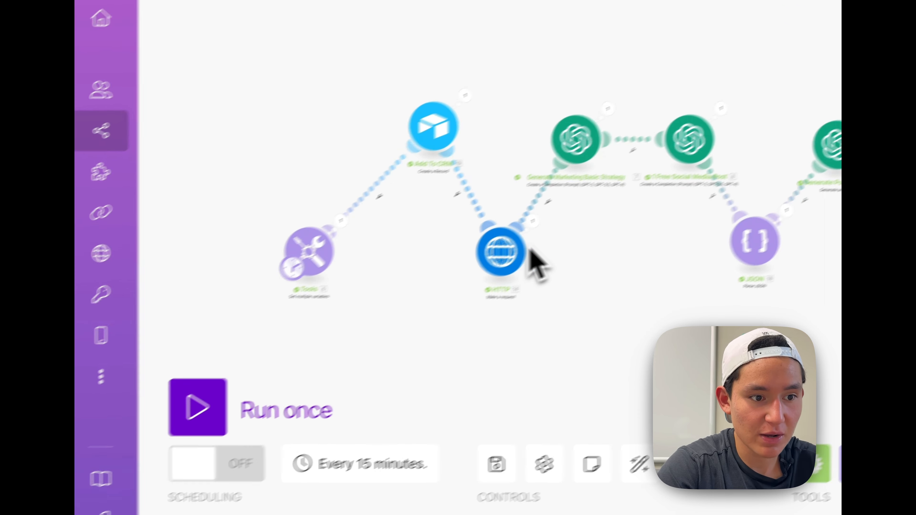
Pan from the Tools starting module across the JSON, image, Google Docs and Wait modules.
left_click_drag(452, 334, 568, 341)
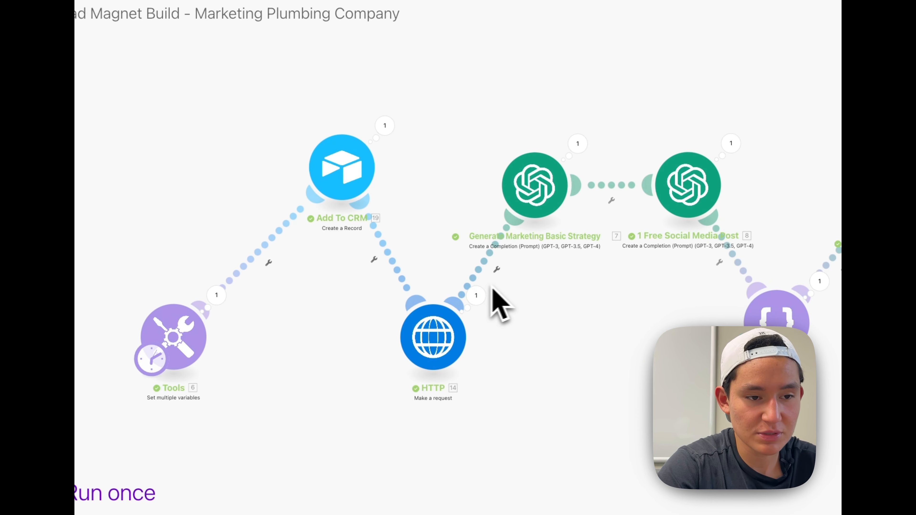
left_click_drag(584, 294, 398, 303)
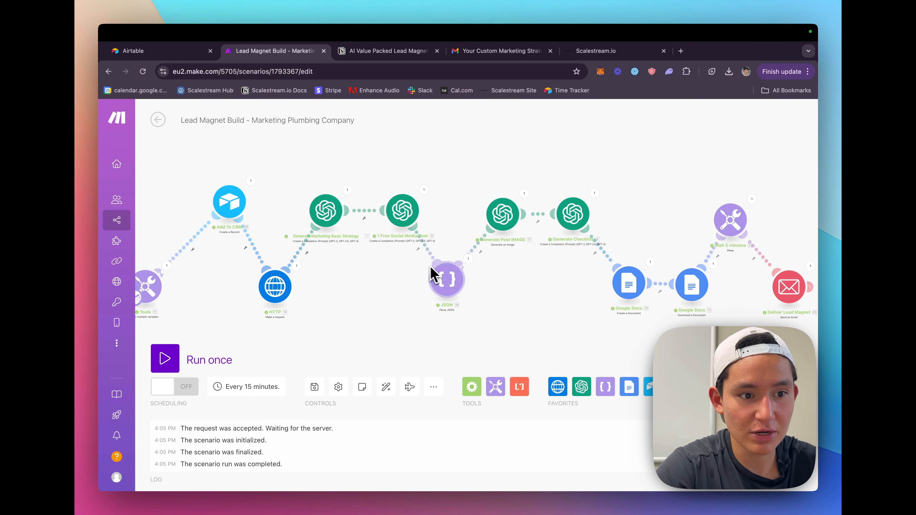
left_click_drag(462, 221, 427, 214)
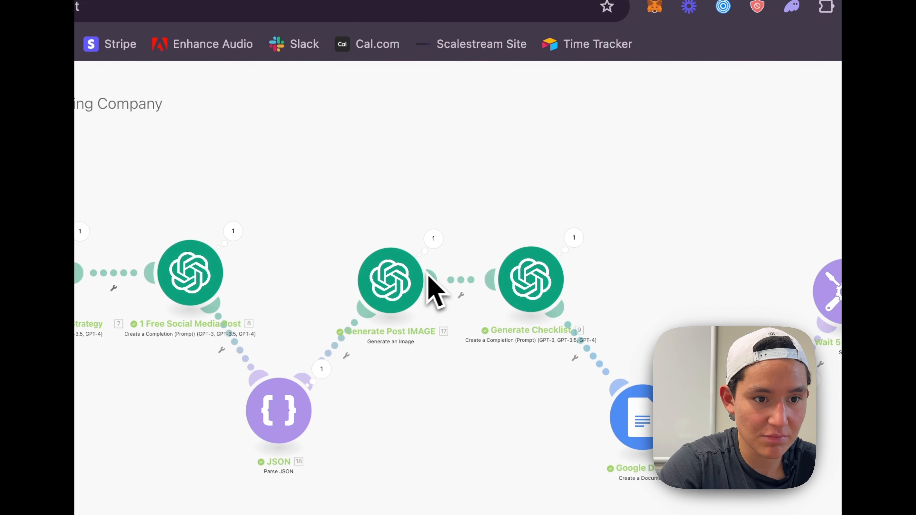
left_click_drag(524, 183, 490, 173)
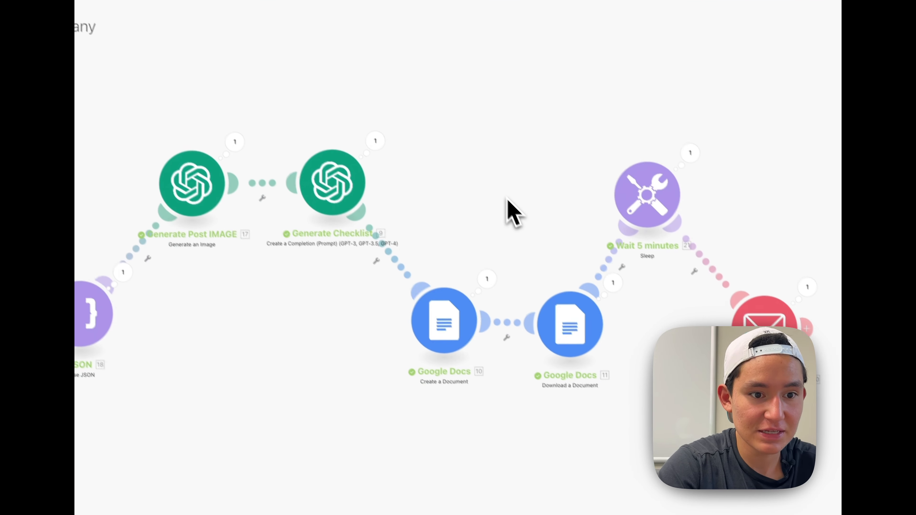
left_click_drag(442, 198, 461, 189)
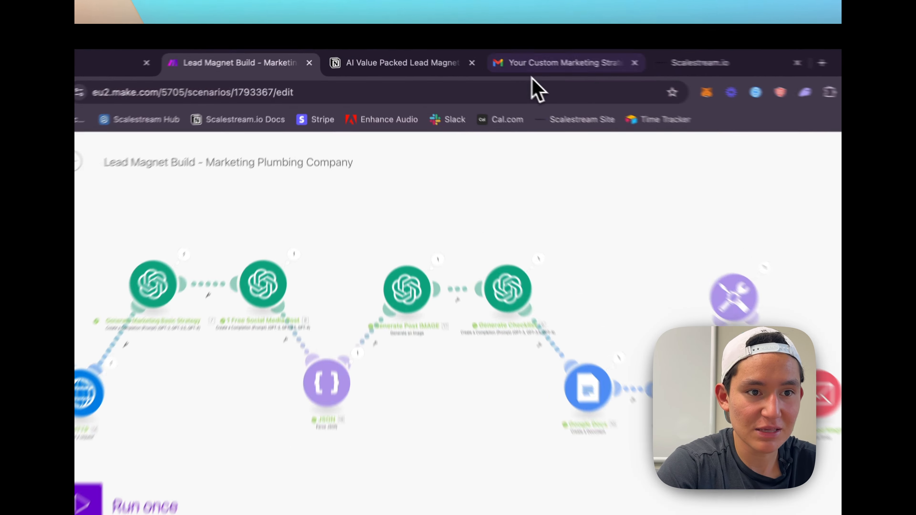
left_click(479, 52)
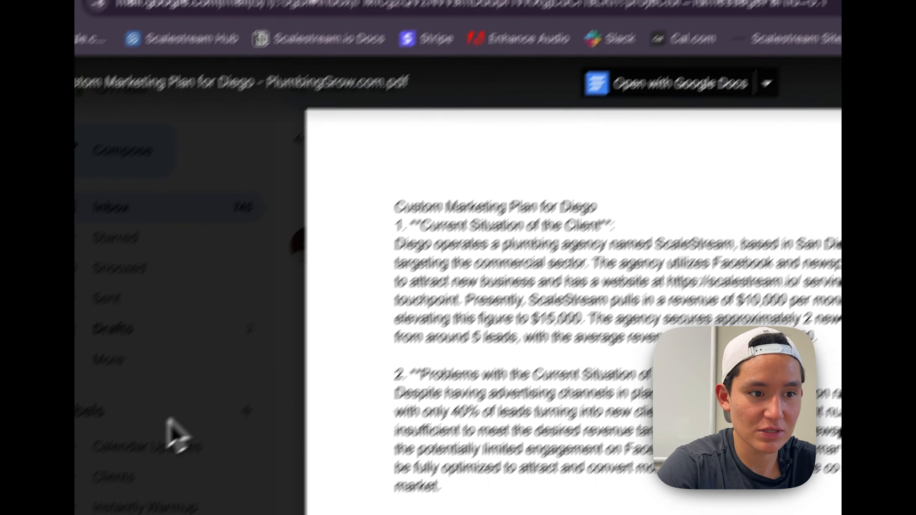
left_click(169, 424)
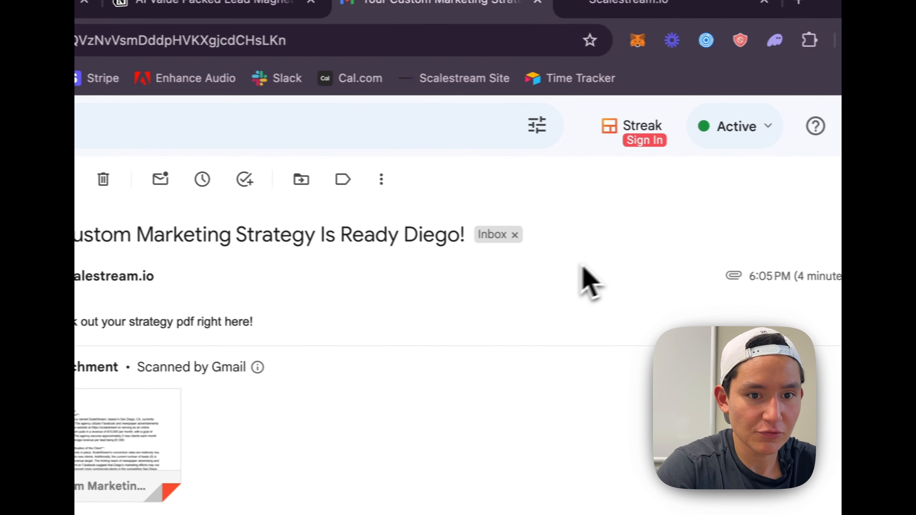
left_click(261, 392)
scroll(599, 351, "down", 10)
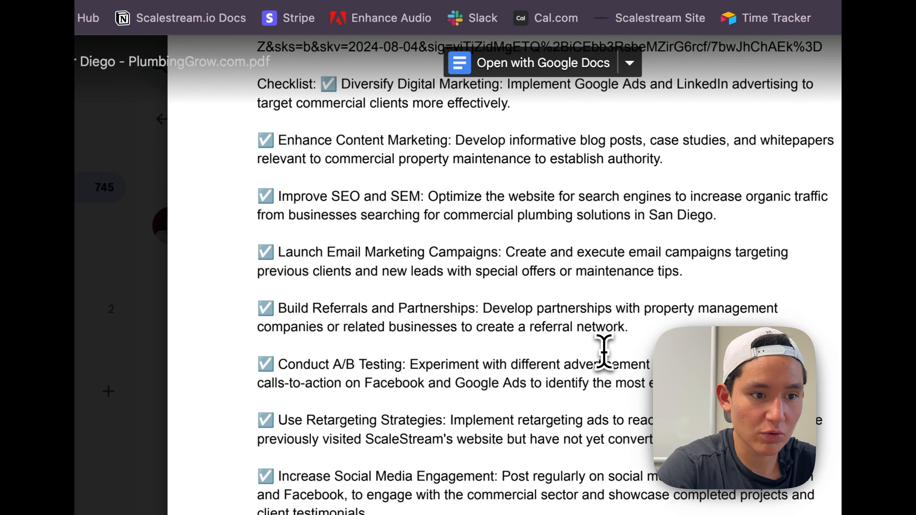
scroll(604, 352, "up", 15)
scroll(603, 352, "down", 15)
scroll(604, 352, "up", 15)
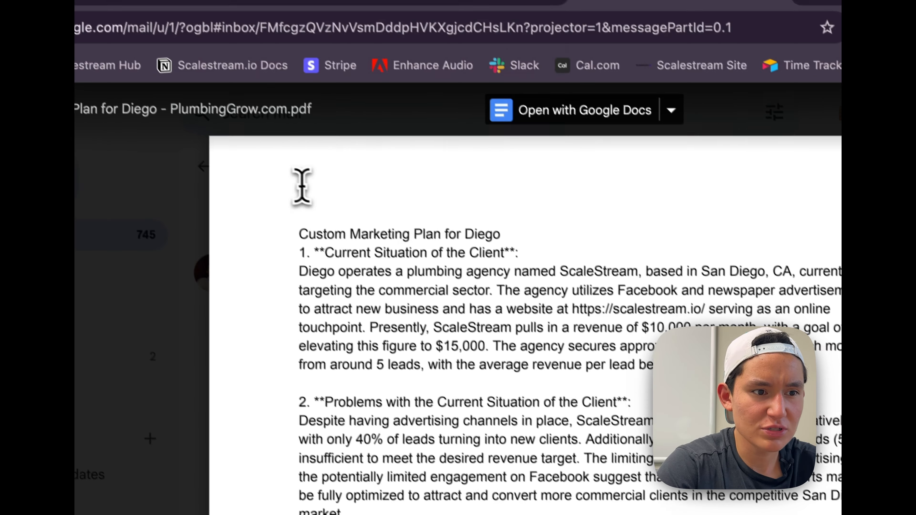
left_click_drag(258, 186, 557, 240)
scroll(558, 237, "down", 10)
scroll(624, 314, "down", 10)
scroll(624, 314, "up", 20)
left_click(684, 231)
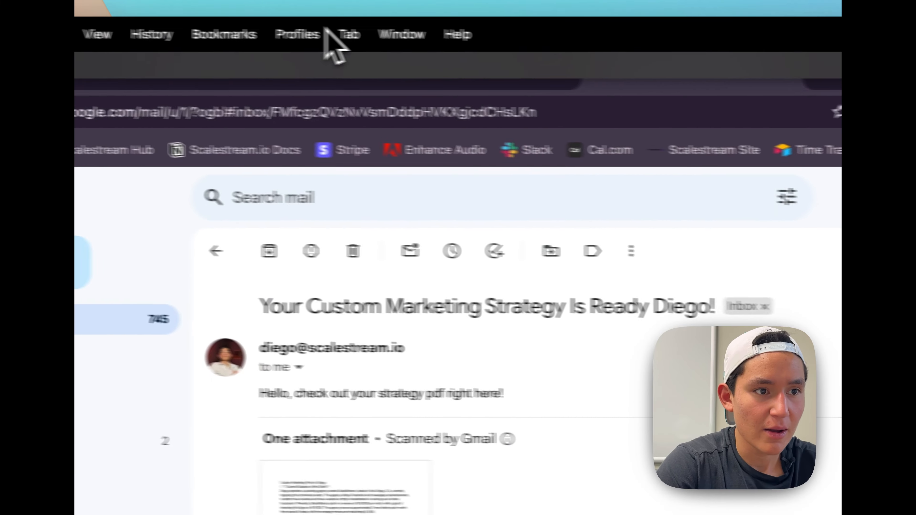
Open and close the Download a Document and Create a Document module settings.
left_click(308, 86)
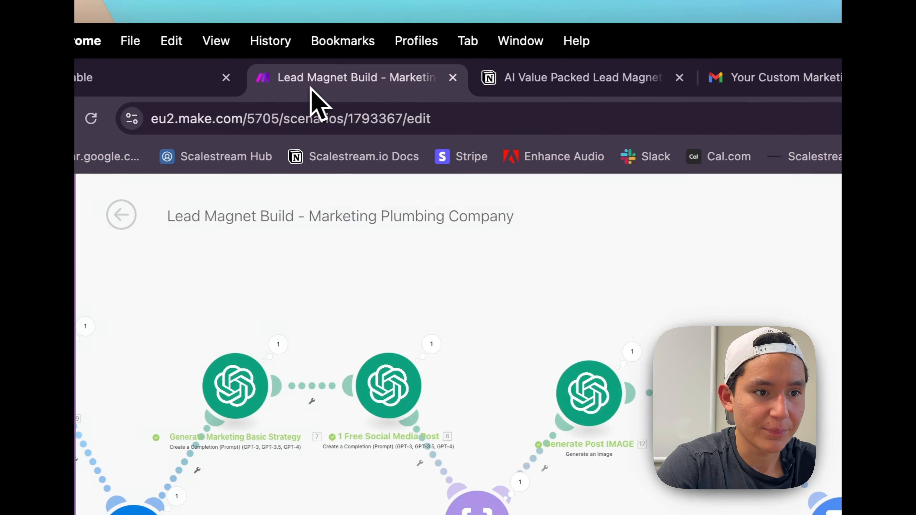
left_click(483, 316)
left_click(454, 255)
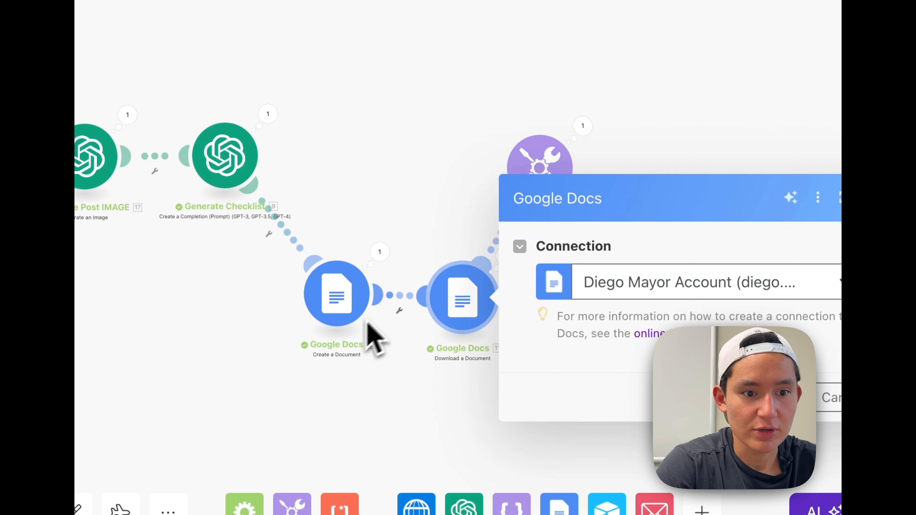
left_click(351, 307)
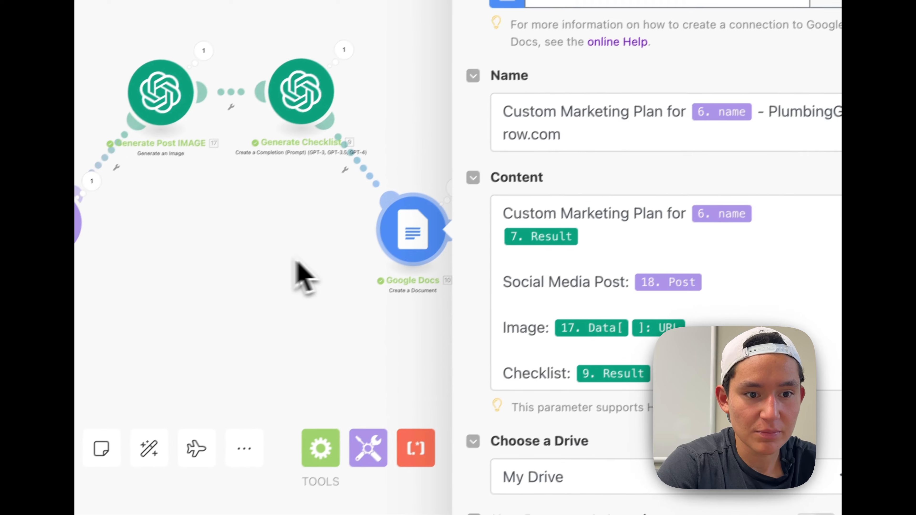
left_click(243, 444)
Pan and zoom the scenario canvas out to survey the whole flow.
left_click_drag(348, 355, 621, 333)
scroll(313, 249, "down", 6)
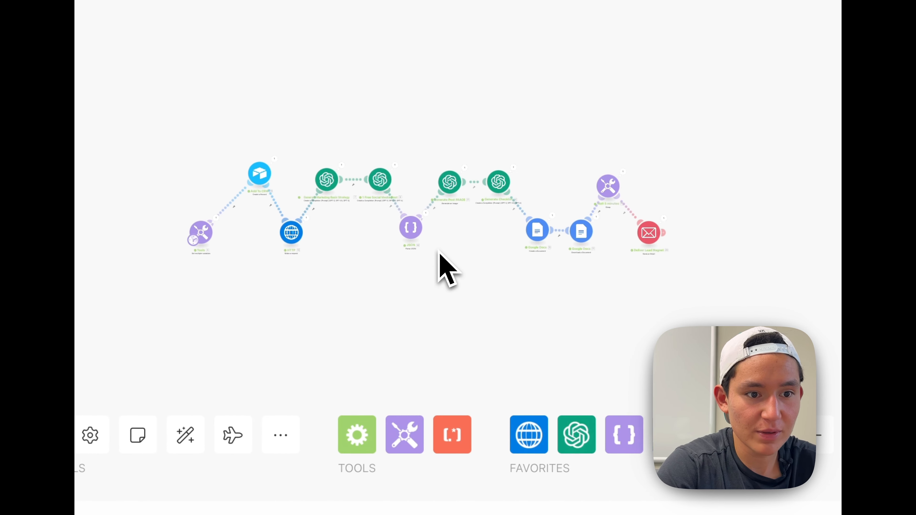
scroll(451, 253, "up", 3)
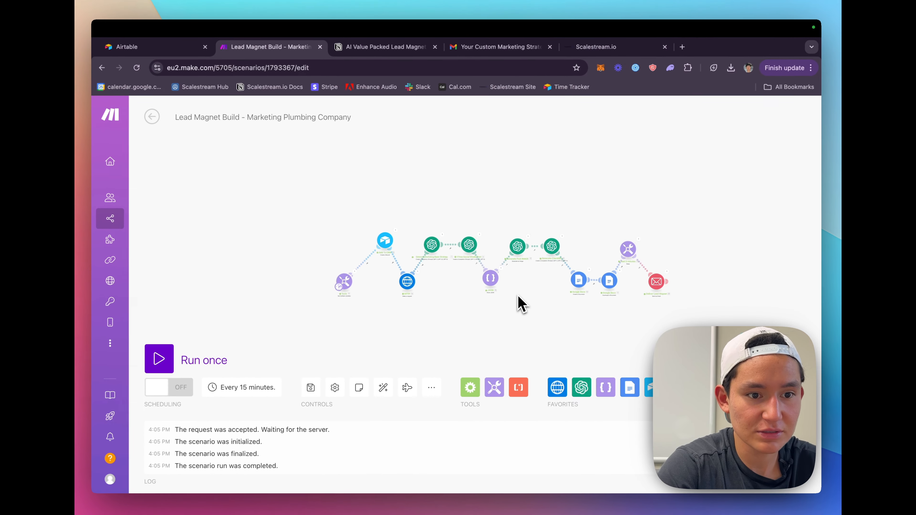
scroll(454, 253, "up", 4)
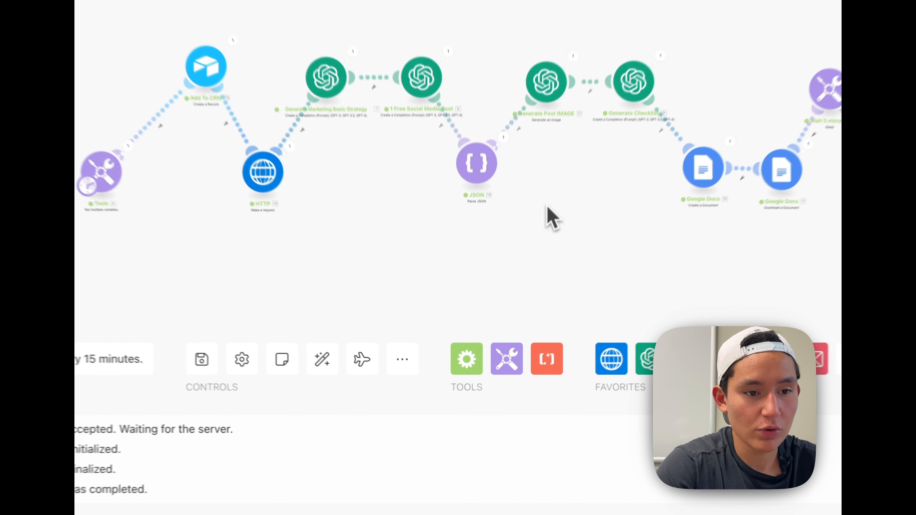
right_click(520, 297)
left_click(491, 299)
scroll(490, 298, "up", 3)
scroll(497, 173, "down", 3)
scroll(477, 173, "down", 2)
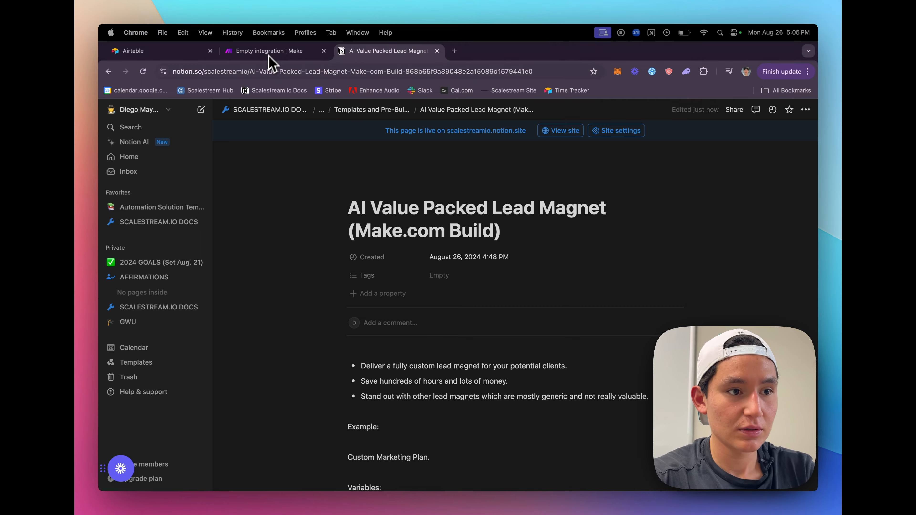
Delete the Airtable modules from the new scenario, leaving only the empty starting module.
left_click(271, 52)
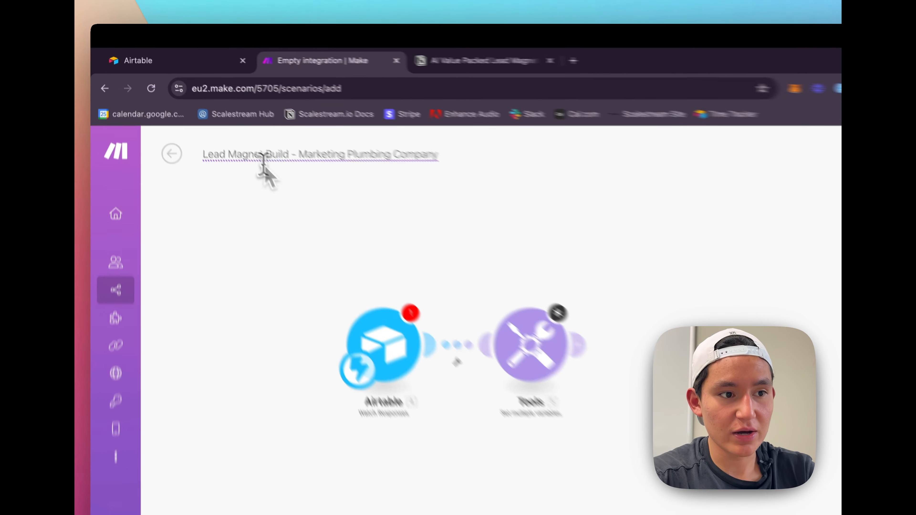
left_click_drag(220, 146, 398, 153)
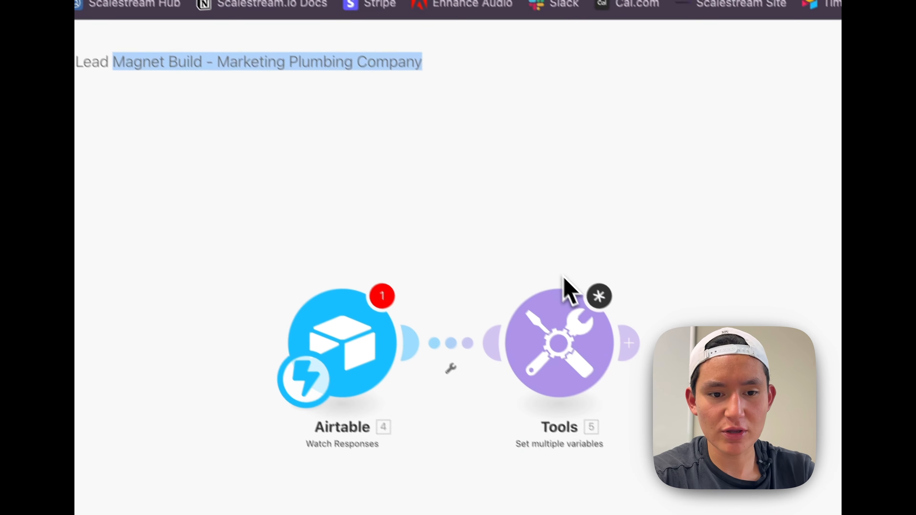
left_click_drag(274, 276, 737, 419)
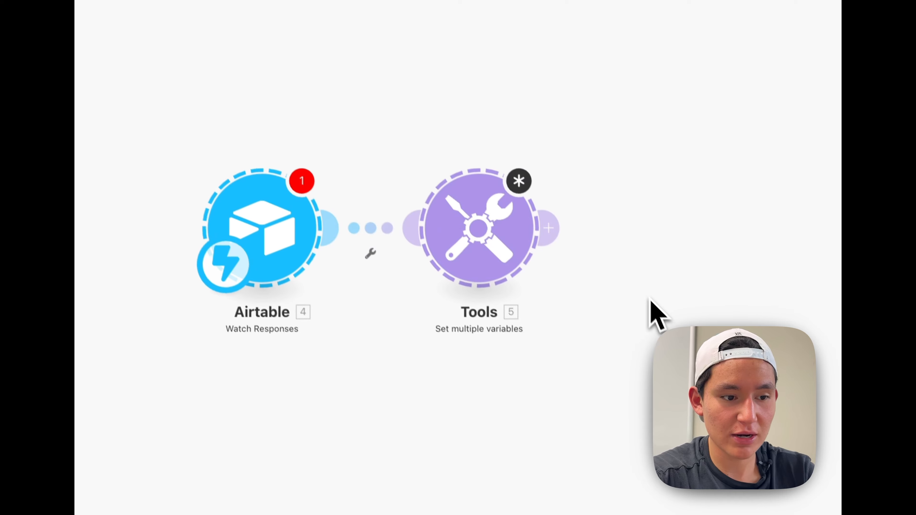
right_click(306, 262)
left_click(337, 291)
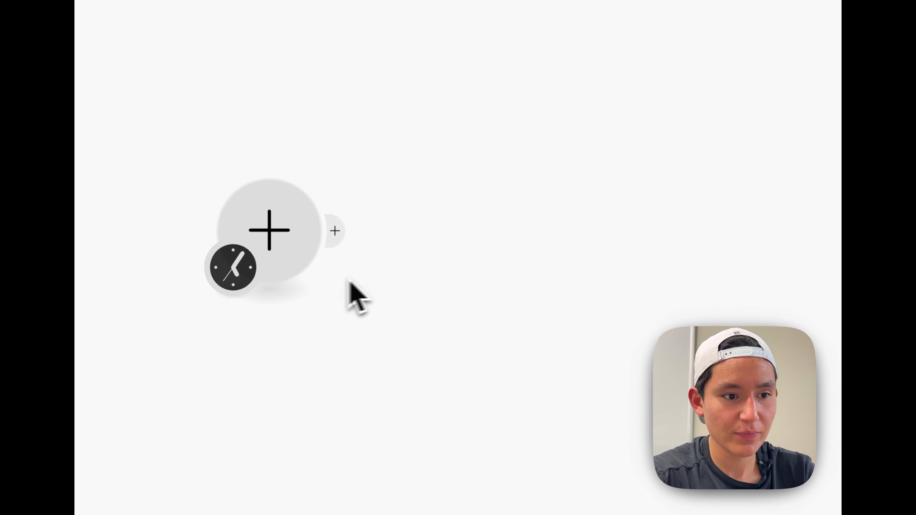
right_click(452, 280)
left_click(648, 278)
left_click_drag(514, 224, 798, 219)
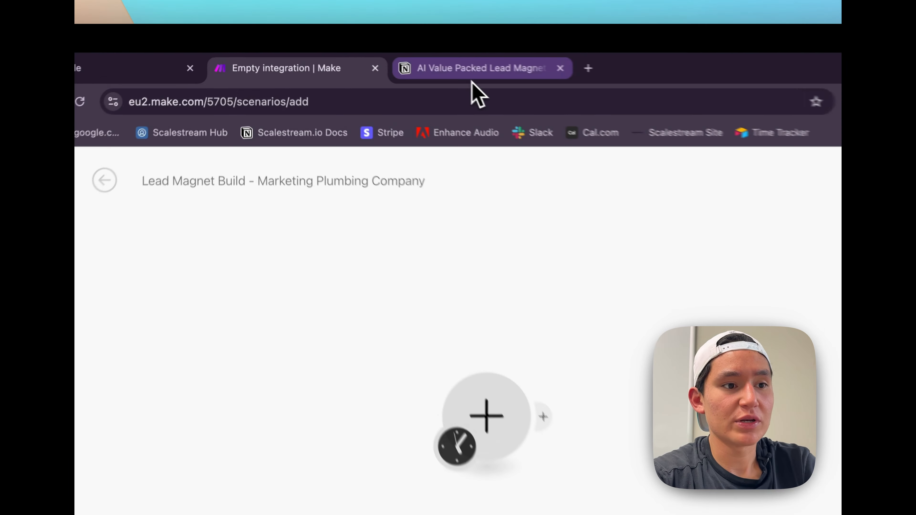
left_click(472, 74)
Delete 'industry' from the Notion Variables list and add location and current revenue lines.
scroll(451, 432, "down", 10)
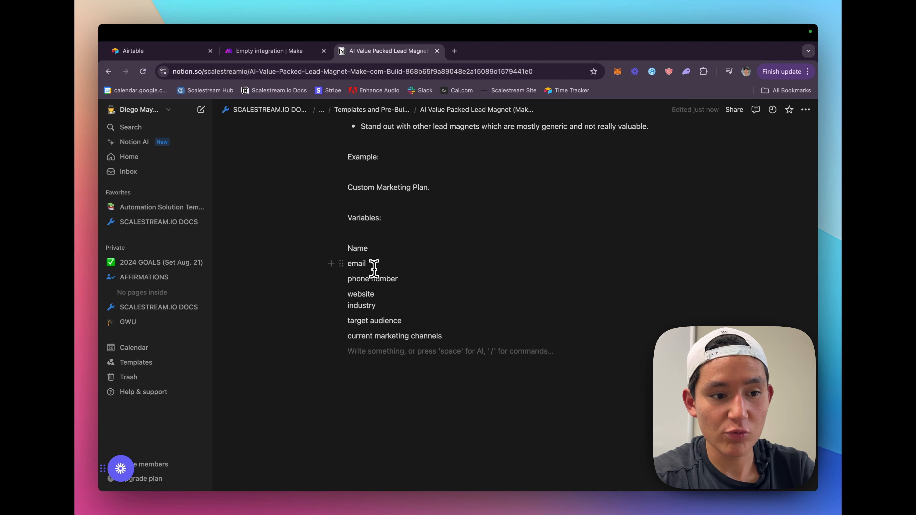
double_click(350, 306)
key("BackSpace")
key("BackSpace")
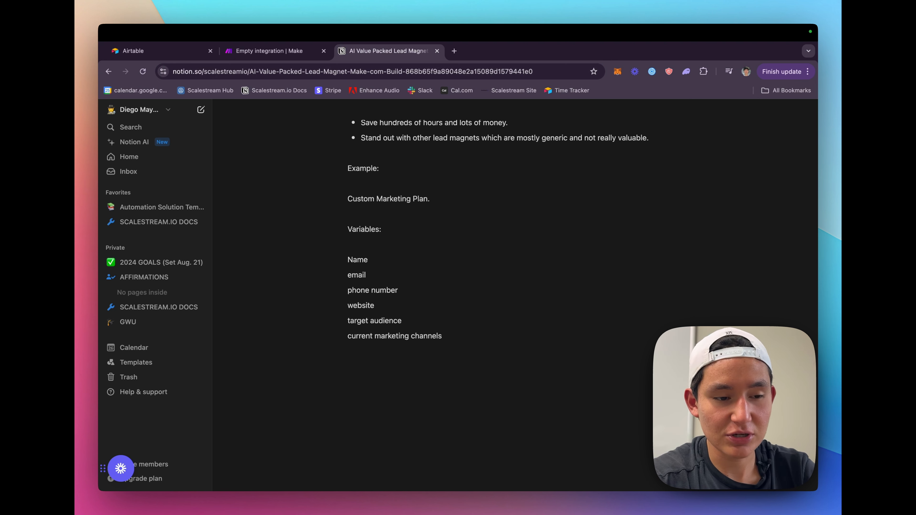
key("Return")
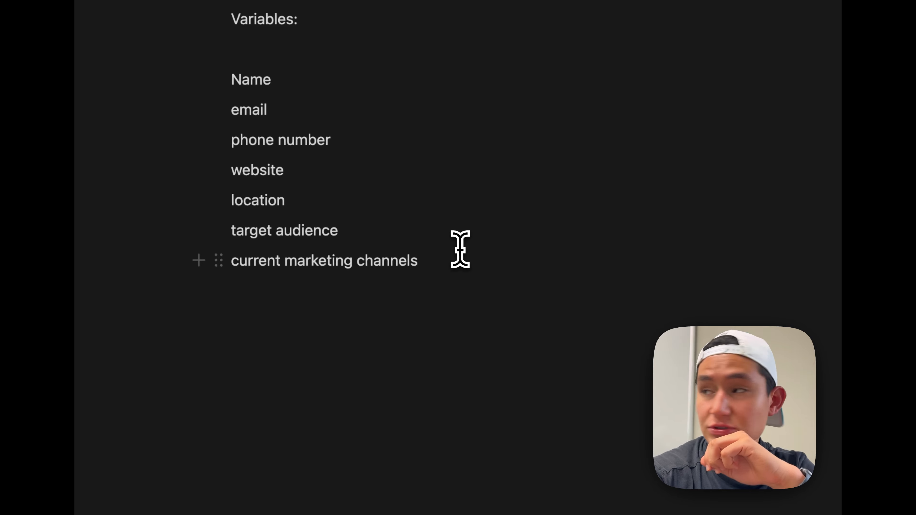
key("Return")
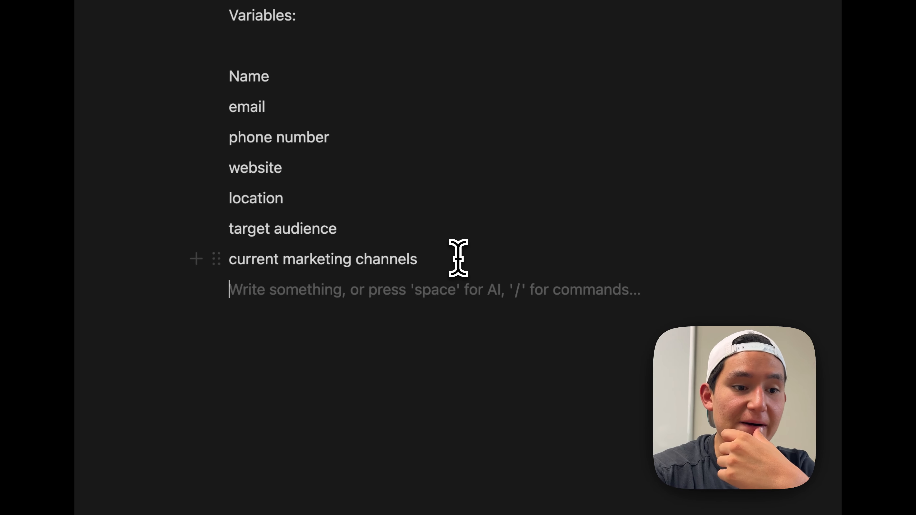
type("current re")
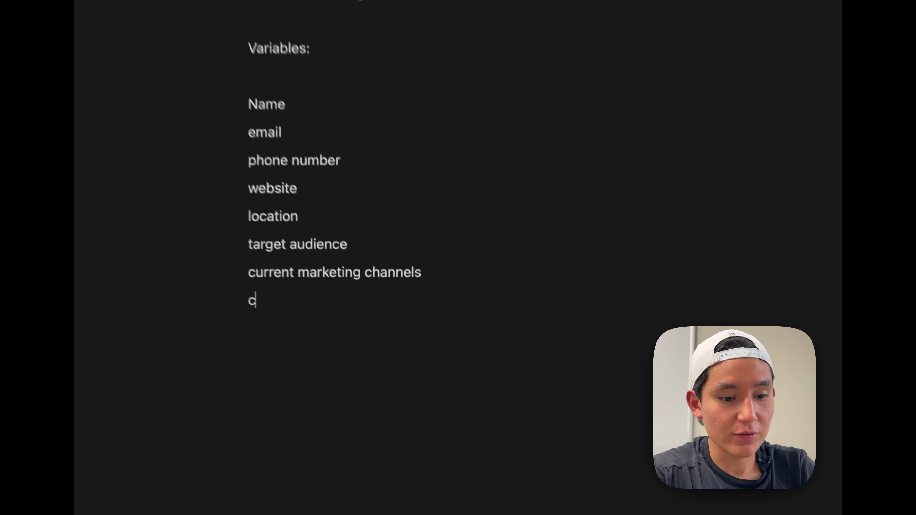
type("vemn")
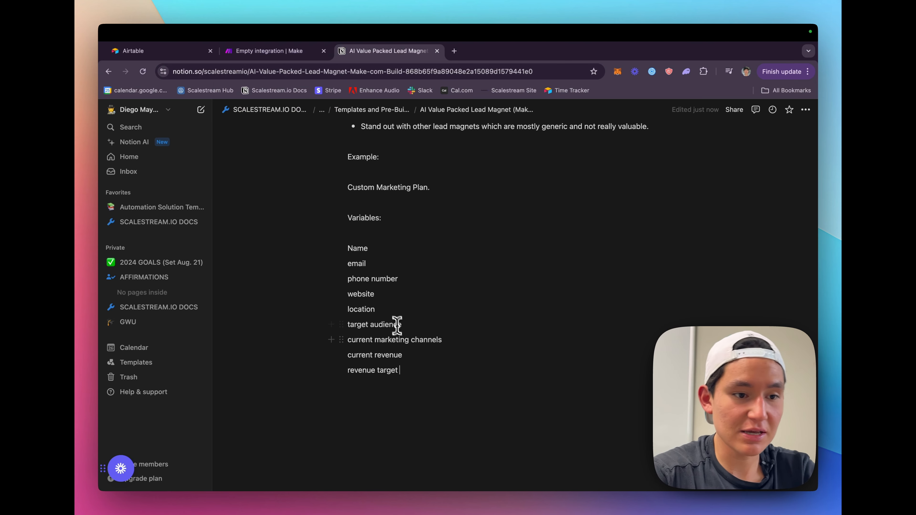
double_click(358, 247)
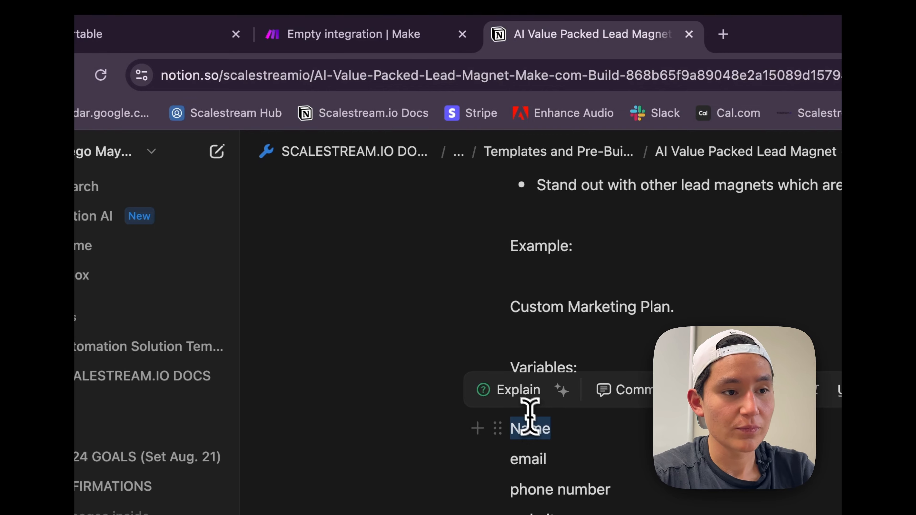
left_click(394, 34)
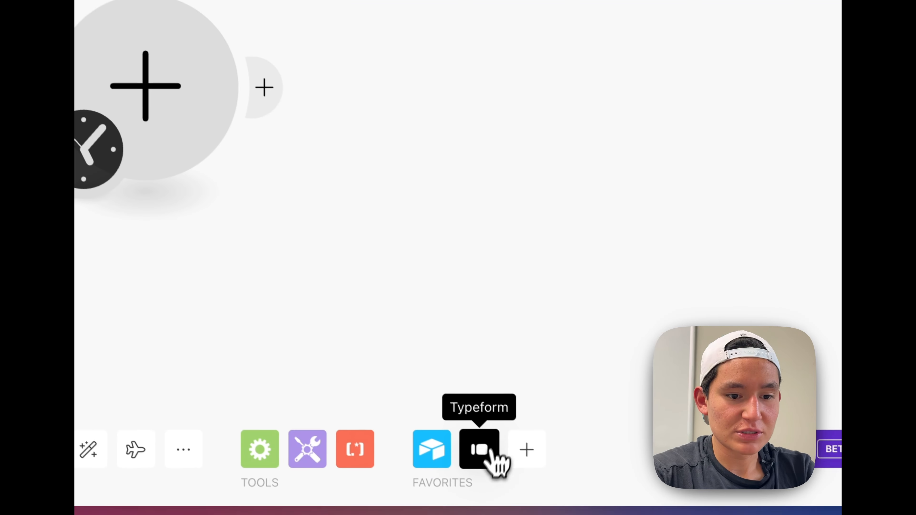
Start the scenario with a Tools 'Set multiple variables' module.
left_click(491, 452)
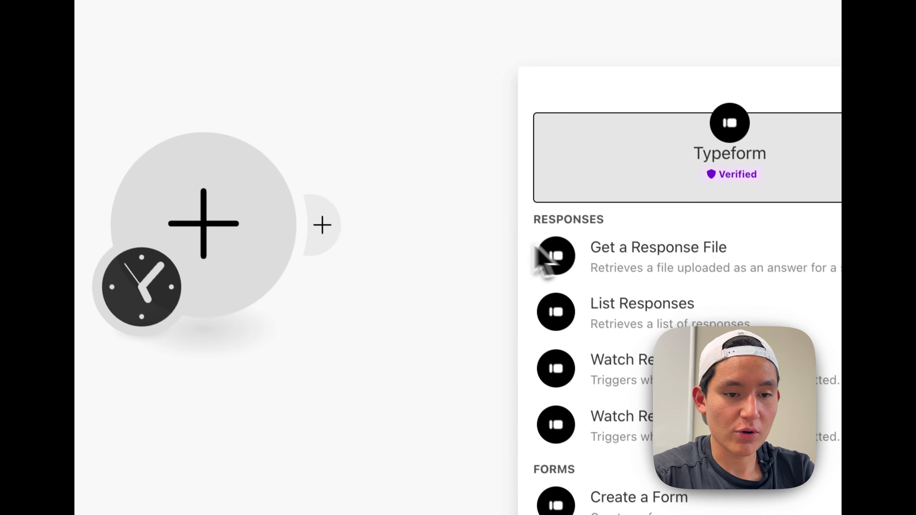
left_click(408, 99)
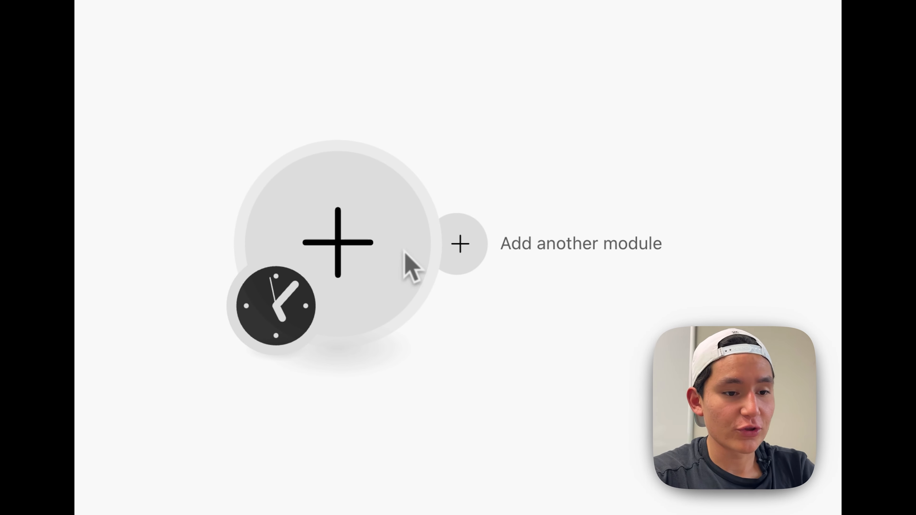
left_click(307, 251)
scroll(734, 252, "down", 10)
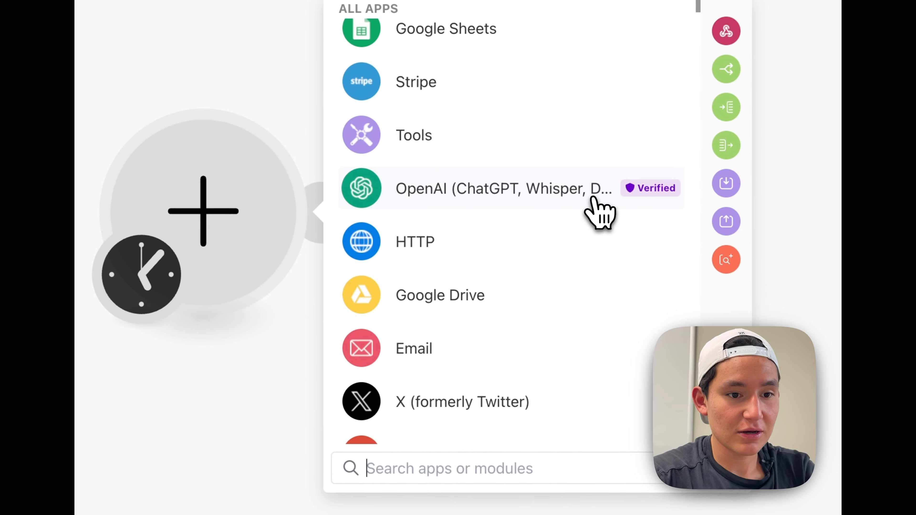
left_click(476, 158)
scroll(404, 372, "down", 3)
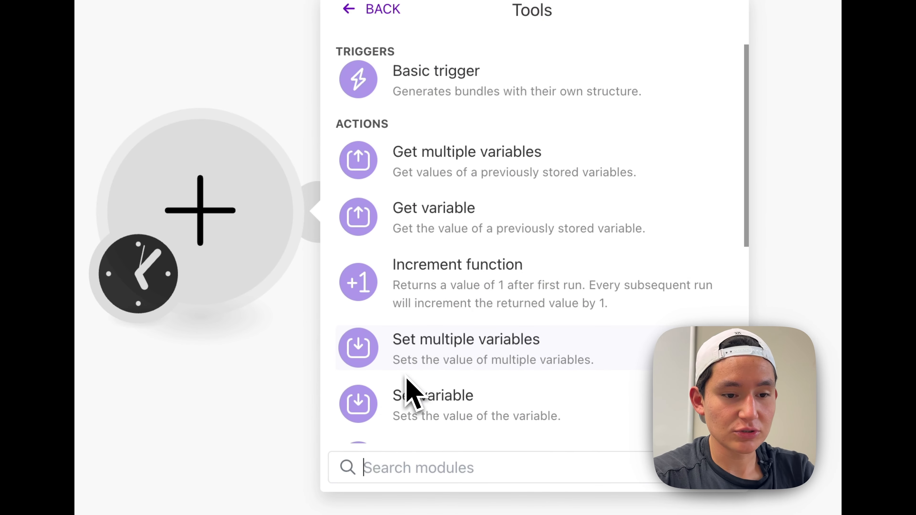
scroll(407, 377, "down", 5)
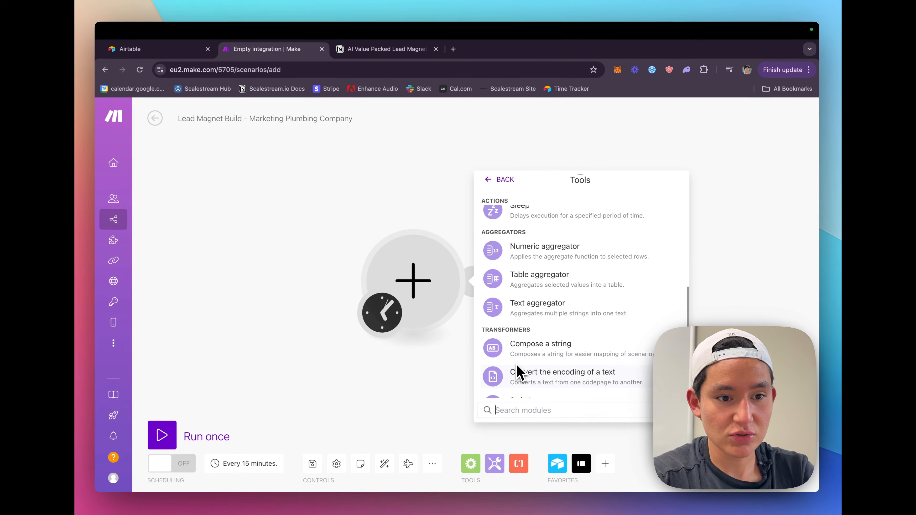
scroll(518, 371, "up", 2)
scroll(518, 371, "down", 2)
scroll(518, 371, "up", 8)
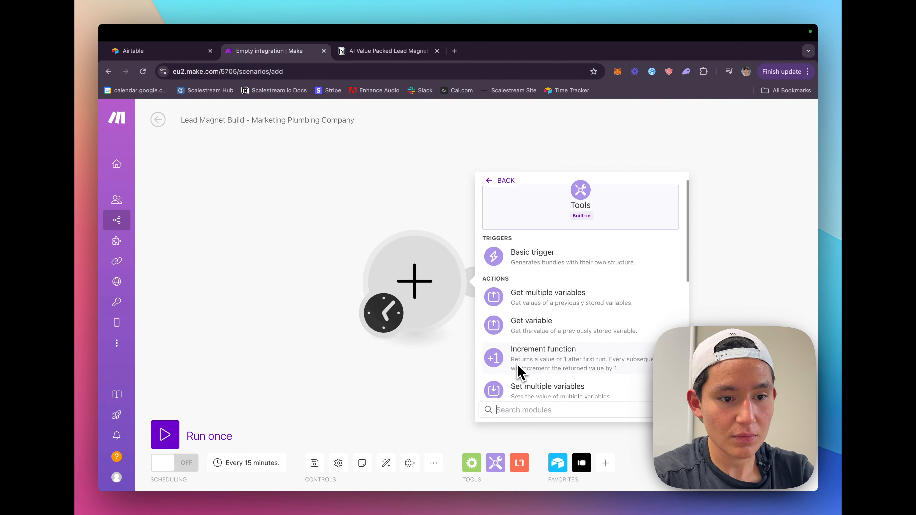
scroll(518, 371, "down", 1)
left_click(519, 371)
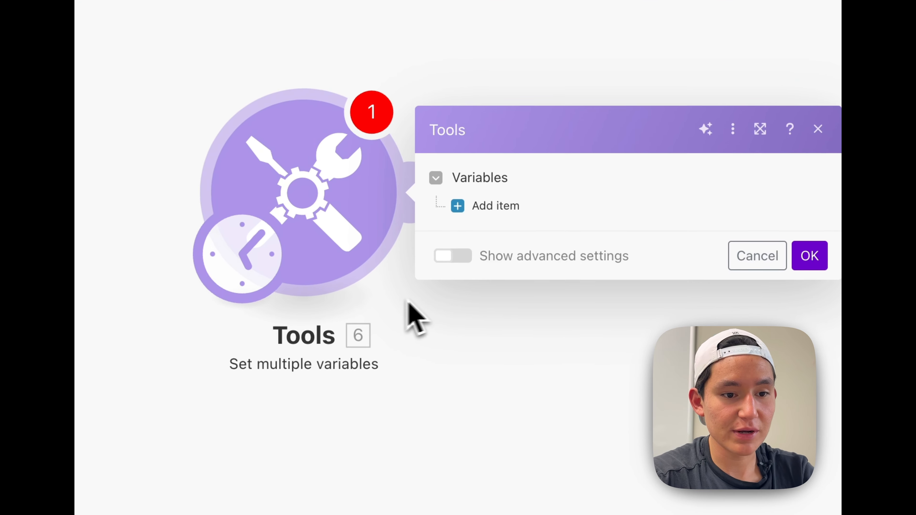
Add three empty variable items to the Set multiple variables module.
left_click(486, 206)
left_click(485, 305)
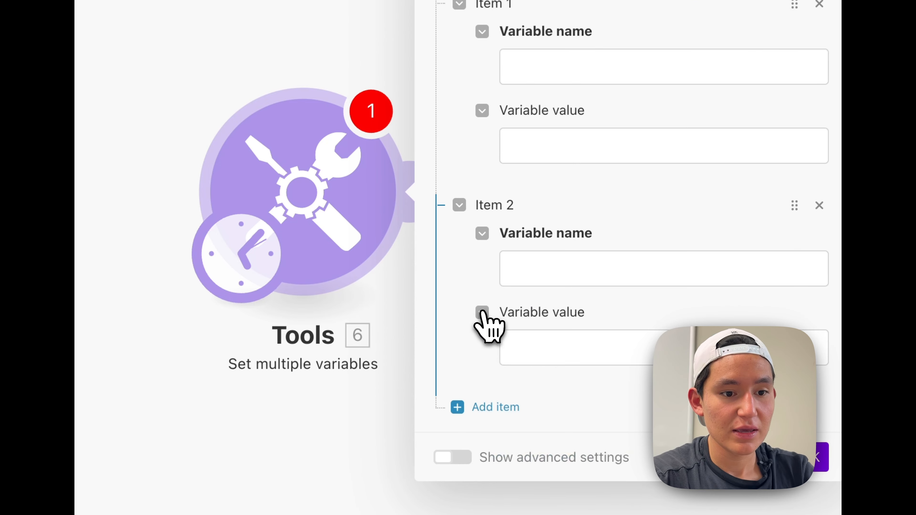
left_click(486, 406)
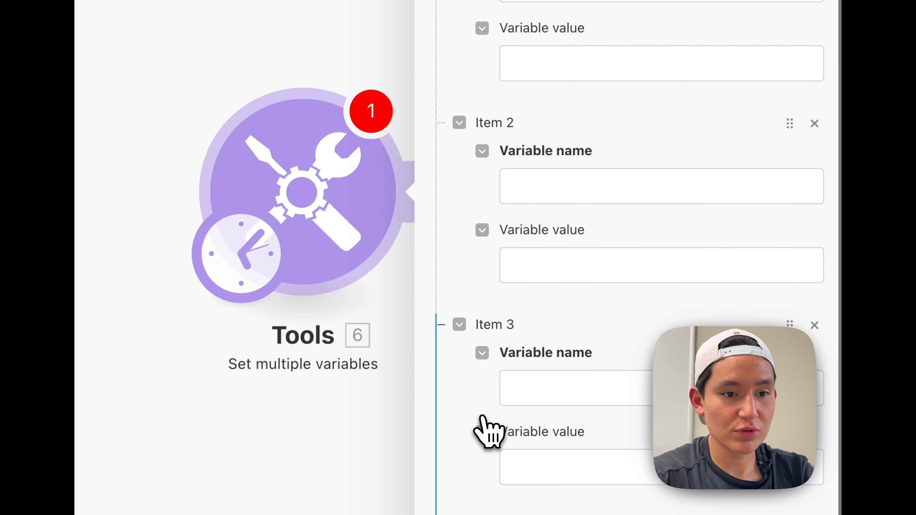
left_click(614, 307)
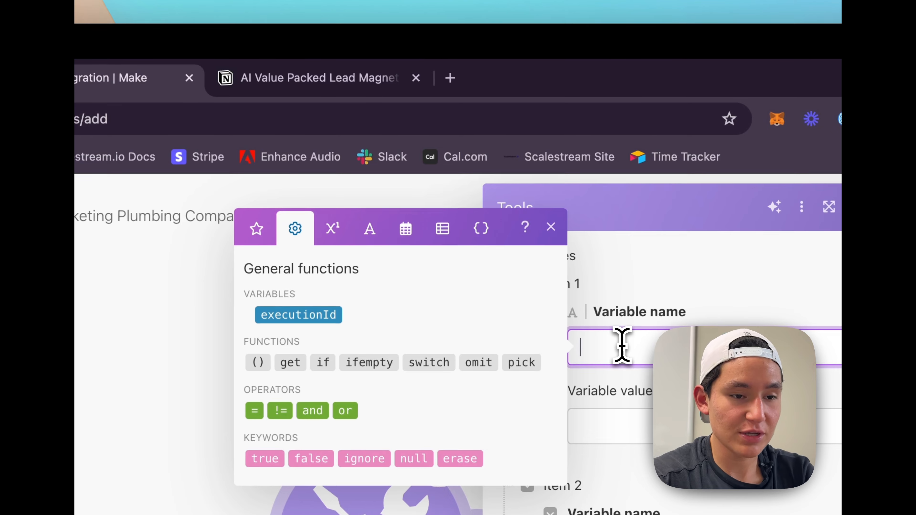
left_click(295, 79)
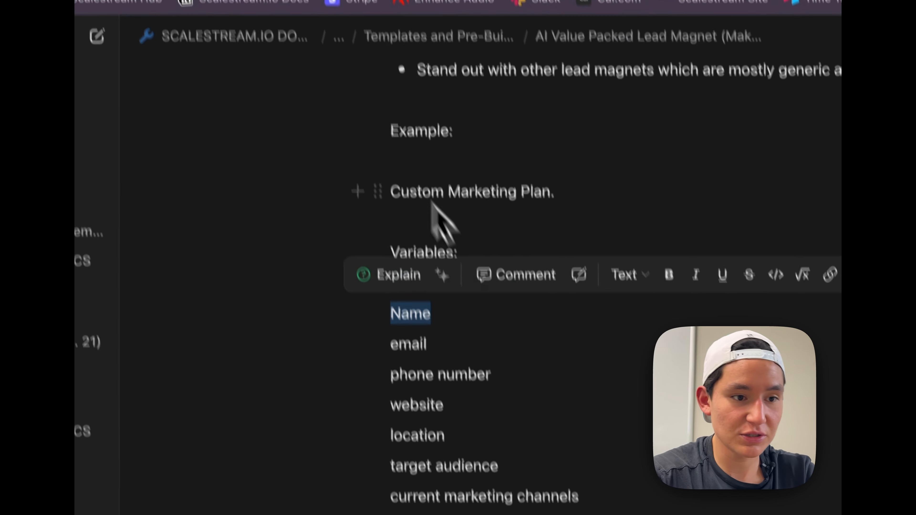
Create a 'Name' variable copied from Notion, holding a sample first name only.
key("ctrl+c")
left_click(296, 59)
key("ctrl+v")
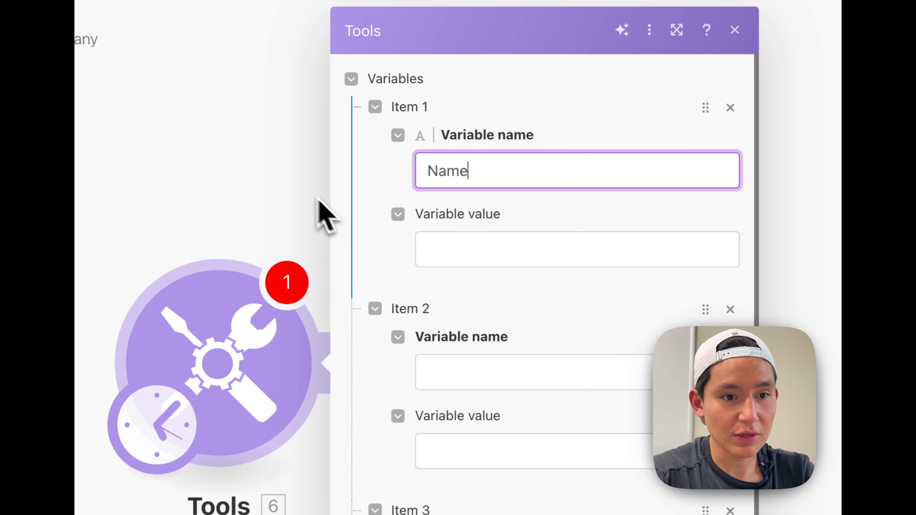
left_click(432, 176)
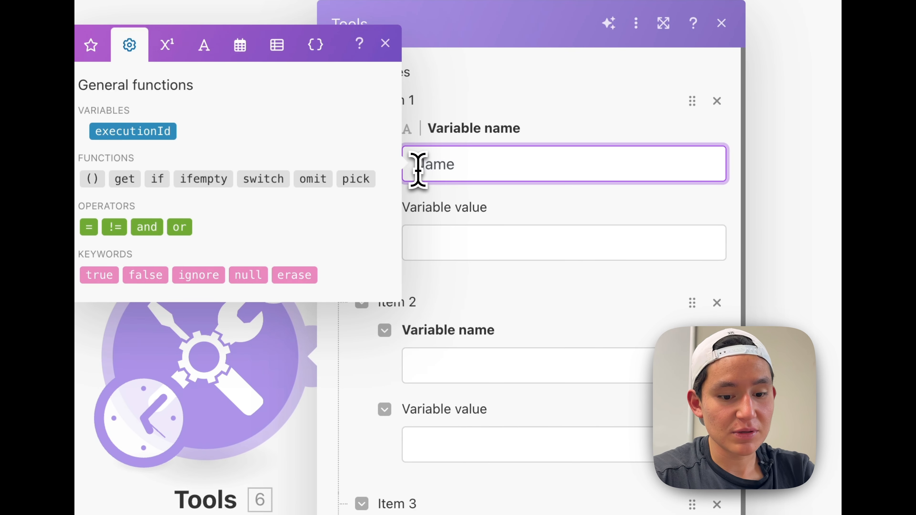
left_click(543, 253)
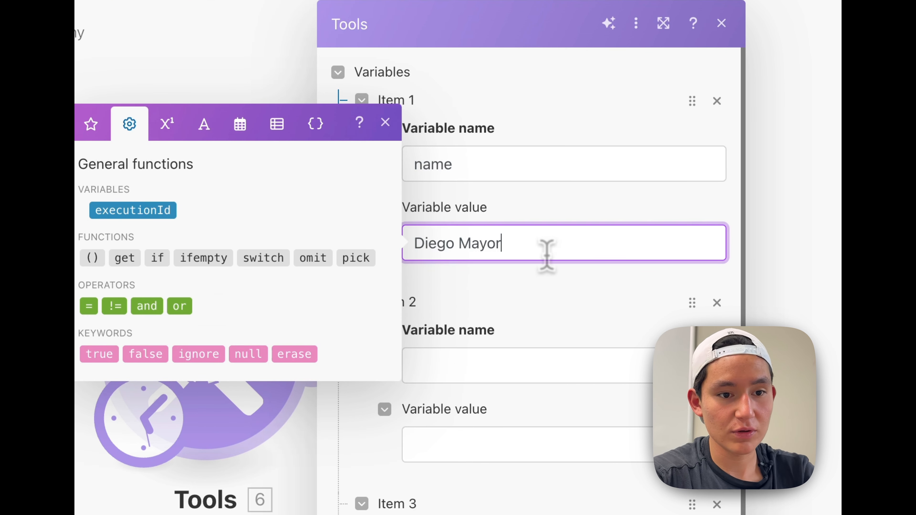
scroll(632, 291, "down", 1)
left_click(522, 345)
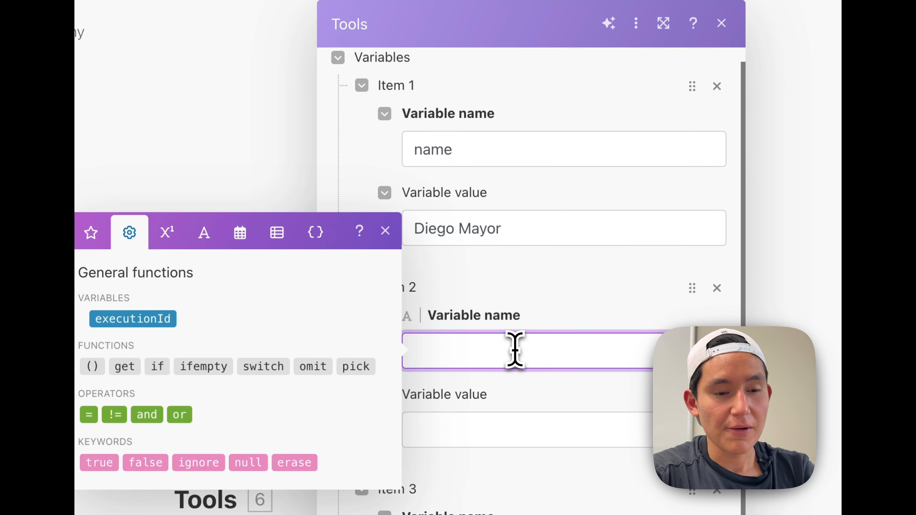
double_click(492, 232)
key("BackSpace")
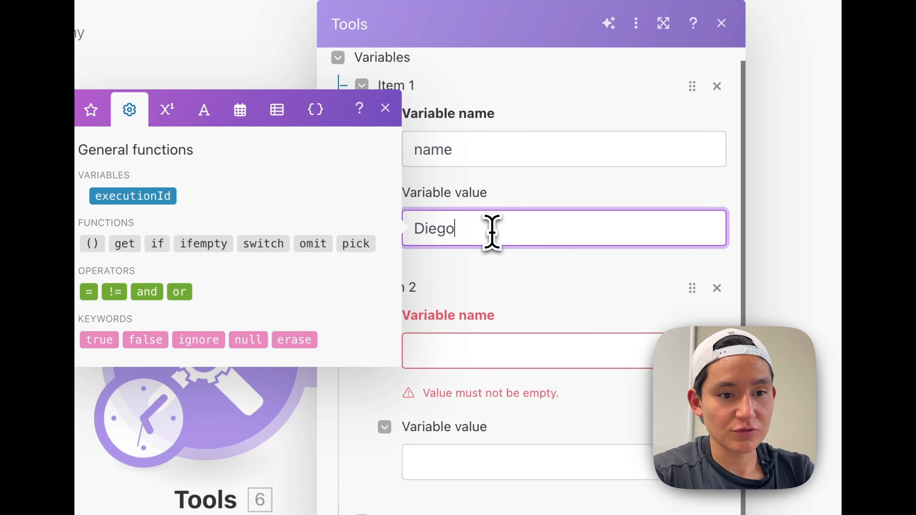
Add 'email' and phone variables filled with a sample email address and phone number.
left_click(546, 344)
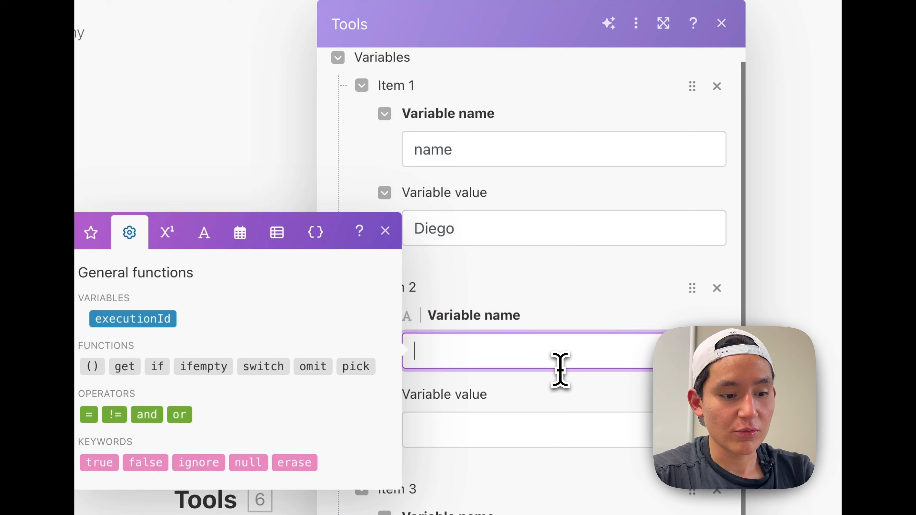
type("email")
left_click(577, 431)
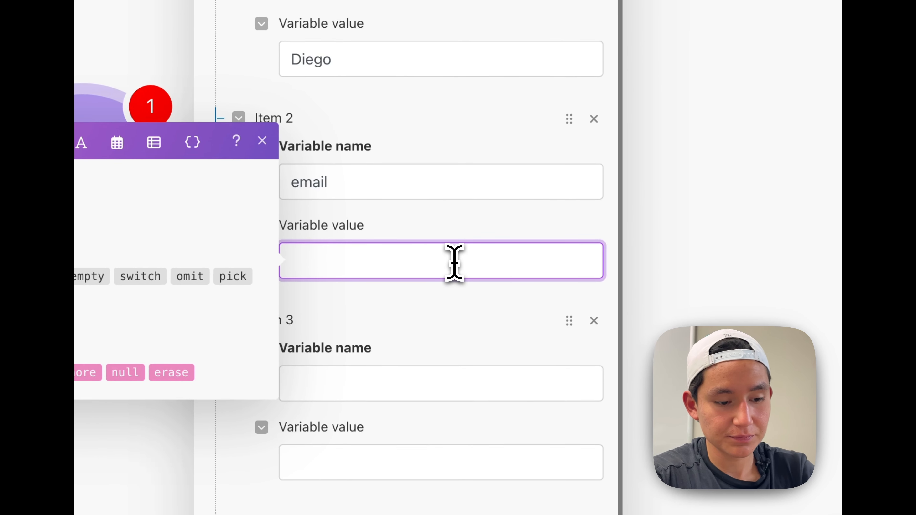
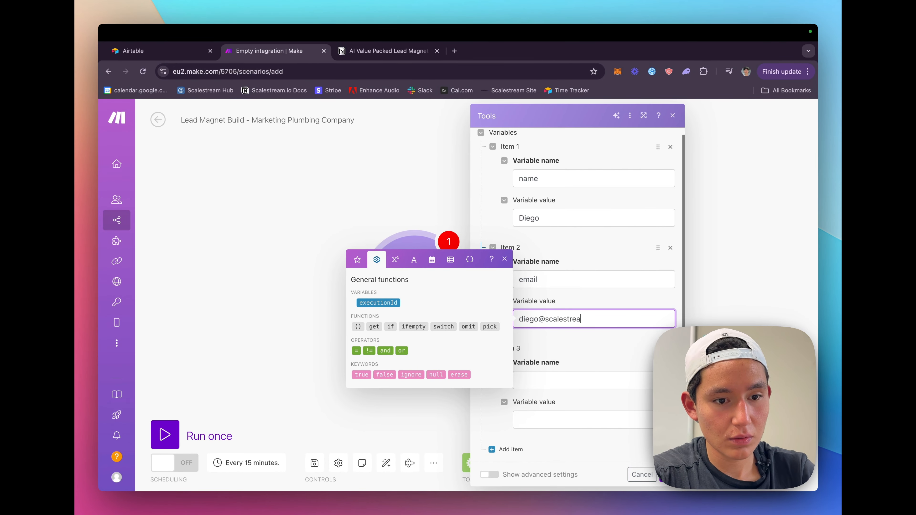
left_click(591, 382)
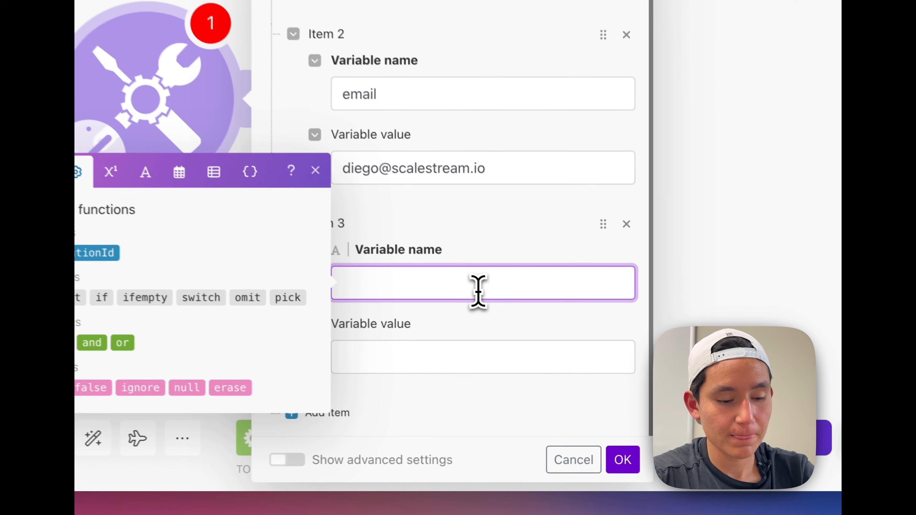
type("phone")
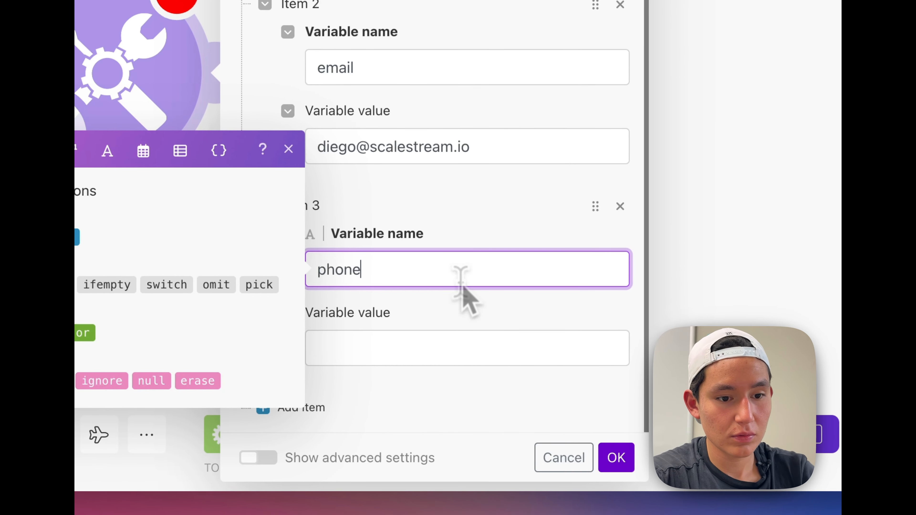
left_click(455, 361)
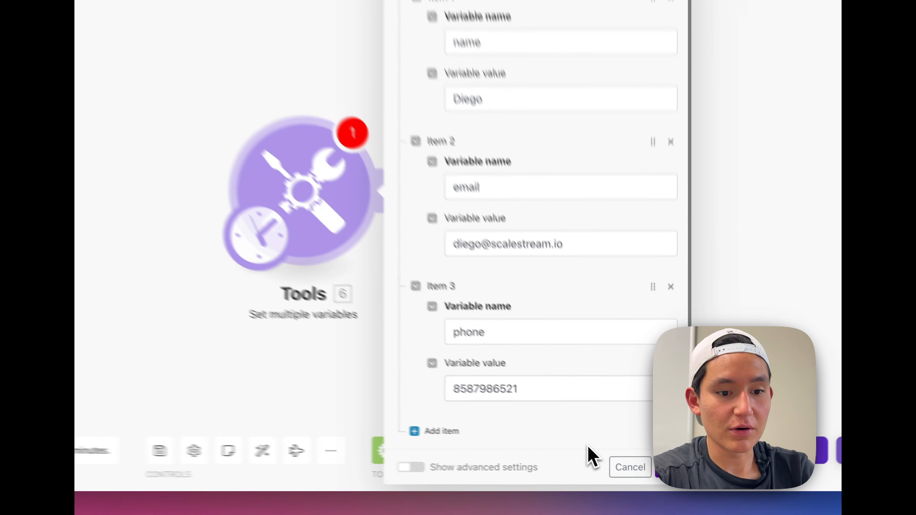
Add a fourth 'website' variable with the value scalestream.io.
left_click(516, 449)
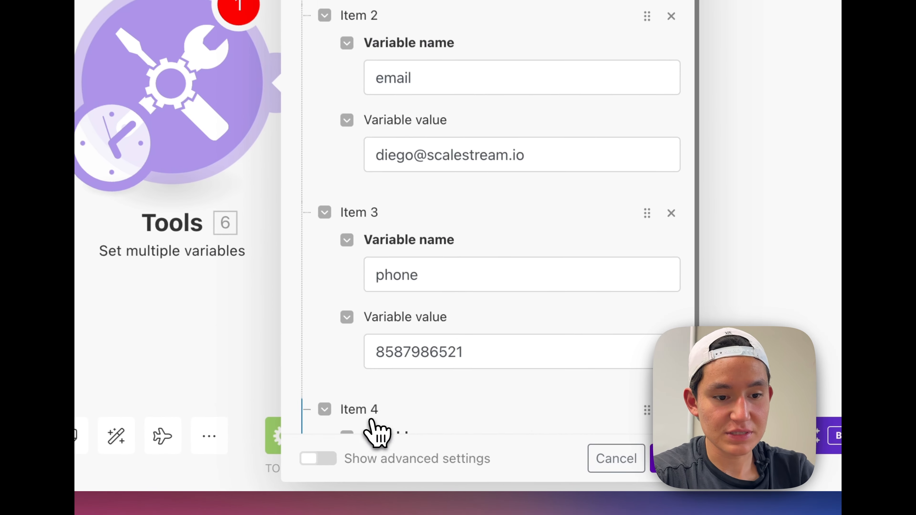
left_click(542, 382)
left_click(352, 408)
scroll(429, 202, "up", 5)
left_click(429, 195)
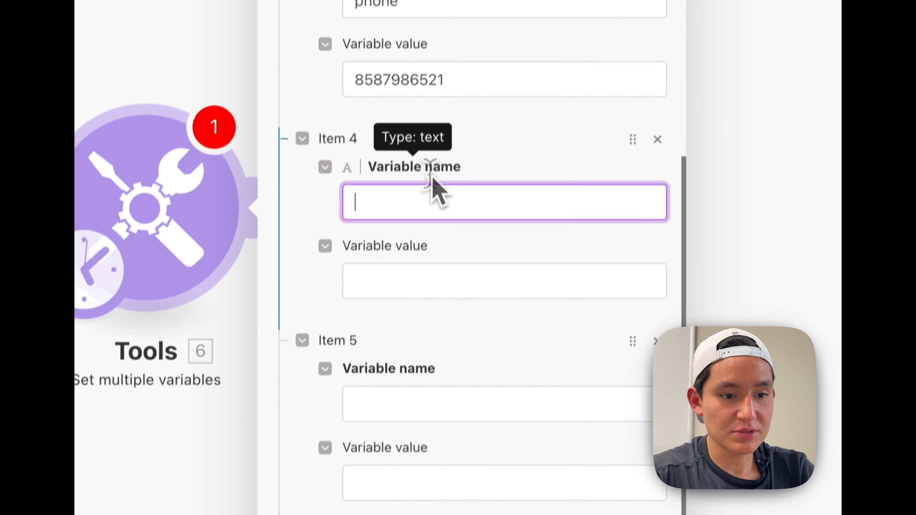
type("website")
left_click(501, 327)
type("scal")
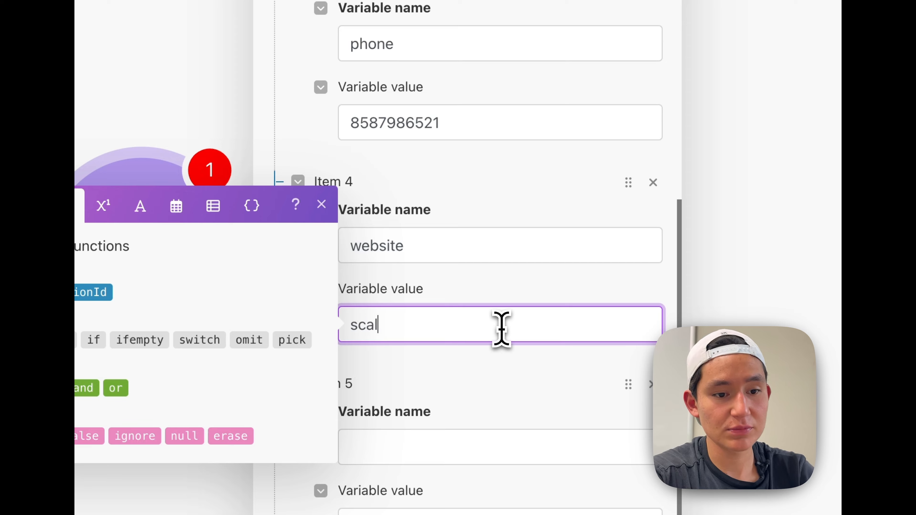
type("estream.io")
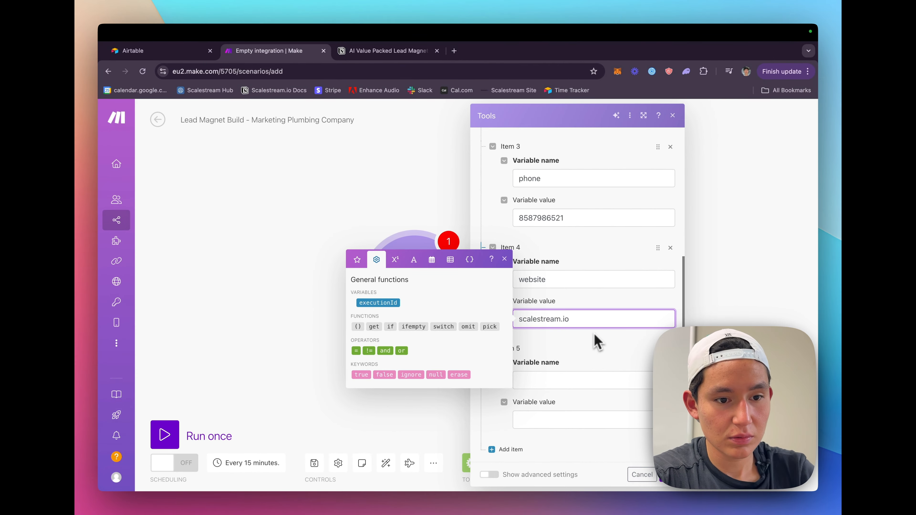
left_click(593, 336)
left_click(535, 320)
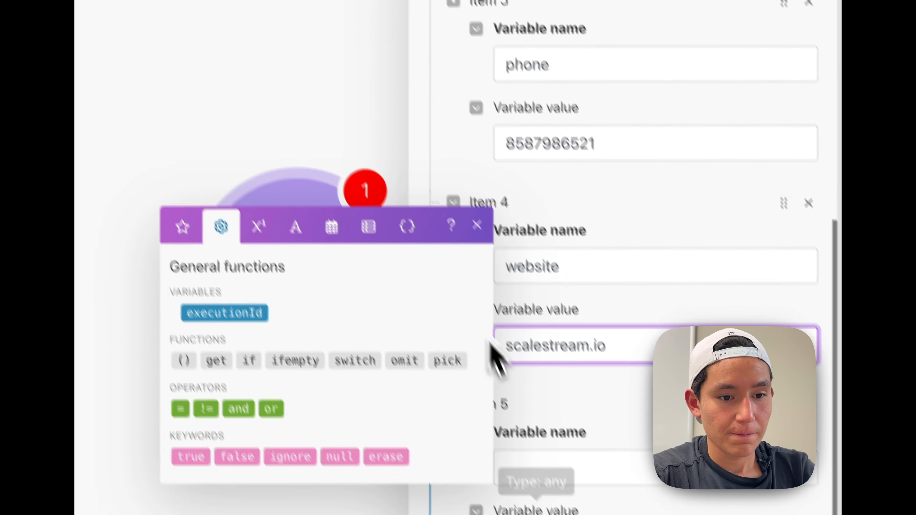
key("Tab")
Replace Item 4's website value with the full scalestream.io site URL.
left_click(498, 47)
type("scalestream.io")
key("Return")
left_click(264, 130)
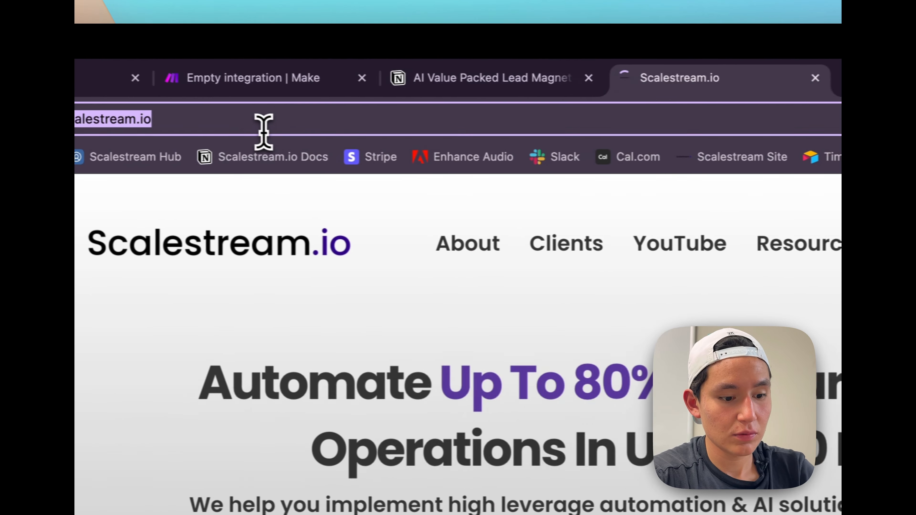
left_click(815, 78)
double_click(478, 333)
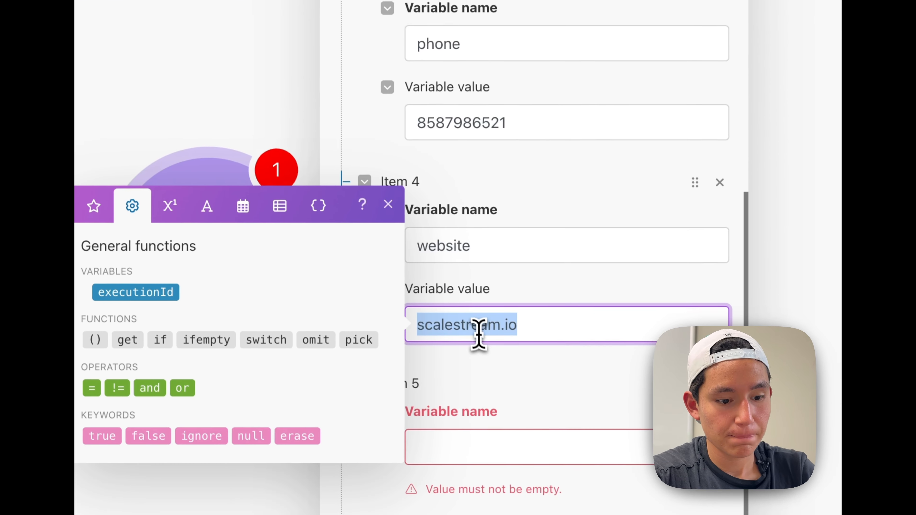
key("ctrl+v")
Add a fifth variable named location with value San Diego, CA.
left_click(541, 424)
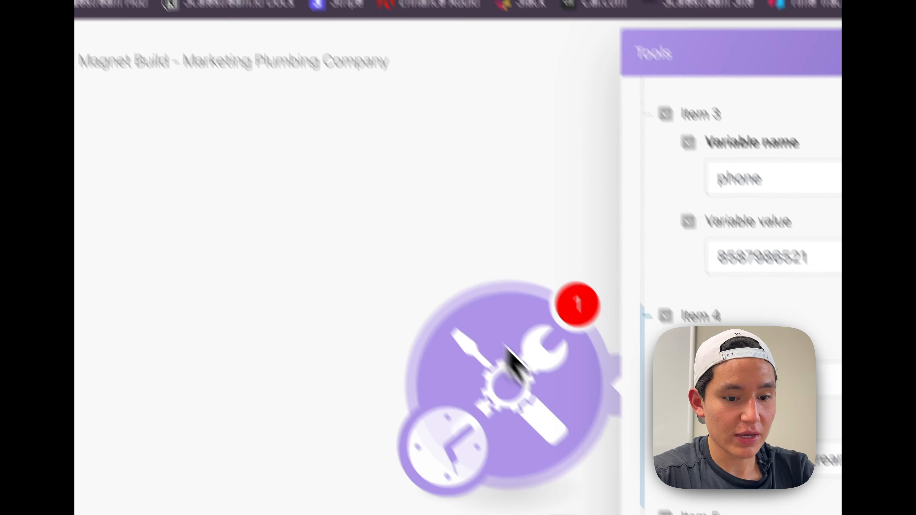
type("locati")
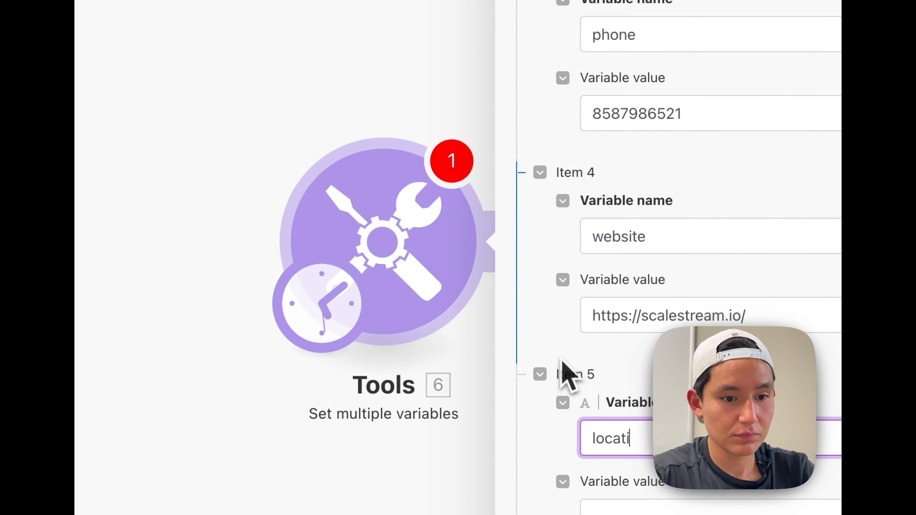
type("on")
left_click(661, 509)
left_click(683, 474)
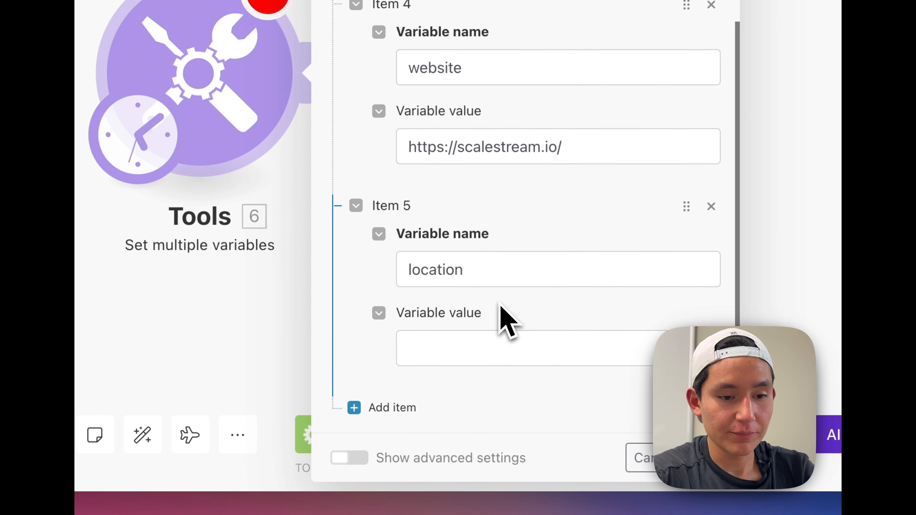
left_click(441, 356)
type("San Diego, C")
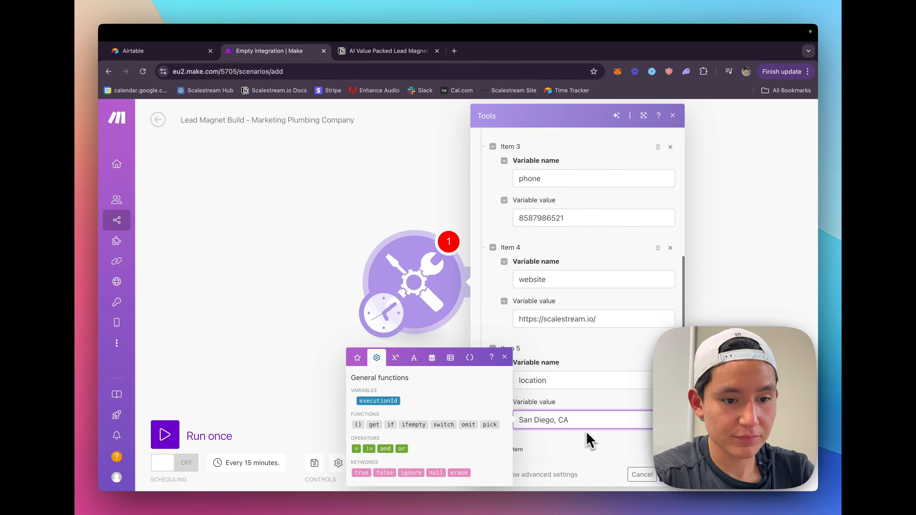
type("A")
left_click(591, 442)
Add a sixth variable, target audience, pasted from the notes, with value commercial.
left_click(510, 449)
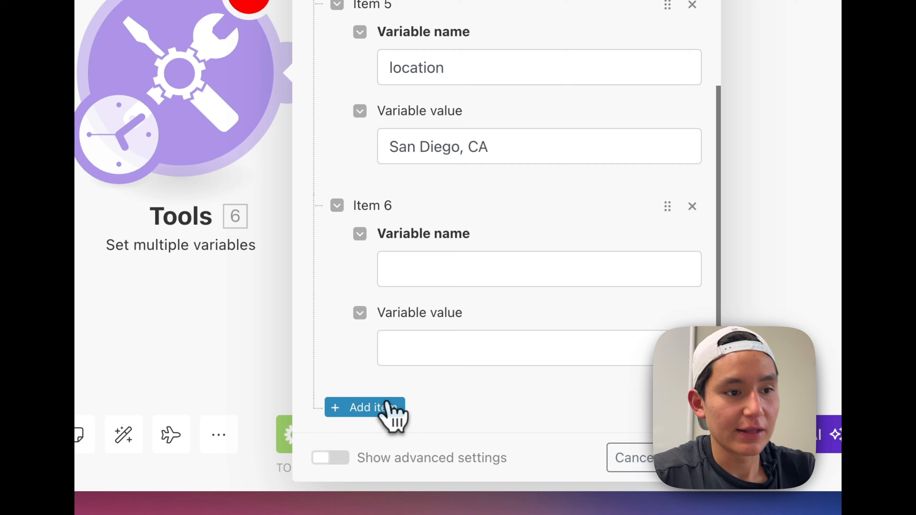
left_click(350, 7)
scroll(526, 400, "down", 2)
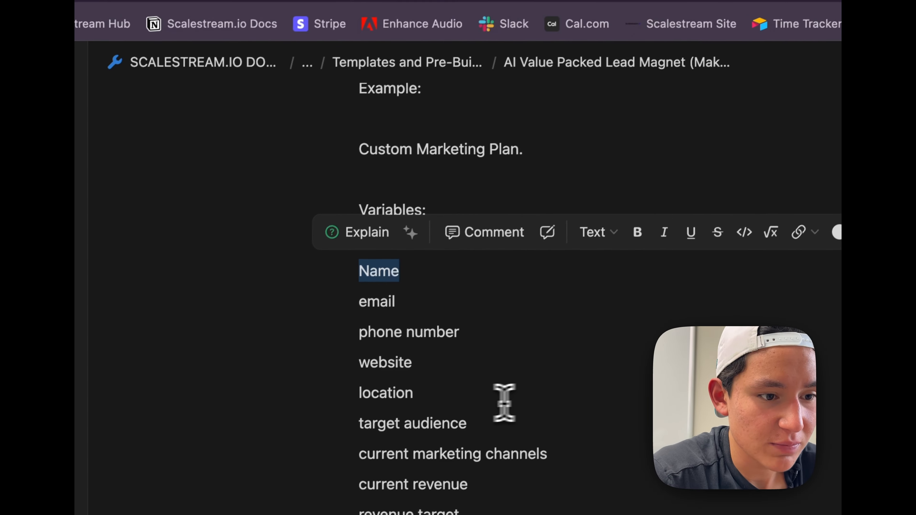
triple_click(433, 412)
key("super+c")
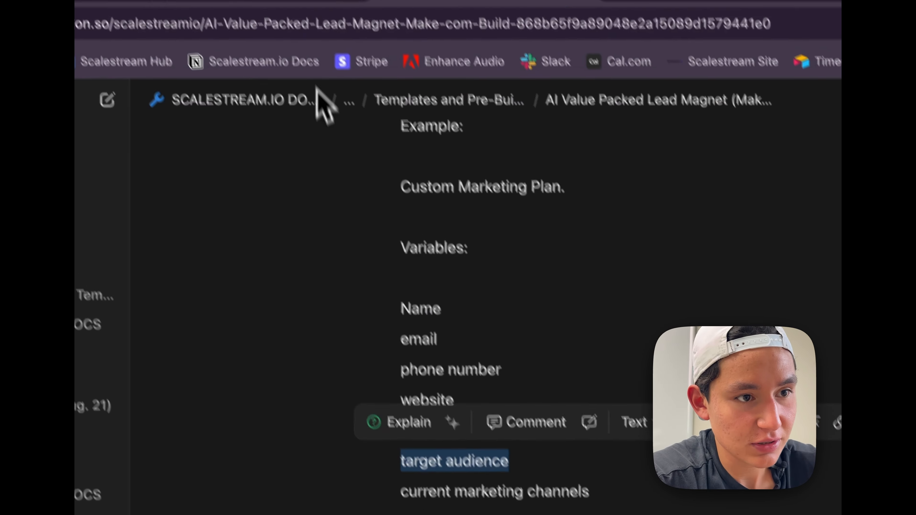
left_click(300, 7)
left_click(604, 454)
key("super+v")
left_click(437, 351)
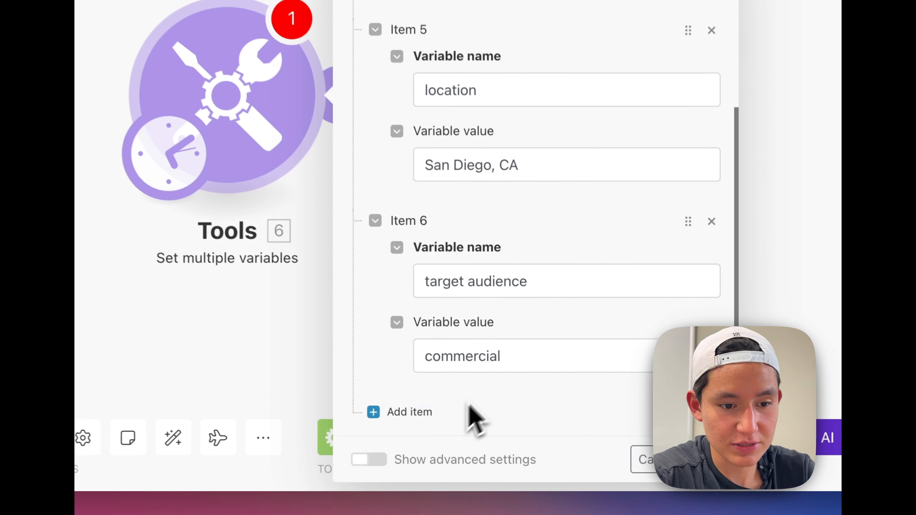
Add a seventh variable, current marketing channels, pasted from the notes, with value facebook.
left_click(506, 449)
left_click(410, 32)
triple_click(451, 373)
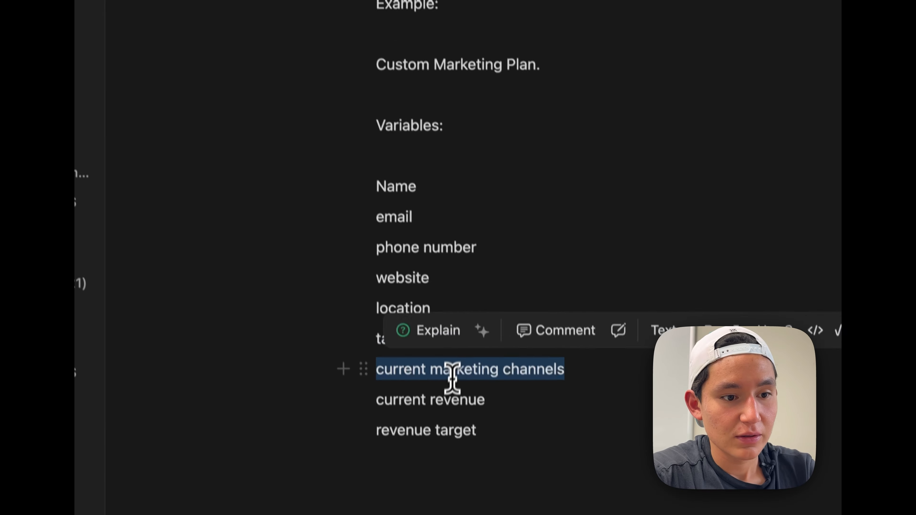
key("super+c")
left_click(401, 7)
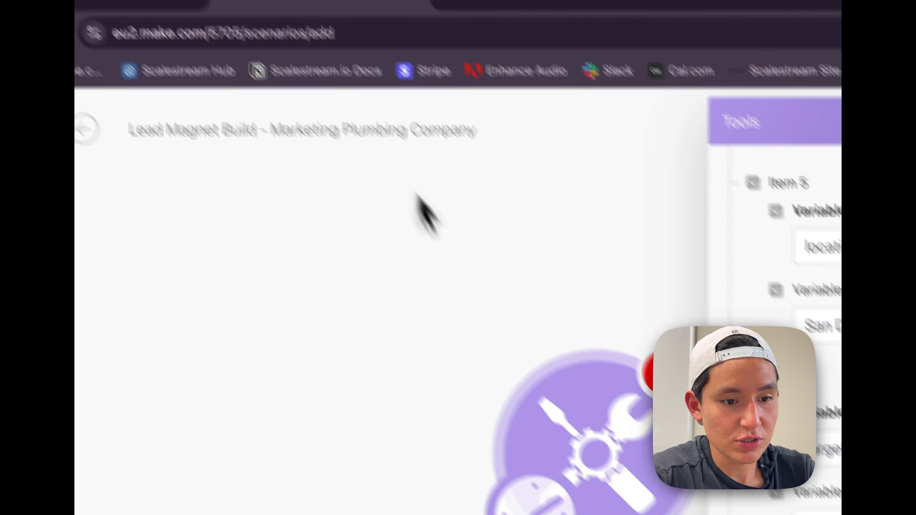
left_click(472, 330)
key("super+v")
left_click(455, 362)
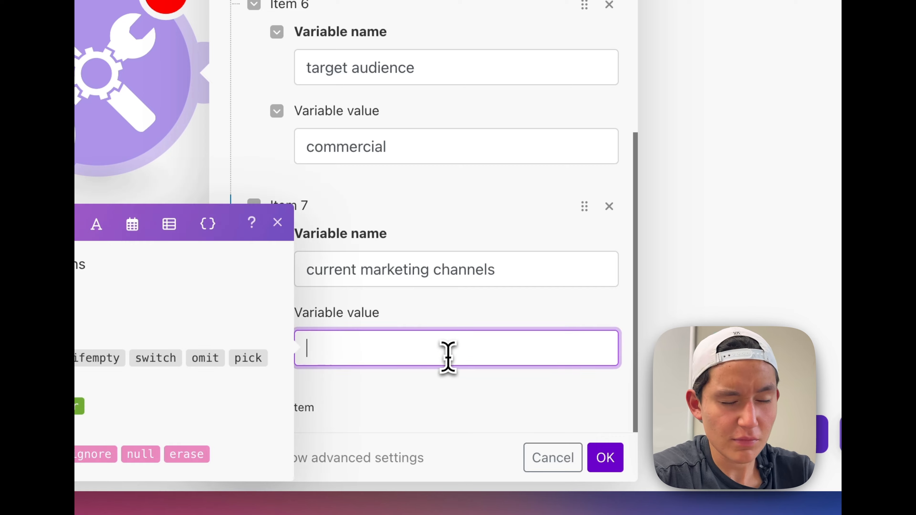
type("face")
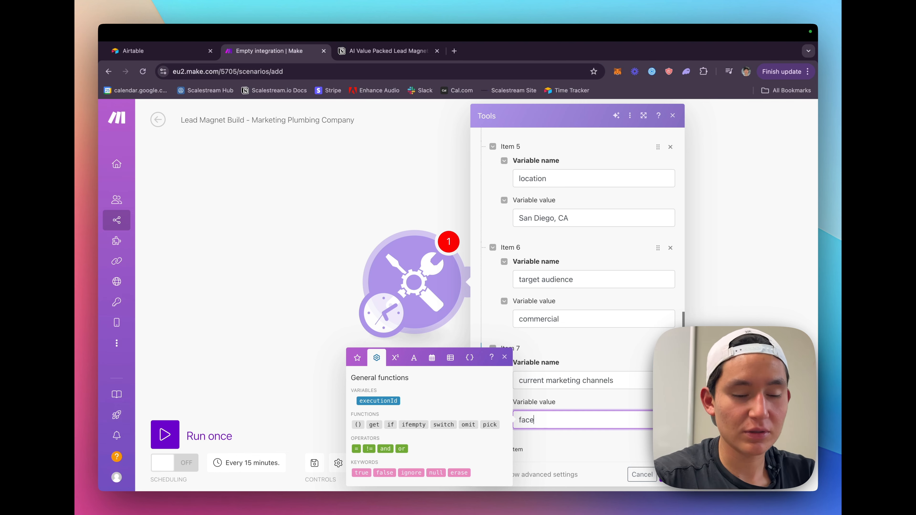
type("book")
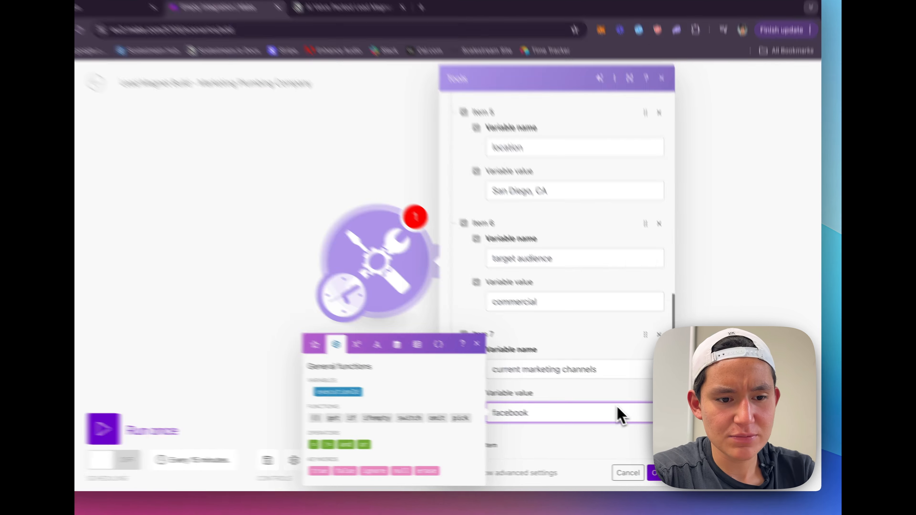
type(", and")
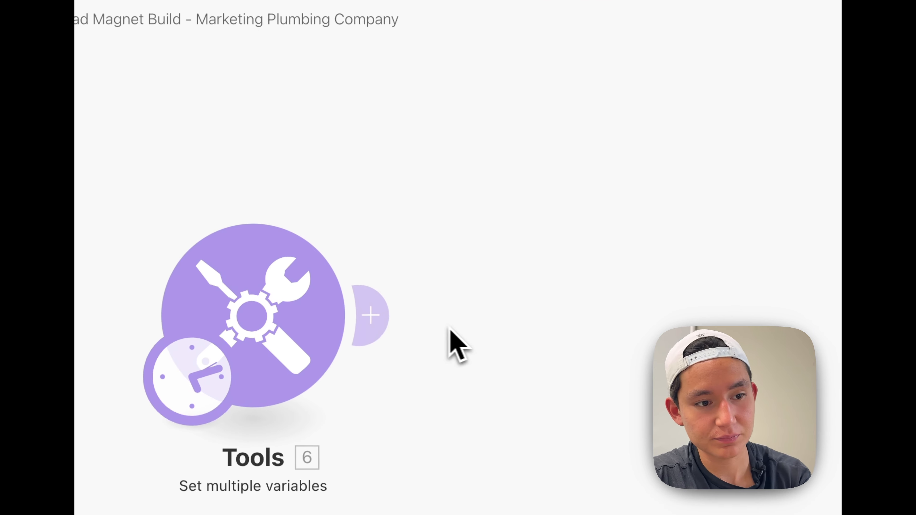
Cancel the empty module added after Tools and dismiss the New feature unlocked notice.
left_click(373, 311)
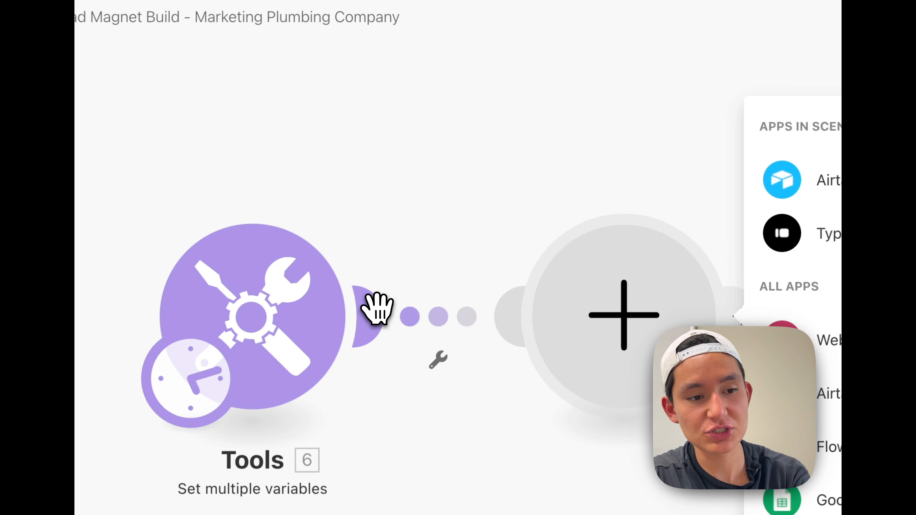
left_click(546, 197)
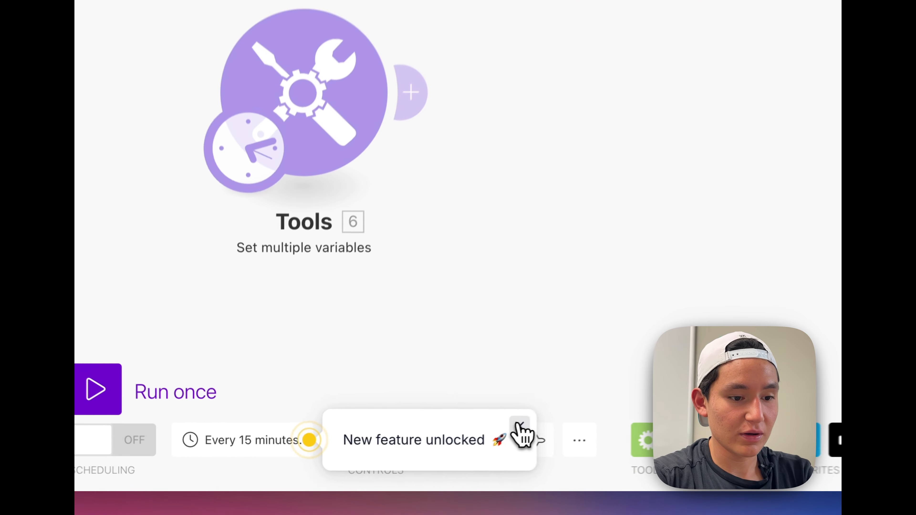
left_click(400, 455)
left_click(272, 464)
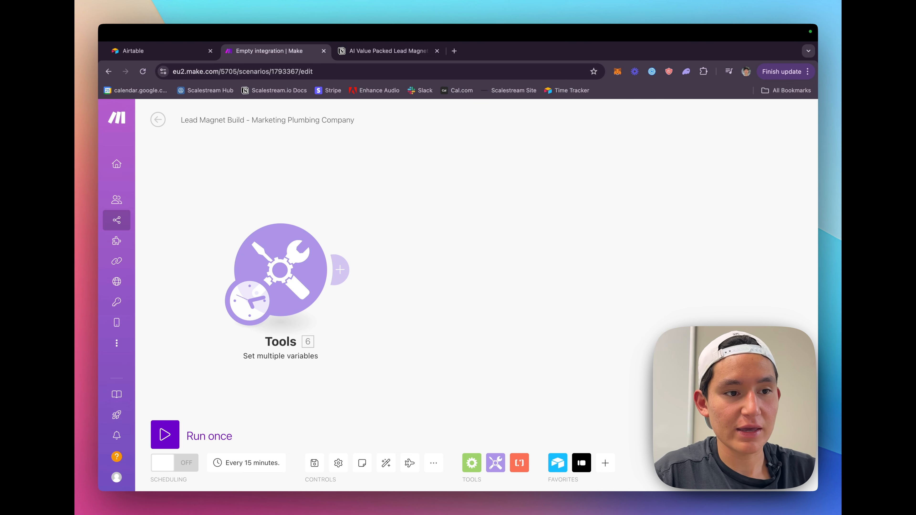
Attach an OpenAI Create a Completion (Prompt) module after the Tools module.
left_click(339, 270)
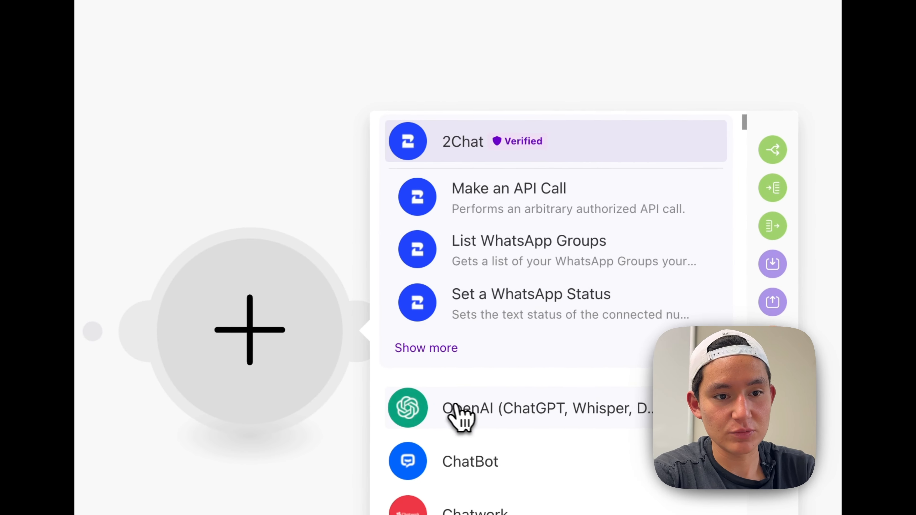
left_click(461, 415)
scroll(505, 288, "down", 1)
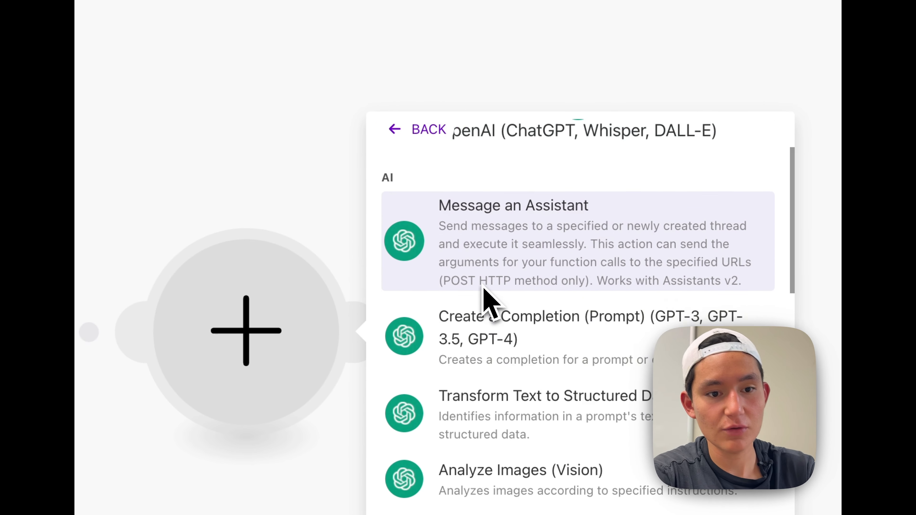
left_click(536, 314)
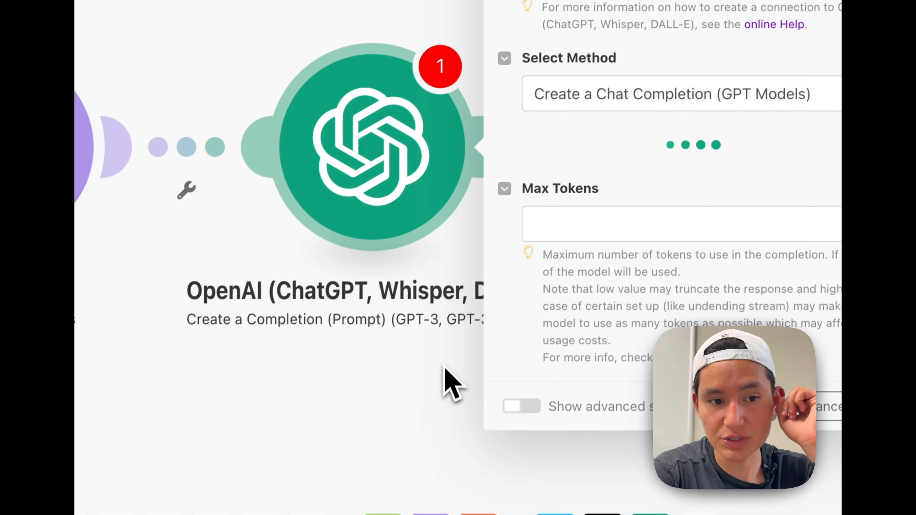
left_click(404, 386)
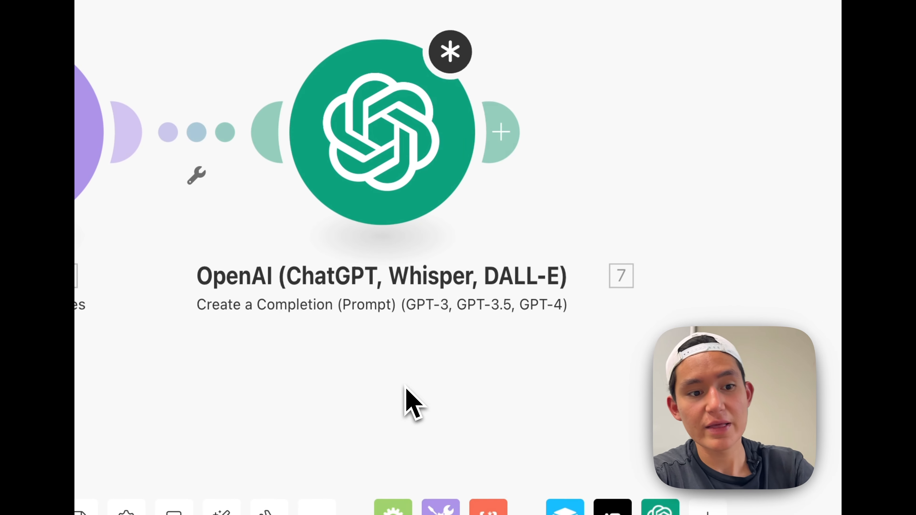
Rename the OpenAI module to 'Generate Marketing Basic Strategy'.
right_click(364, 151)
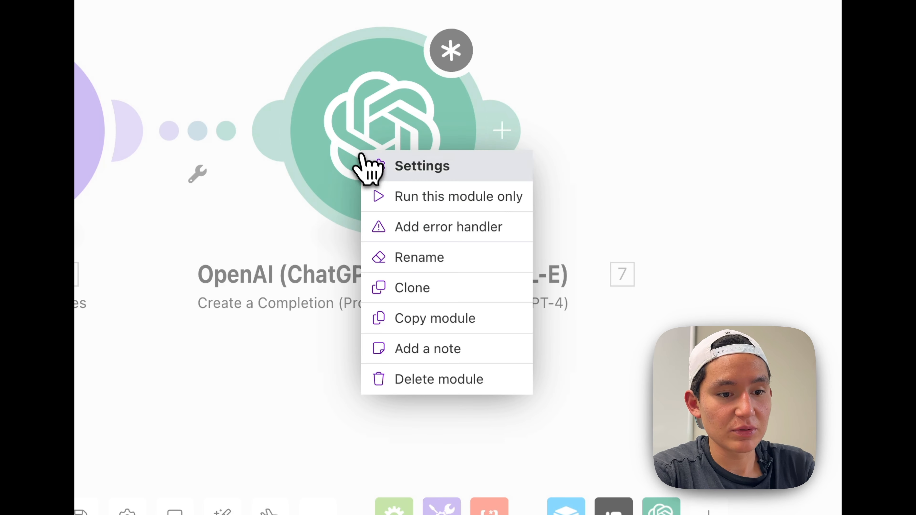
left_click(431, 249)
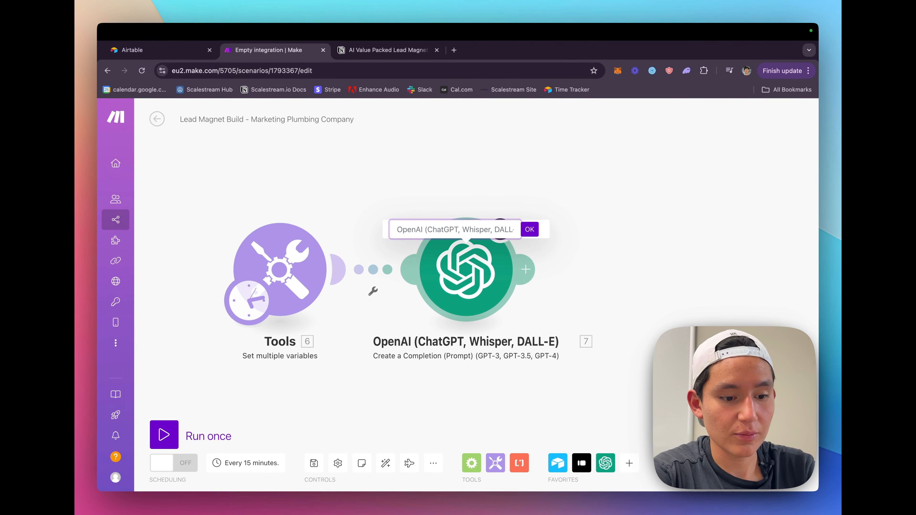
type("Generate Marketing")
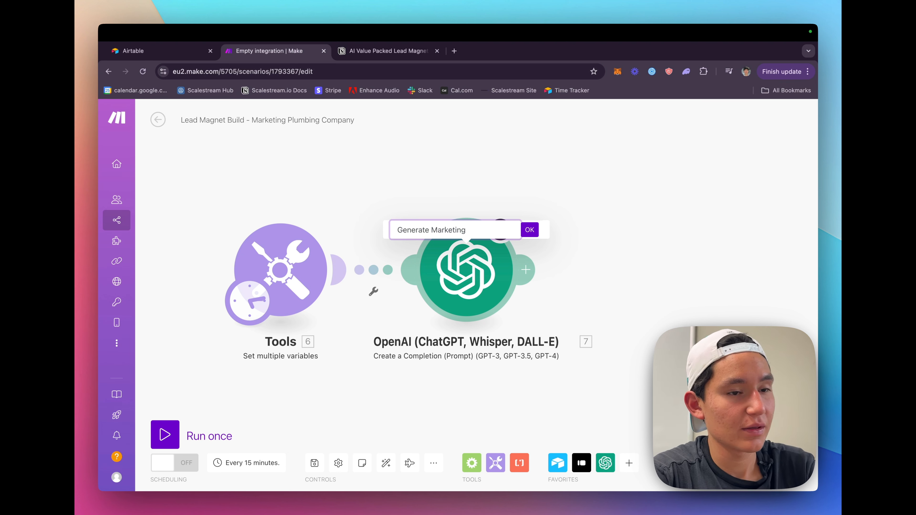
type("Basic Strategy")
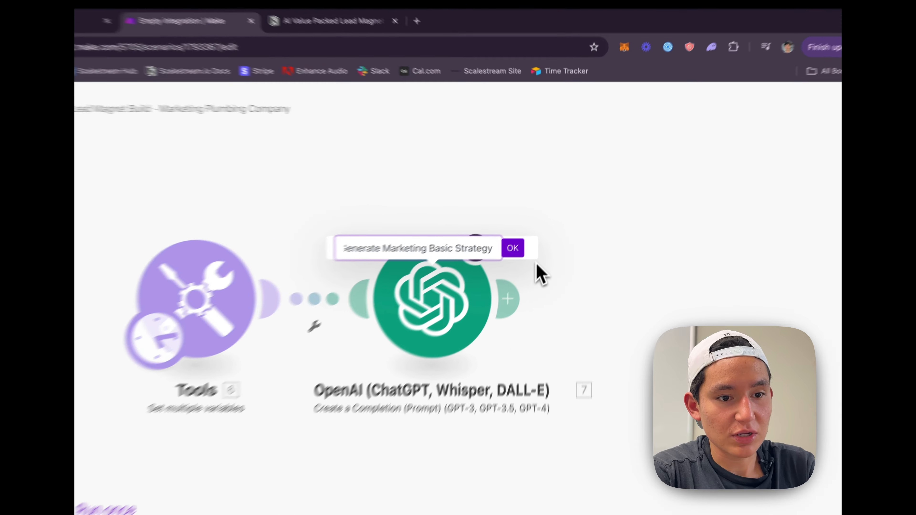
left_click(533, 231)
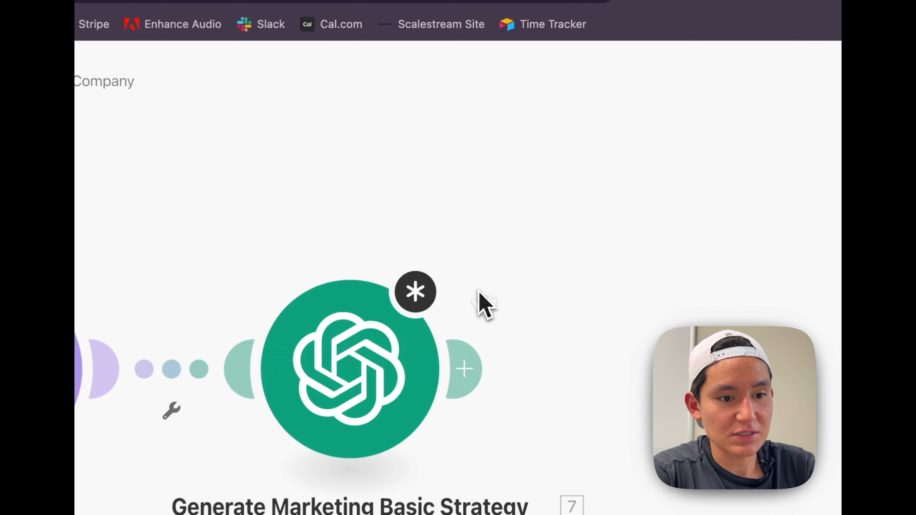
left_click_drag(535, 232, 532, 190)
left_click_drag(473, 218, 432, 249)
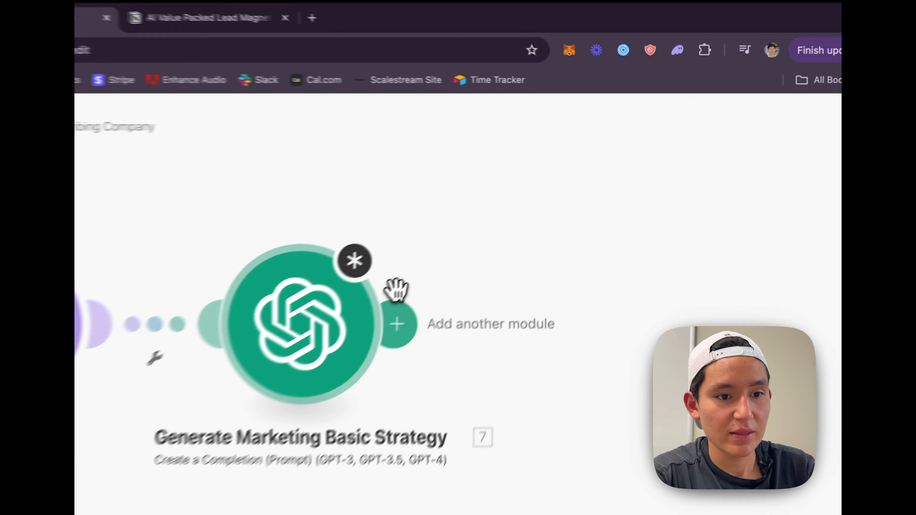
Append another OpenAI Create a Completion (Prompt) module and bring up its Rename option.
left_click(507, 245)
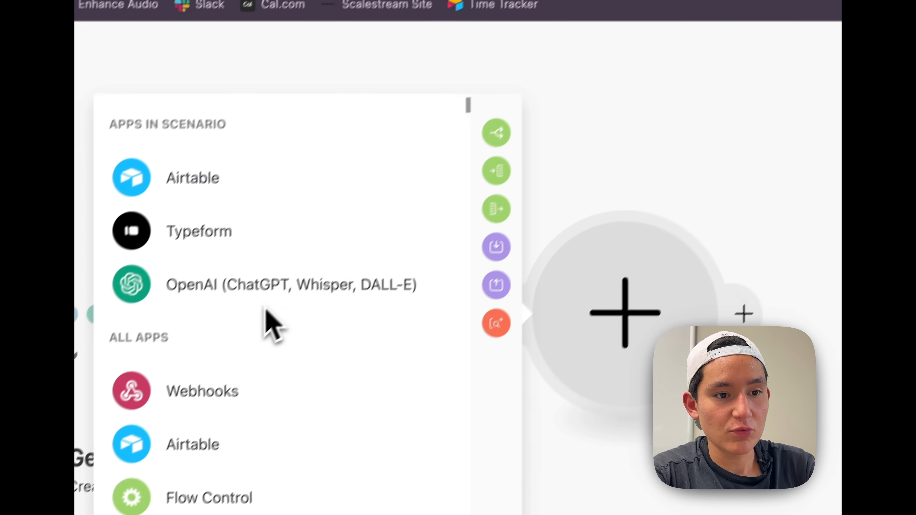
left_click(266, 307)
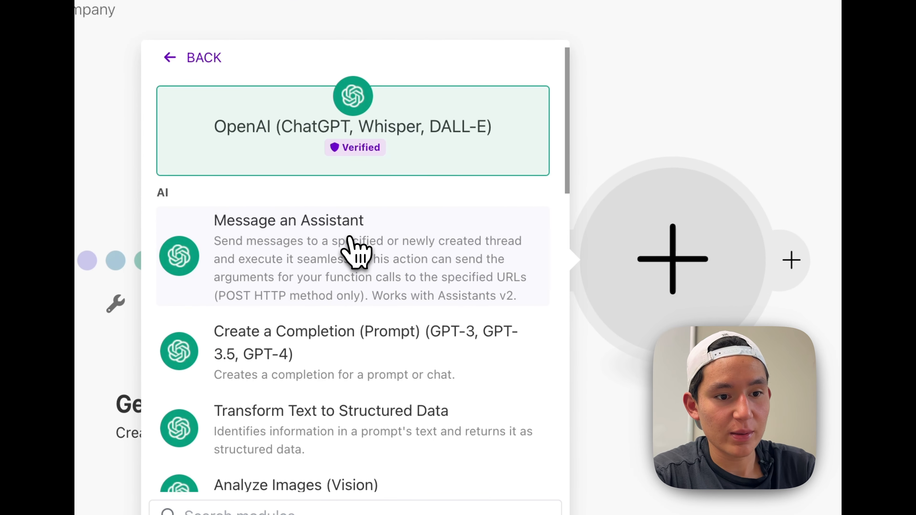
left_click(347, 327)
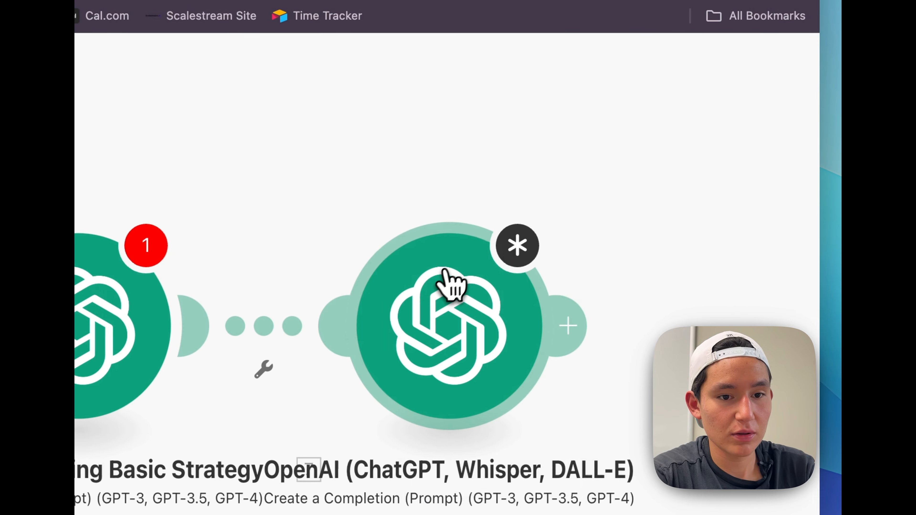
right_click(418, 348)
left_click(456, 444)
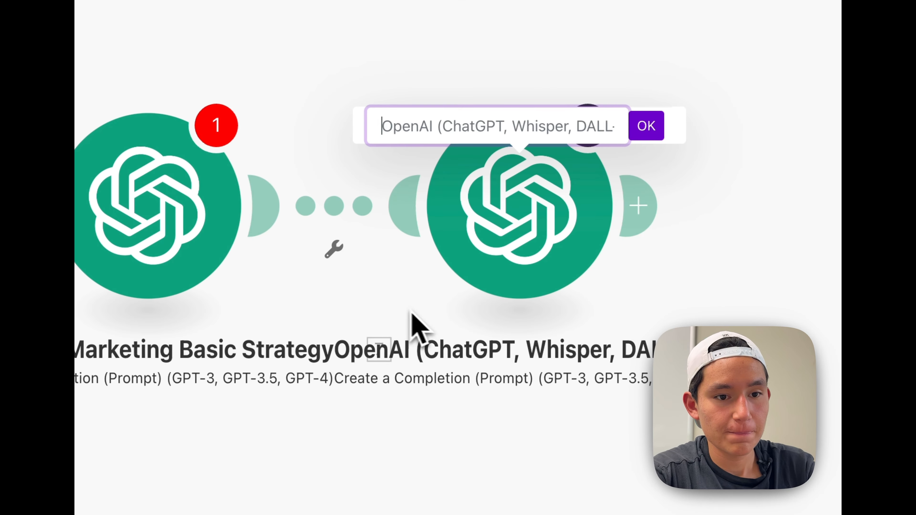
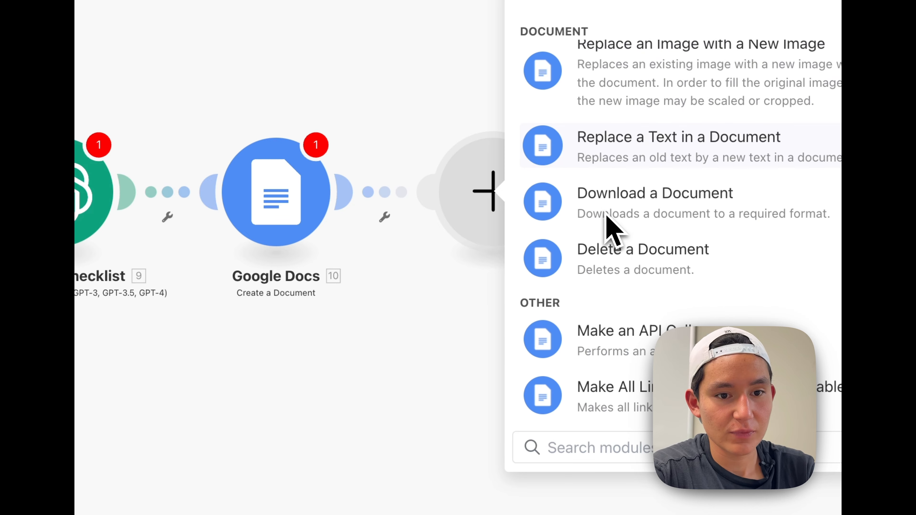
Add a Google Docs Download a Document module after Create a Document, leaving no further module added.
left_click(590, 213)
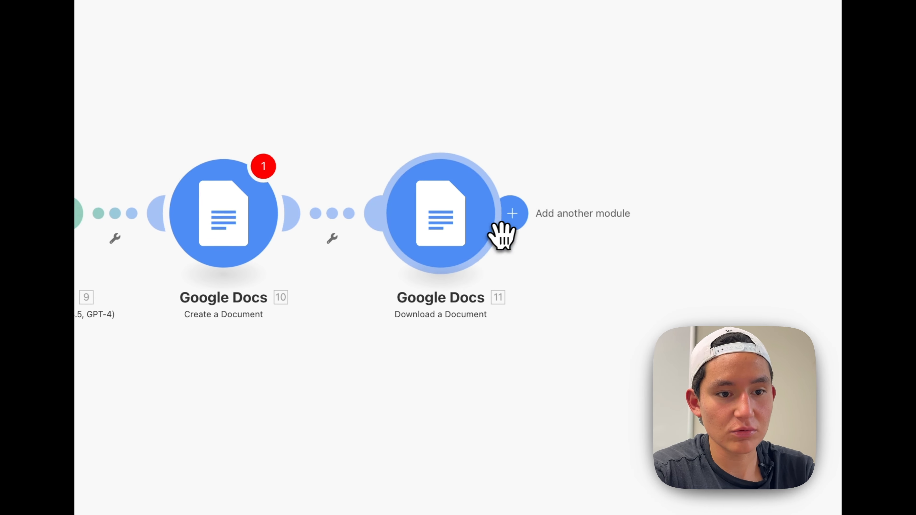
left_click(562, 192)
scroll(747, 222, "down", 15)
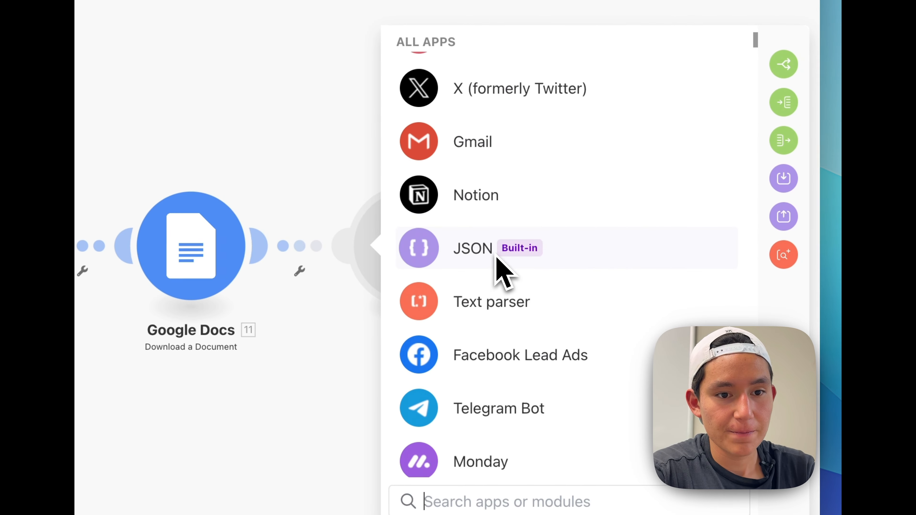
scroll(747, 222, "up", 7)
left_click(296, 313)
left_click_drag(297, 313, 799, 348)
left_click_drag(647, 195, 449, 208)
left_click_drag(376, 227, 733, 218)
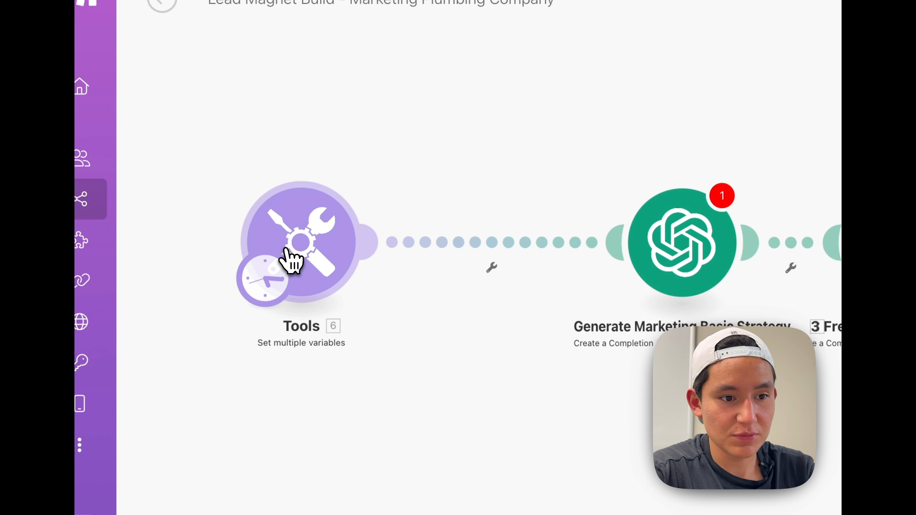
Review the Generate Marketing Basic Strategy module's settings without changes.
left_click_drag(401, 332, 447, 356)
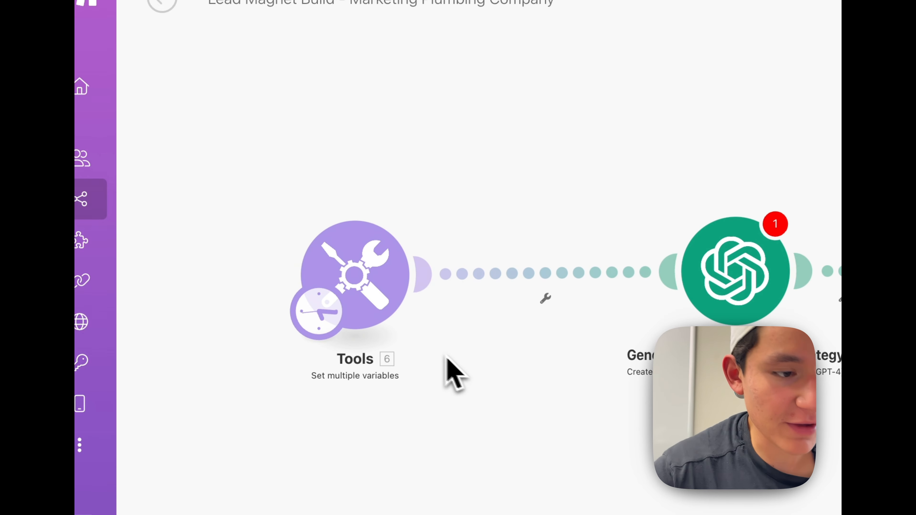
left_click(739, 274)
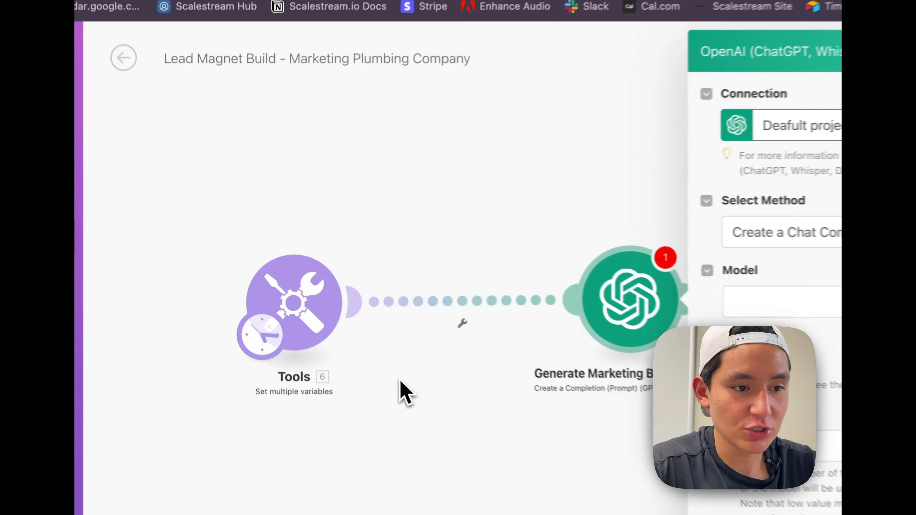
left_click(314, 303)
Drag the Tools module so it sits level with the OpenAI strategy module.
left_click_drag(264, 250, 254, 249)
left_click_drag(305, 300, 284, 295)
left_click_drag(400, 276, 582, 265)
left_click_drag(520, 275, 352, 287)
left_click_drag(555, 249, 612, 299)
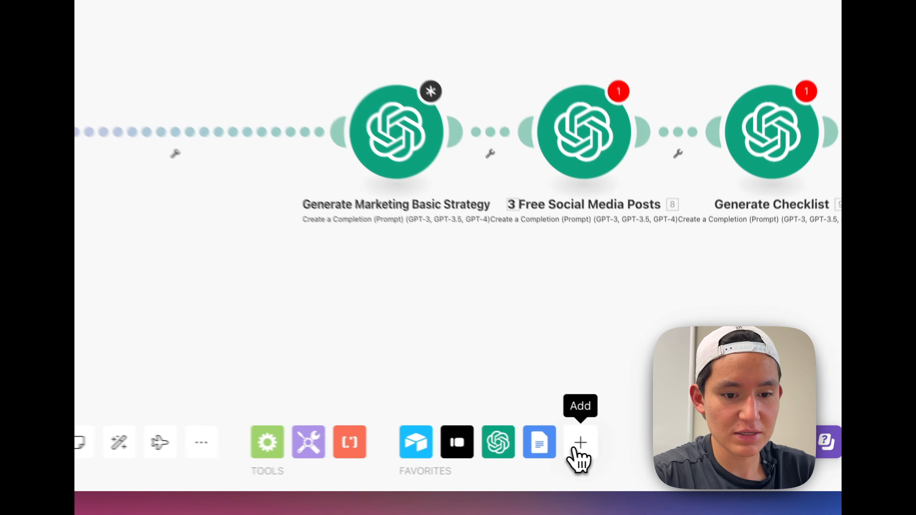
Search 'http' in the app list and select the HTTP app for a new module.
left_click(652, 463)
scroll(647, 346, "down", 10)
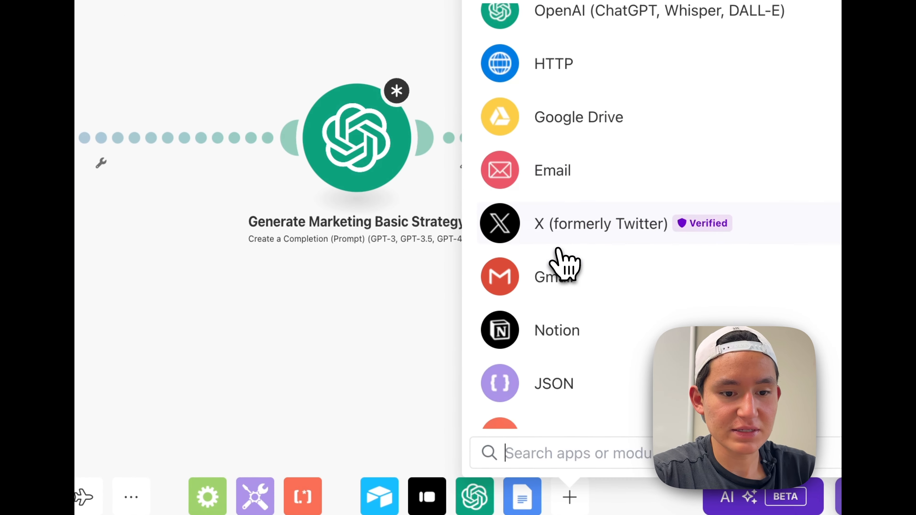
scroll(557, 249, "up", 3)
type("http")
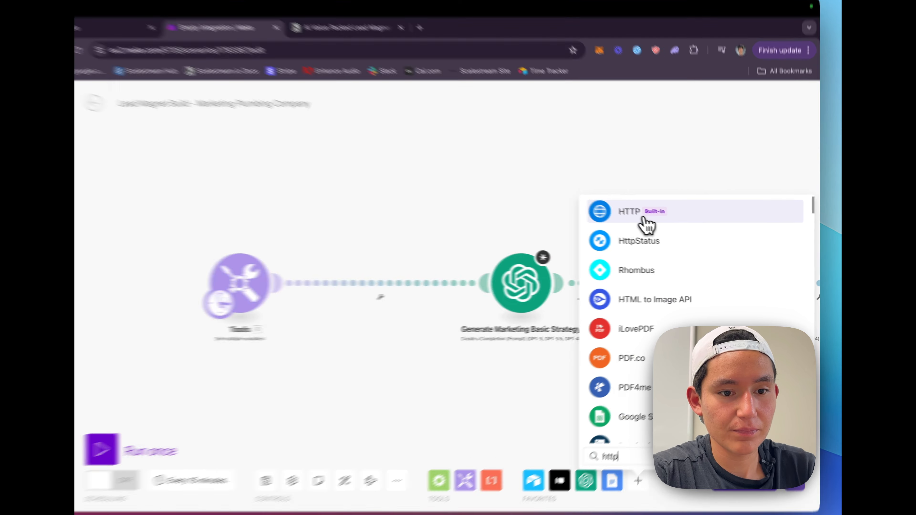
left_click(651, 225)
scroll(677, 324, "down", 2)
scroll(553, 365, "down", 5)
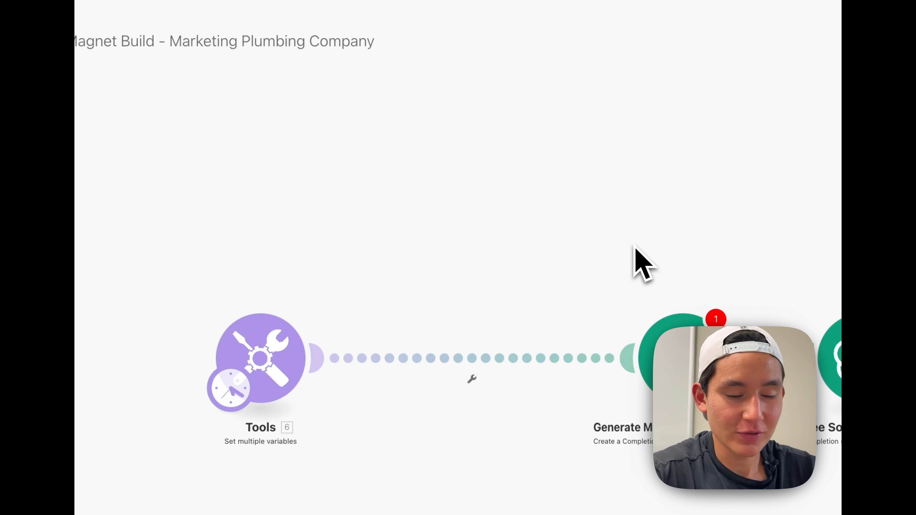
left_click(251, 345)
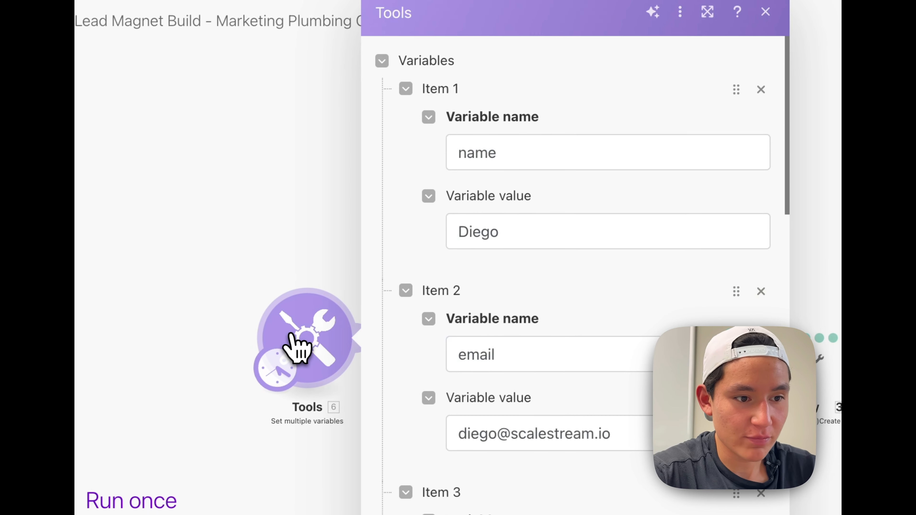
left_click(284, 217)
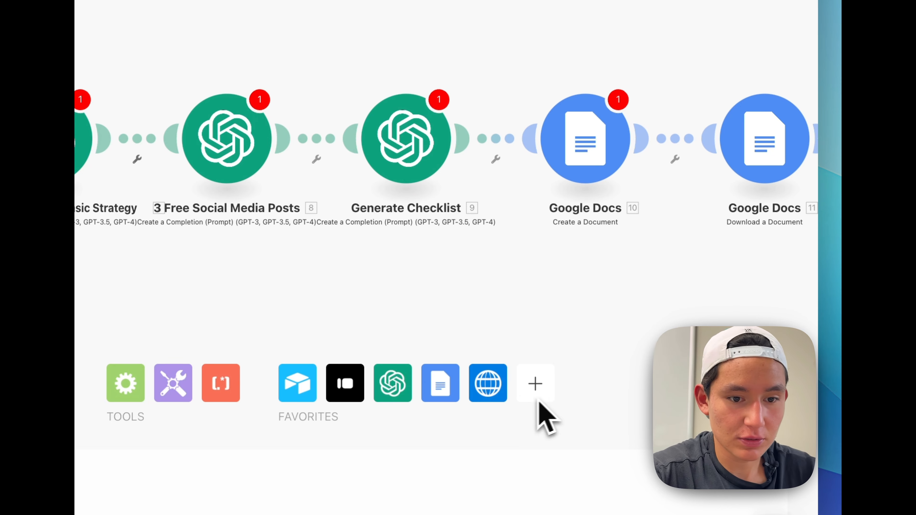
Add HTTP Make a request and place it between Tools and Generate Marketing Basic Strategy.
left_click(500, 393)
scroll(569, 67, "down", 5)
scroll(569, 69, "up", 5)
scroll(569, 71, "down", 2)
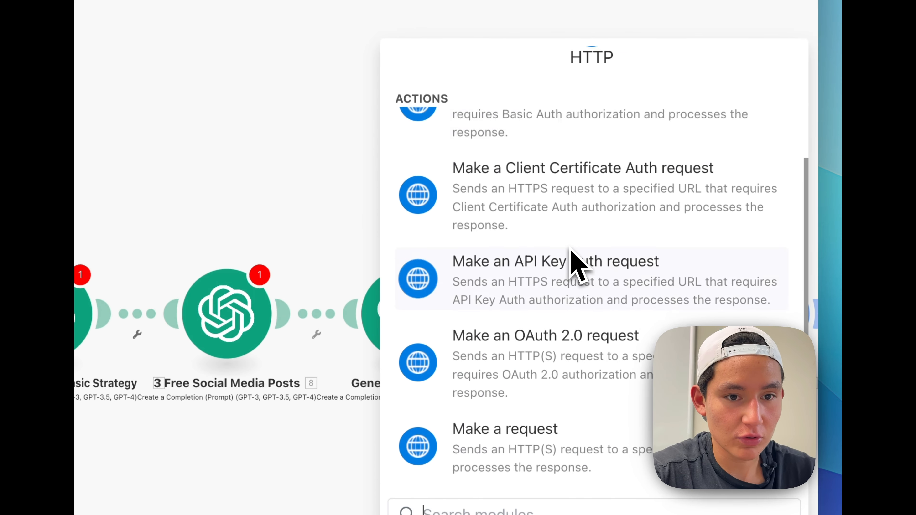
scroll(597, 259, "down", 3)
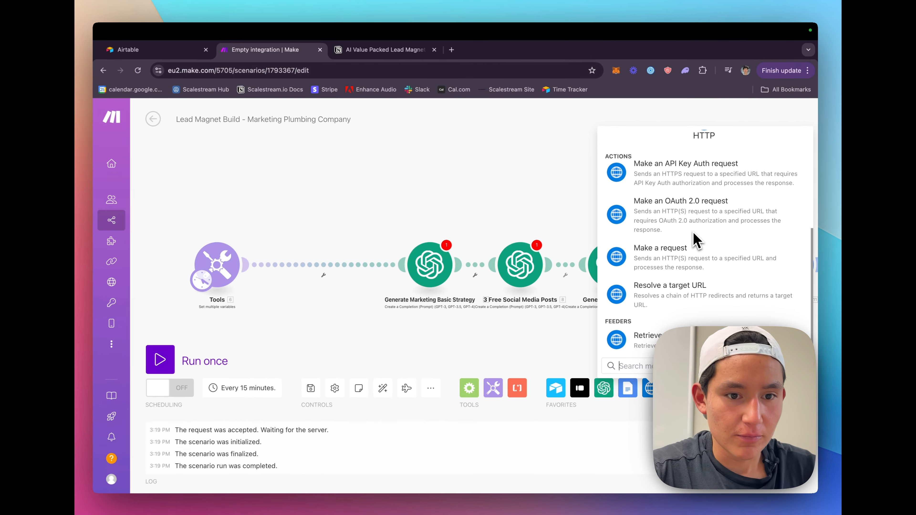
scroll(696, 240, "up", 3)
scroll(695, 240, "down", 3)
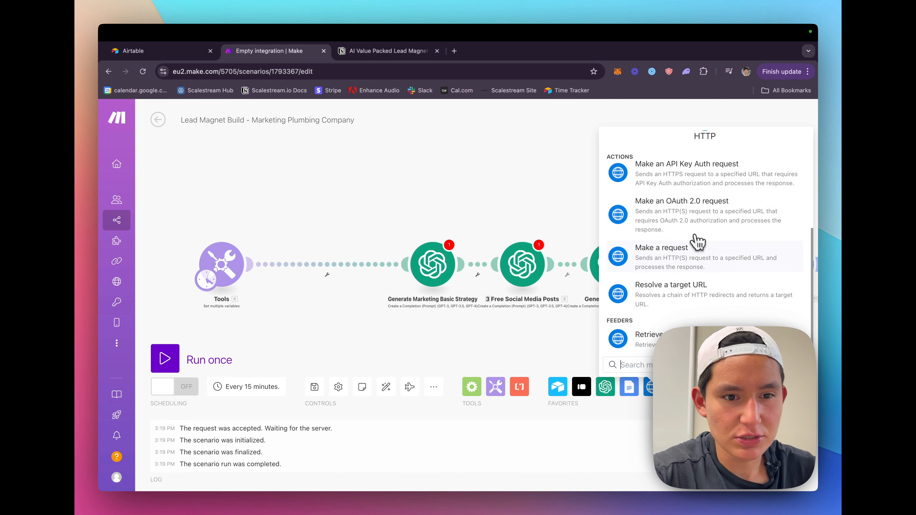
scroll(700, 256, "up", 1)
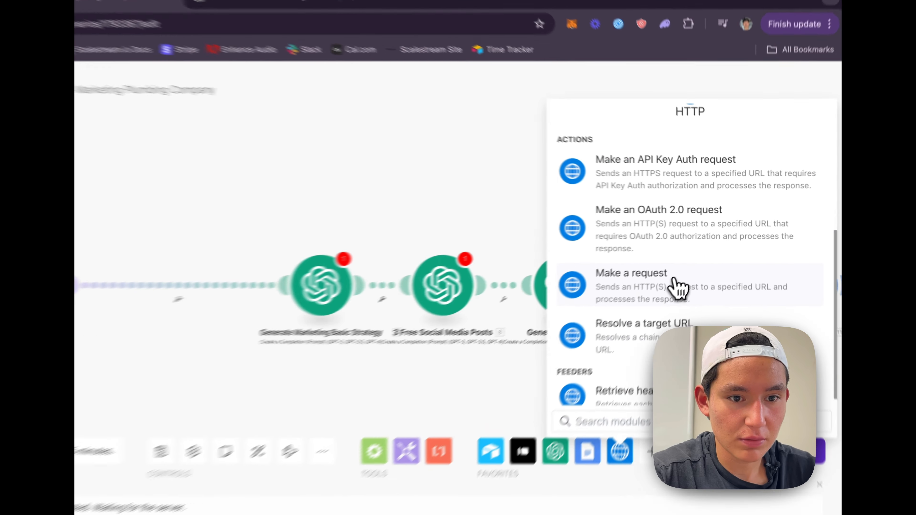
left_click(696, 263)
left_click_drag(693, 264, 497, 210)
left_click_drag(301, 208, 351, 328)
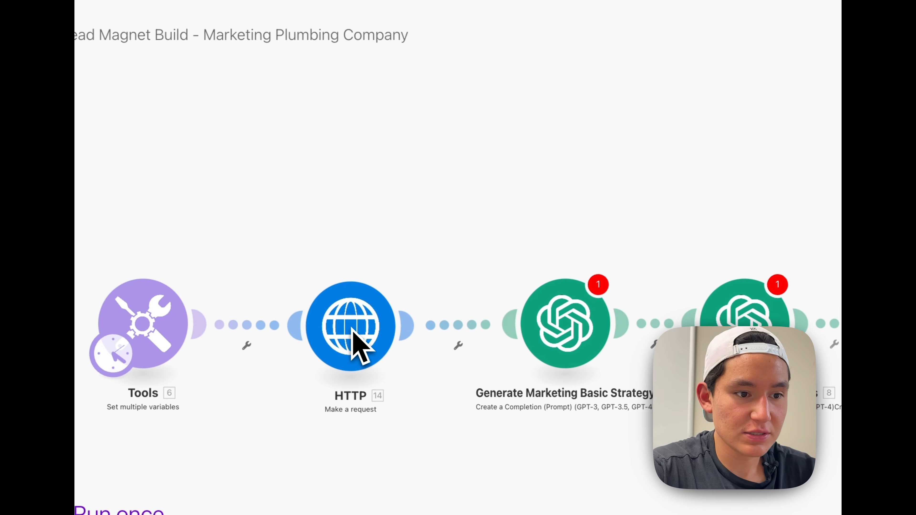
Map 6. website into the HTTP request URL and set the body type to Raw.
left_click(352, 330)
left_click(590, 183)
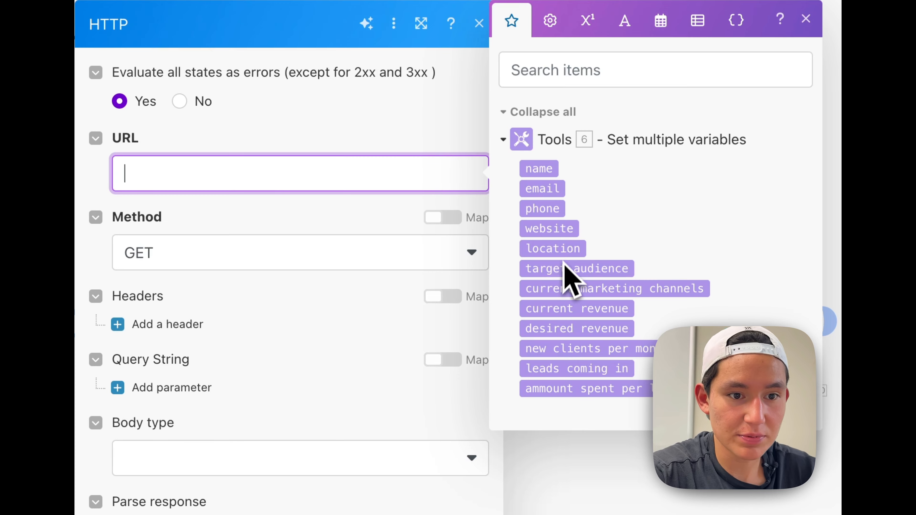
left_click(323, 229)
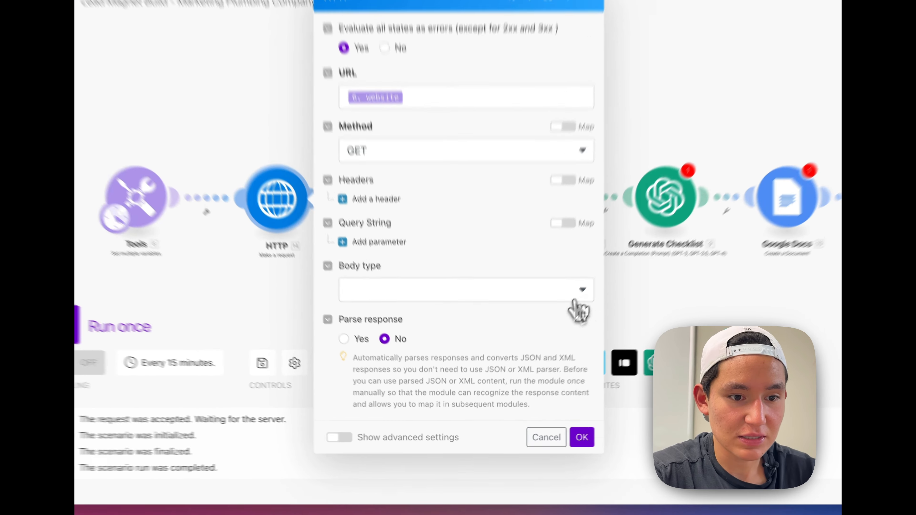
left_click(543, 333)
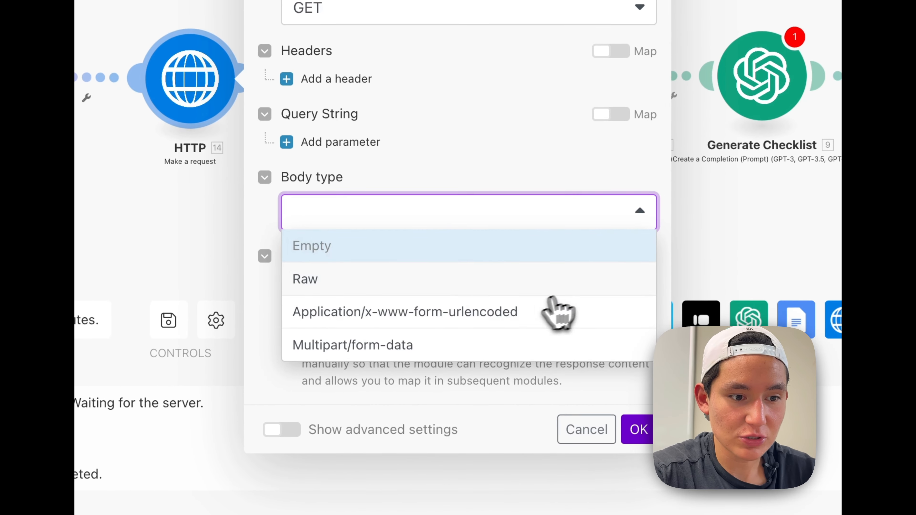
left_click(524, 278)
Set the content type to Text (text/plain) with response parsing enabled, and save.
scroll(513, 314, "down", 3)
left_click(530, 180)
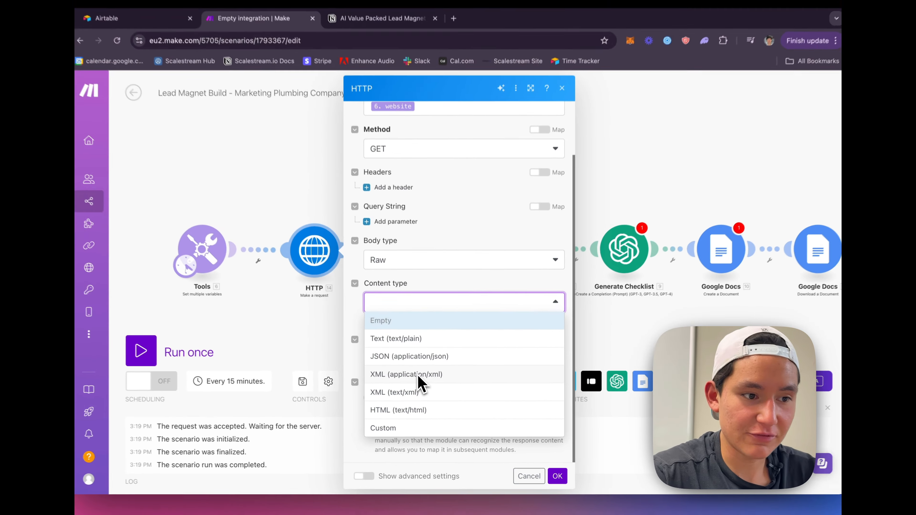
scroll(453, 259, "up", 2)
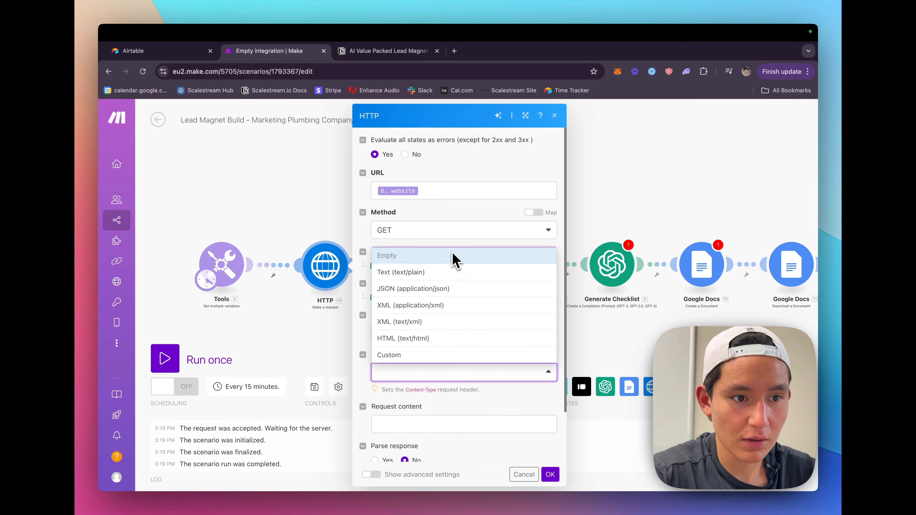
left_click(444, 190)
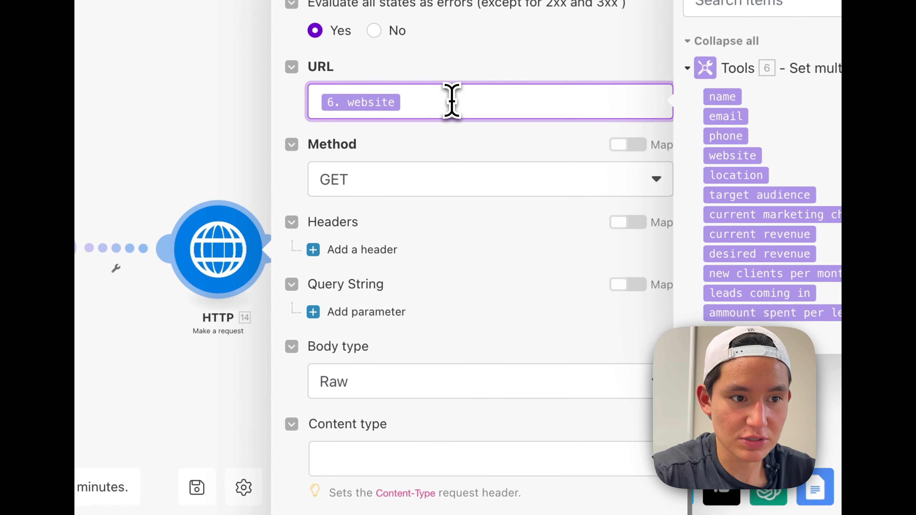
scroll(441, 162, "down", 3)
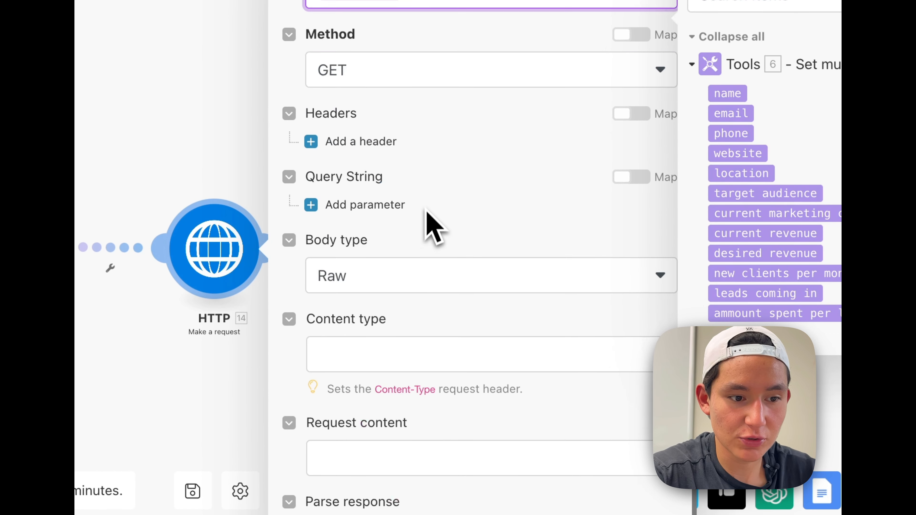
left_click(441, 349)
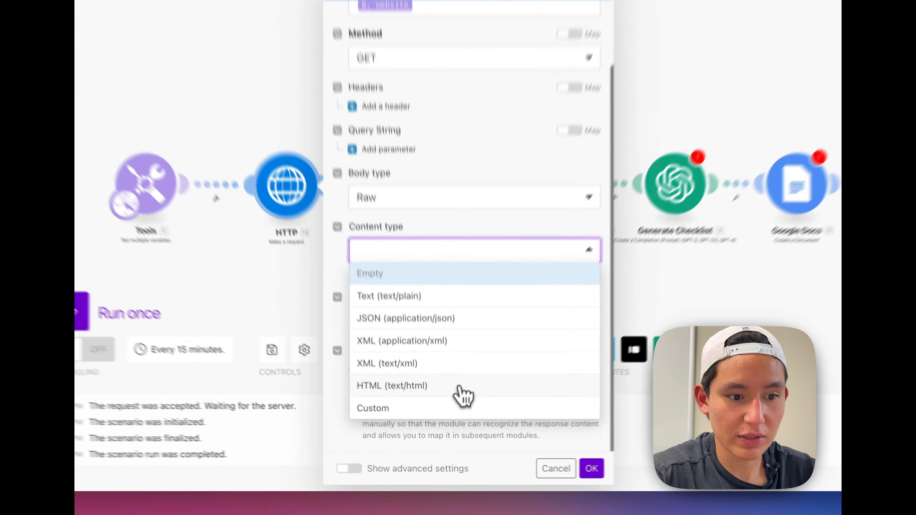
left_click(453, 414)
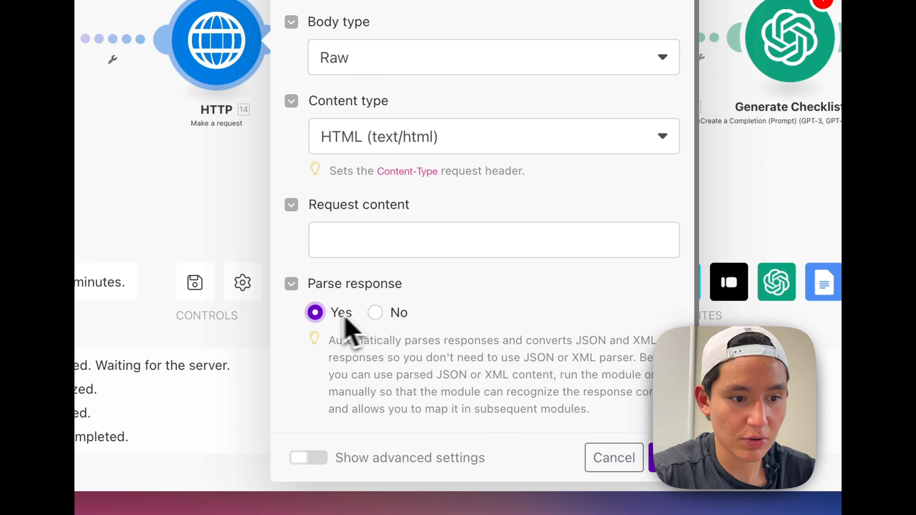
left_click(529, 149)
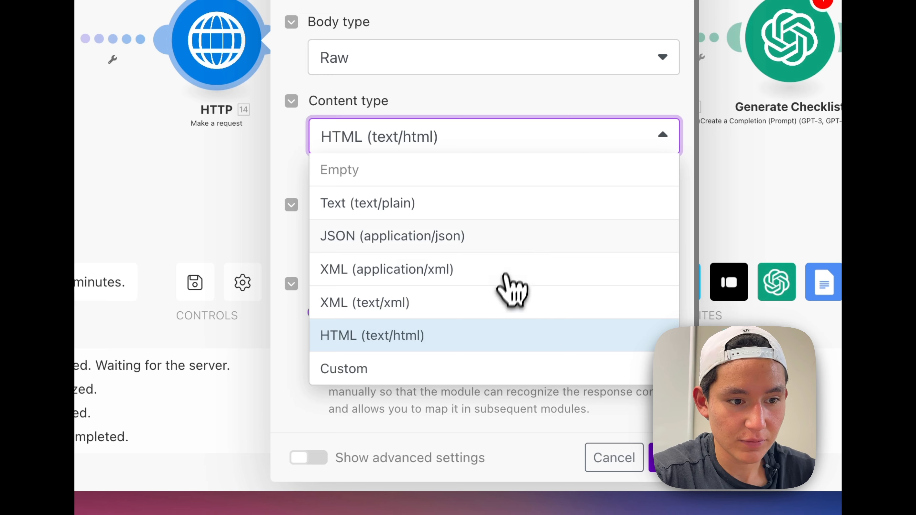
left_click(530, 214)
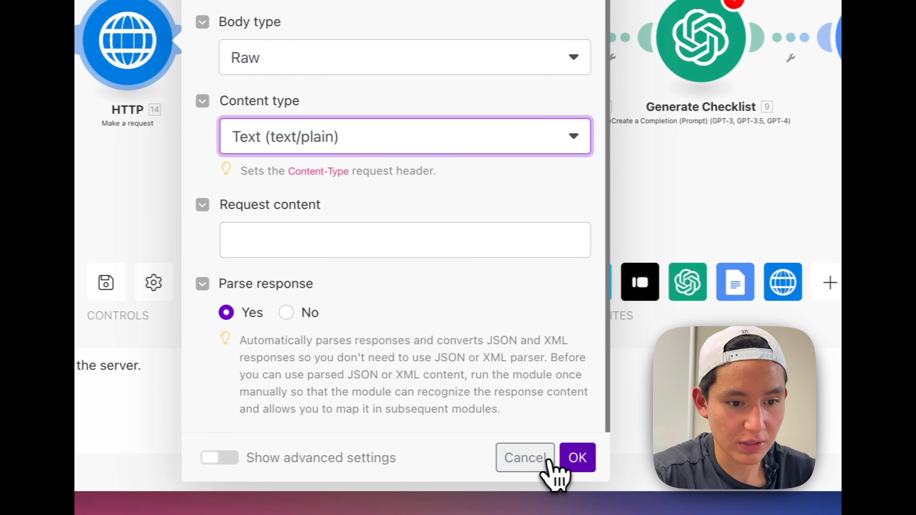
left_click(554, 457)
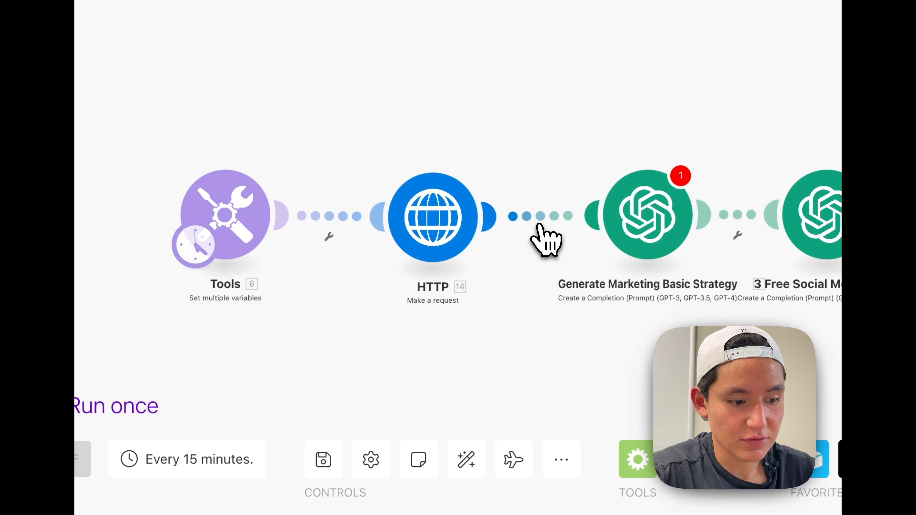
Disconnect the HTTP module from the OpenAI step and run the scenario once.
left_click(541, 224)
left_click(528, 251)
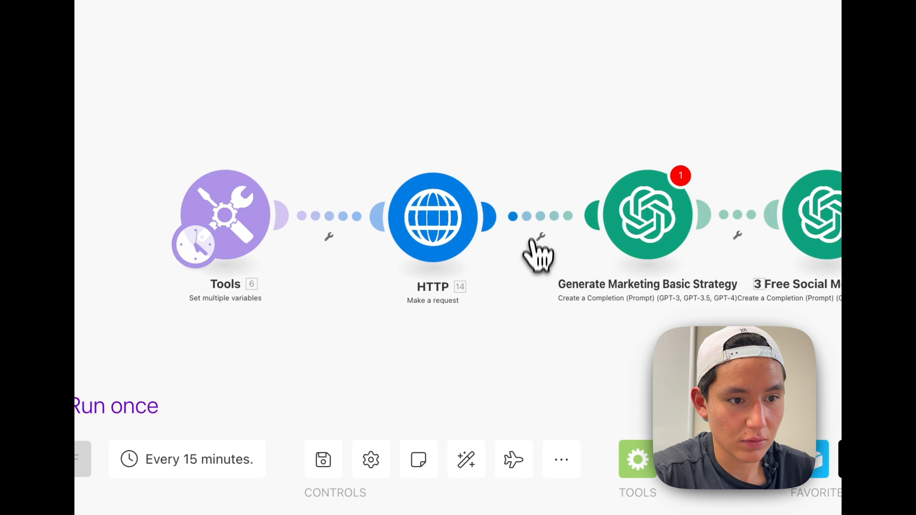
right_click(533, 213)
left_click(599, 262)
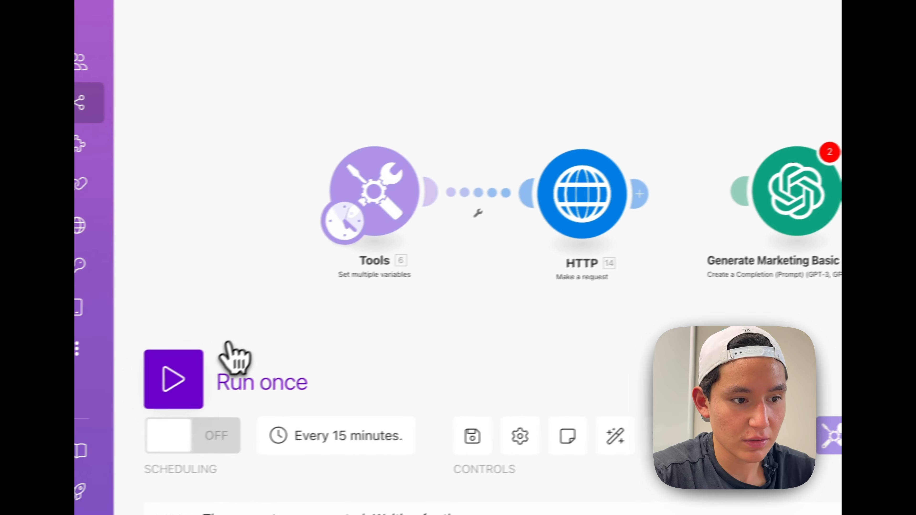
left_click(225, 375)
Read the scraped website HTML in the HTTP output's Data field, then reopen HTTP settings.
left_click(550, 149)
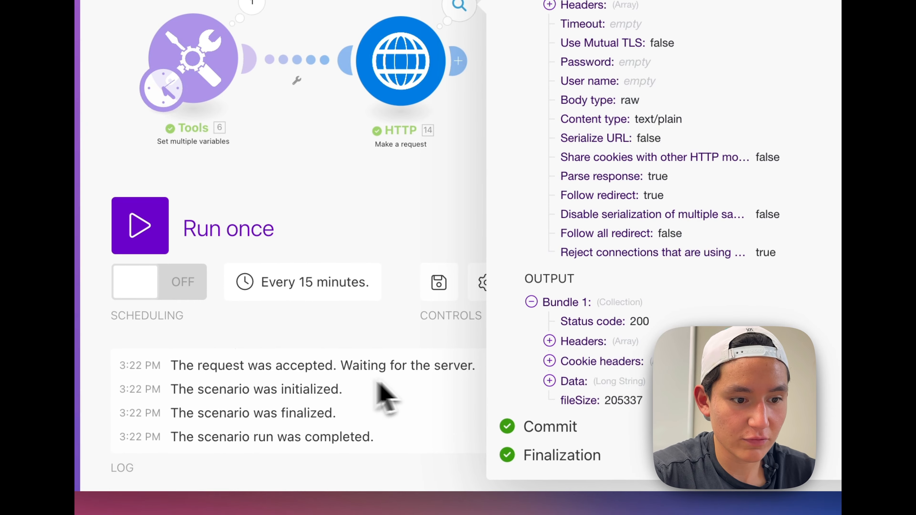
left_click(549, 381)
scroll(743, 375, "down", 15)
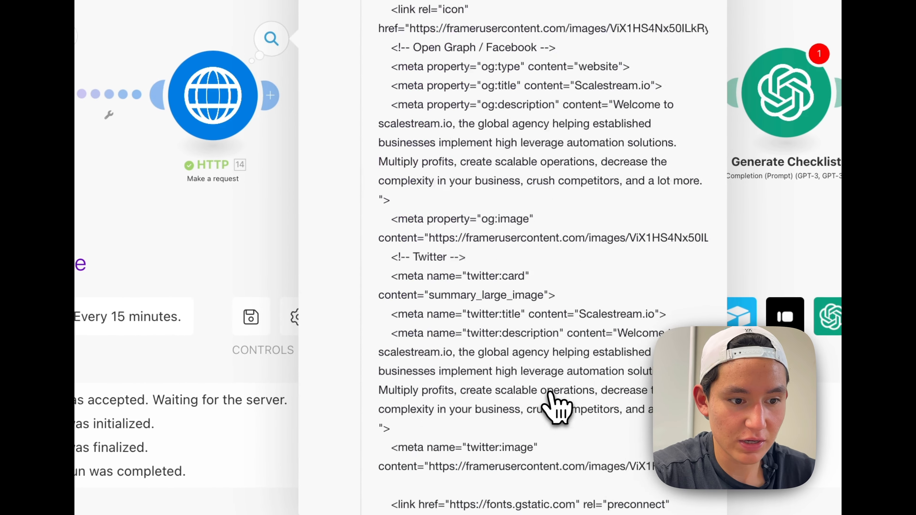
scroll(557, 411, "down", 15)
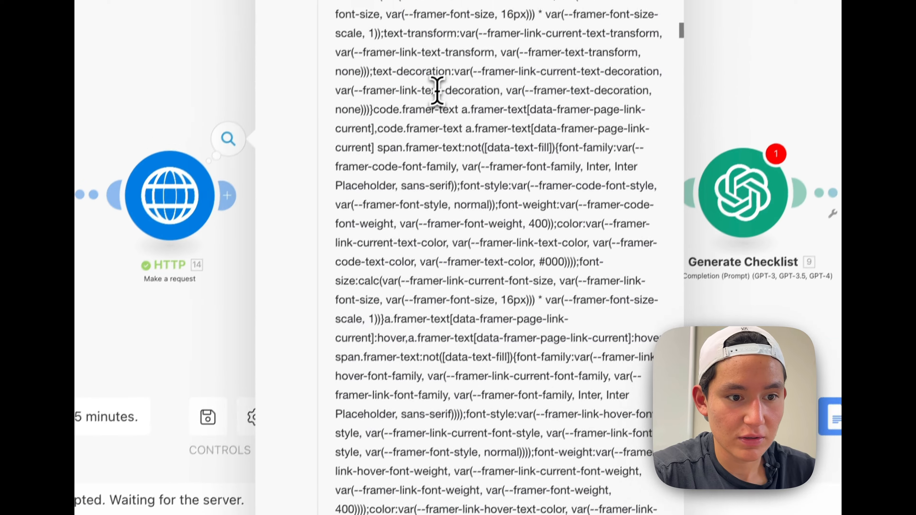
left_click_drag(437, 91, 604, 493)
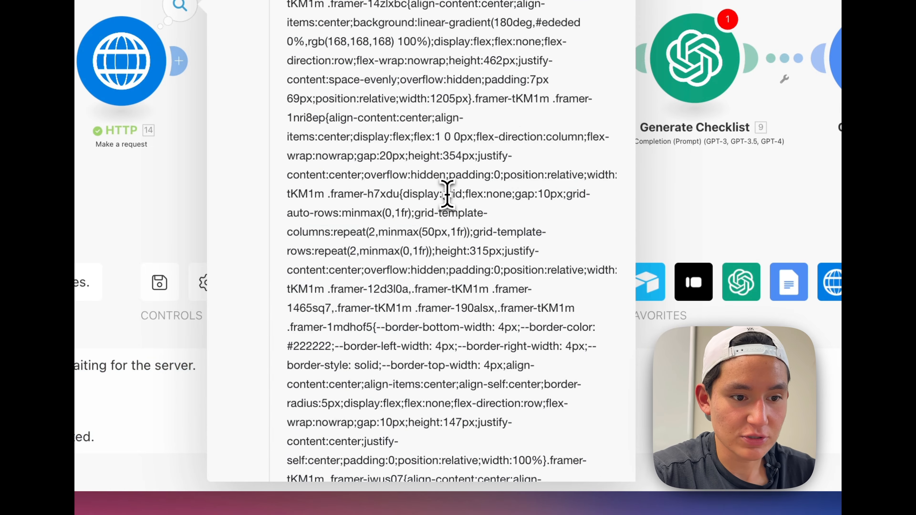
left_click_drag(447, 194, 529, 449)
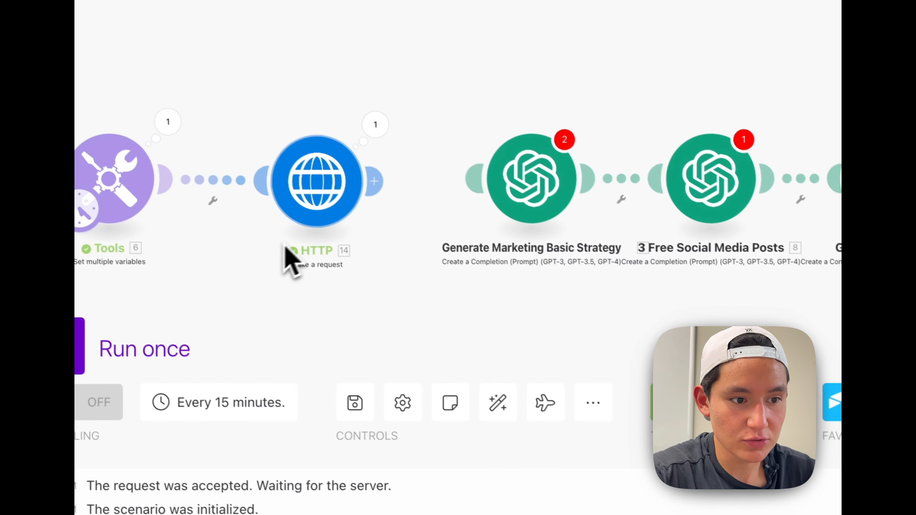
left_click(286, 255)
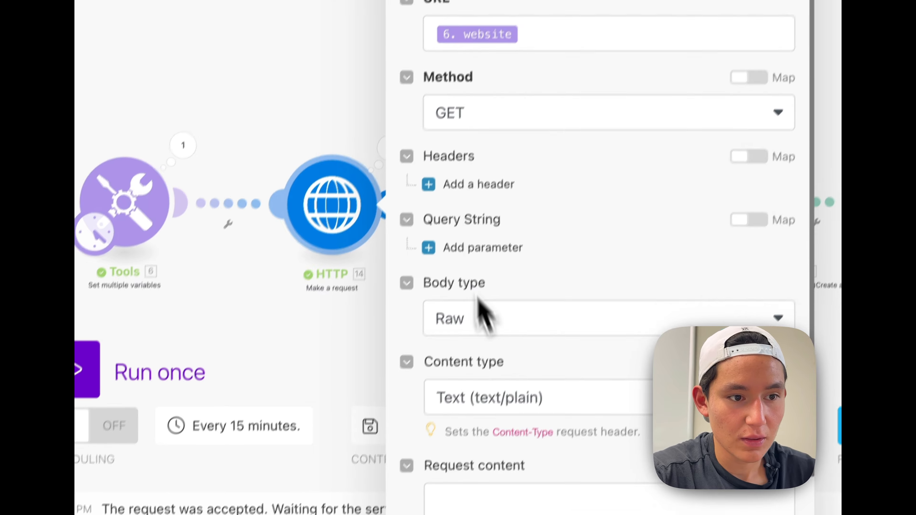
Close the HTTP settings and review the Tools module's scenario variables.
left_click(361, 31)
left_click_drag(427, 133, 609, 132)
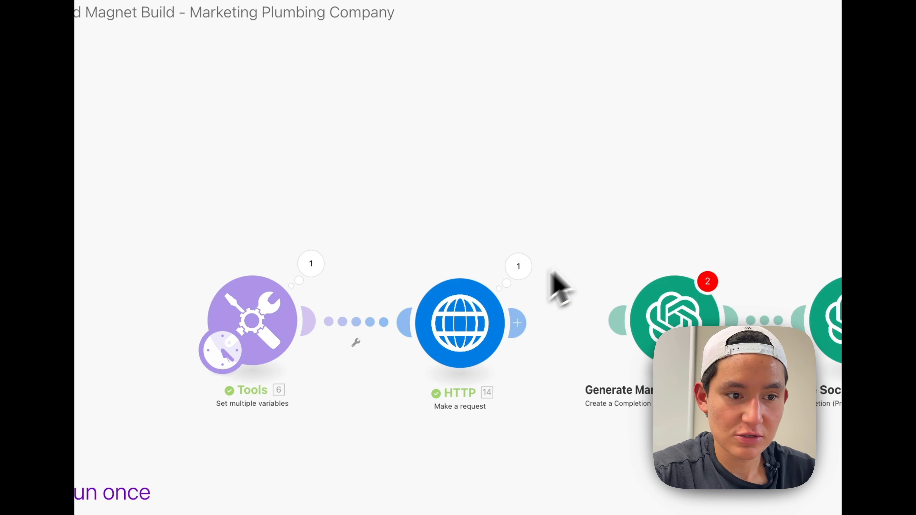
left_click(271, 335)
scroll(577, 310, "down", 15)
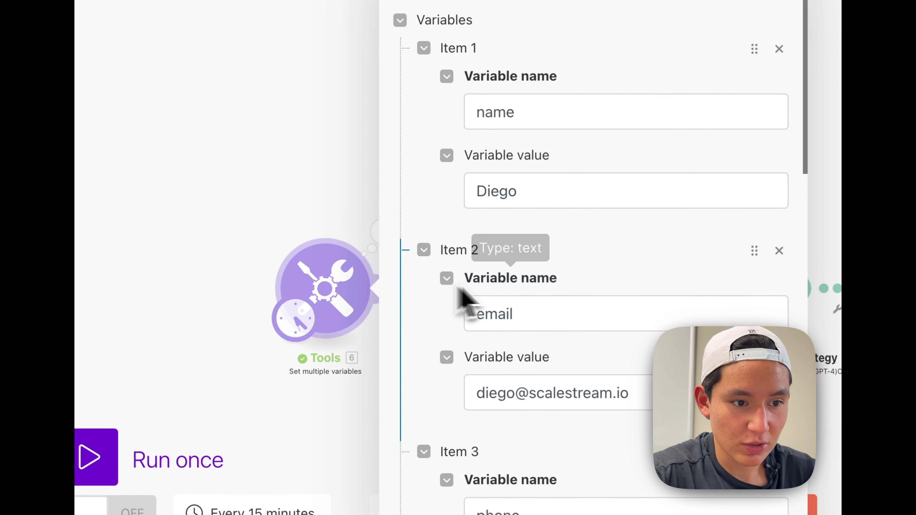
scroll(573, 306, "up", 15)
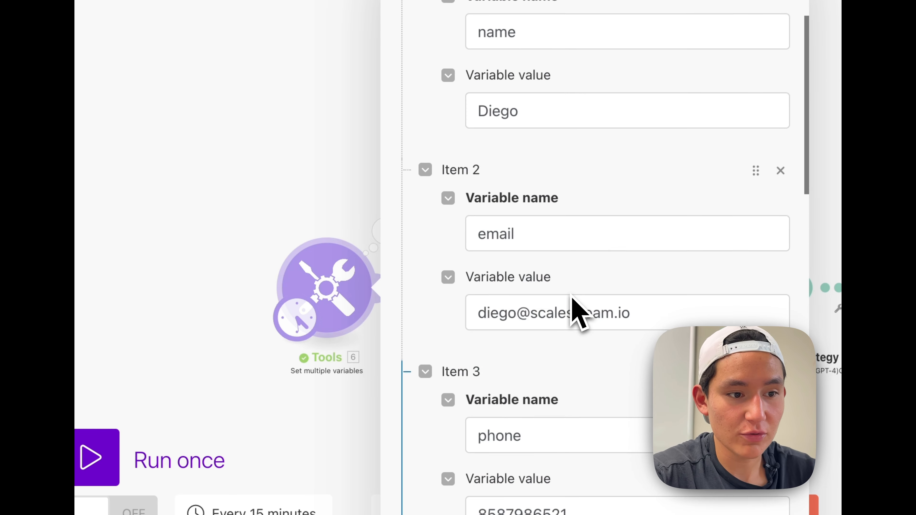
scroll(600, 383, "down", 15)
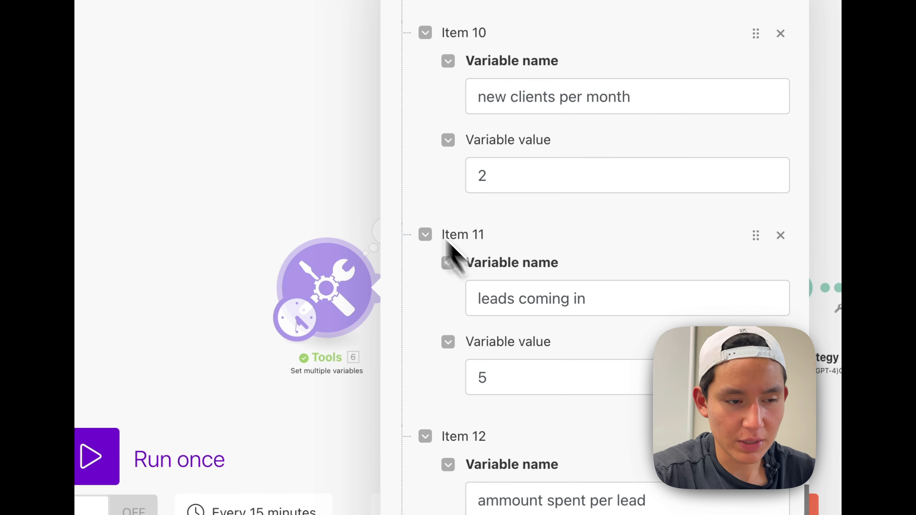
left_click(357, 180)
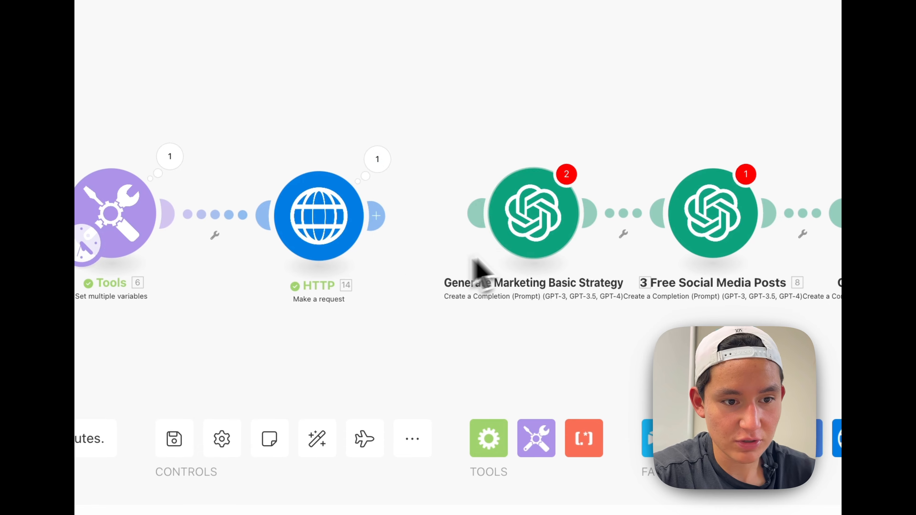
Connect the HTTP module's output to Generate Marketing Basic Strategy.
left_click(557, 259)
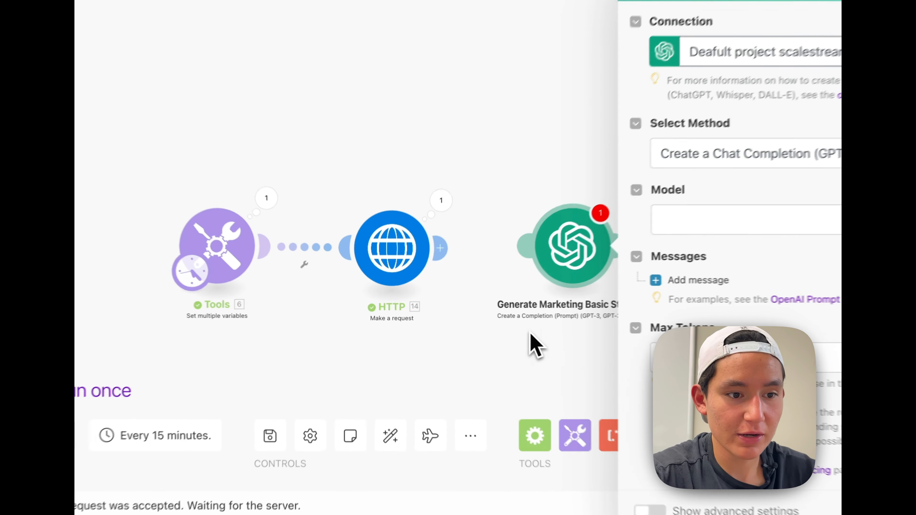
left_click(467, 333)
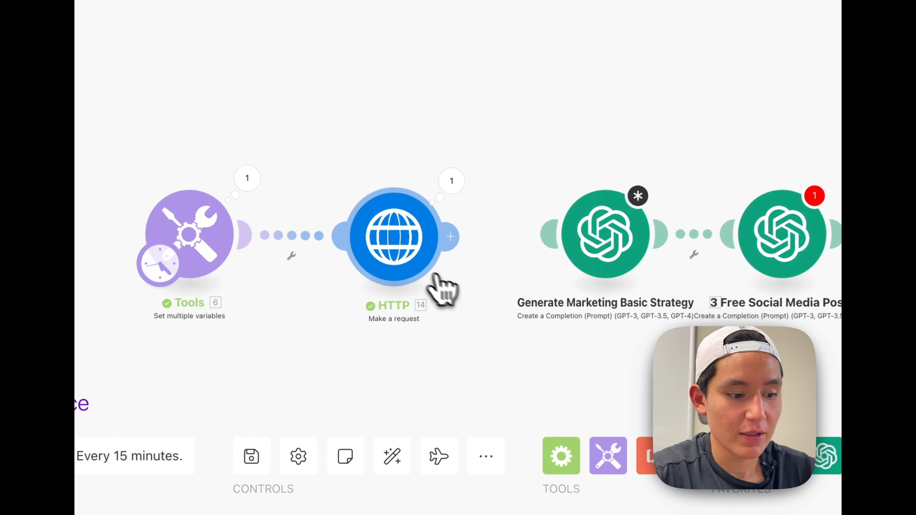
right_click(394, 281)
left_click(449, 203)
left_click_drag(454, 233, 584, 236)
Open the Generate Marketing Basic Strategy settings and its Method list.
left_click_drag(547, 204, 388, 160)
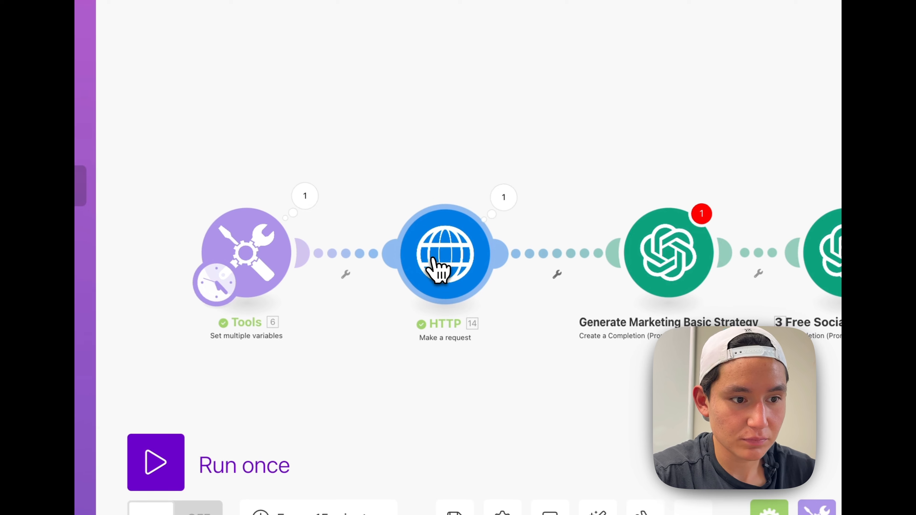
left_click_drag(570, 223, 515, 221)
left_click_drag(465, 236, 443, 239)
left_click(528, 274)
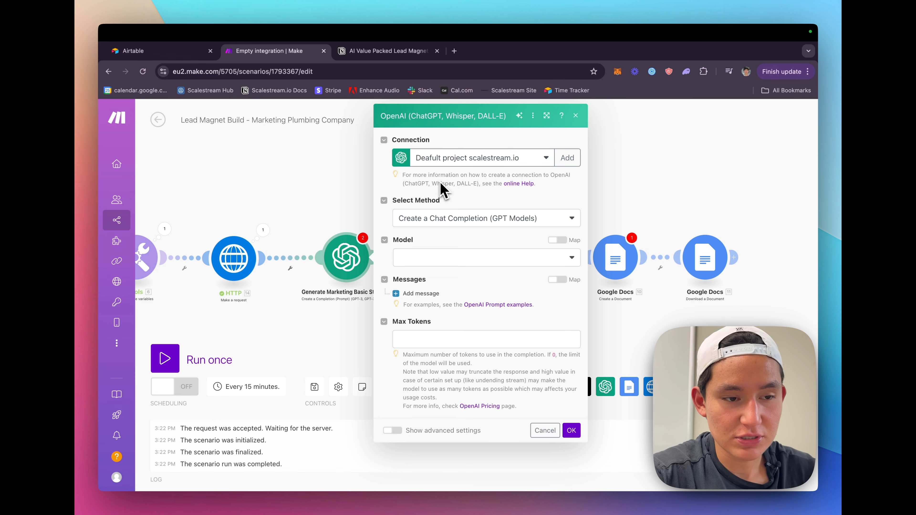
left_click(488, 221)
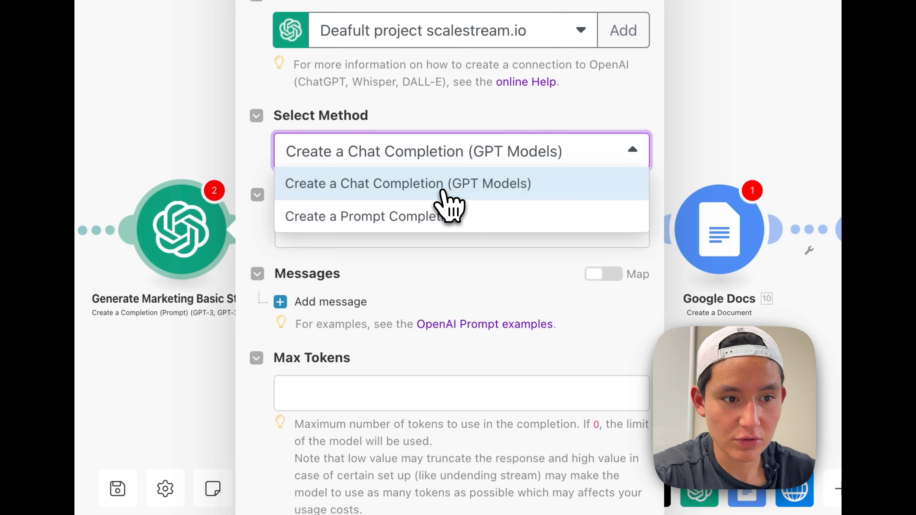
Set the method to Create a Chat Completion with model gpt-4o.
left_click(446, 198)
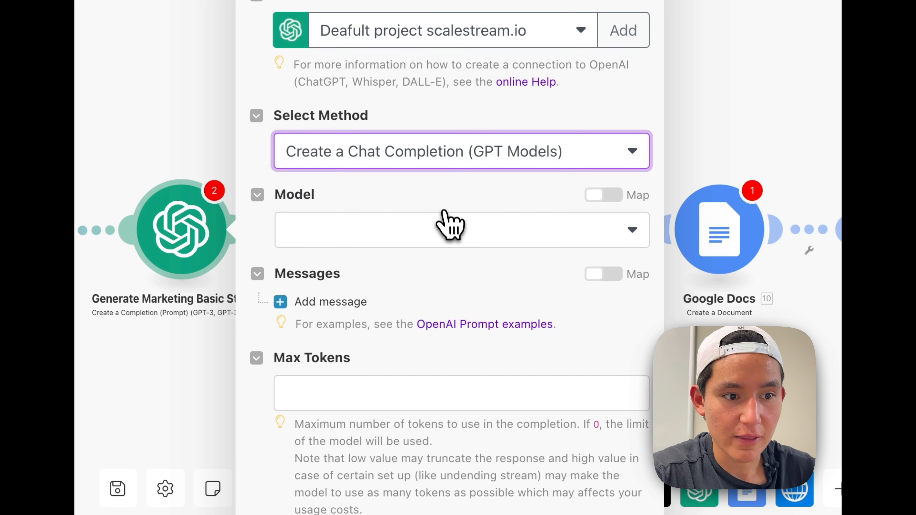
left_click(449, 231)
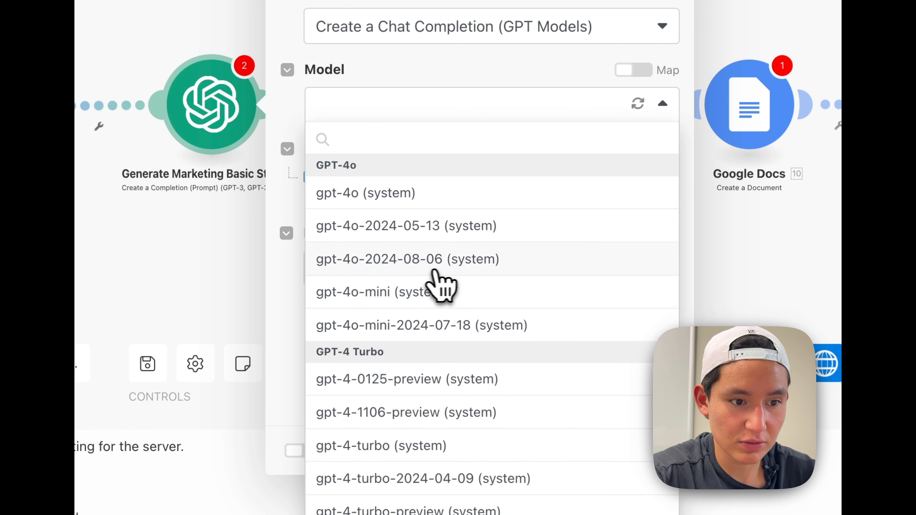
left_click(397, 201)
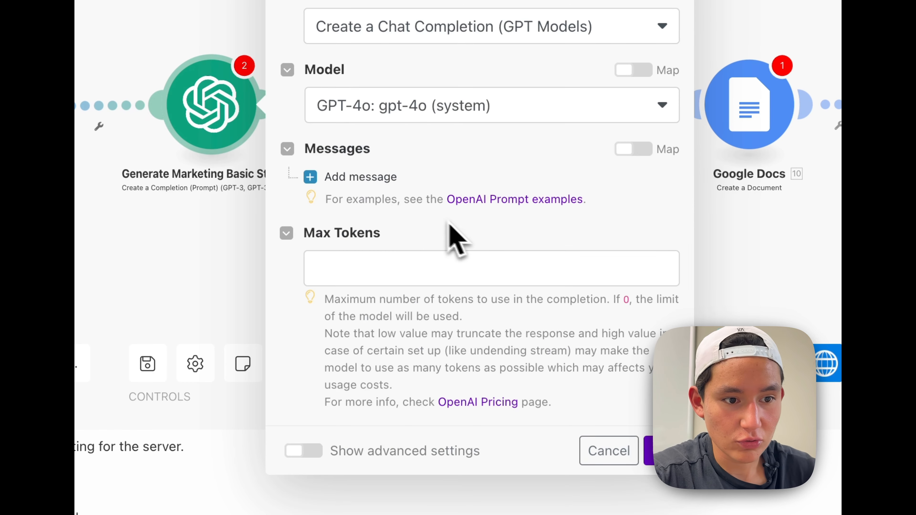
Add two messages, Message 1 with role System and Message 2 with role User.
left_click(374, 178)
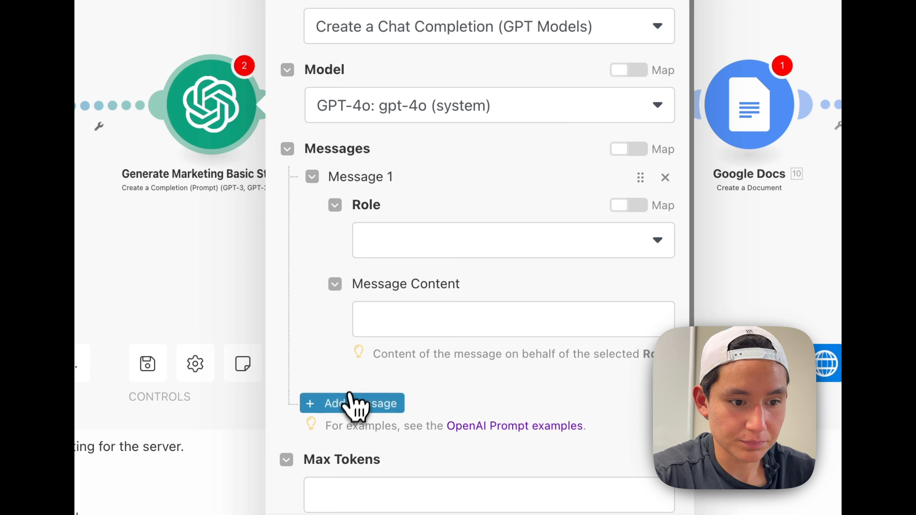
left_click(353, 403)
scroll(352, 422, "down", 10)
scroll(454, 173, "up", 10)
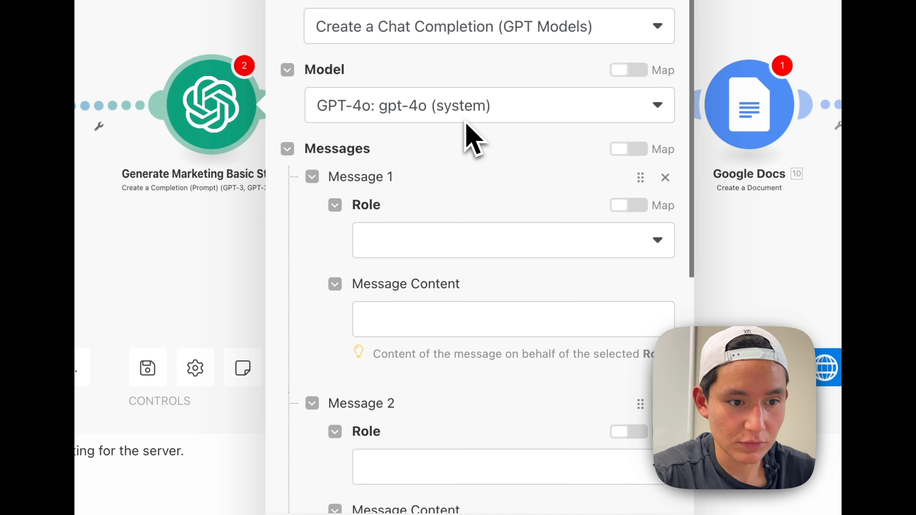
left_click(442, 241)
left_click(452, 275)
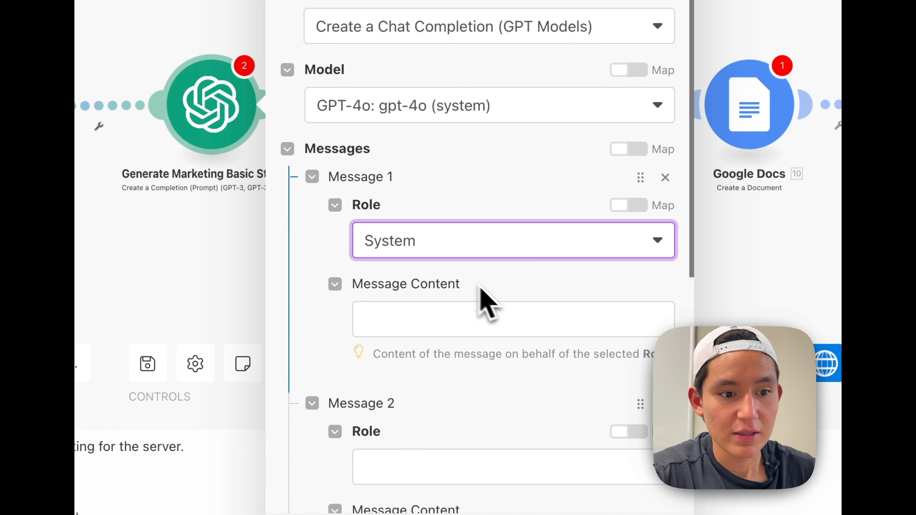
scroll(465, 325, "down", 5)
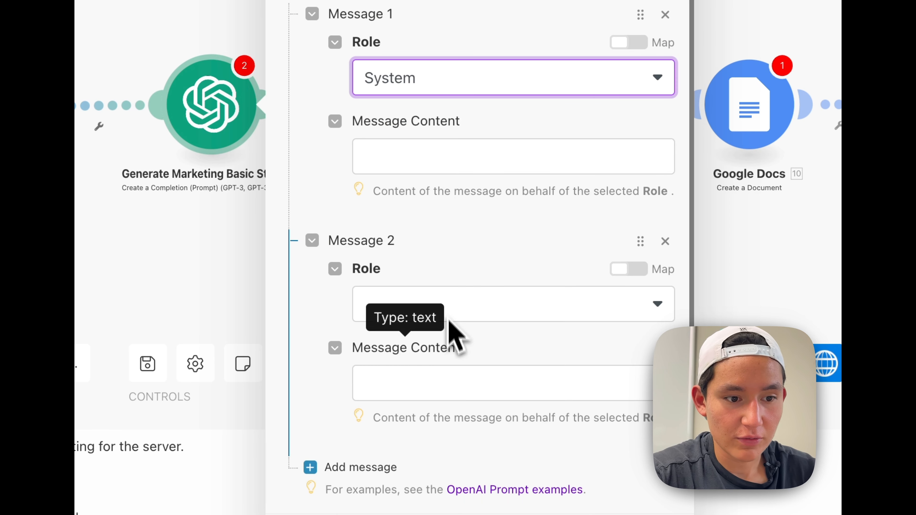
left_click(479, 311)
left_click(426, 382)
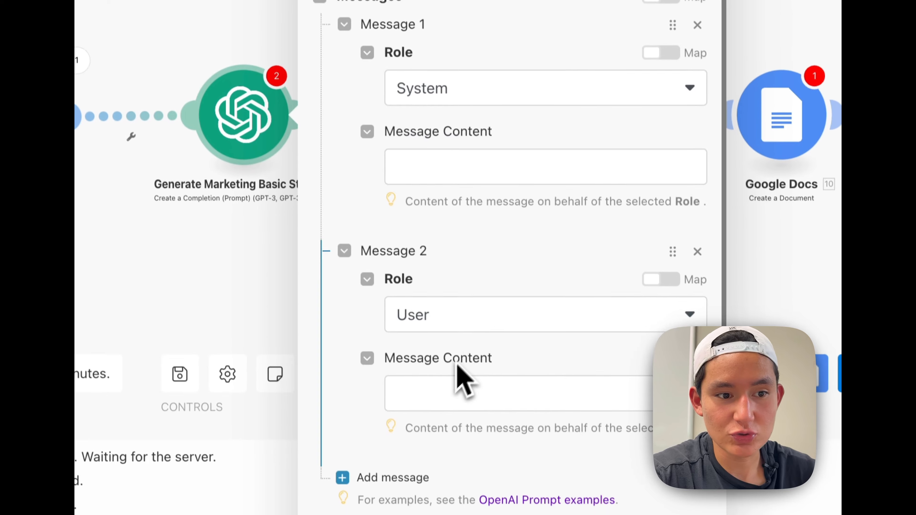
left_click(491, 275)
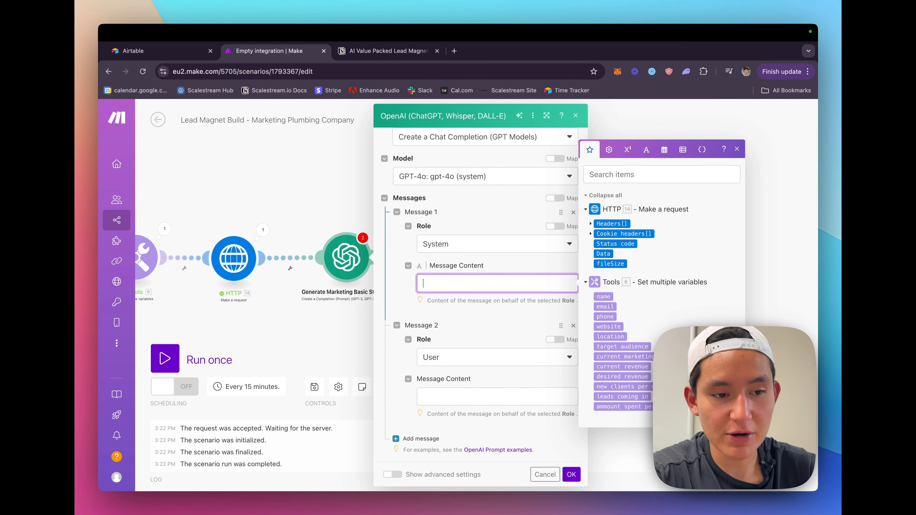
Set the Max Tokens limit to 0.
left_click(451, 395)
scroll(470, 395, "down", 5)
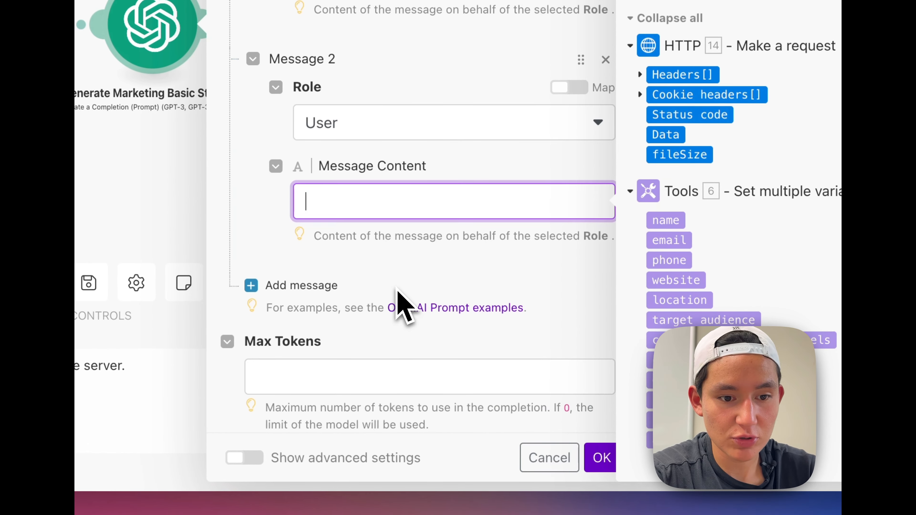
scroll(396, 288, "down", 2)
left_click(395, 285)
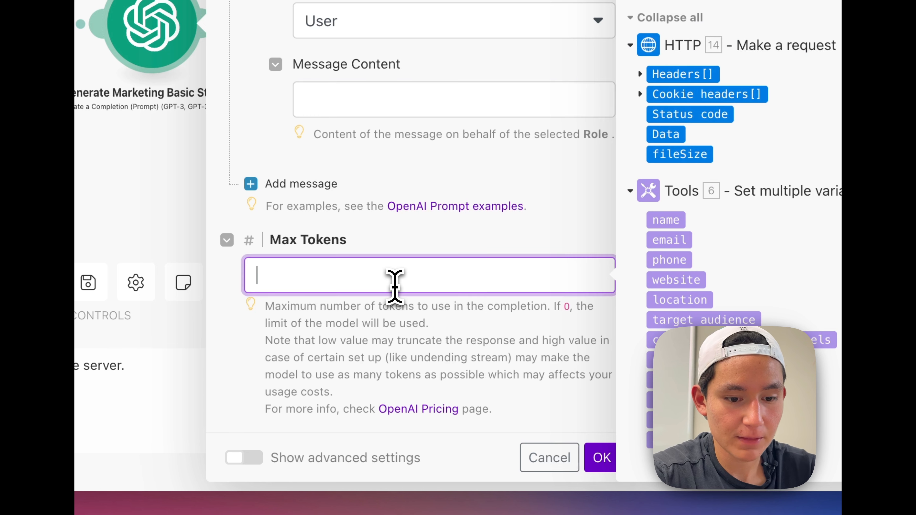
type("0")
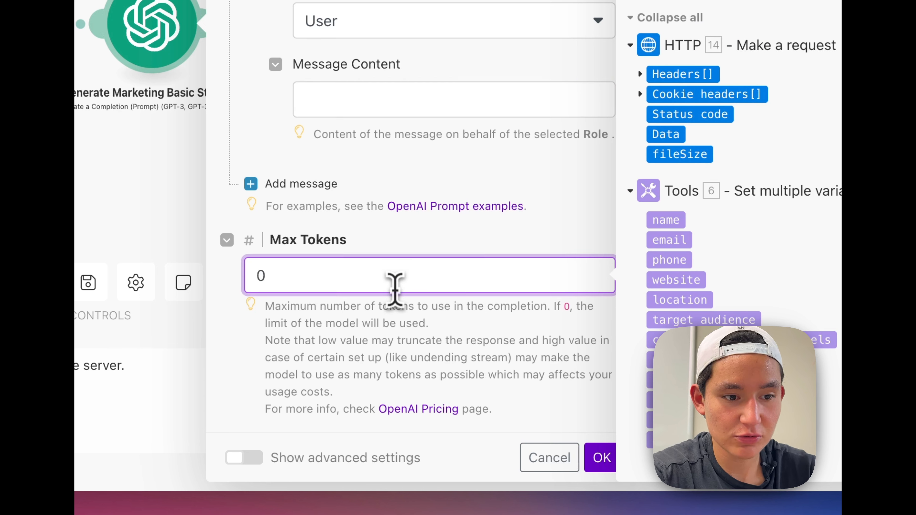
left_click(426, 395)
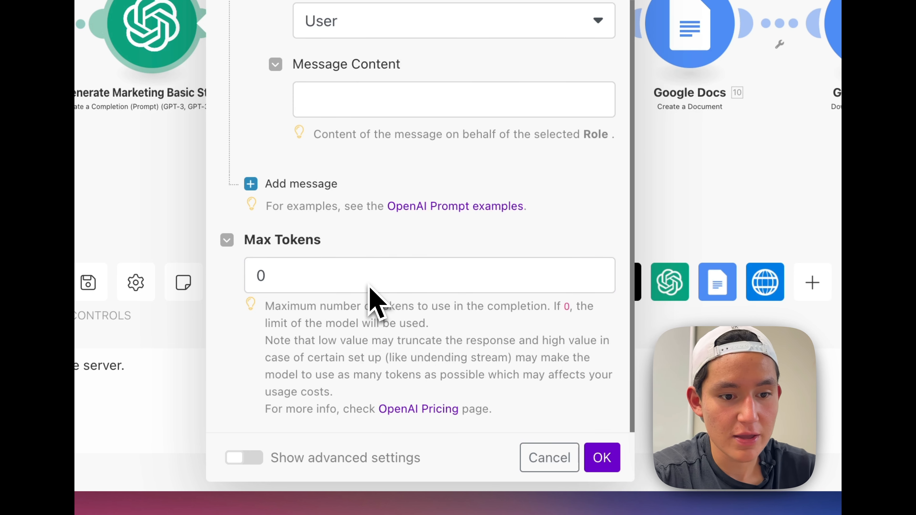
Begin the System message content with "You are".
scroll(430, 377, "up", 4)
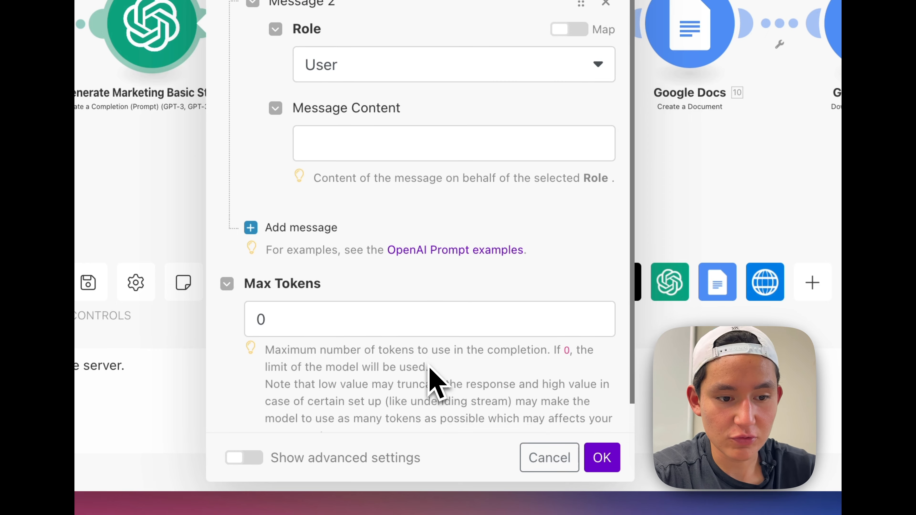
scroll(429, 366, "up", 4)
left_click(400, 154)
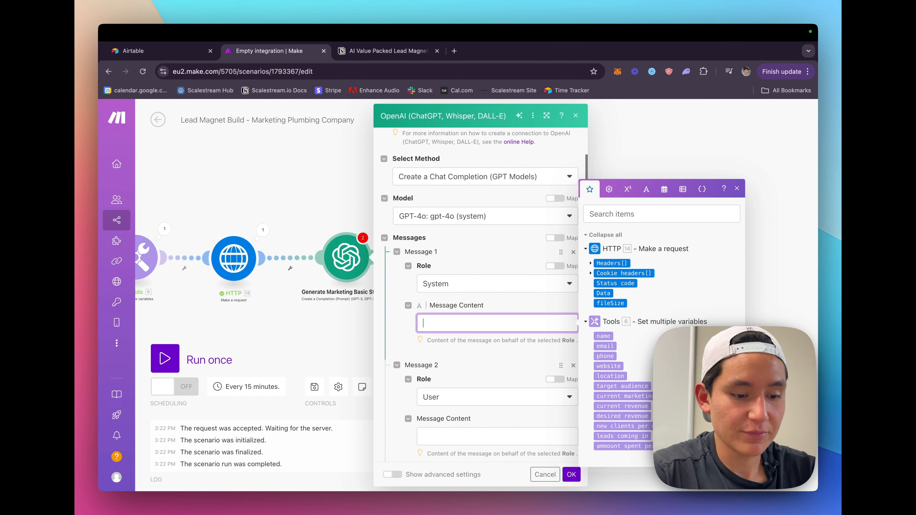
type("You are a")
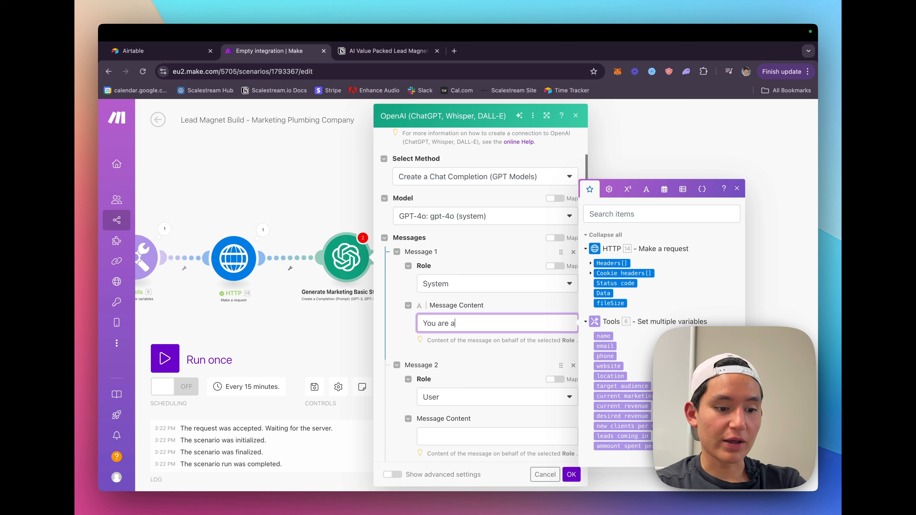
Describe the role as a marketing specialist for the plumbing agency creating 4 paragraph plans.
type("marketing sp")
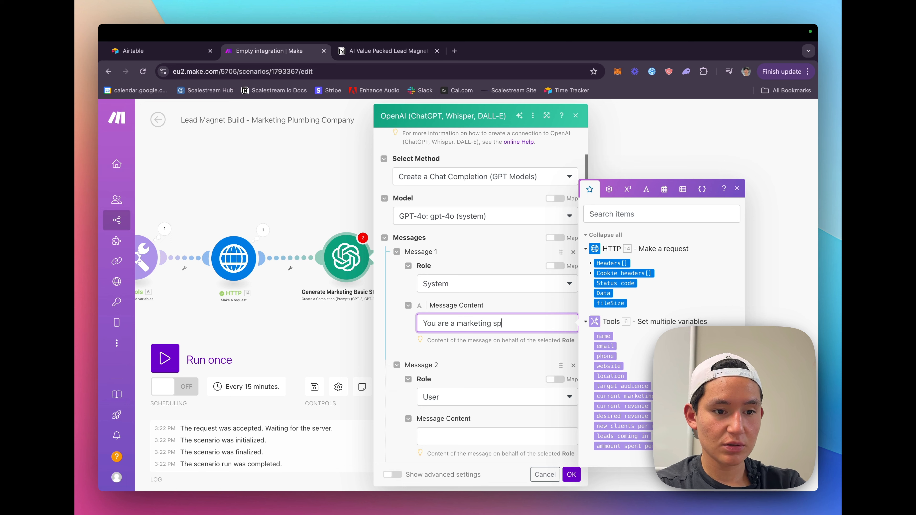
type("ecialist f")
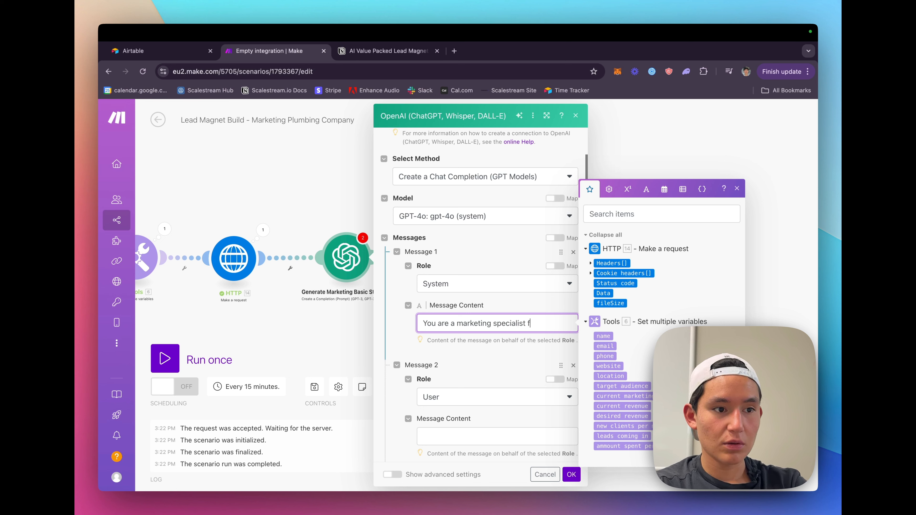
type("or ou")
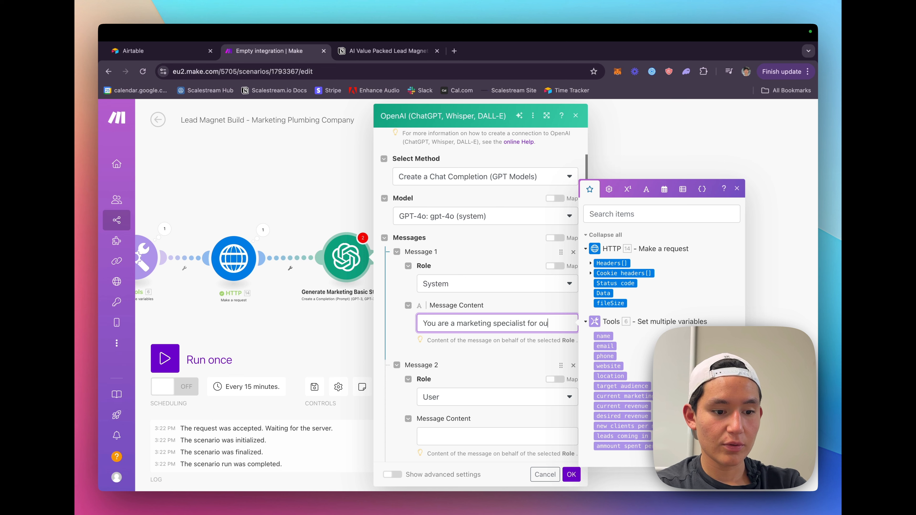
type("r marketin")
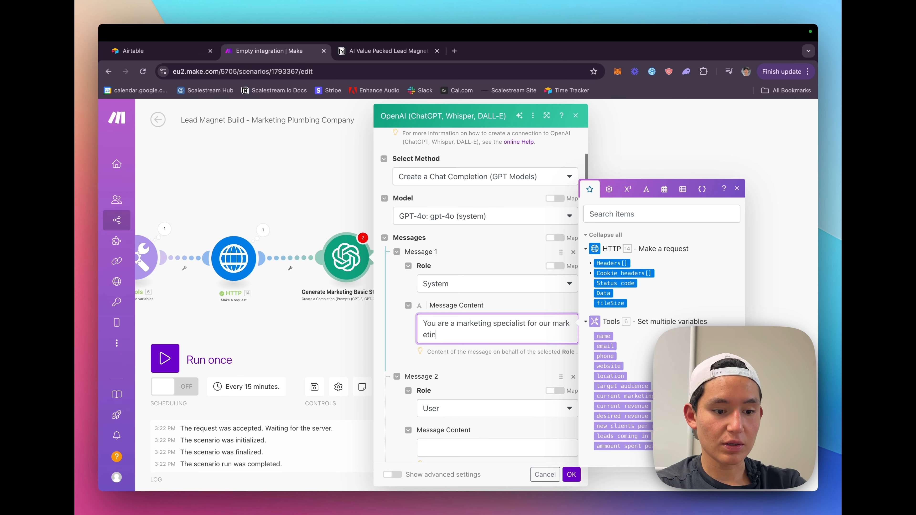
type("g plumbing ")
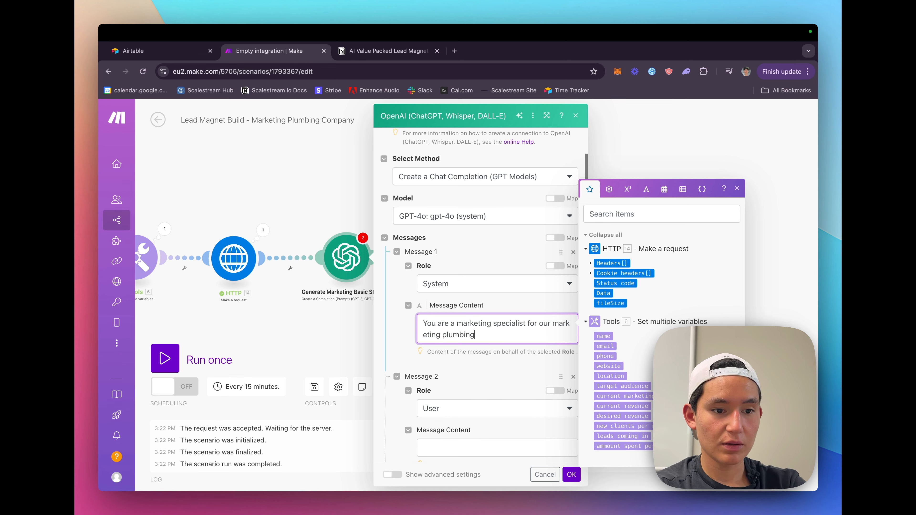
type("agency")
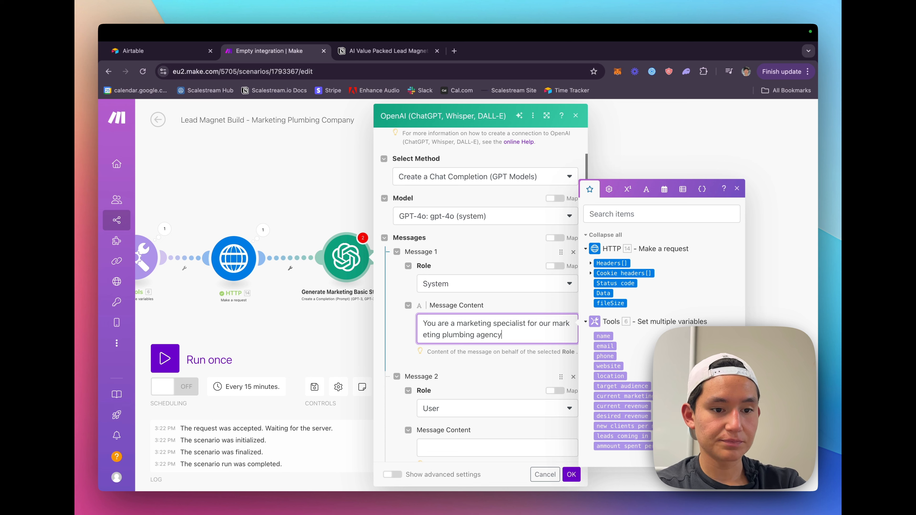
type(", you ")
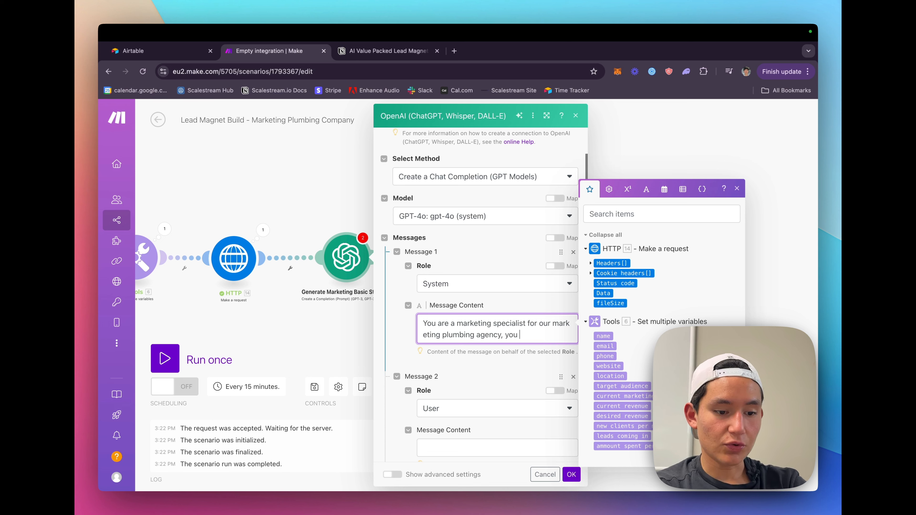
type("creat")
key("BackSpace")
key("BackSpace")
key("BackSpace")
key("BackSpace")
key("BackSpace")
key("BackSpace")
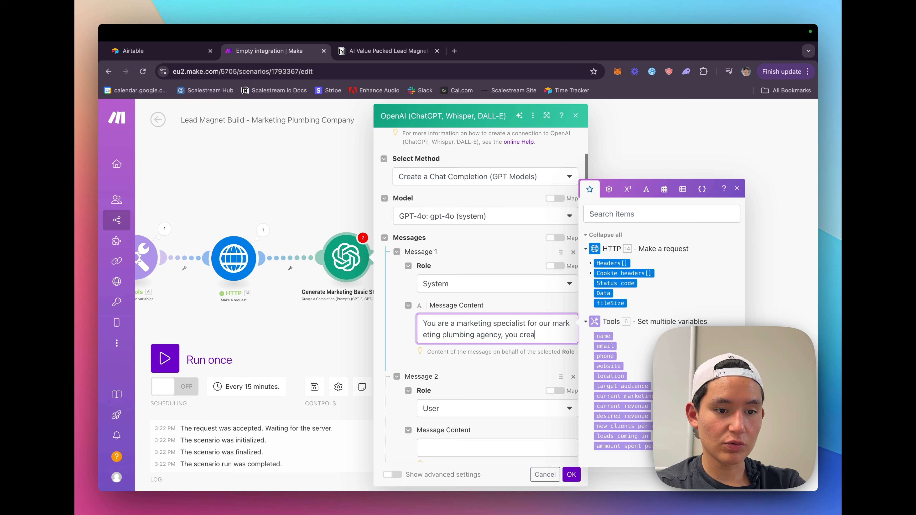
type("re tas")
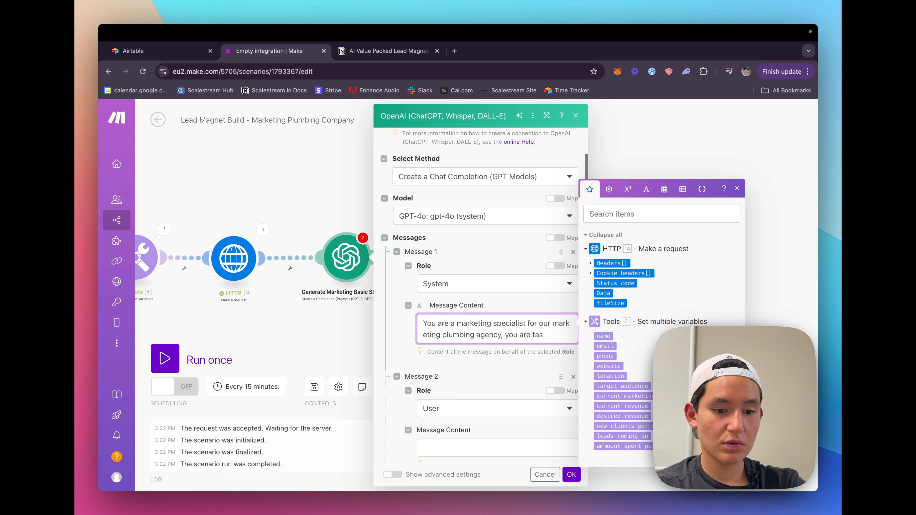
type("kte to cre")
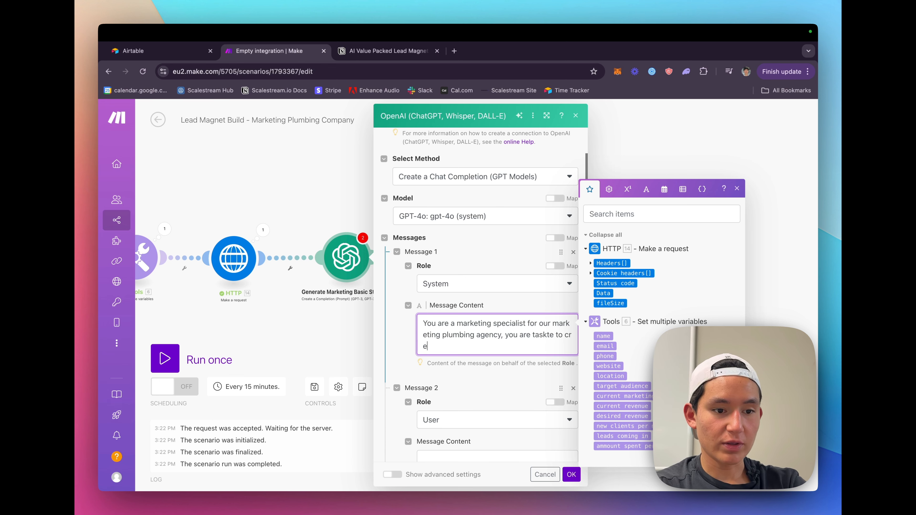
type("ate marketing ")
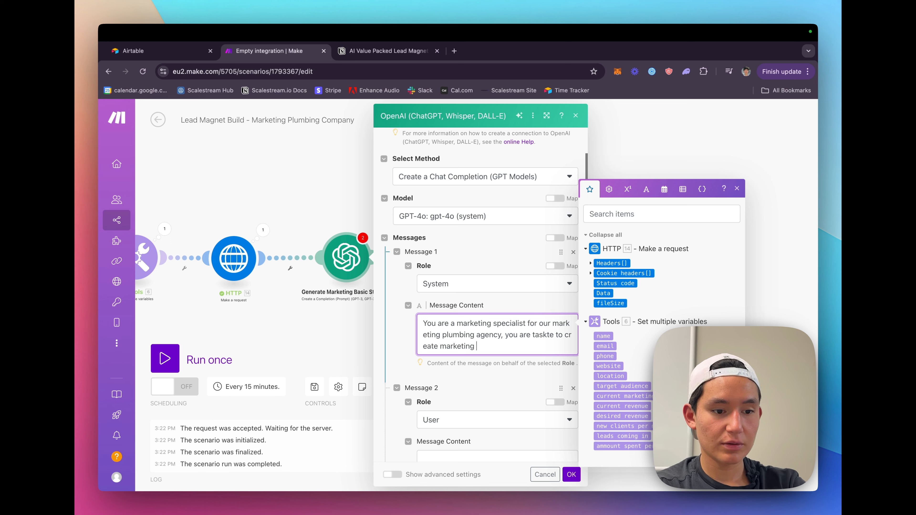
type("2 para")
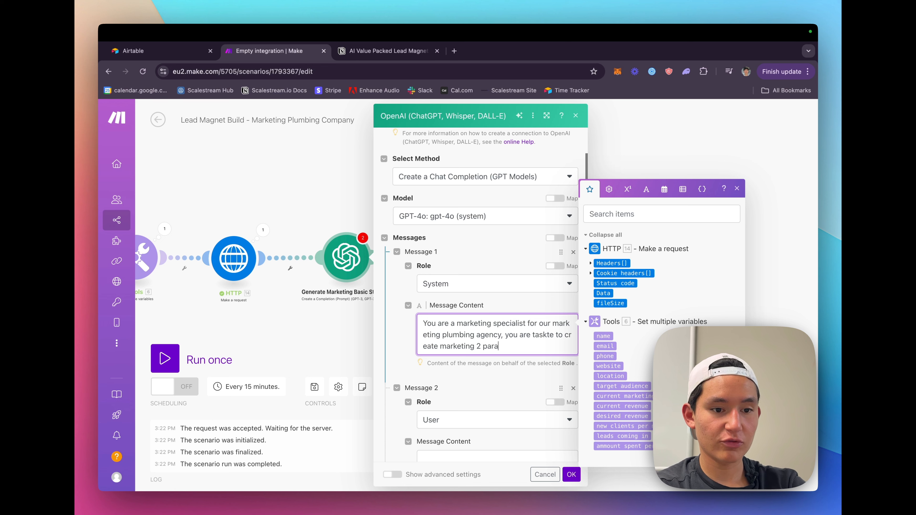
type("graph")
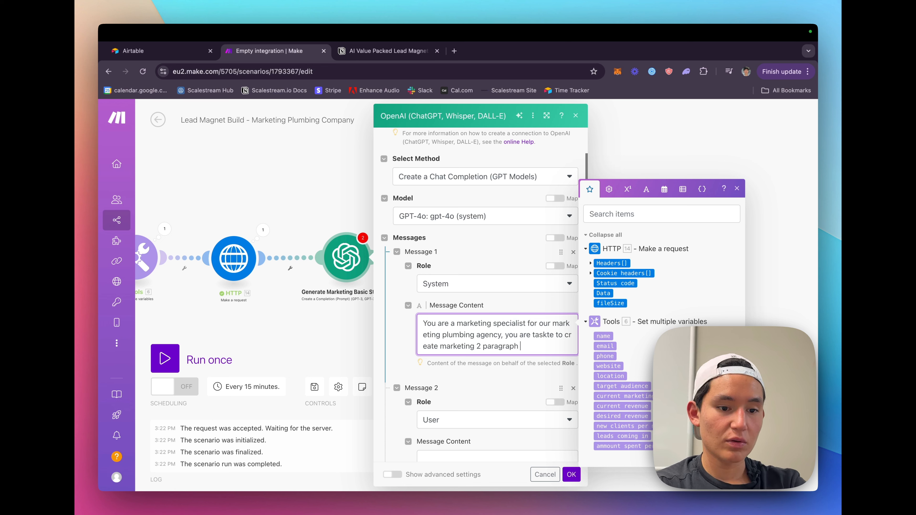
type(" pla nnnin")
key("BackSpace")
key("BackSpace")
key("BackSpace")
key("BackSpace")
type("ns")
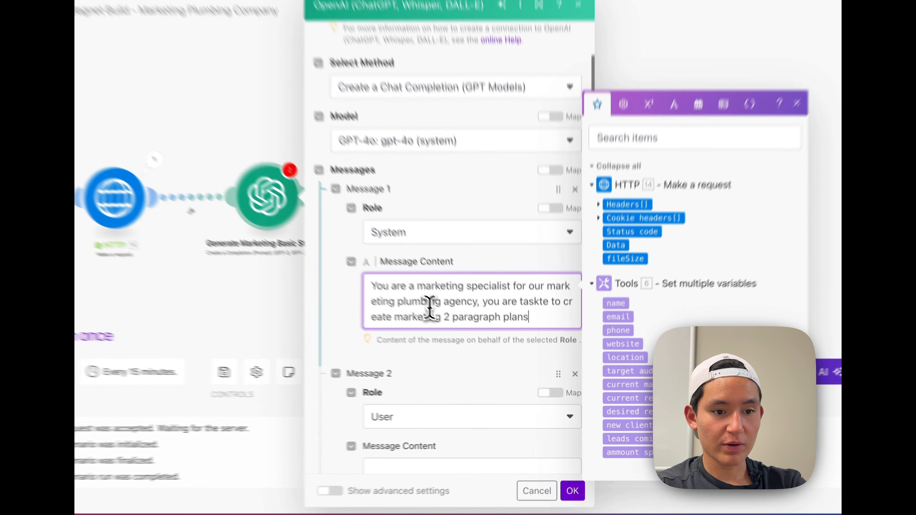
left_click(481, 349)
key("BackSpace")
type("4")
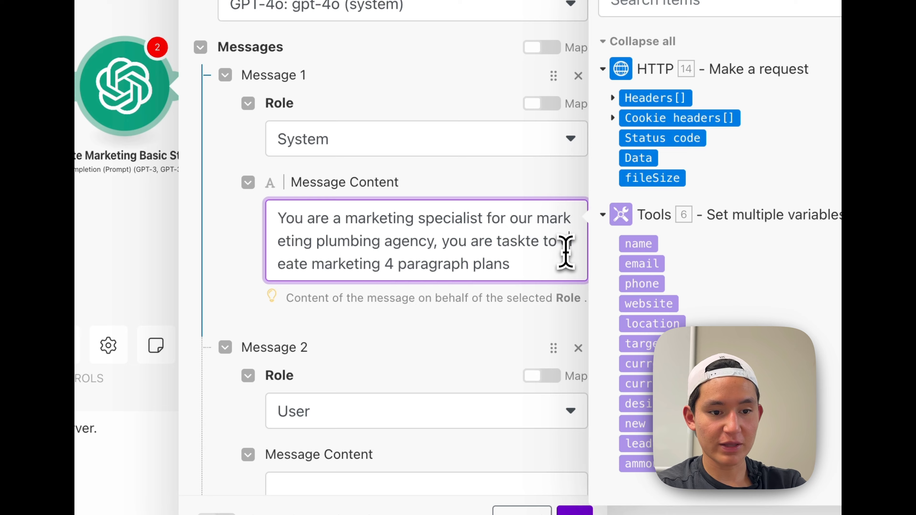
Add the client-situation clause, "The strategy is structured like this:", and start item "1. Lay ou".
left_click(528, 262)
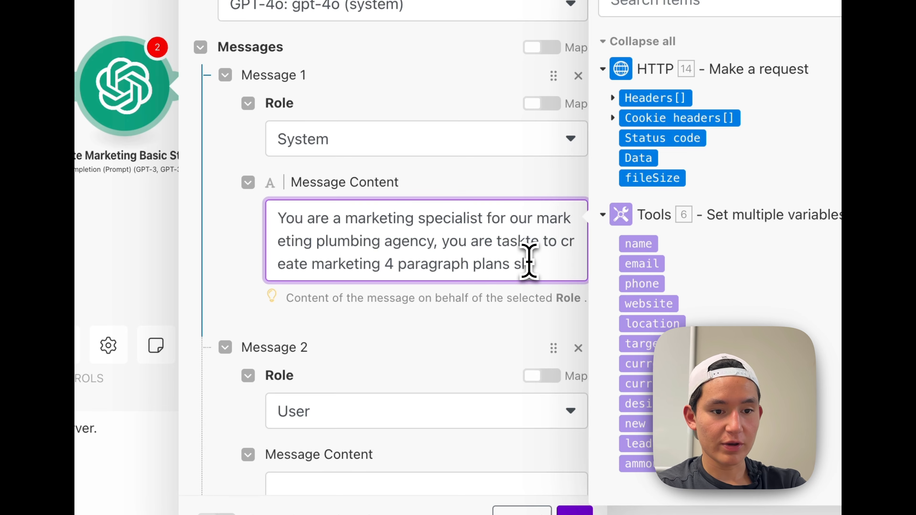
type("whe")
type("re you are ")
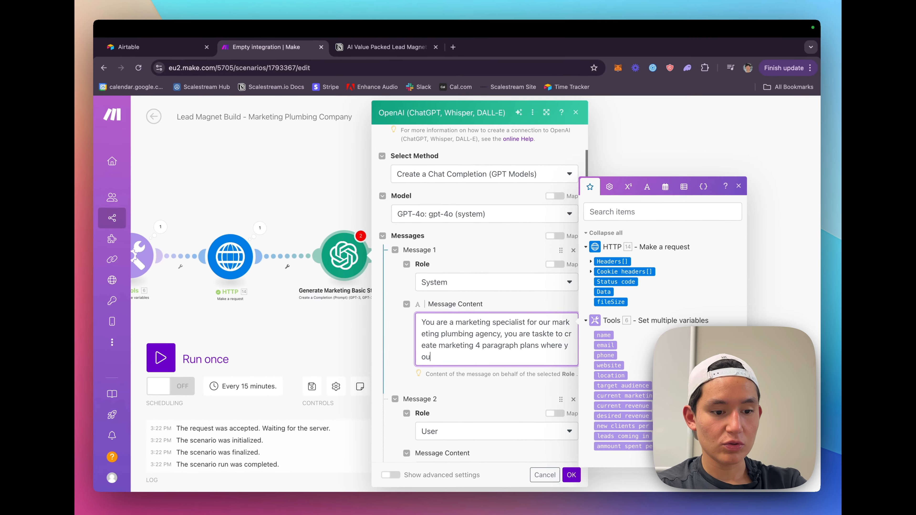
type("given")
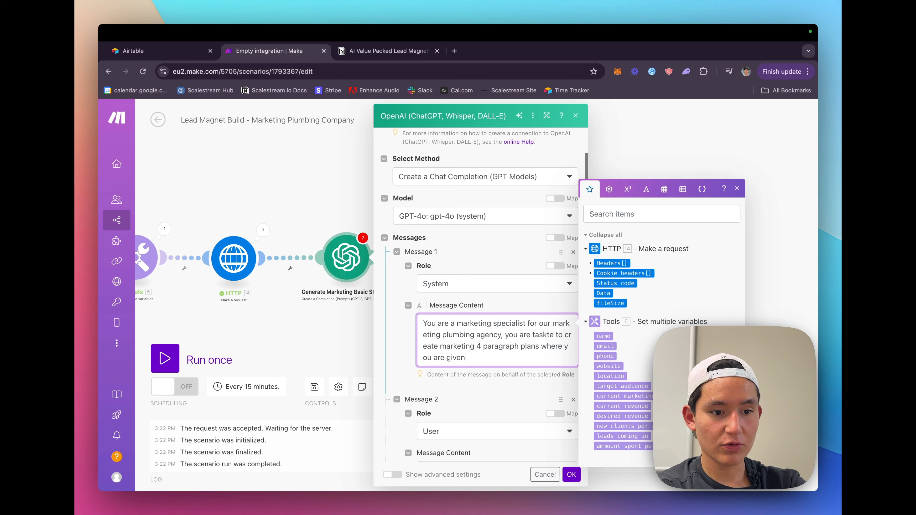
type(" a current ")
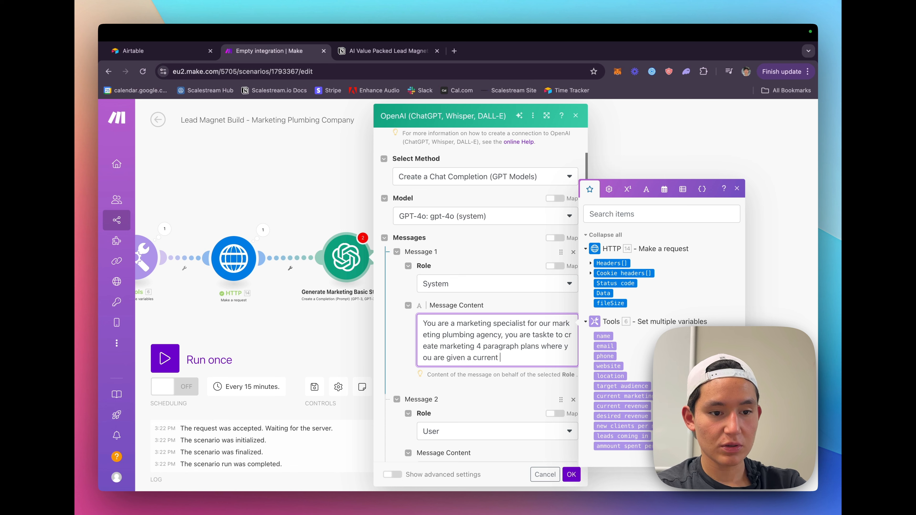
type("client situation,")
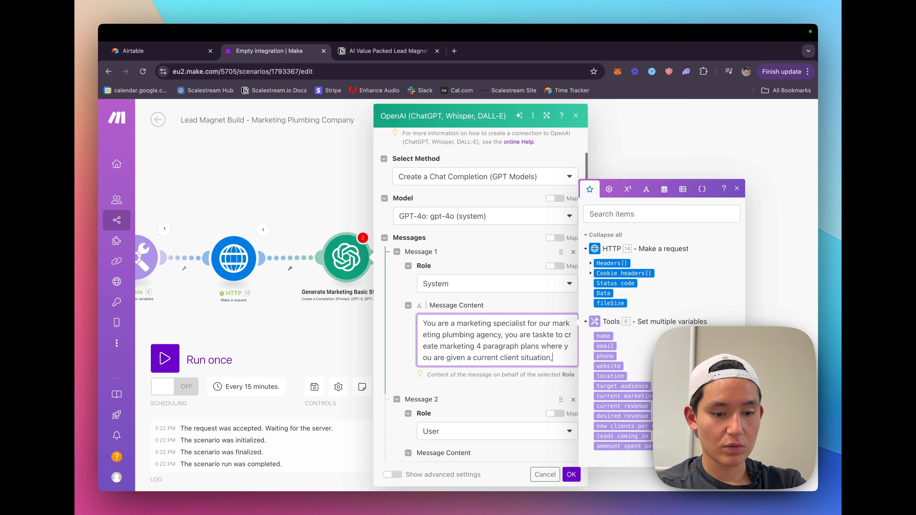
key("BackSpace")
type(". The strategy work")
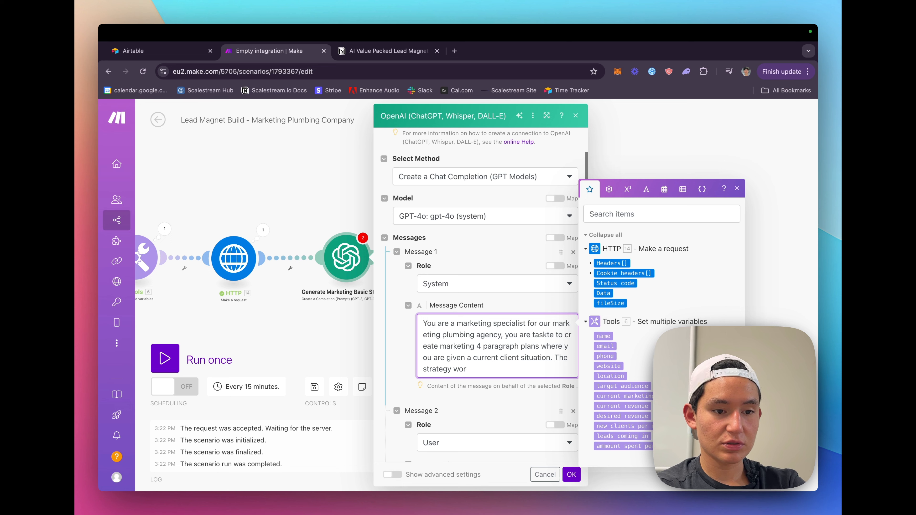
key("BackSpace")
key("BackSpace")
key("BackSpace")
key("BackSpace")
type("is structured ")
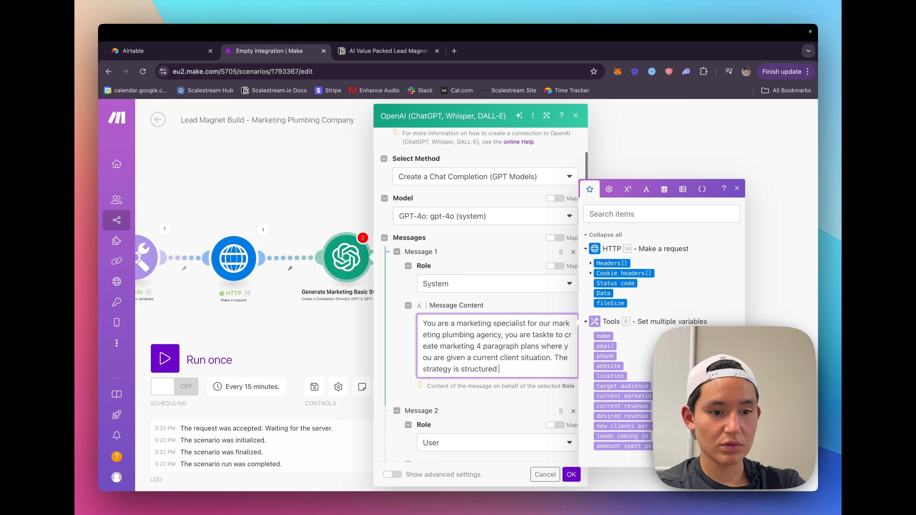
type("like this")
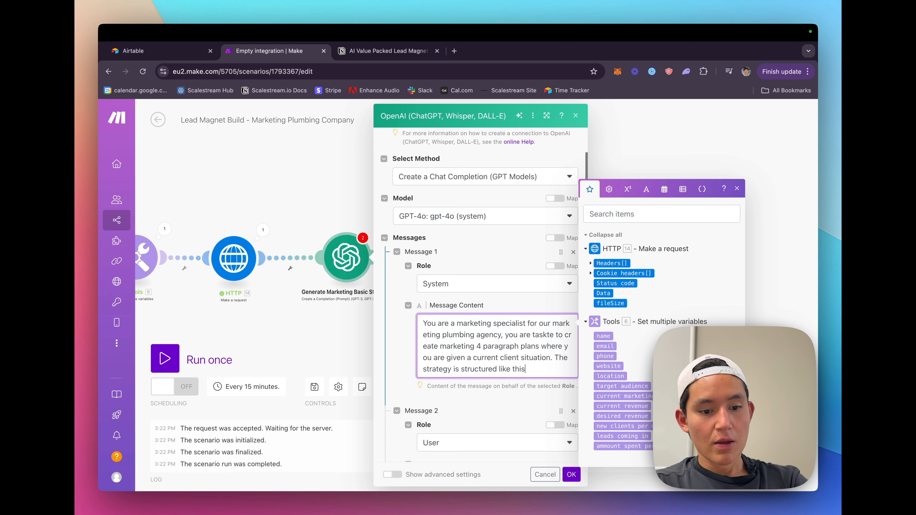
type("L::")
key("Return")
key("Return")
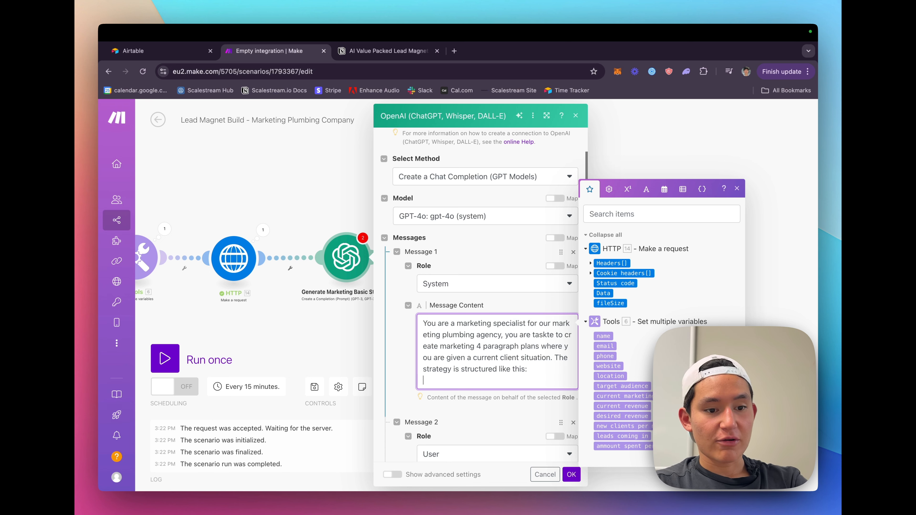
type("1.")
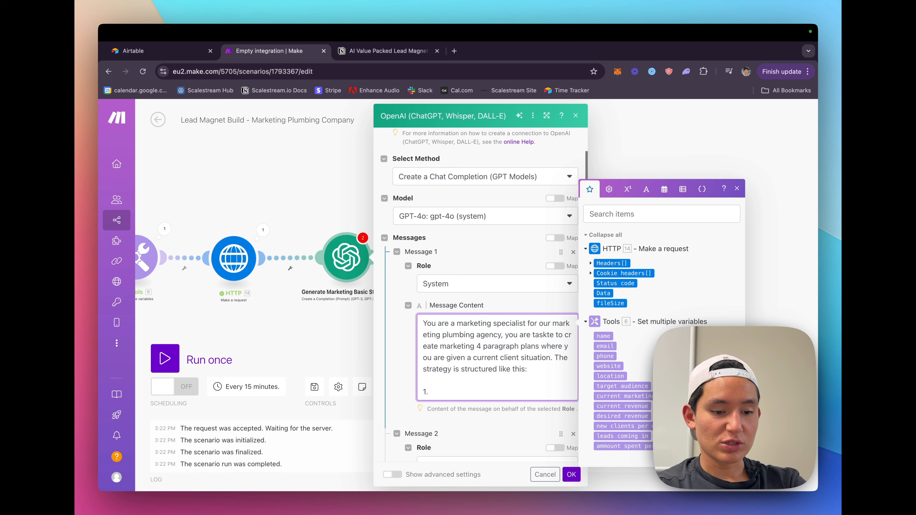
type(" Lay")
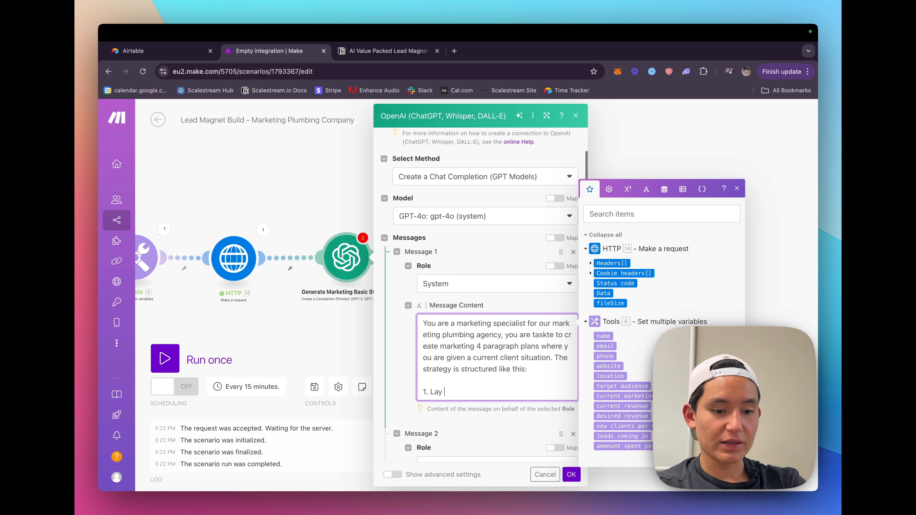
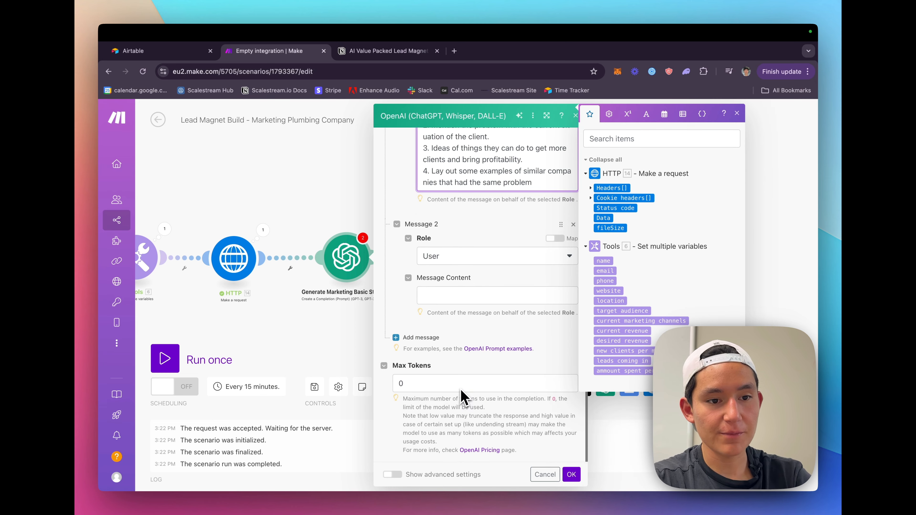
Close the system prompt with a line saying the user will supply points to base responses on, then save.
key("Return")
key("Return")
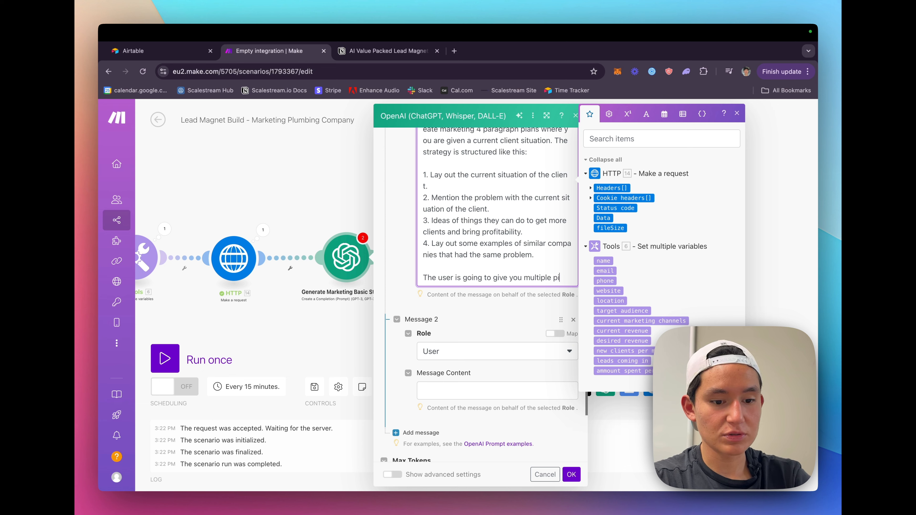
type("ts of information for you to base")
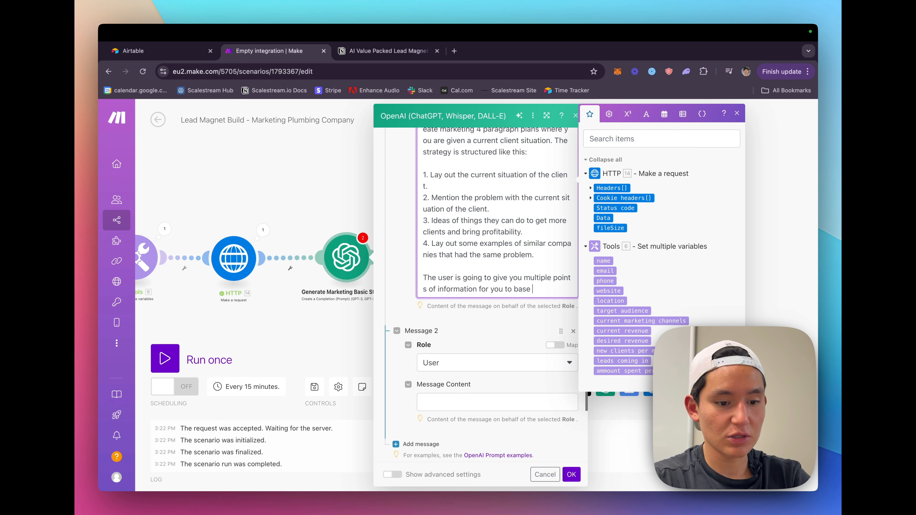
type("nses on.")
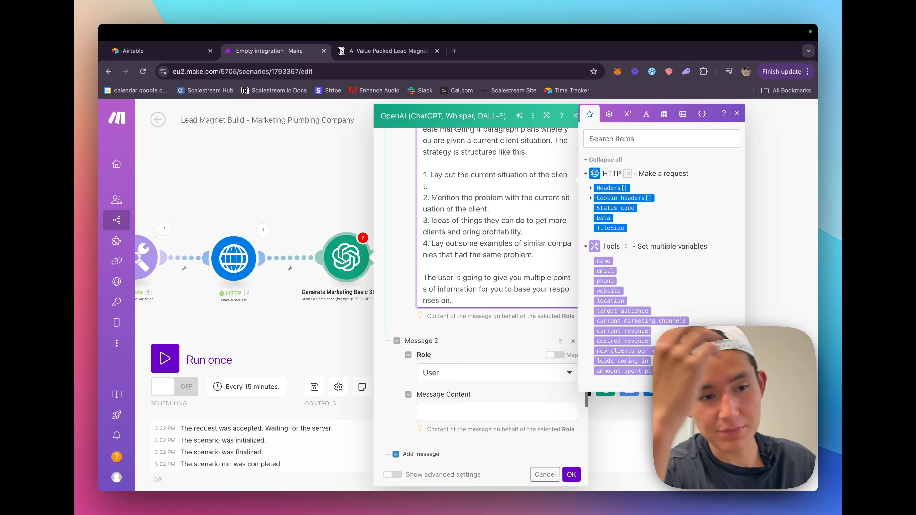
left_click(479, 302)
left_click(480, 319)
left_click(482, 301)
scroll(482, 301, "up", 7)
scroll(415, 304, "down", 10)
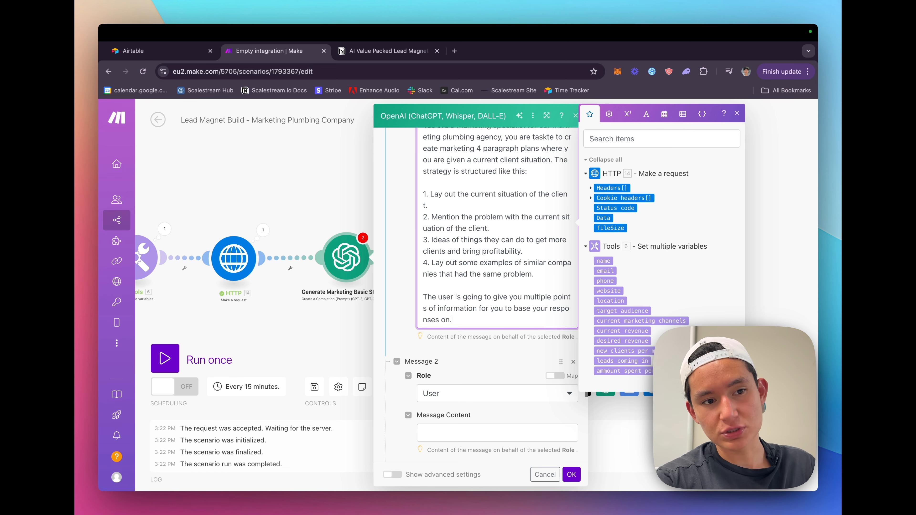
scroll(504, 355, "up", 6)
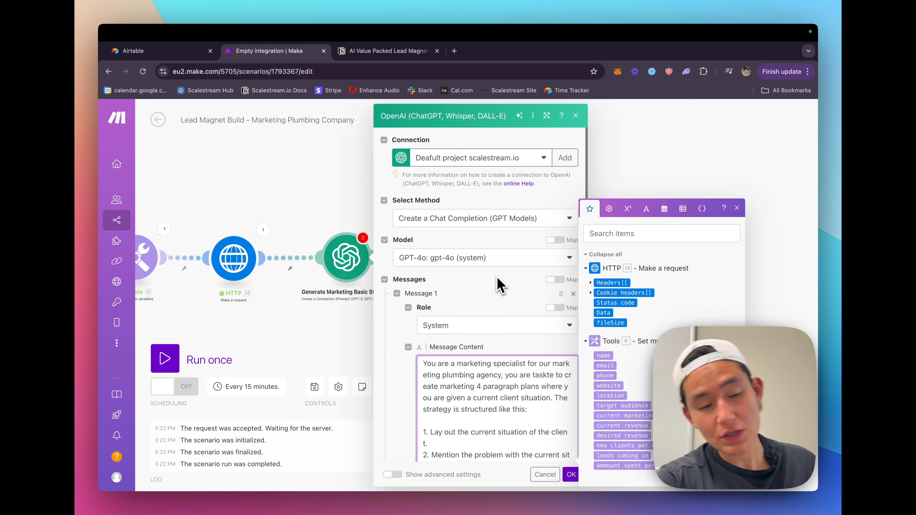
left_click(497, 285)
Place an unconnected OpenAI Message an Assistant module on the canvas.
left_click(572, 474)
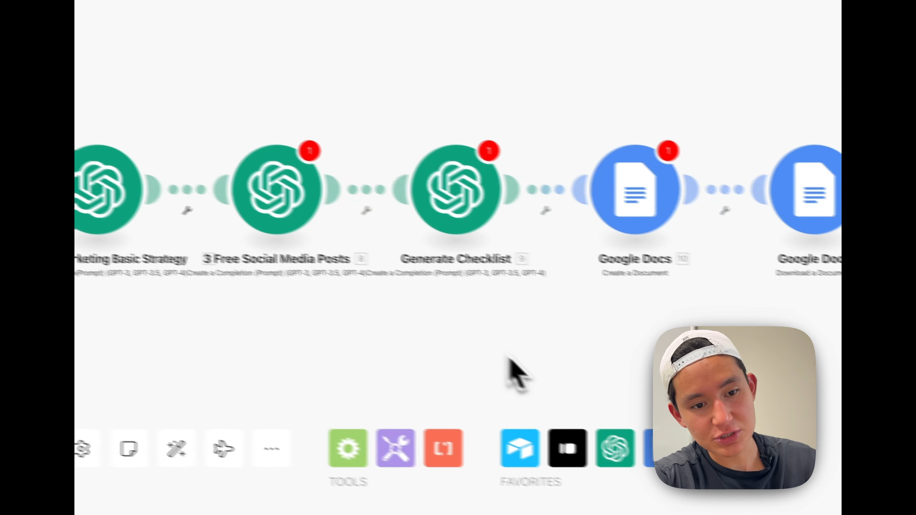
left_click(616, 448)
scroll(683, 259, "down", 4)
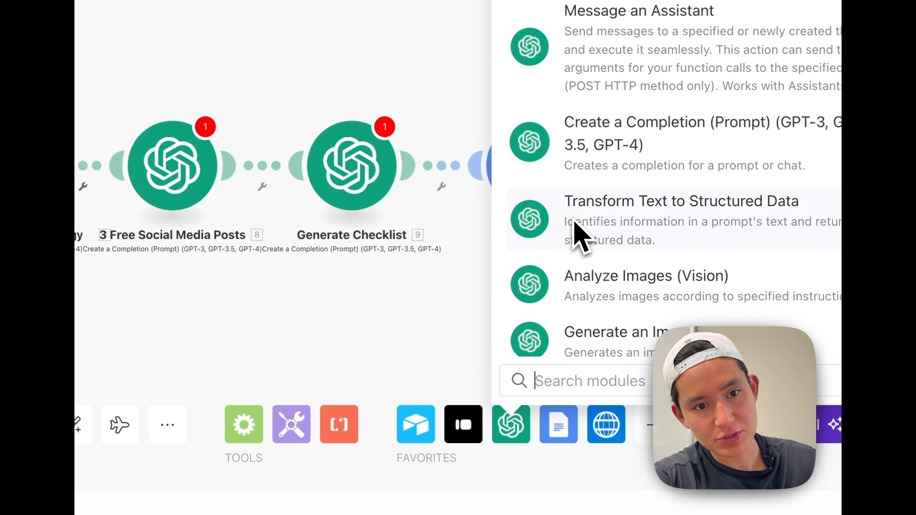
left_click(594, 68)
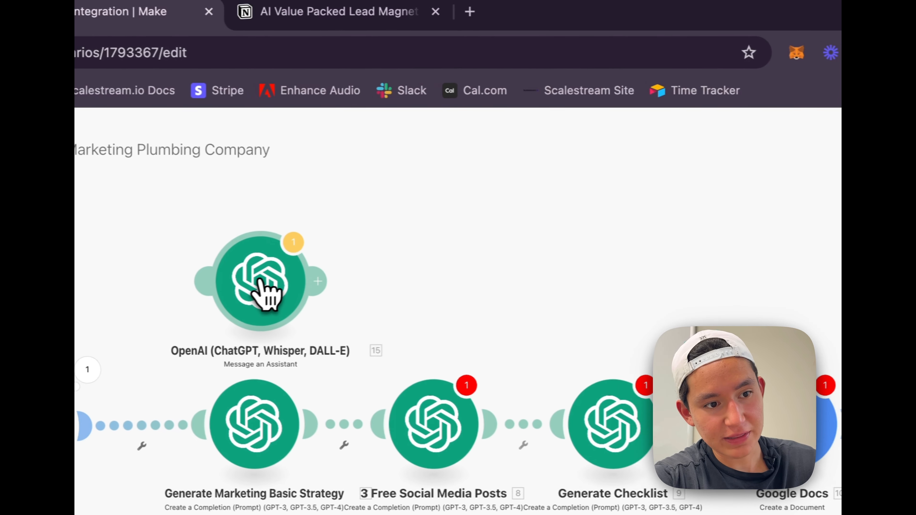
left_click(260, 282)
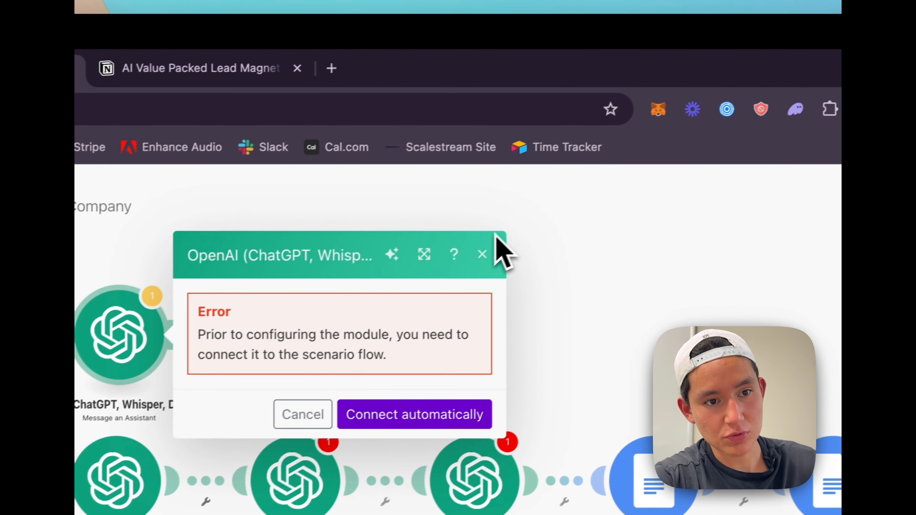
left_click(481, 254)
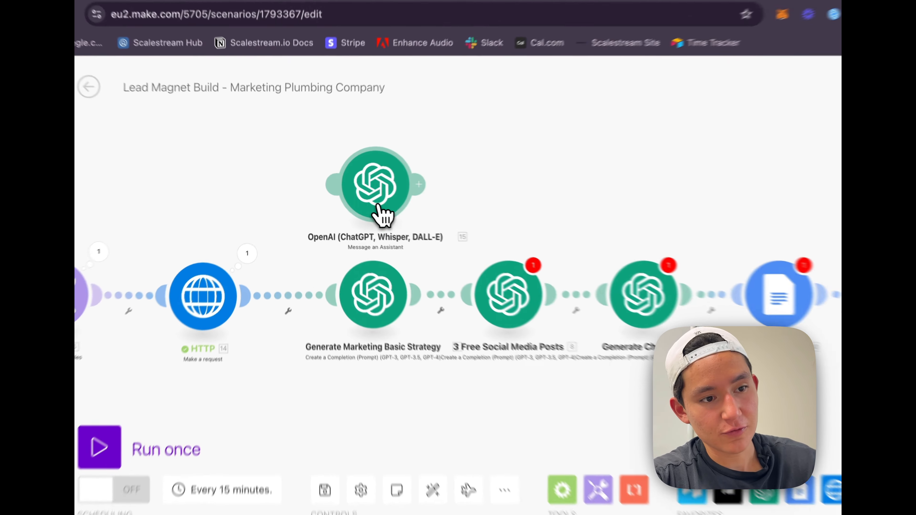
Check the assistant module's options and settings, and nudge Generate Marketing Basic Strategy left.
right_click(352, 205)
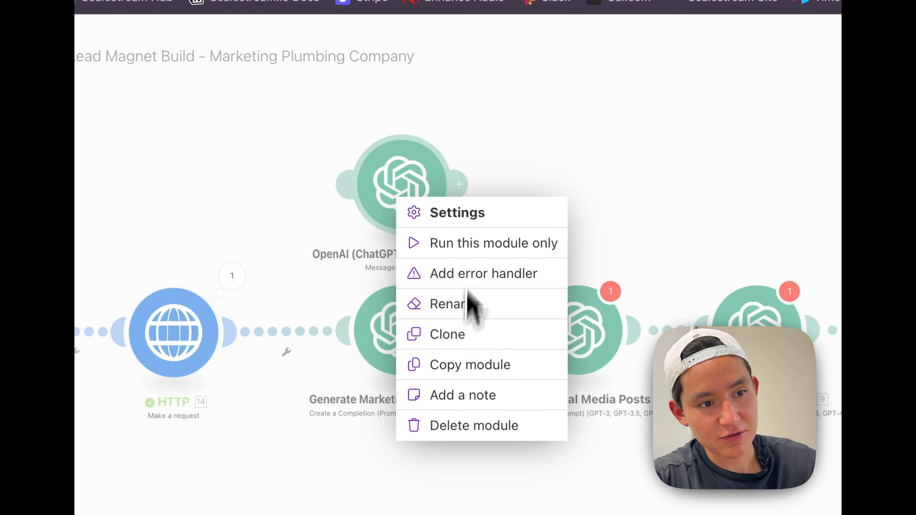
left_click(363, 166)
left_click(440, 160)
left_click(296, 205)
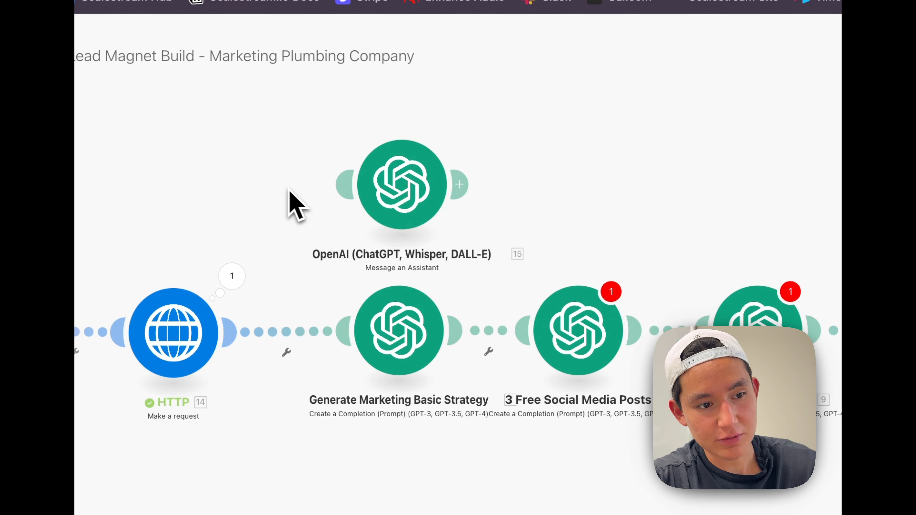
left_click_drag(388, 337, 356, 339)
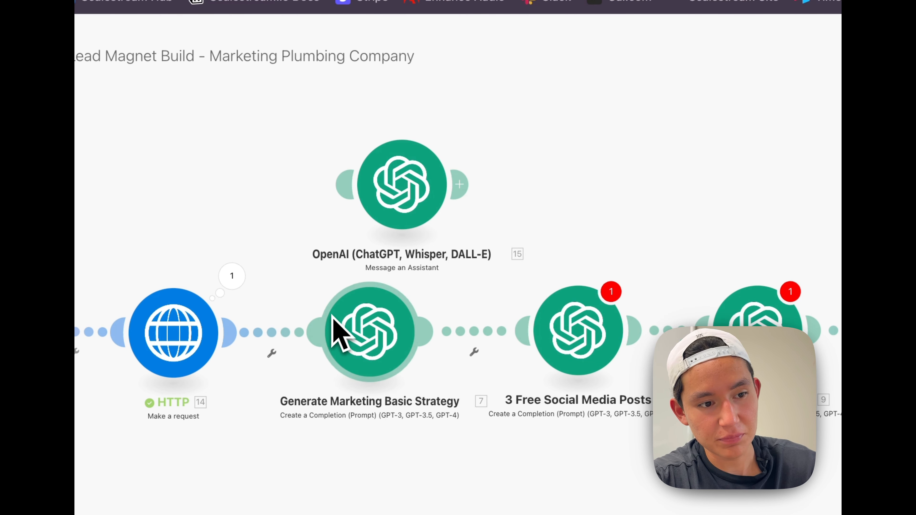
Delete the Message an Assistant module.
right_click(409, 169)
left_click(447, 400)
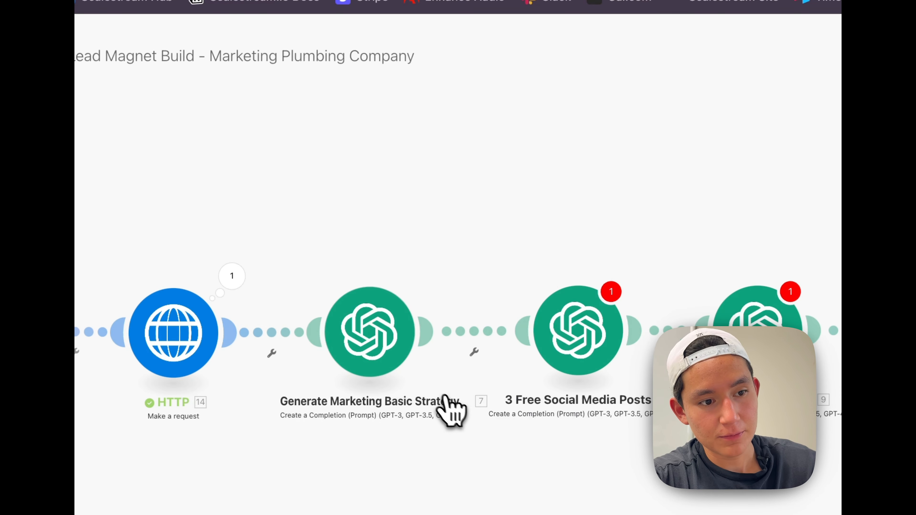
left_click(386, 357)
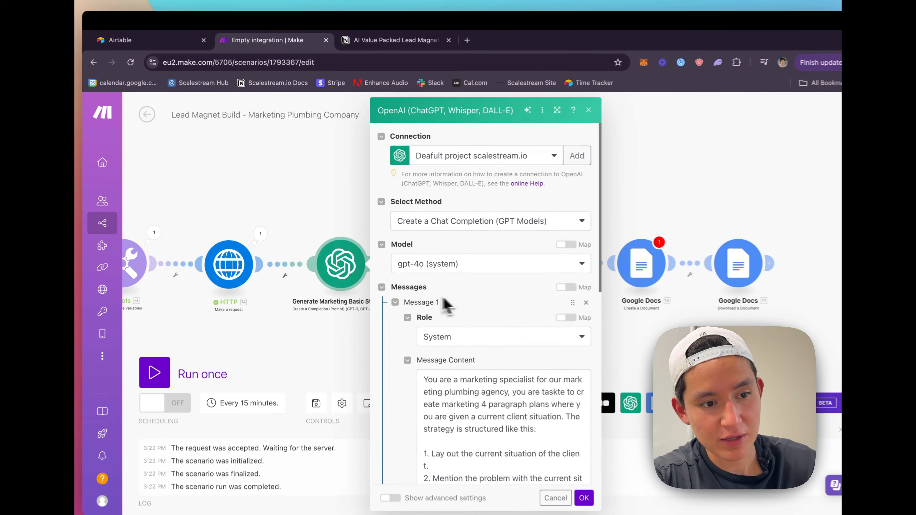
scroll(443, 296, "down", 10)
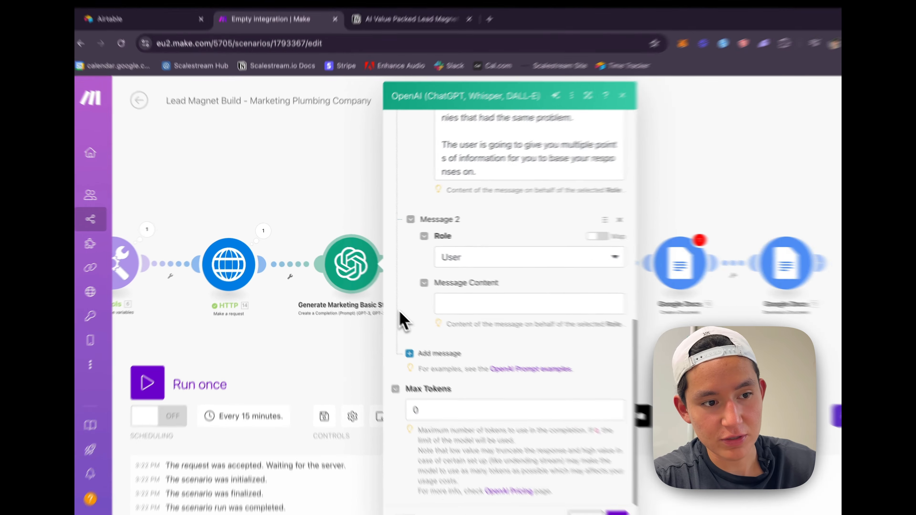
left_click(279, 210)
Move the Tools and HTTP modules left and unlink HTTP from the strategy module.
left_click_drag(317, 189, 494, 193)
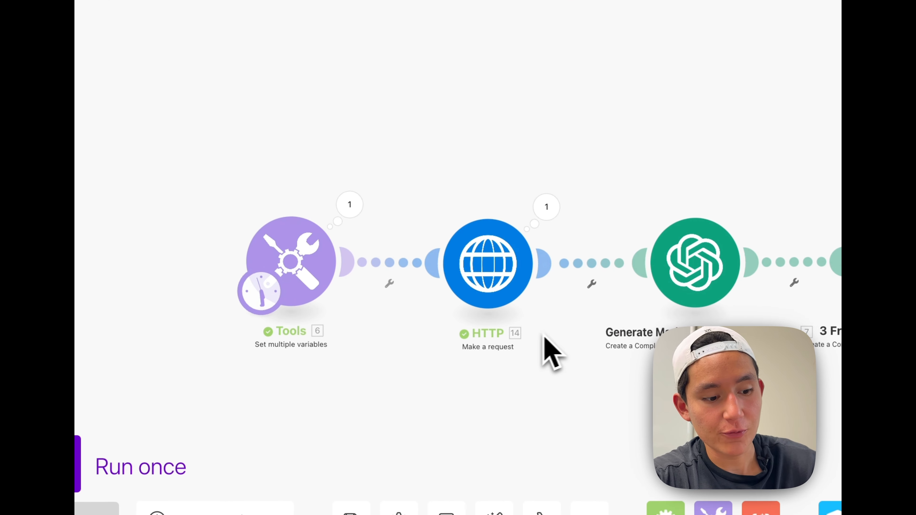
left_click_drag(501, 379, 253, 186)
left_click_drag(509, 278, 375, 282)
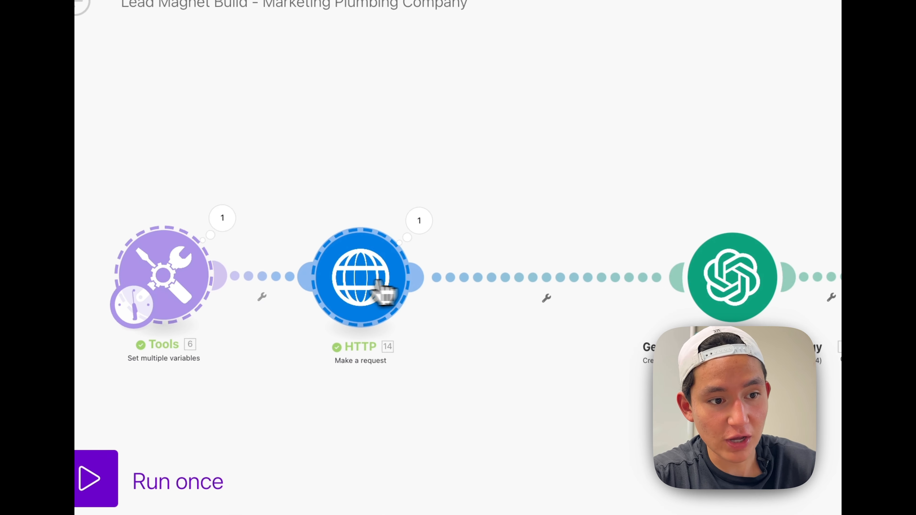
left_click(510, 330)
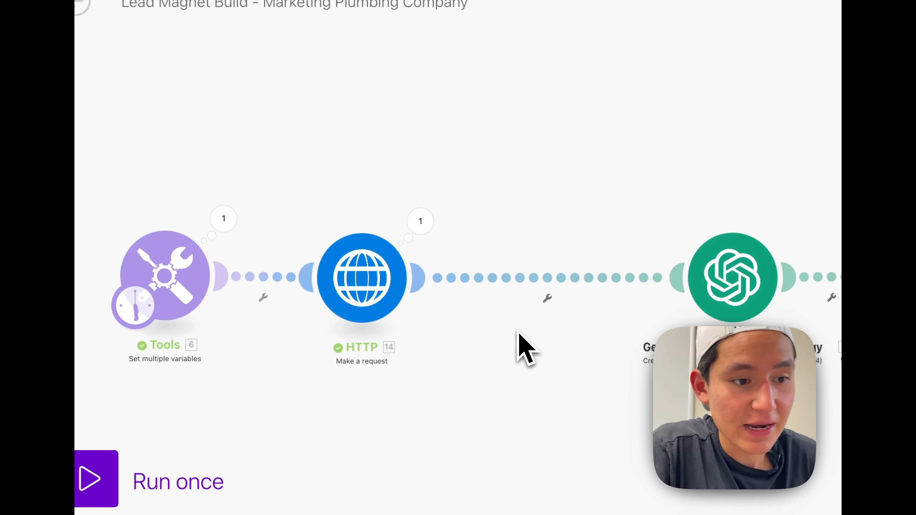
right_click(571, 283)
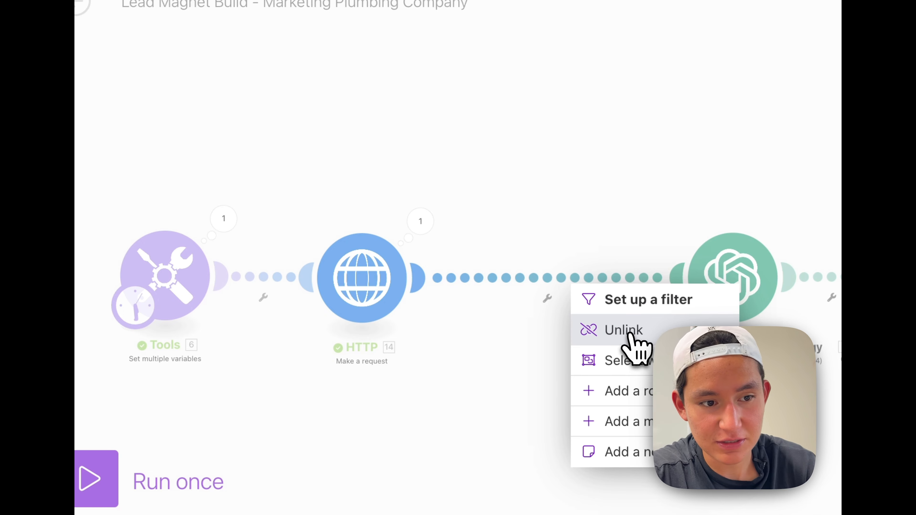
left_click(658, 337)
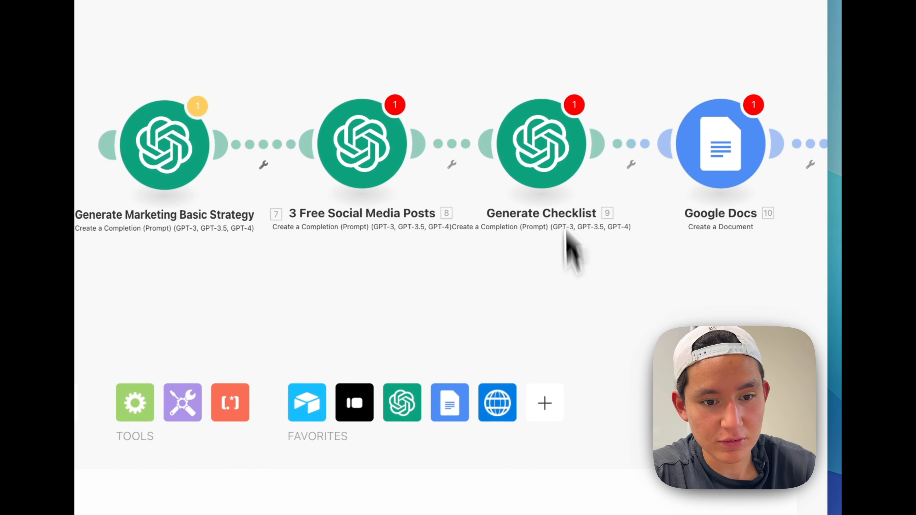
Try a HubSpot CRM Search for CRM Objects module in the chain, then delete it.
left_click(545, 403)
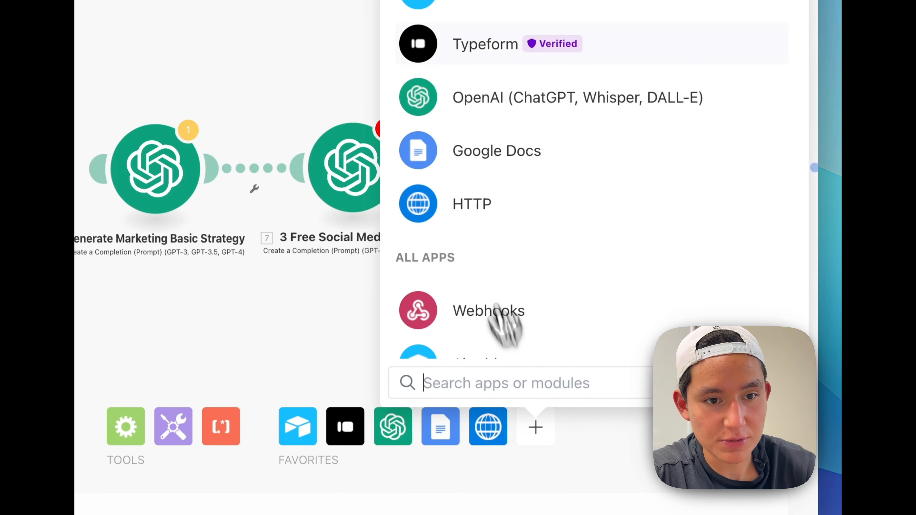
type("hubsp")
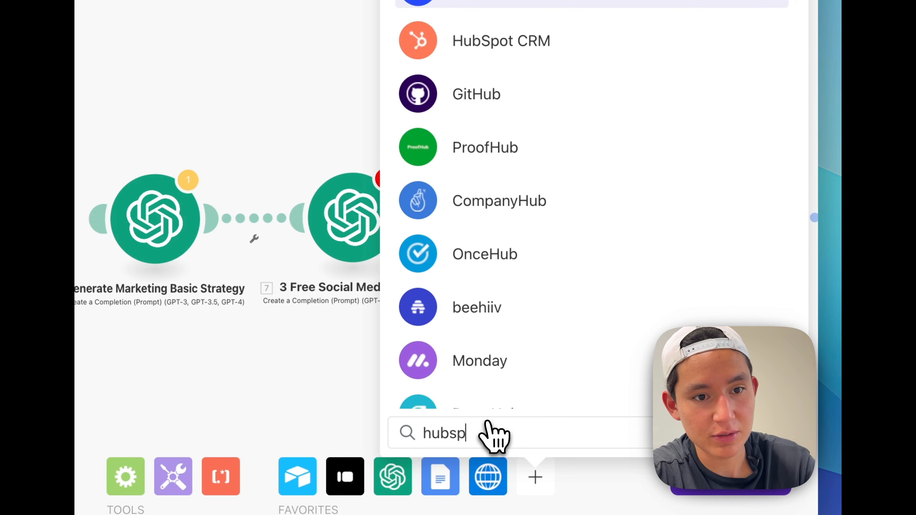
type("o")
left_click(535, 3)
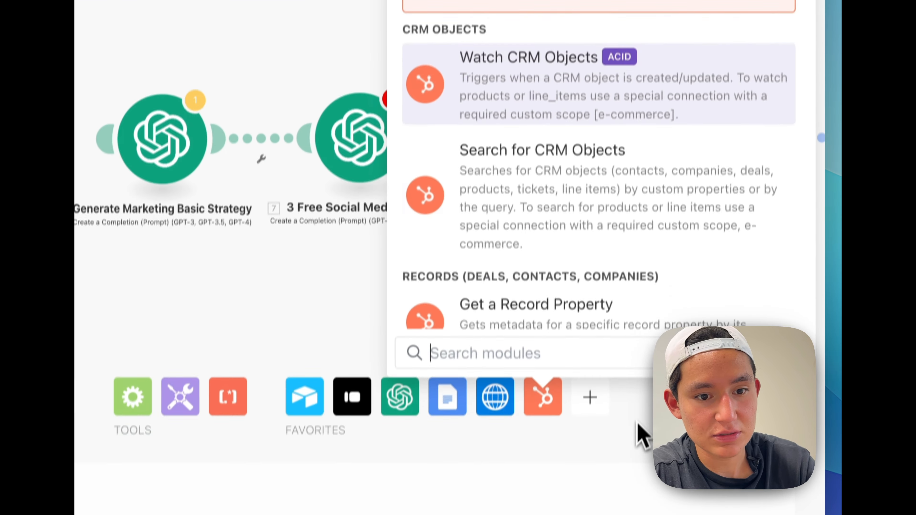
left_click_drag(506, 431, 513, 395)
left_click(524, 168)
left_click_drag(536, 174, 327, 188)
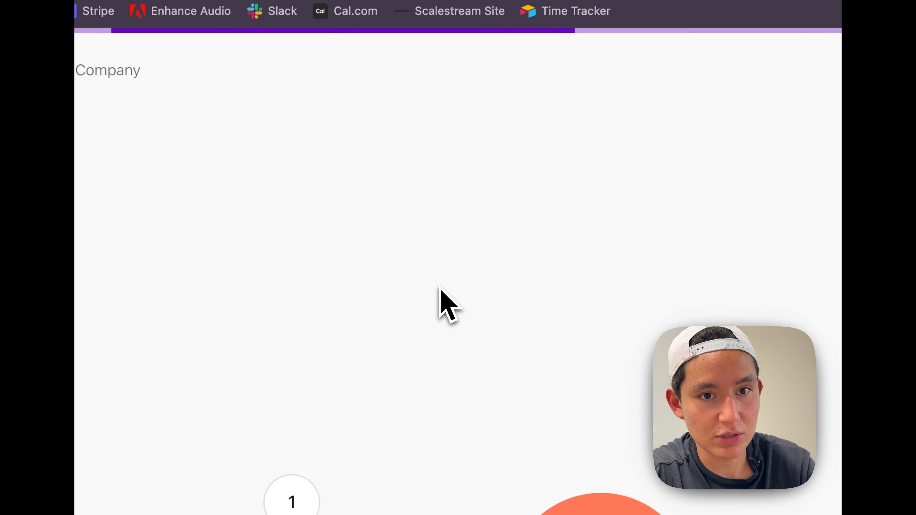
scroll(439, 288, "up", 10)
left_click_drag(440, 289, 396, 7)
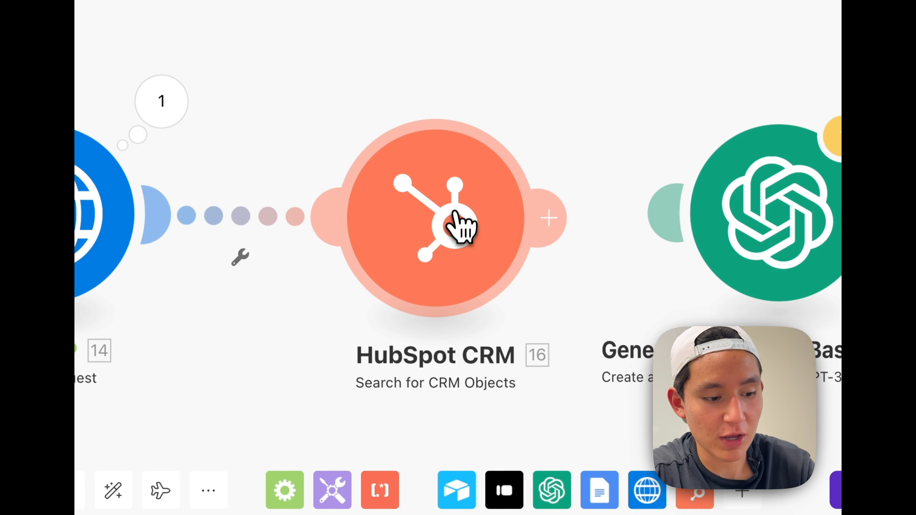
right_click(530, 401)
left_click(501, 456)
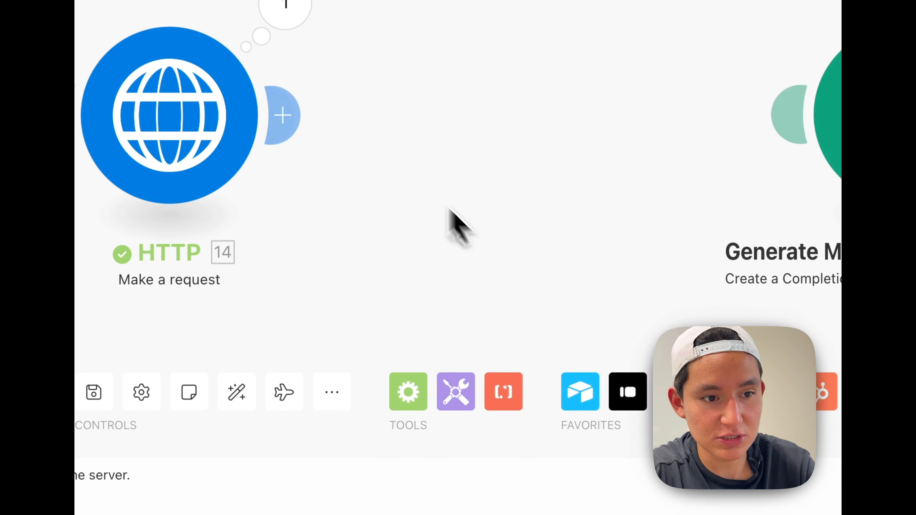
Reconnect HTTP directly to Generate Marketing Basic Strategy.
left_click_drag(177, 200, 724, 203)
left_click_drag(670, 230, 526, 228)
left_click_drag(595, 228, 109, 229)
left_click_drag(313, 324, 317, 323)
left_click_drag(707, 170, 109, 134)
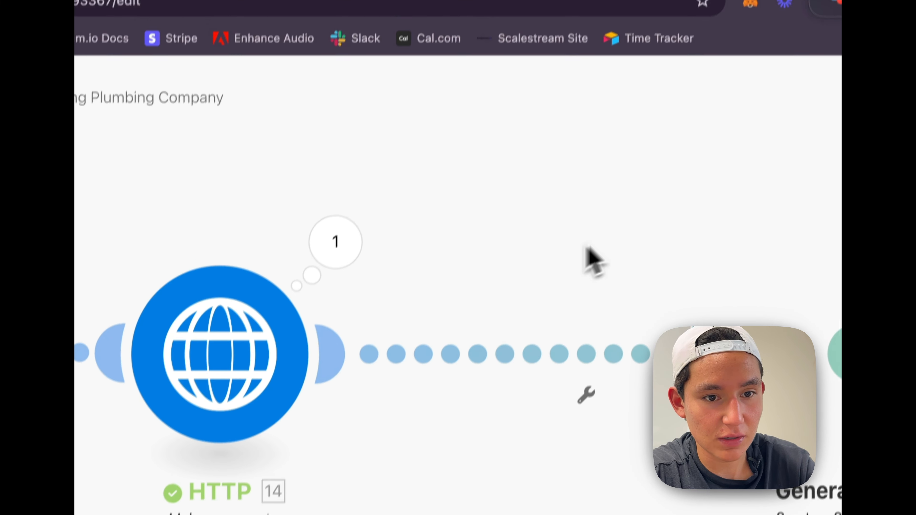
Start the User message with name and website labels mapped to their Tools variables.
left_click(381, 335)
scroll(602, 455, "down", 10)
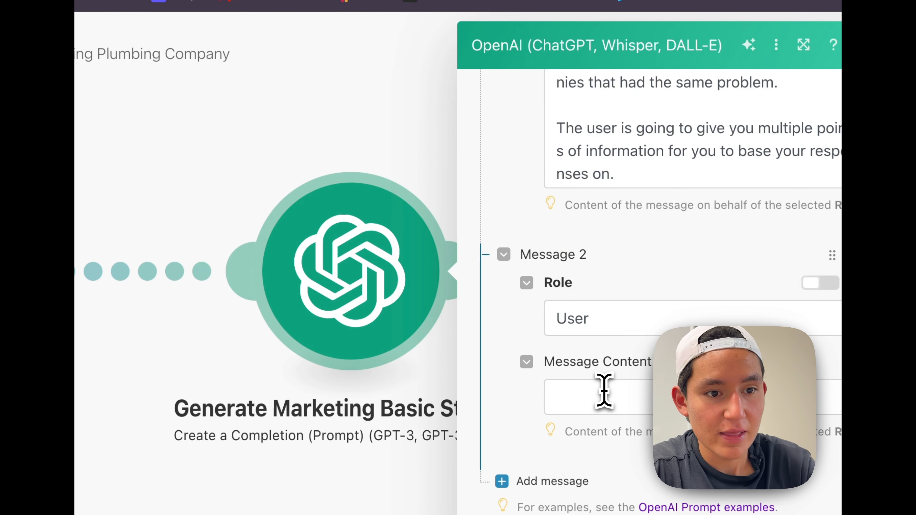
left_click(603, 391)
scroll(634, 139, "up", 1)
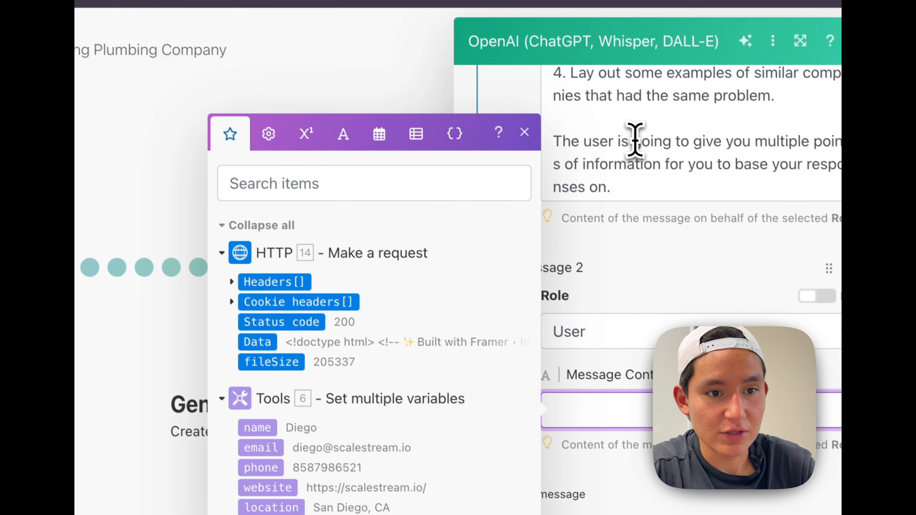
triple_click(634, 141)
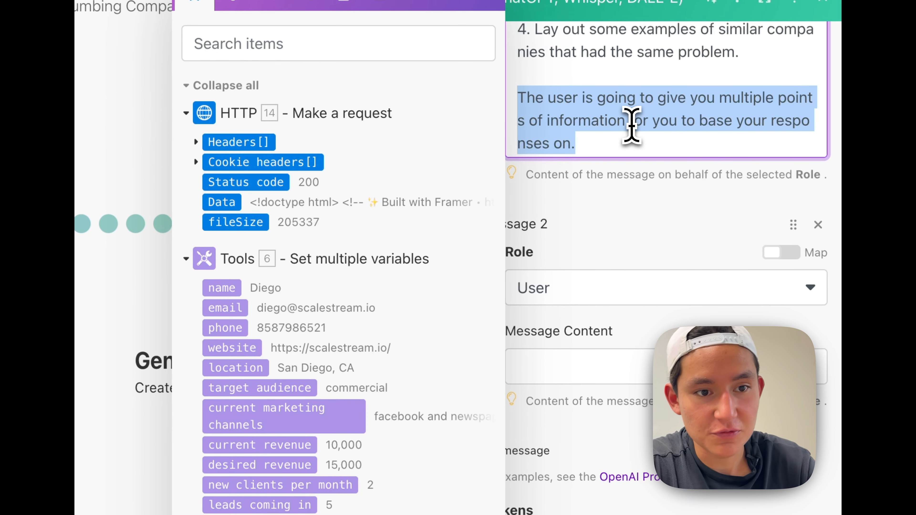
left_click(580, 357)
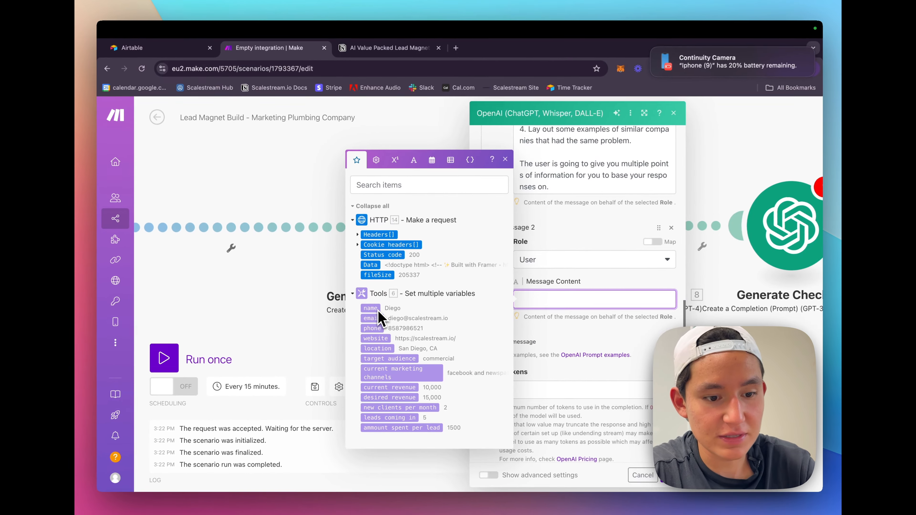
type("name:")
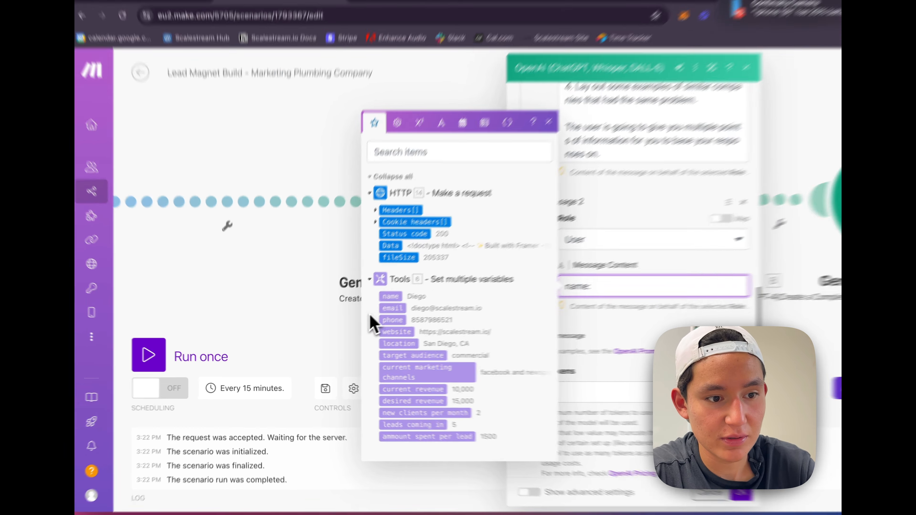
left_click(372, 309)
type("website:")
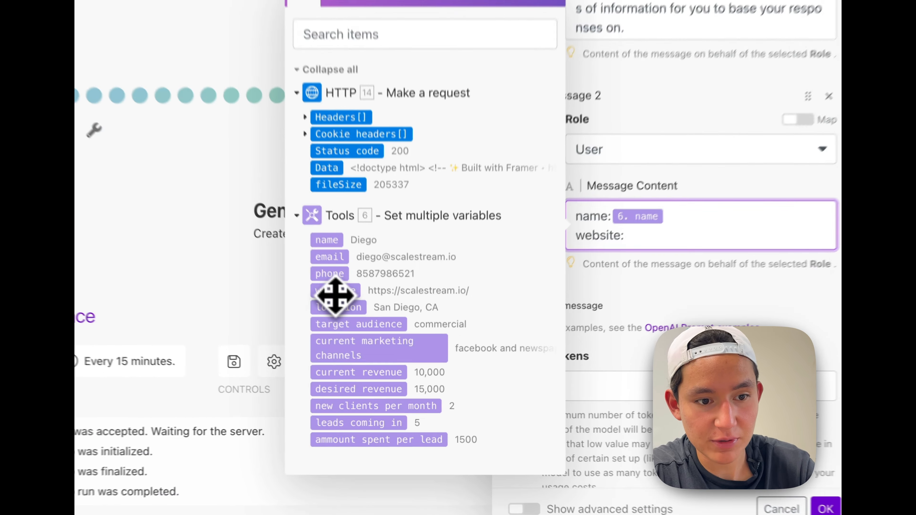
left_click(369, 344)
Add Location, Target audience and current marketing Channels lines with their variables.
type("Location:m")
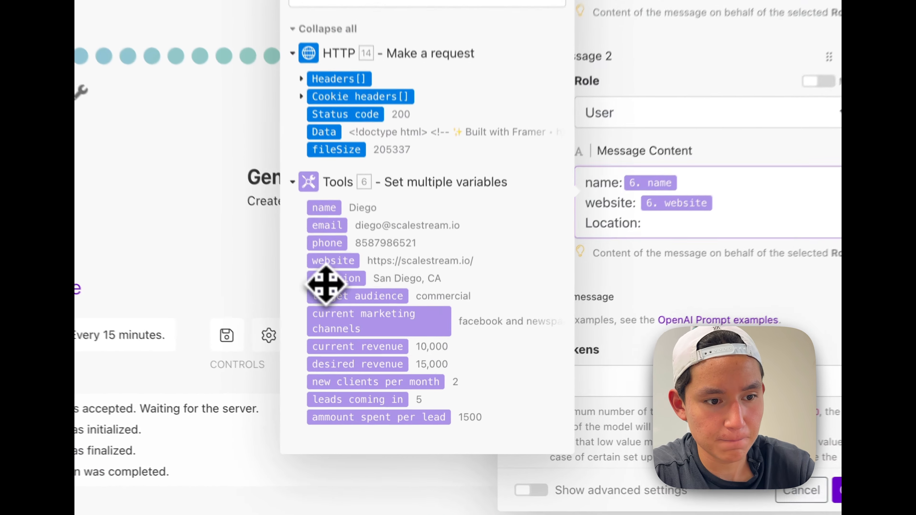
left_click(390, 354)
key("Return")
type("Target audience:")
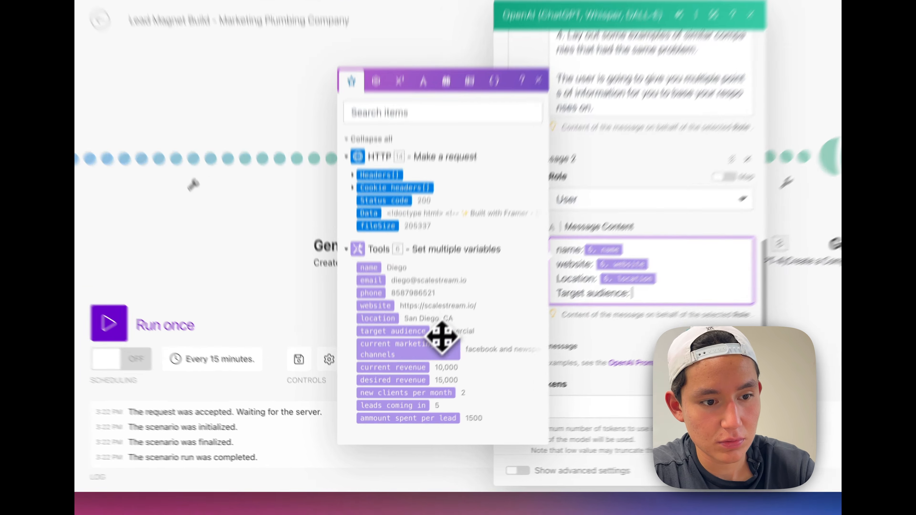
left_click(404, 366)
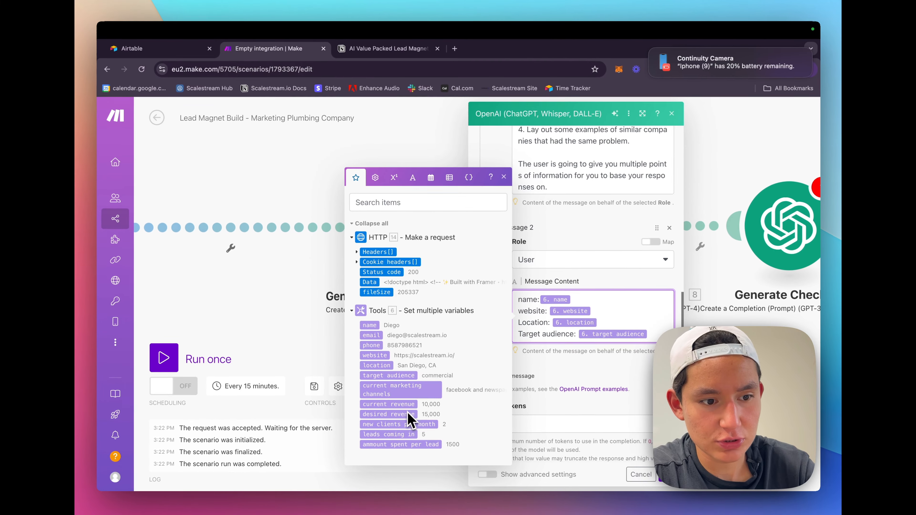
left_click(429, 390)
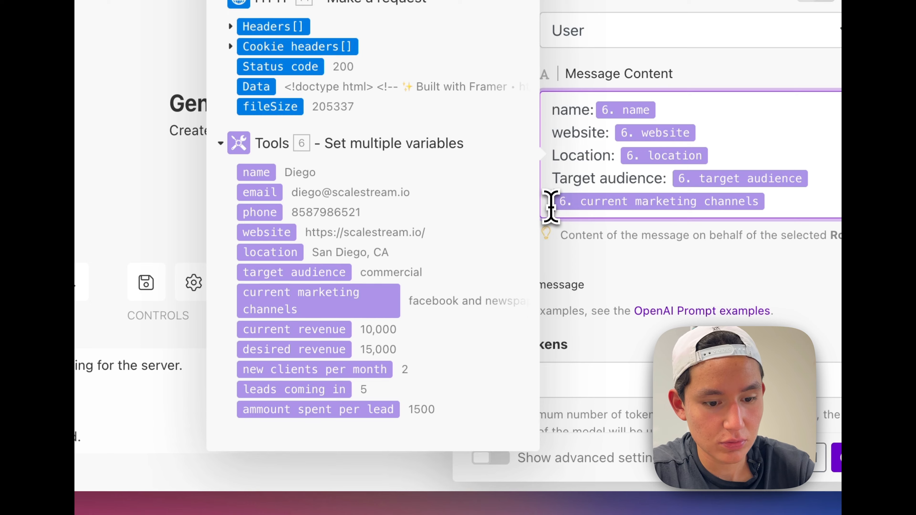
type("annels:")
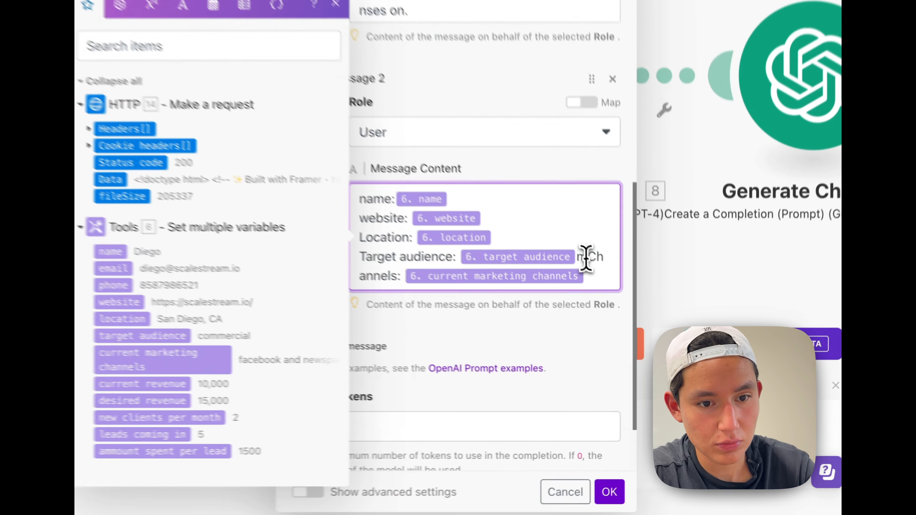
Put Channels on its own line and add a Current Revenue line with its variable.
left_click(652, 335)
key("Return")
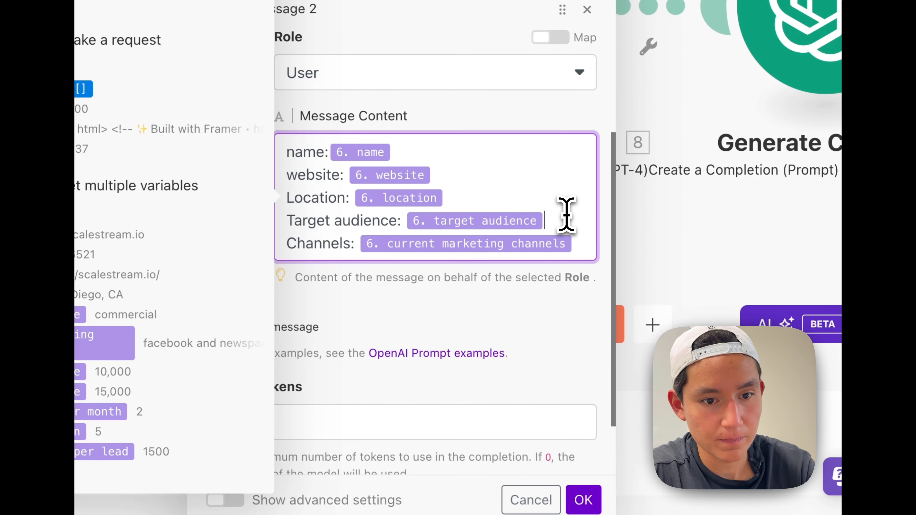
left_click(592, 252)
key("Return")
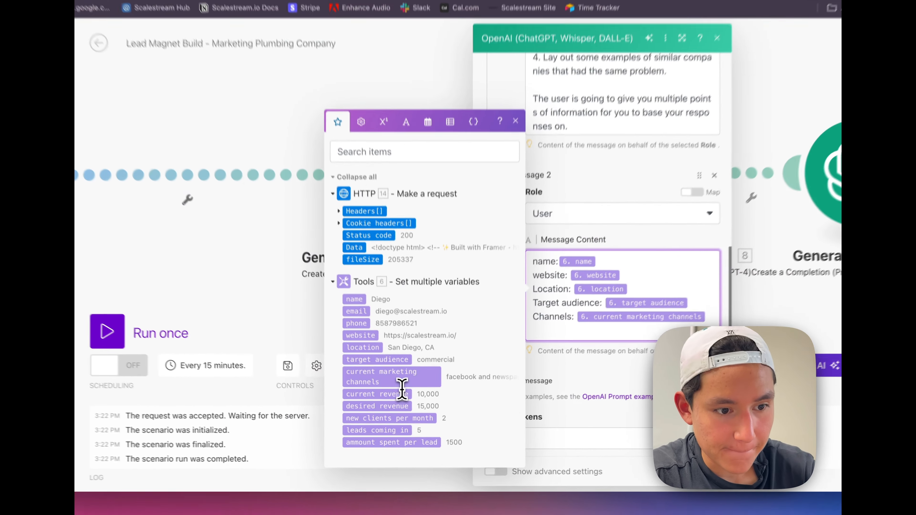
type("Current Revenue")
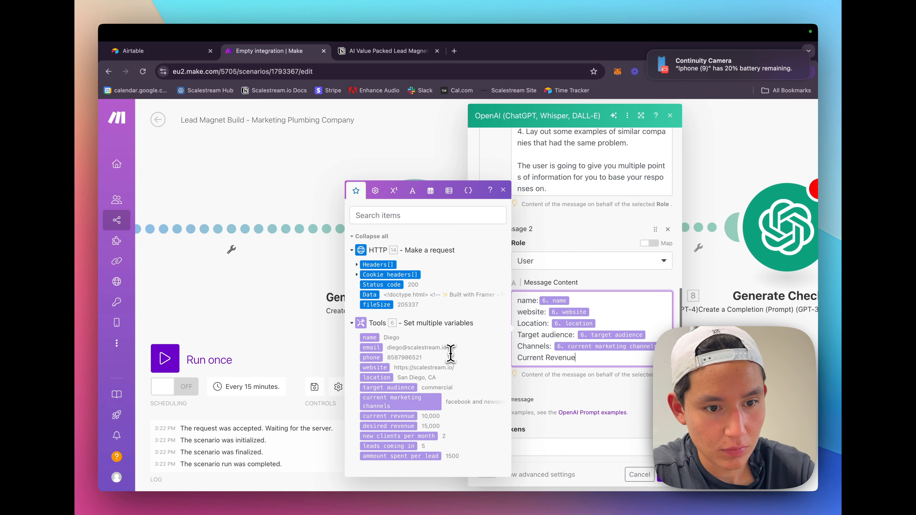
type(":")
left_click(401, 416)
Add Desired Revenue, New clients, Leads coming in and amount spent per lead lines.
key("Return")
type("Desired Reven")
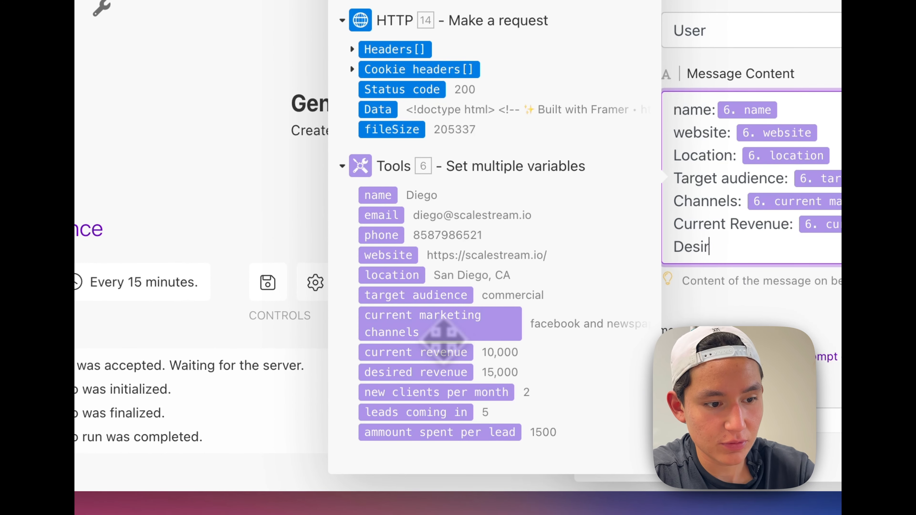
type("ue:")
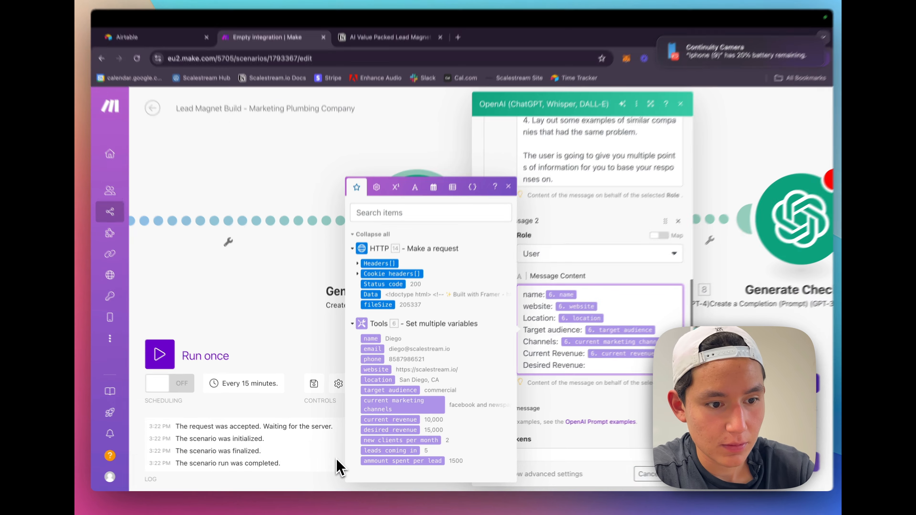
left_click(403, 432)
key("Return")
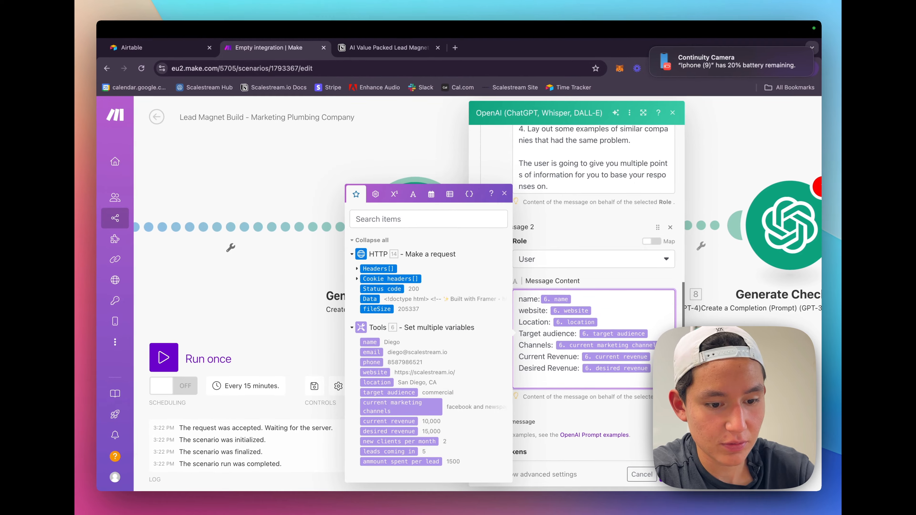
type("New clients / m:m")
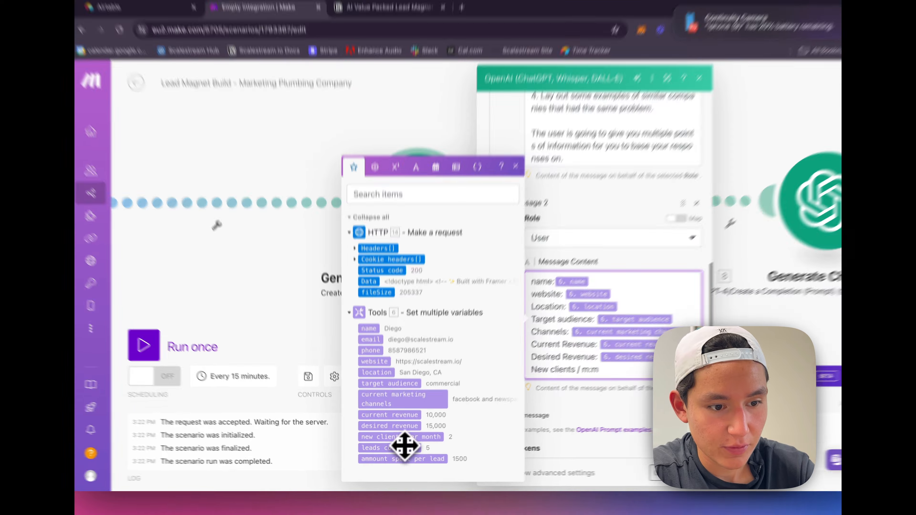
left_click(406, 443)
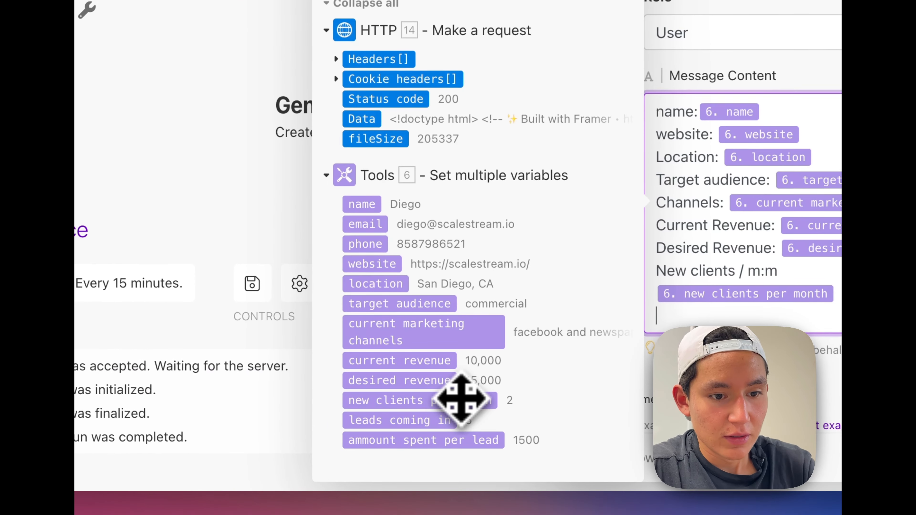
type("Leads coming in")
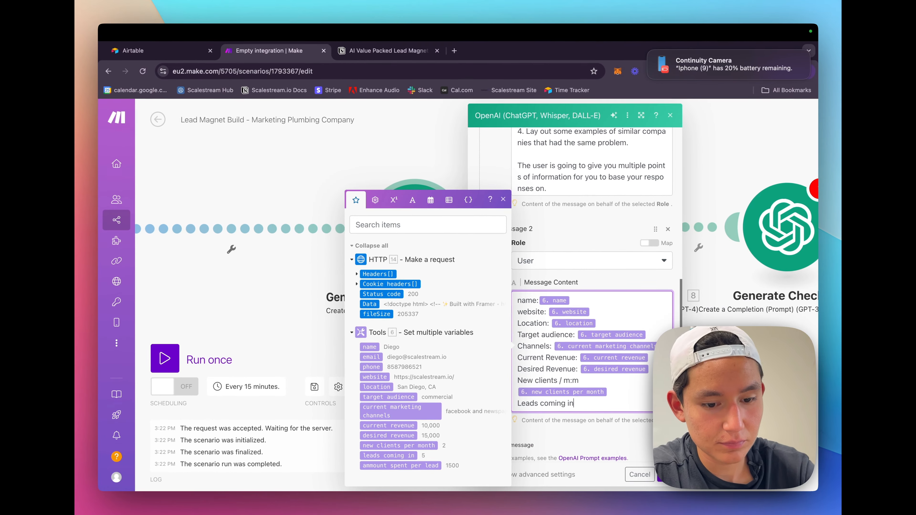
type(": 5")
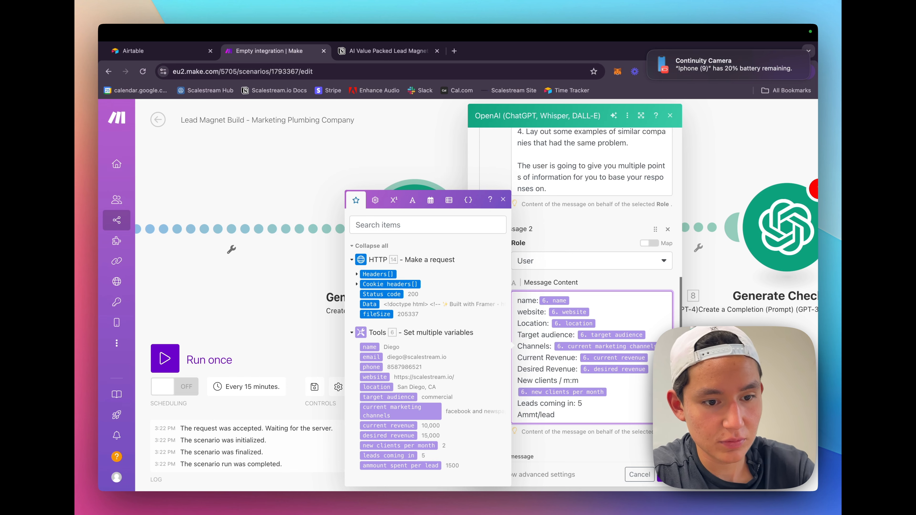
left_click(418, 465)
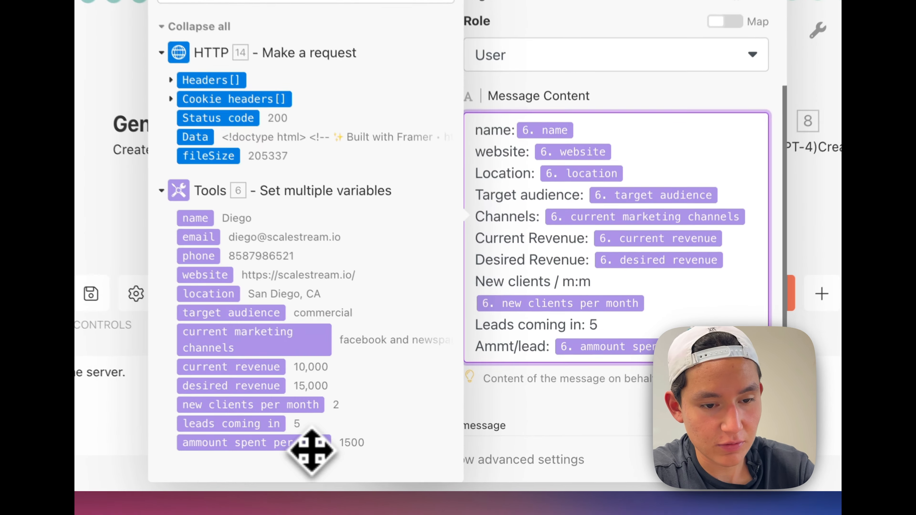
Map the leads coming in variable after the Leads coming in label.
left_click(586, 446)
scroll(592, 448, "down", 2)
left_click(637, 223)
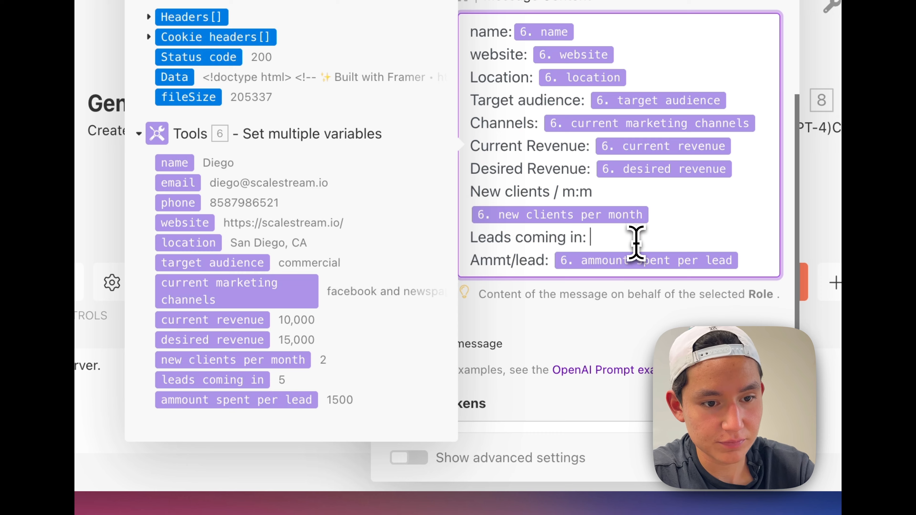
left_click(234, 380)
left_click(640, 358)
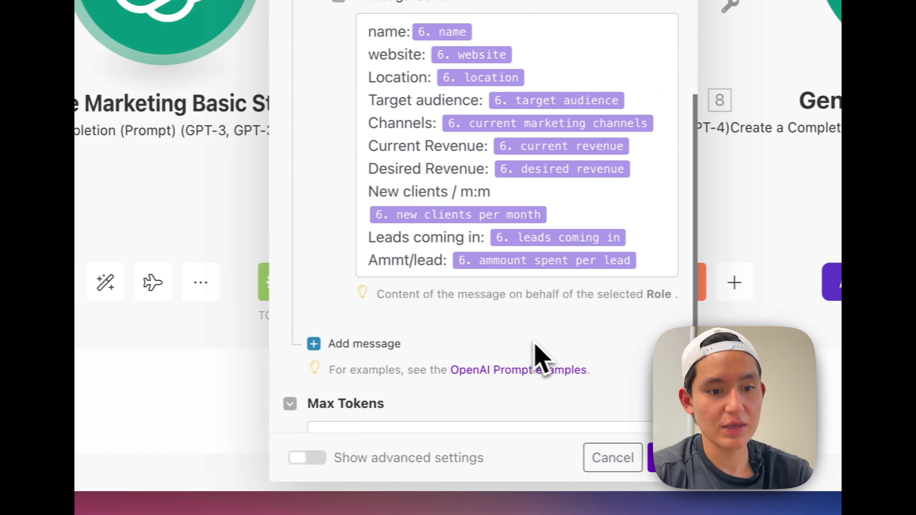
scroll(644, 357, "down", 4)
Save the strategy prompt and review the lead variables defined in Tools.
left_click(627, 456)
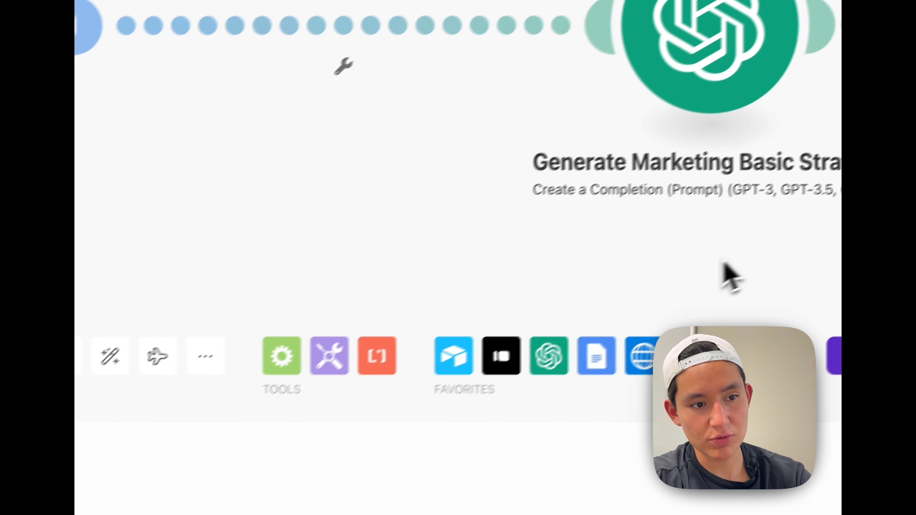
scroll(723, 263, "left", 10)
left_click(321, 173)
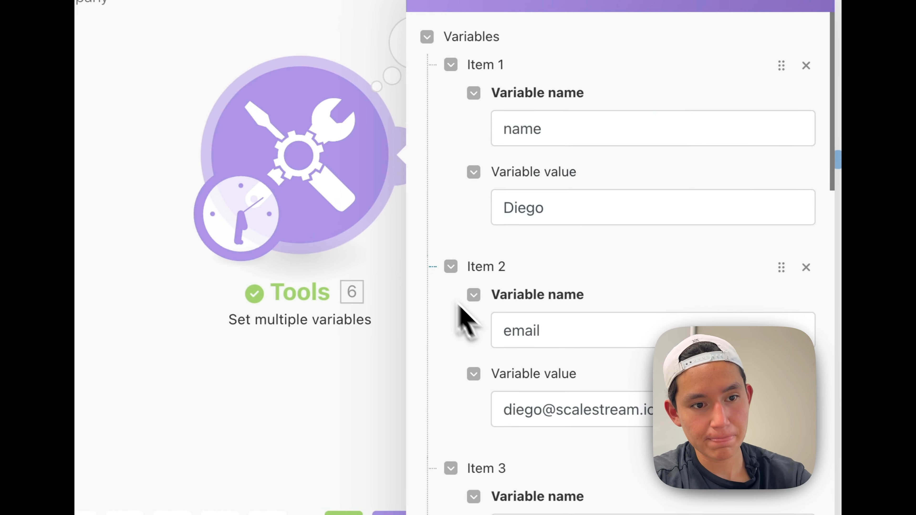
left_click(300, 343)
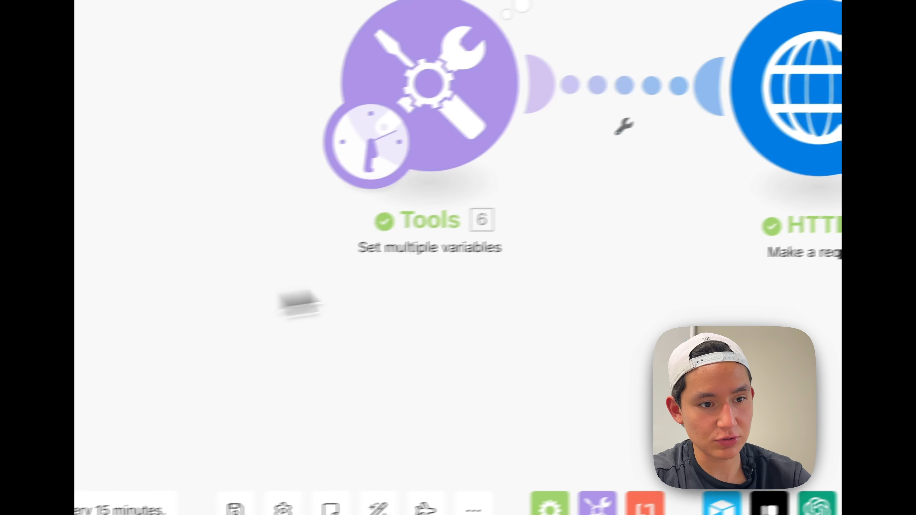
Recheck the Generate Marketing Basic Strategy prompt settings and close them.
scroll(404, 227, "down", 10)
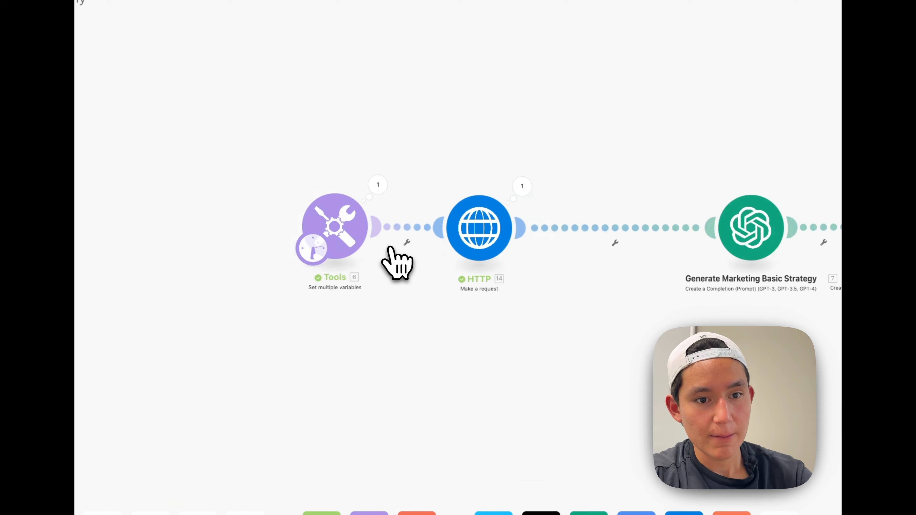
left_click_drag(480, 275, 119, 277)
scroll(202, 261, "up", 10)
left_click_drag(432, 320, 405, 365)
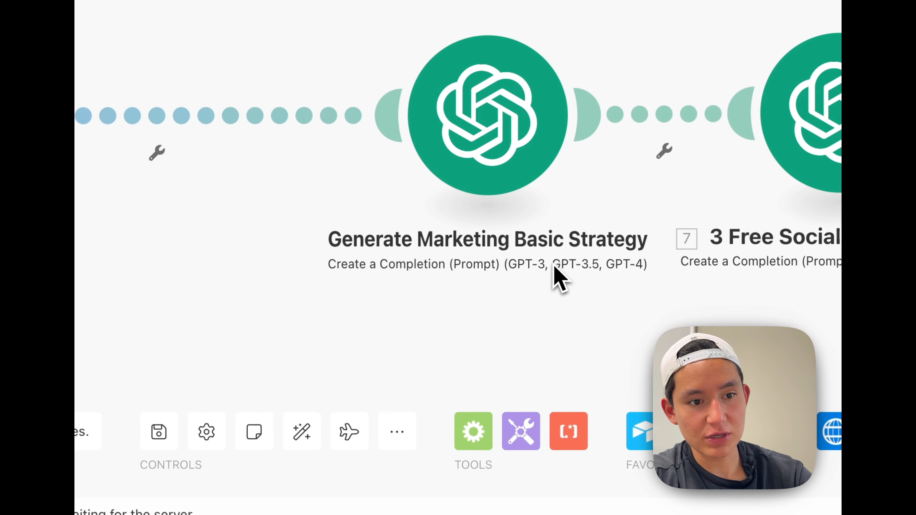
left_click(376, 263)
scroll(541, 343, "down", 12)
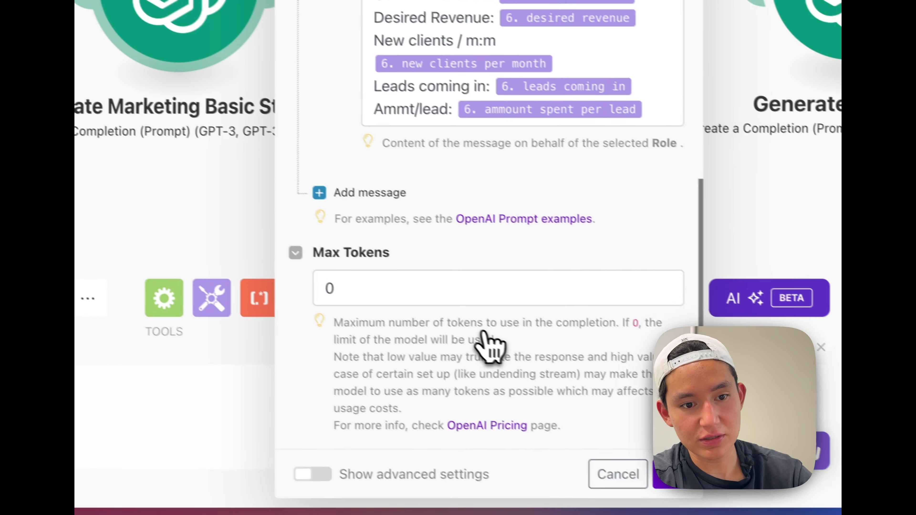
scroll(483, 339, "up", 4)
scroll(447, 317, "up", 5)
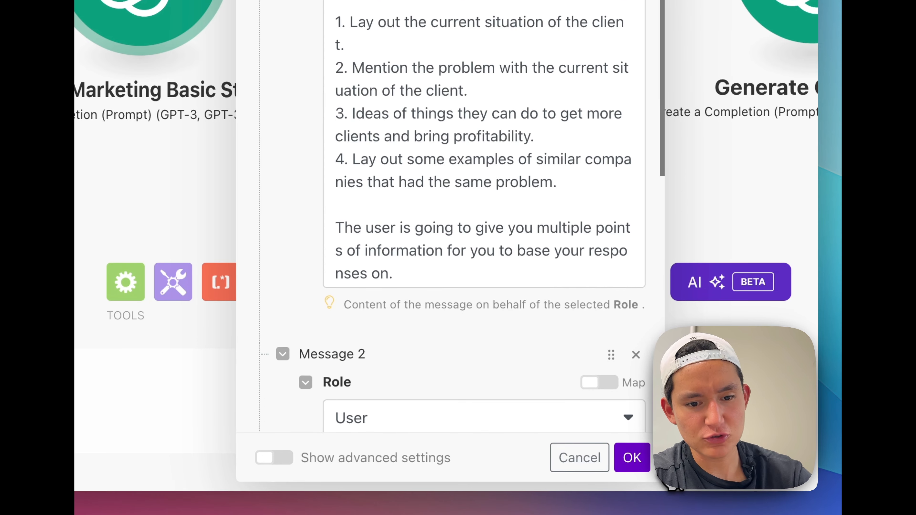
left_click(646, 467)
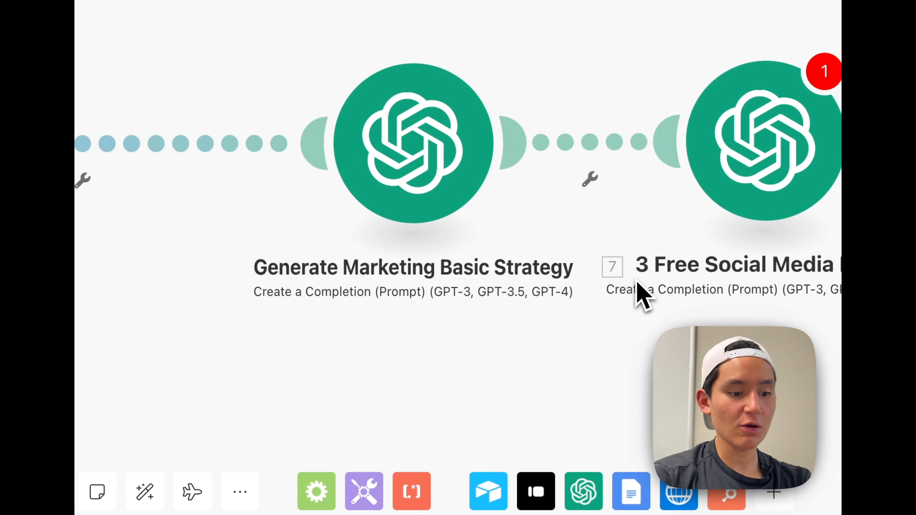
Unlink Generate Marketing Basic Strategy from 3 Free Social Media Posts.
right_click(445, 171)
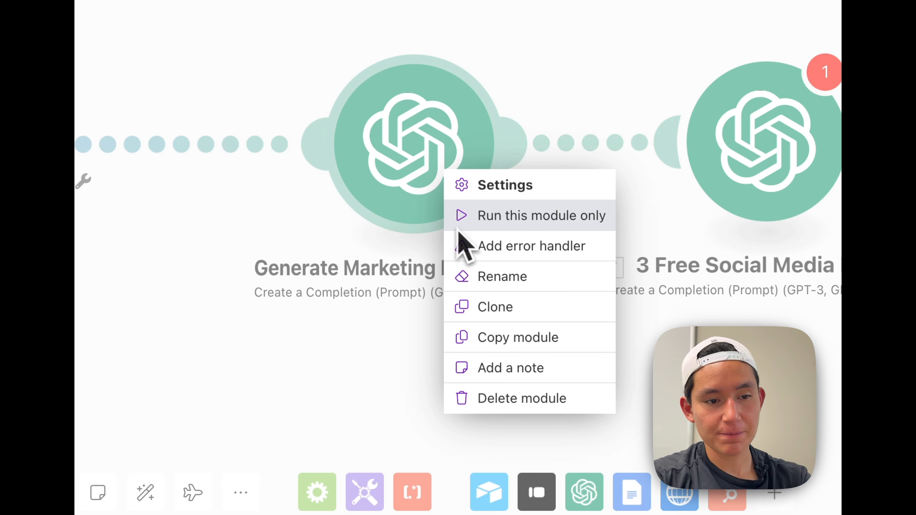
left_click(266, 285)
left_click_drag(267, 286, 410, 317)
left_click(606, 228)
left_click_drag(625, 301, 609, 278)
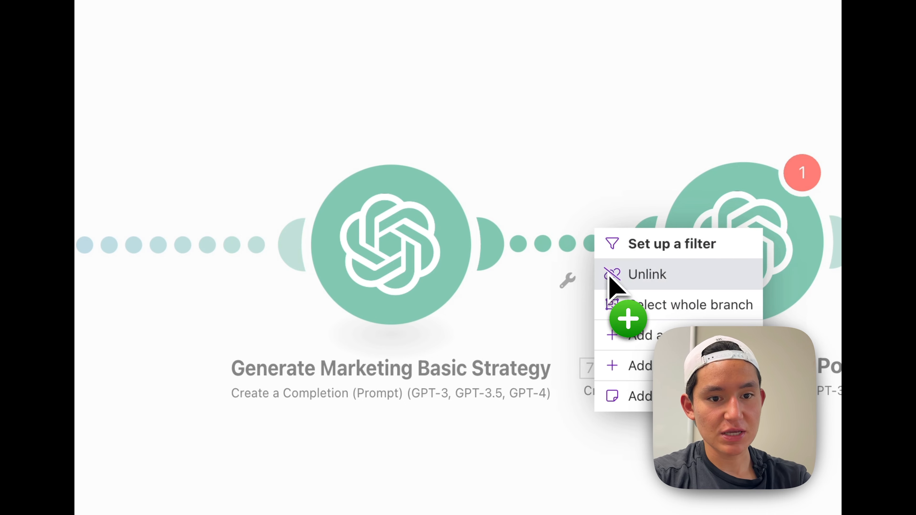
left_click(610, 277)
Run the scenario once.
left_click_drag(389, 263, 611, 271)
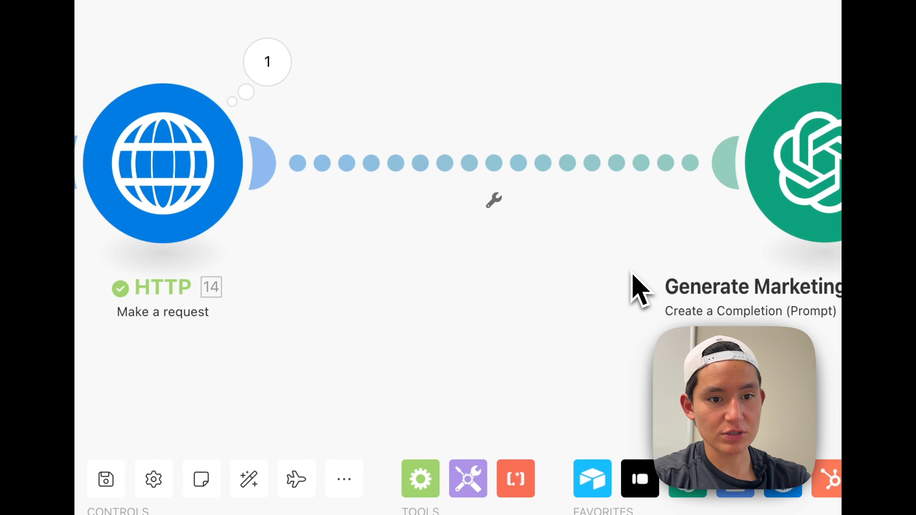
scroll(631, 271, "down", 5)
left_click(234, 276)
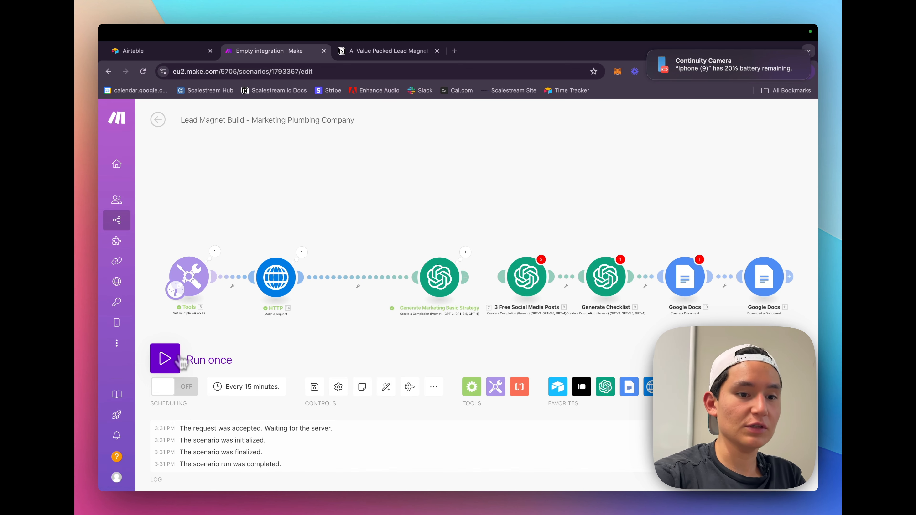
Open the strategy module's output bundle and expand Choices > 1 > Message > Content.
left_click(465, 252)
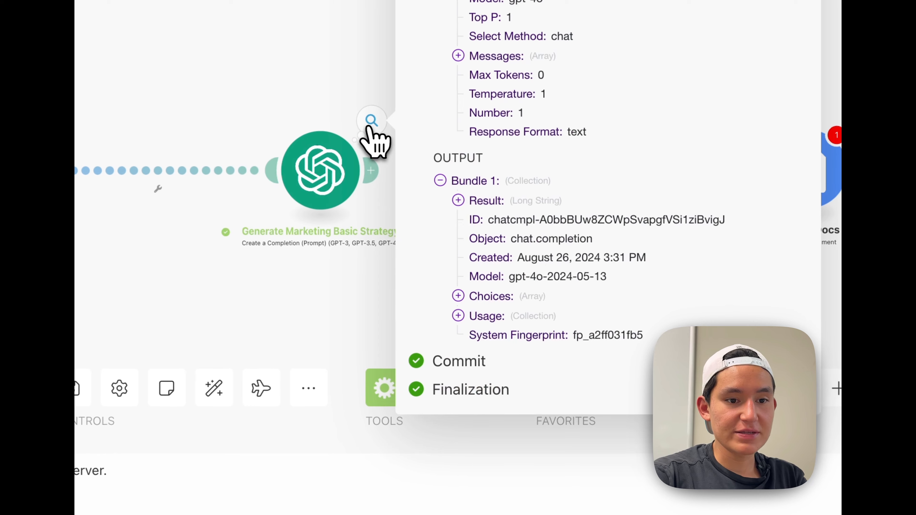
left_click(522, 315)
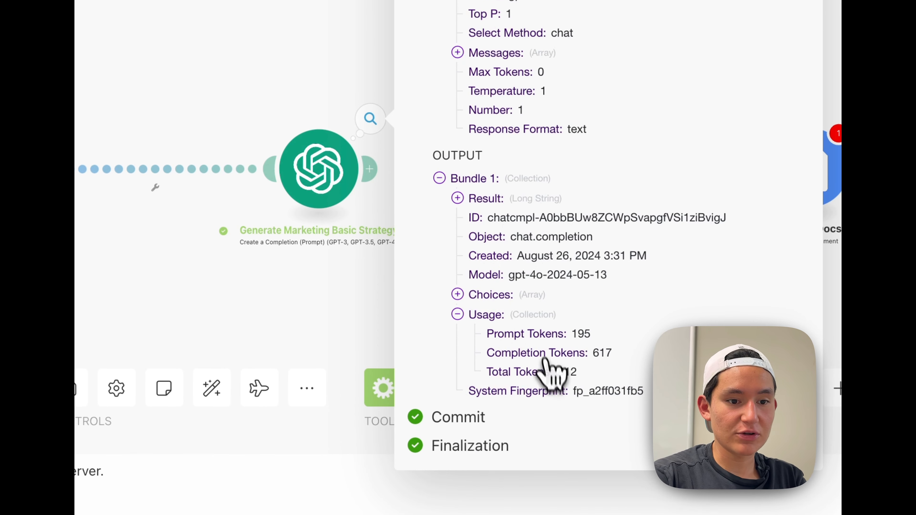
left_click(503, 297)
left_click(489, 318)
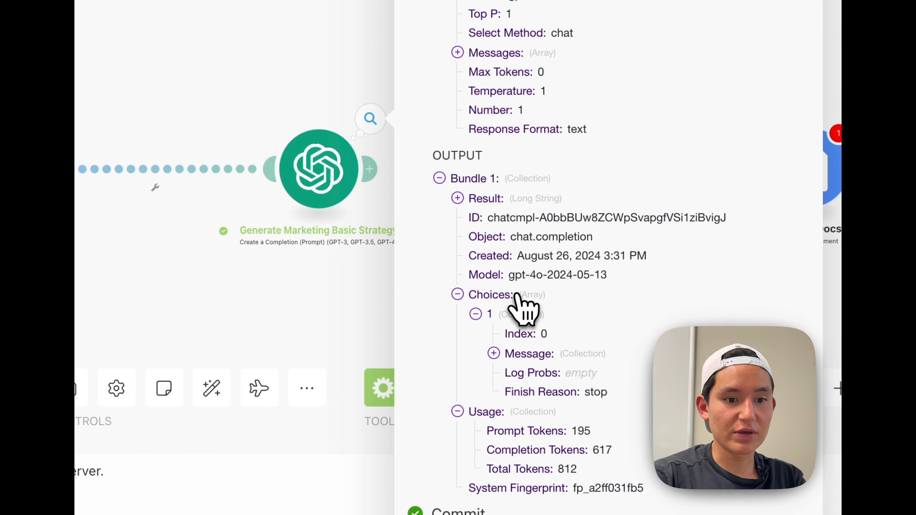
left_click(513, 353)
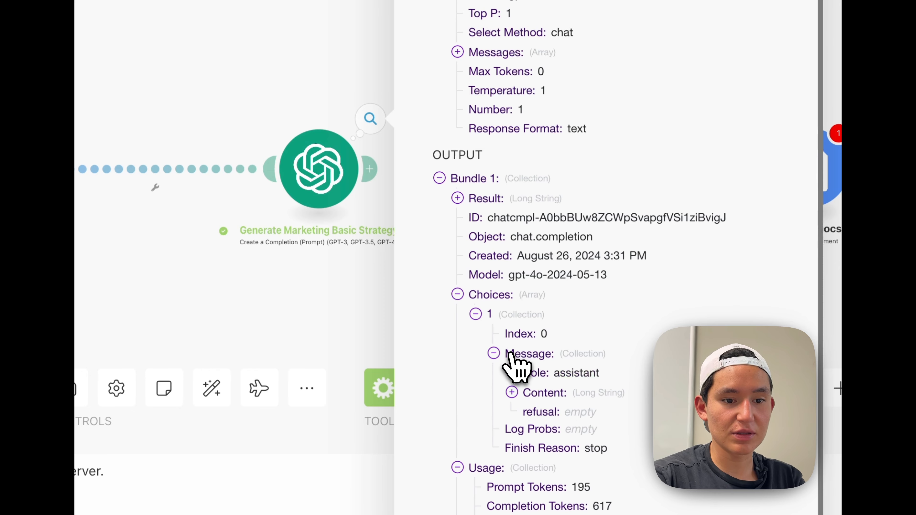
left_click(529, 392)
Expand Result to show the full generated plan and select its first paragraph.
scroll(535, 404, "down", 15)
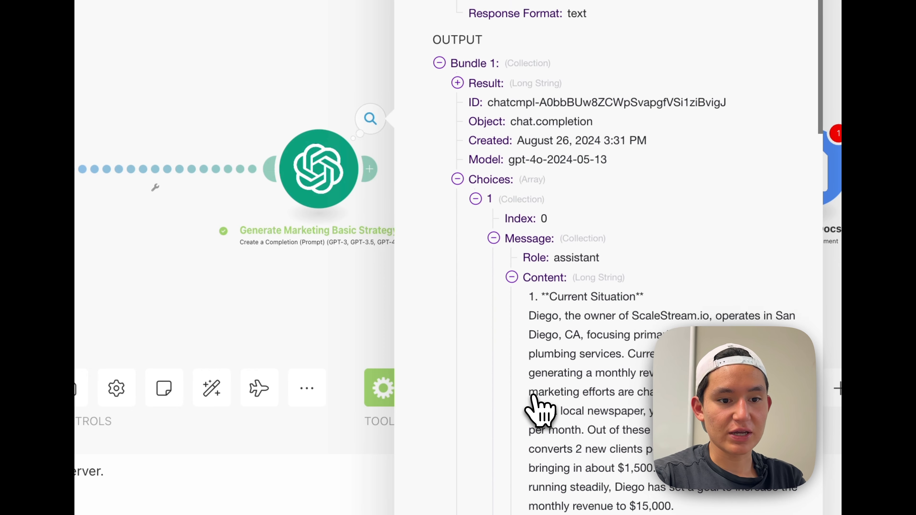
scroll(537, 411, "up", 15)
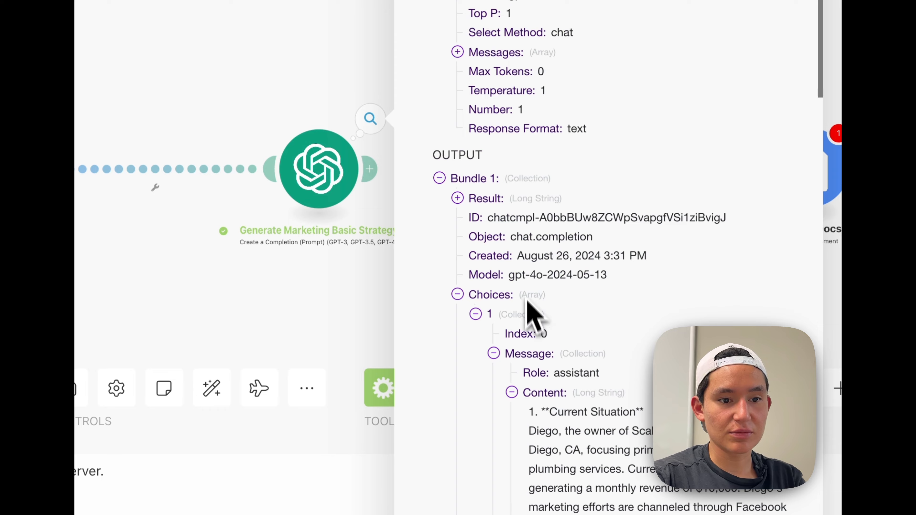
left_click(485, 199)
scroll(562, 352, "down", 15)
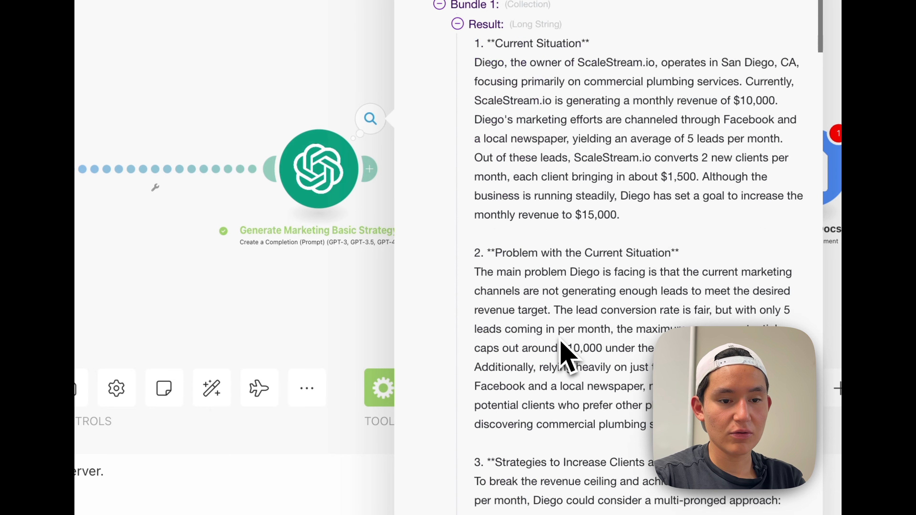
scroll(564, 357, "up", 5)
scroll(562, 357, "up", 15)
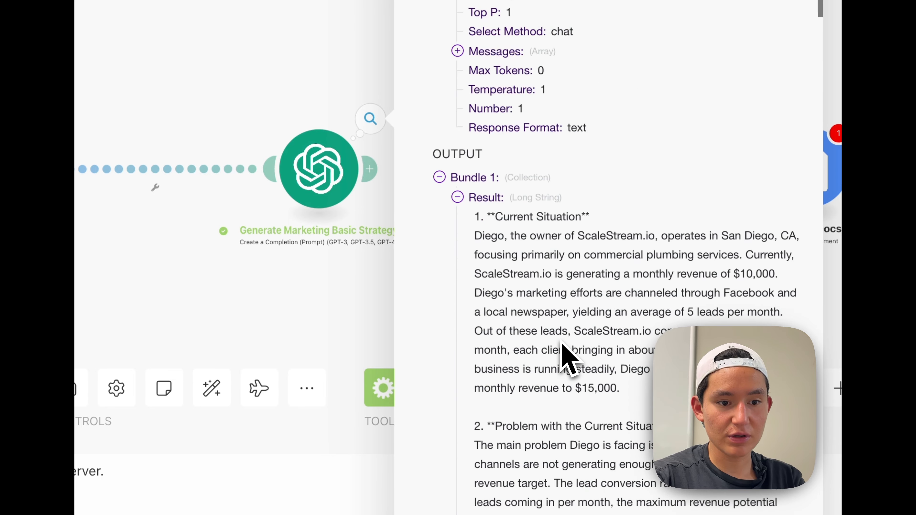
triple_click(509, 124)
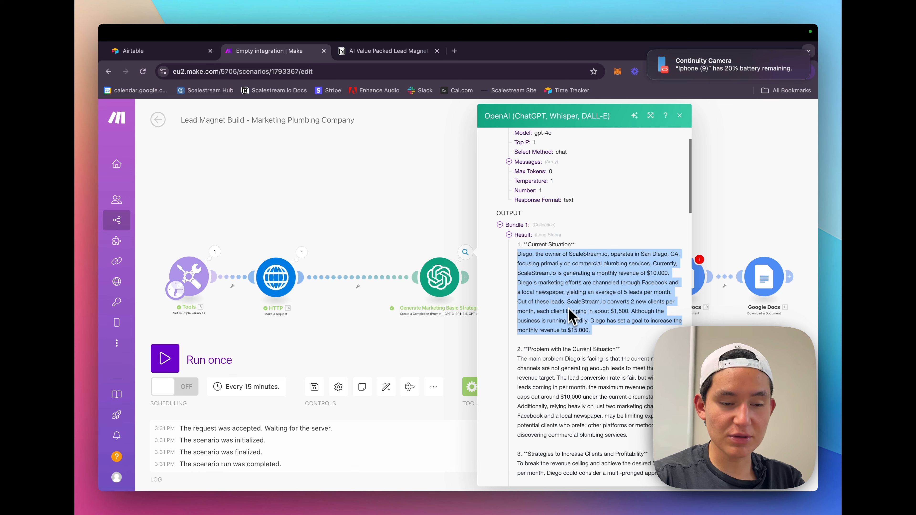
scroll(612, 296, "down", 5)
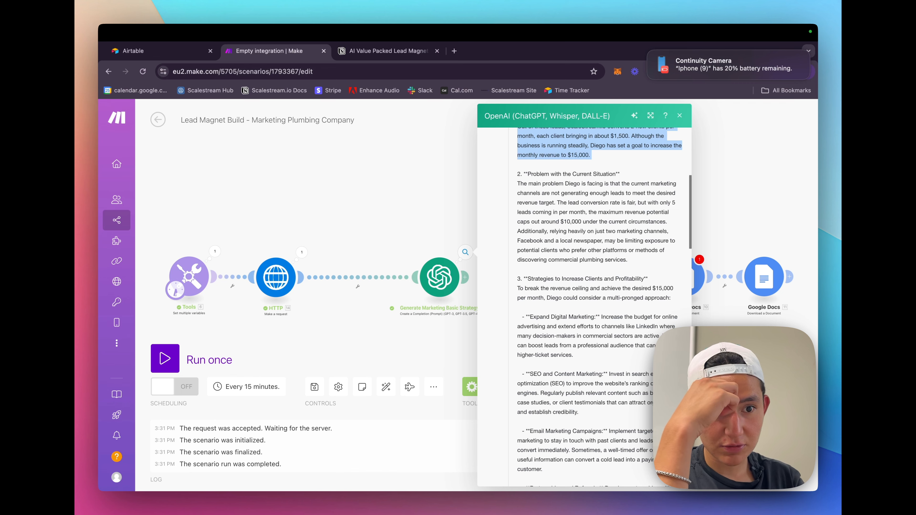
scroll(557, 233, "down", 3)
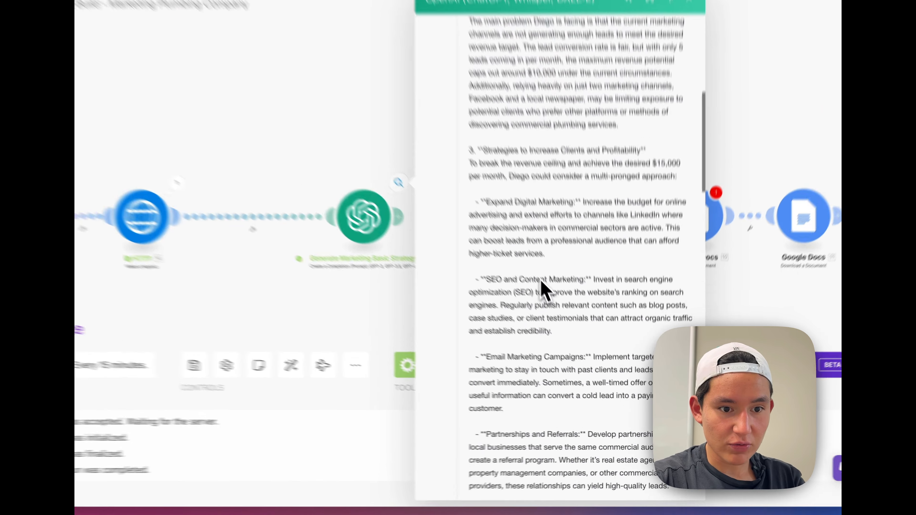
double_click(583, 322)
left_click_drag(583, 322, 526, 323)
scroll(562, 381, "down", 2)
scroll(473, 317, "down", 3)
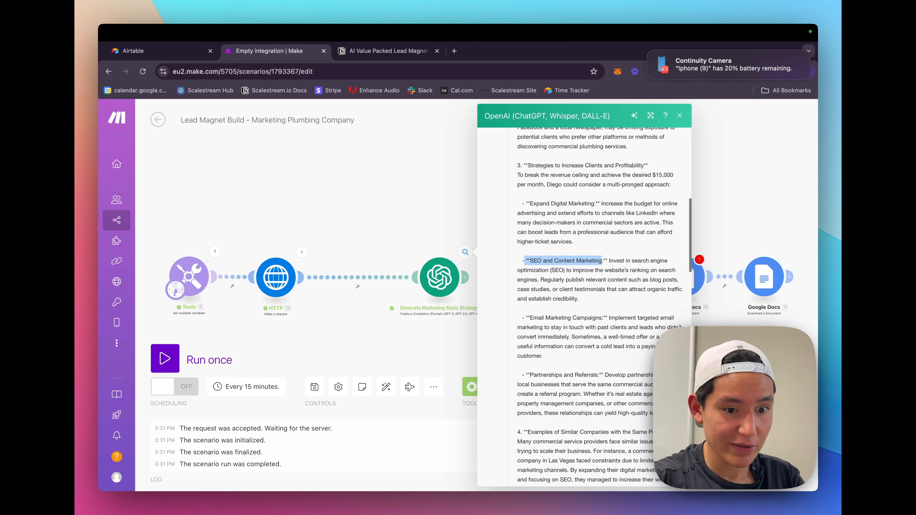
scroll(536, 330, "down", 4)
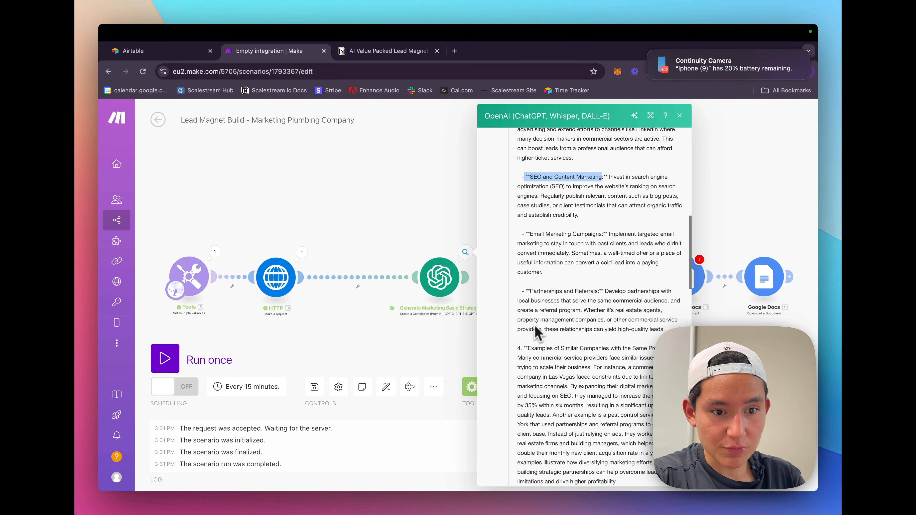
scroll(597, 357, "down", 2)
scroll(574, 330, "down", 1)
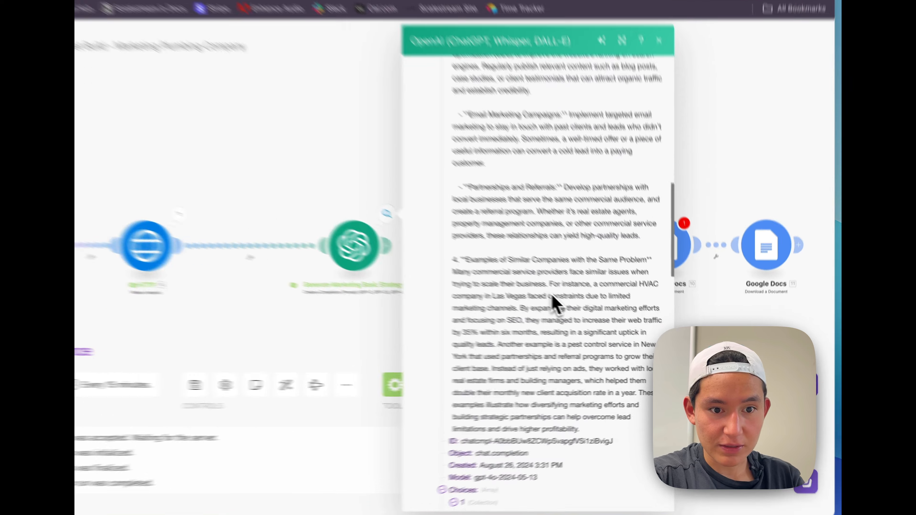
left_click_drag(603, 306, 634, 326)
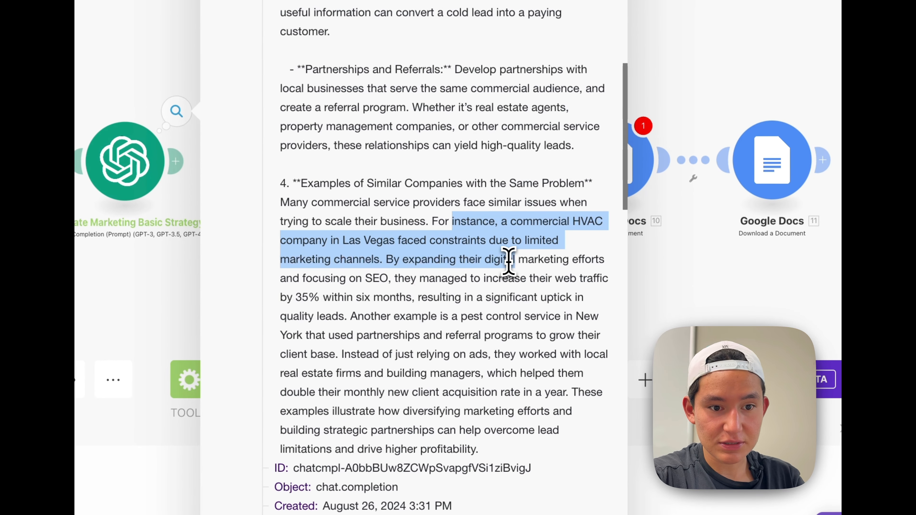
left_click_drag(511, 220, 366, 218)
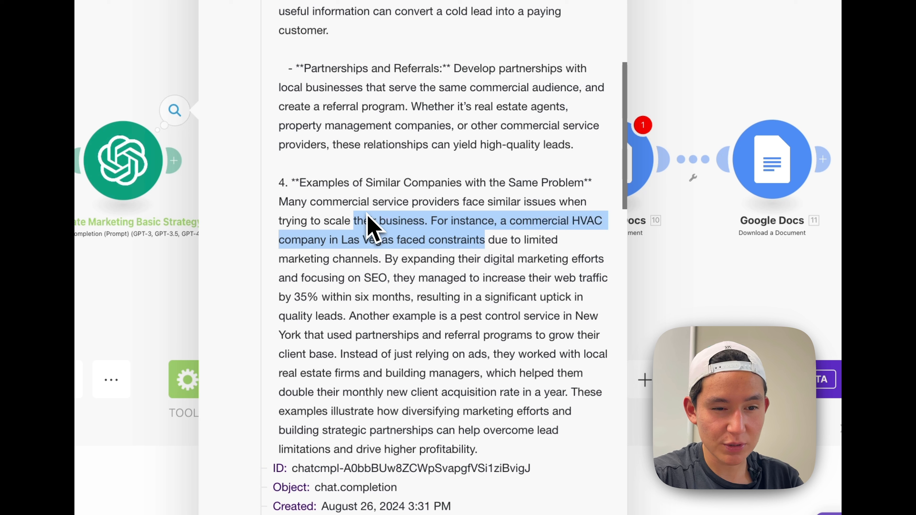
left_click_drag(383, 258, 442, 307)
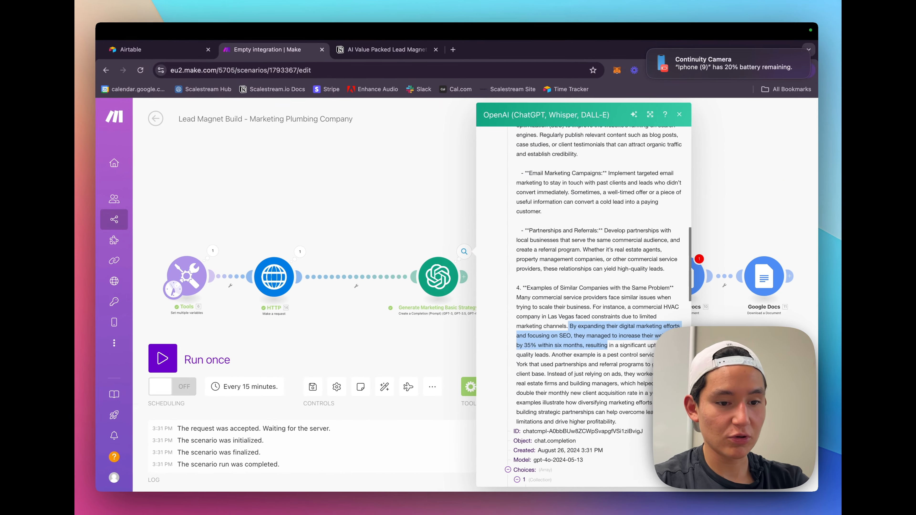
scroll(598, 351, "down", 20)
scroll(598, 350, "up", 5)
Link the Generate Marketing Basic Strategy module to 3 Free Social Media Posts.
scroll(597, 350, "up", 15)
left_click(466, 249)
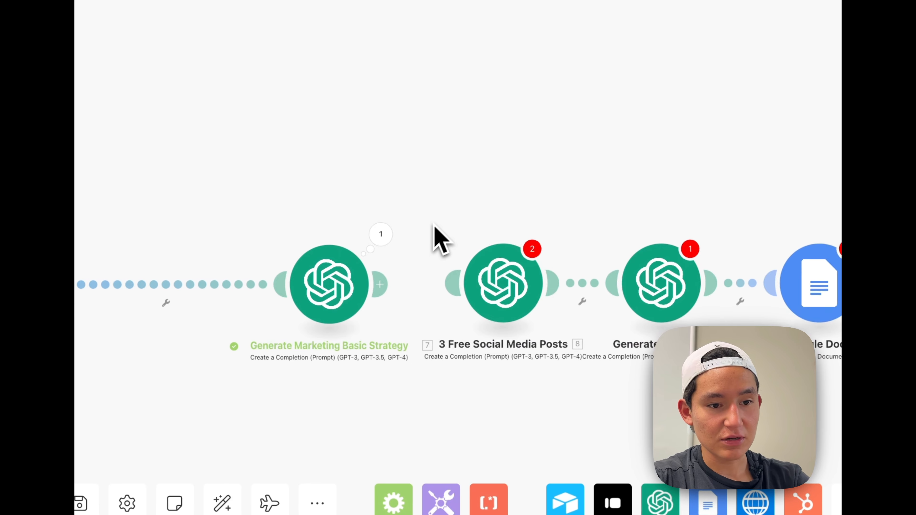
scroll(481, 244, "up", 5)
scroll(383, 207, "down", 3)
left_click_drag(385, 207, 364, 95)
scroll(365, 97, "up", 3)
left_click_drag(284, 205, 281, 137)
left_click_drag(260, 171, 473, 172)
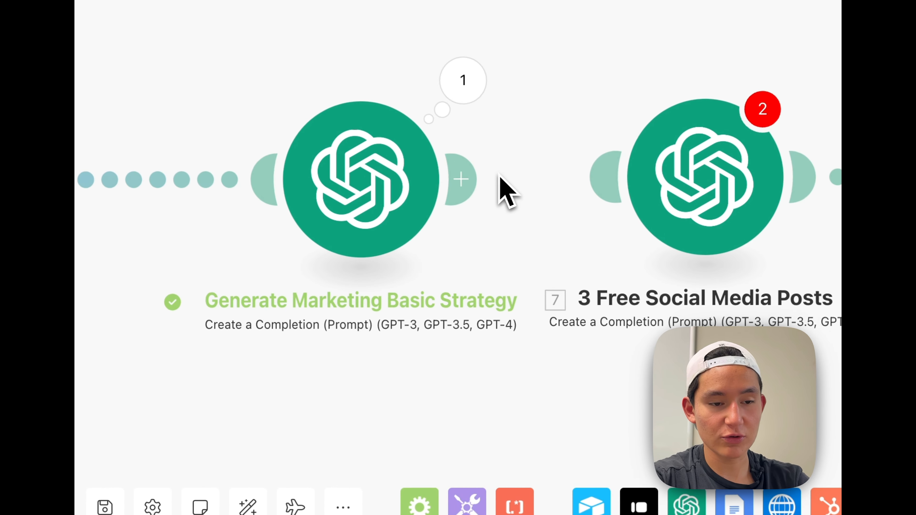
scroll(477, 171, "down", 3)
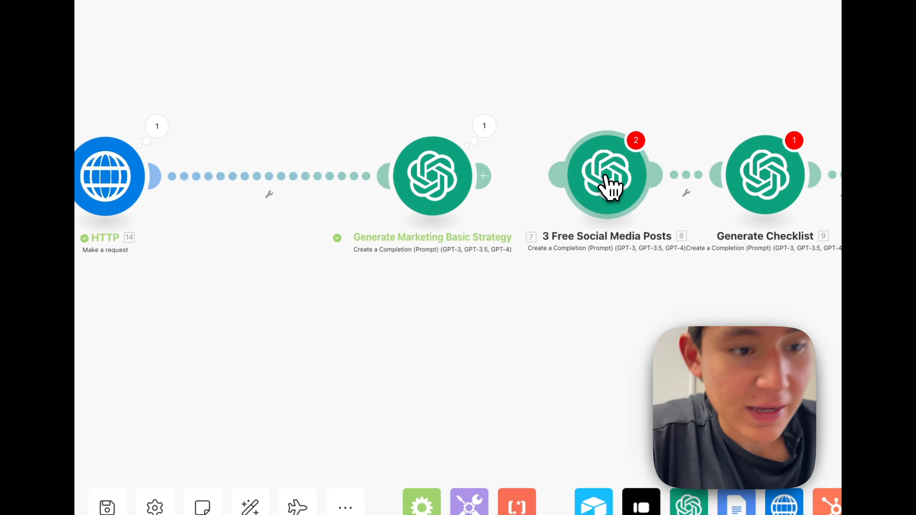
left_click_drag(605, 177, 607, 183)
left_click(607, 183)
left_click(534, 97)
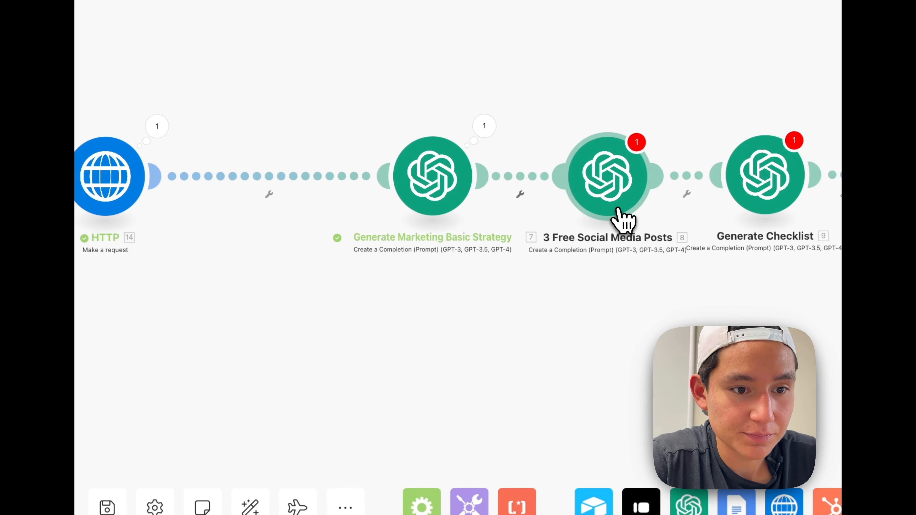
Inspect the strategy step's run output, expanding Choices and its input messages to read the prompt.
left_click(484, 127)
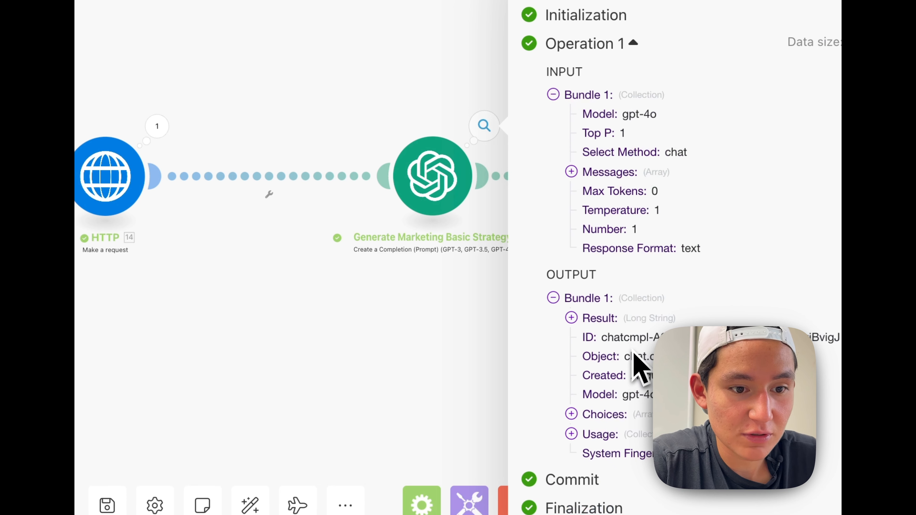
left_click(617, 414)
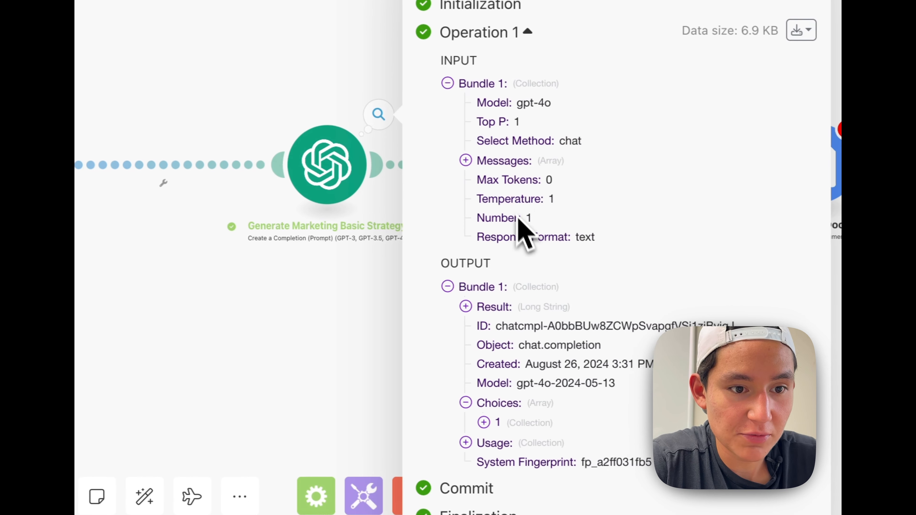
left_click(494, 162)
left_click(495, 199)
left_click(506, 182)
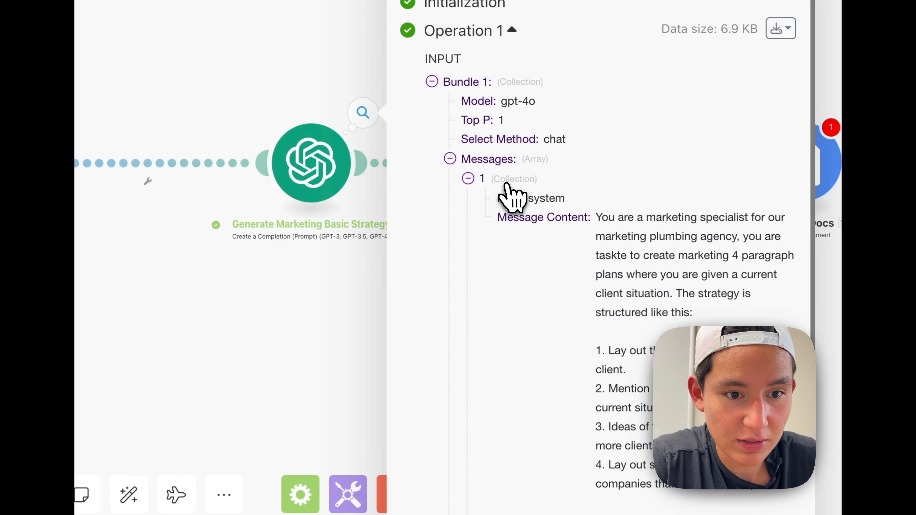
scroll(456, 379, "down", 3)
scroll(460, 389, "up", 3)
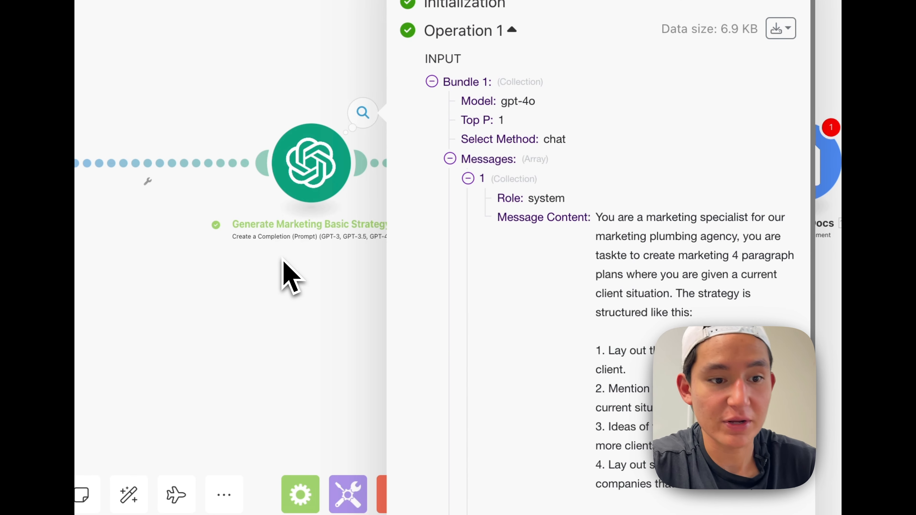
left_click(359, 283)
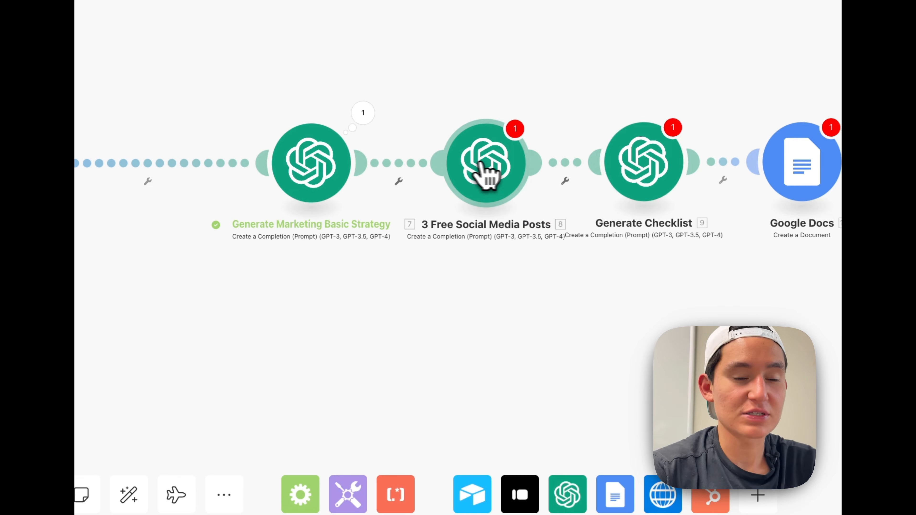
Recheck the strategy run data and bring up the 3 Free Social Media Posts OpenAI settings.
left_click(460, 167)
left_click(363, 113)
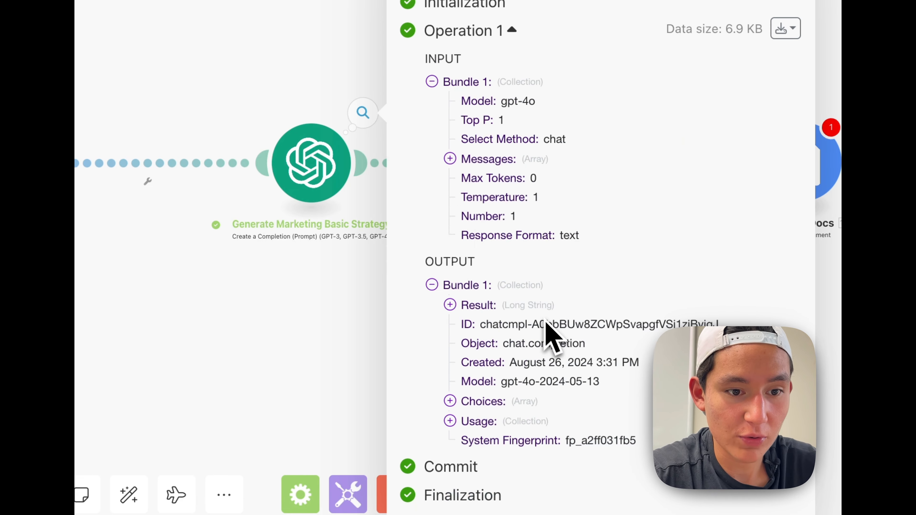
left_click(168, 327)
scroll(585, 202, "up", 5)
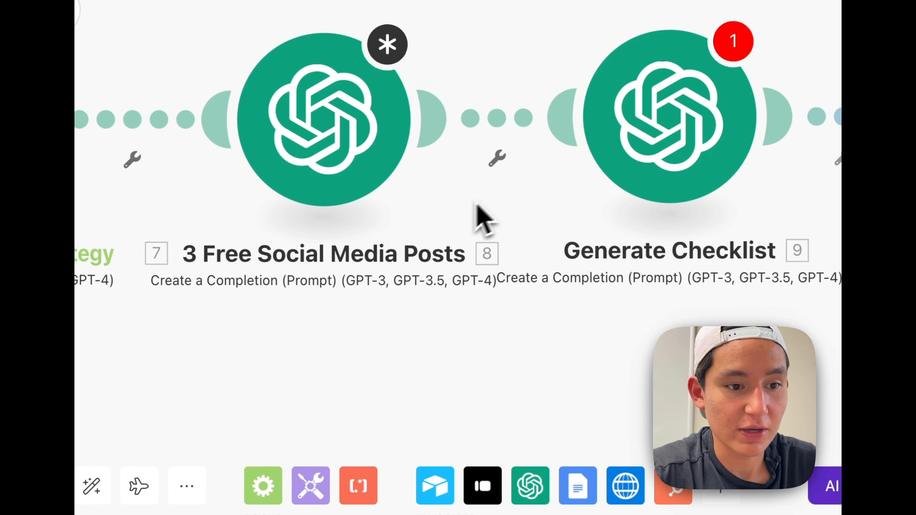
left_click_drag(493, 292, 538, 344)
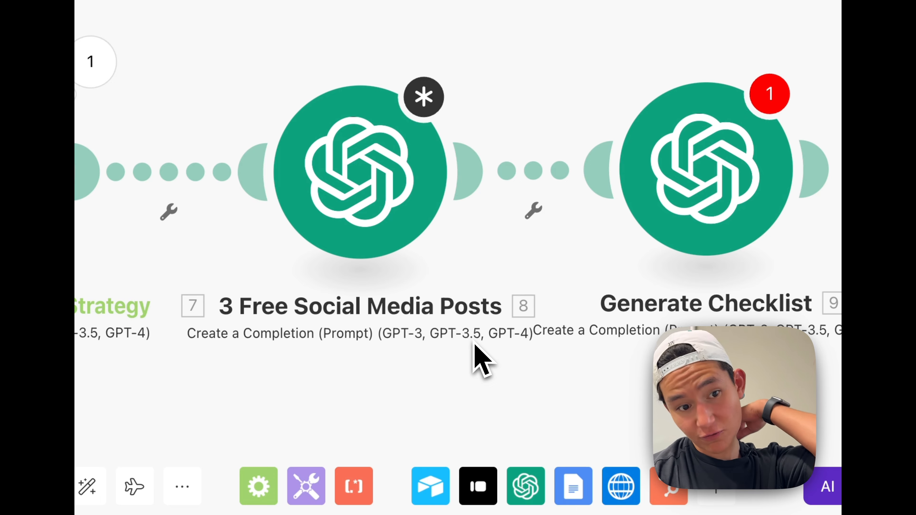
left_click(367, 180)
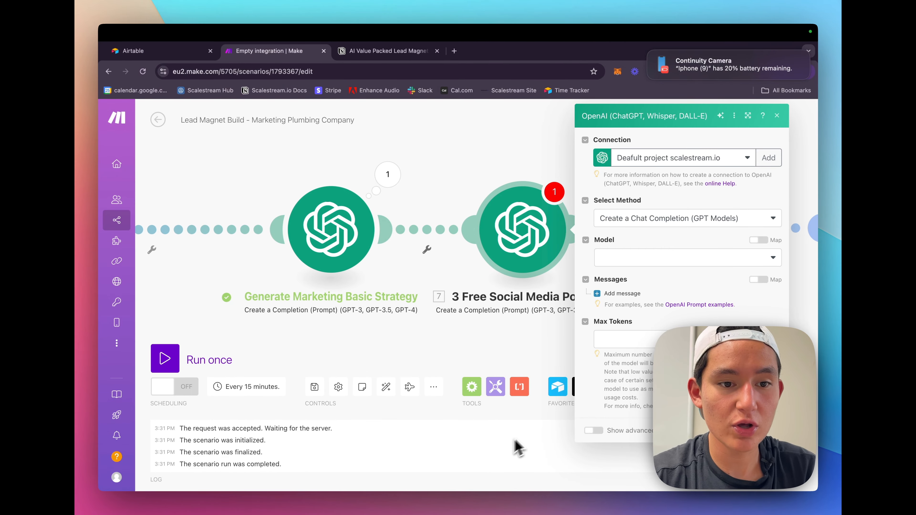
Set the model to gpt-4o, add two prompt messages, and set max tokens to 0.
left_click(627, 257)
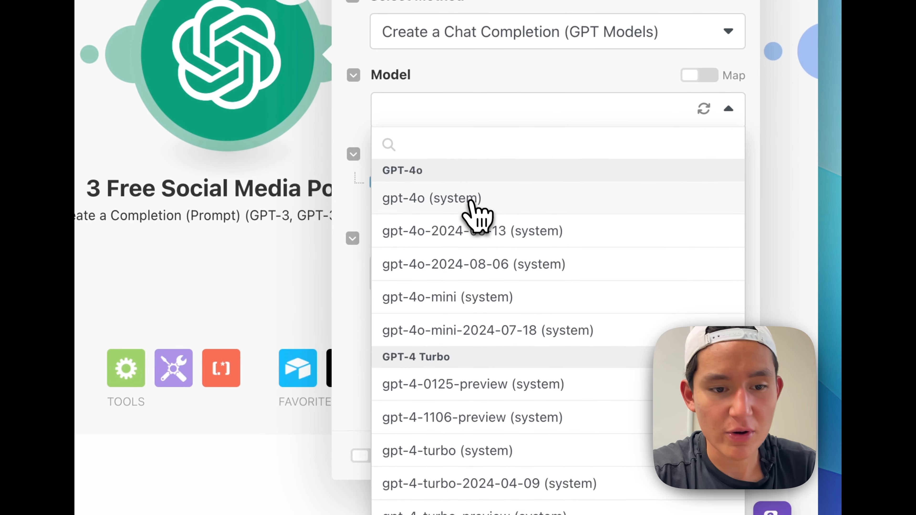
scroll(552, 323, "down", 2)
scroll(548, 304, "up", 2)
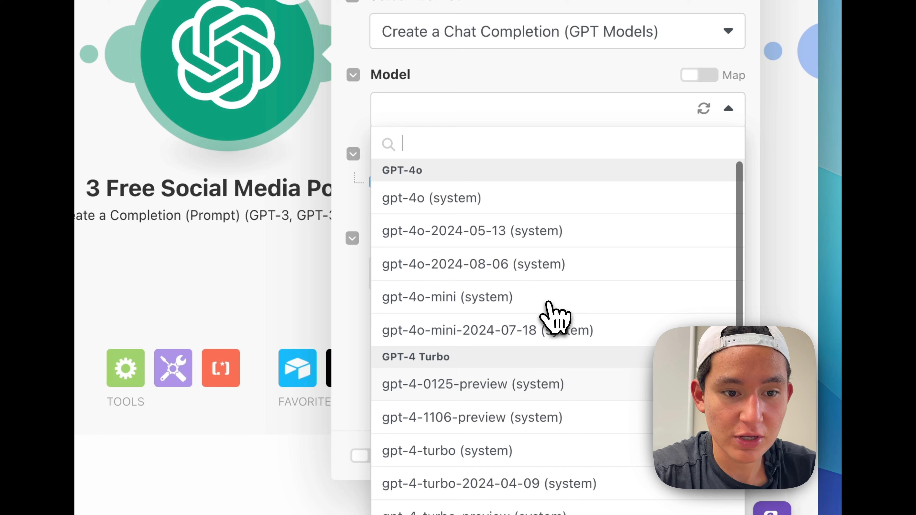
left_click(513, 209)
left_click(427, 180)
scroll(441, 356, "down", 3)
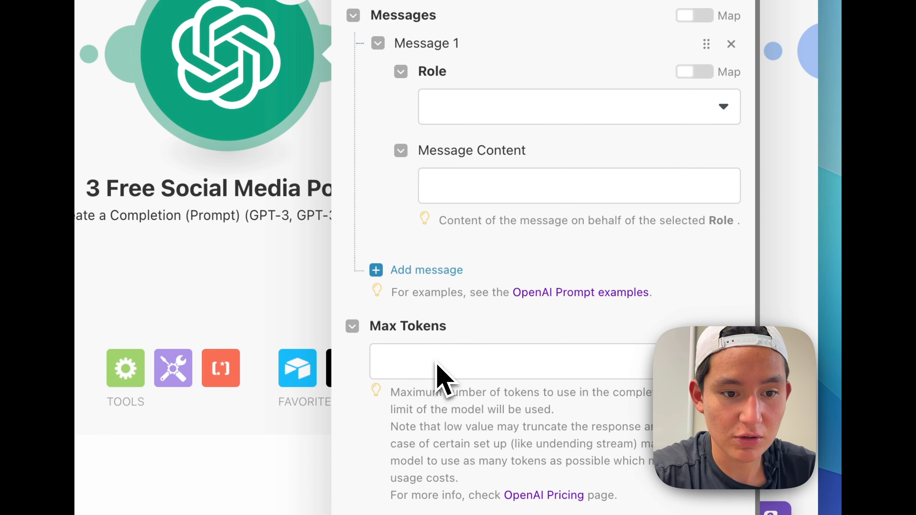
left_click(426, 274)
left_click(421, 357)
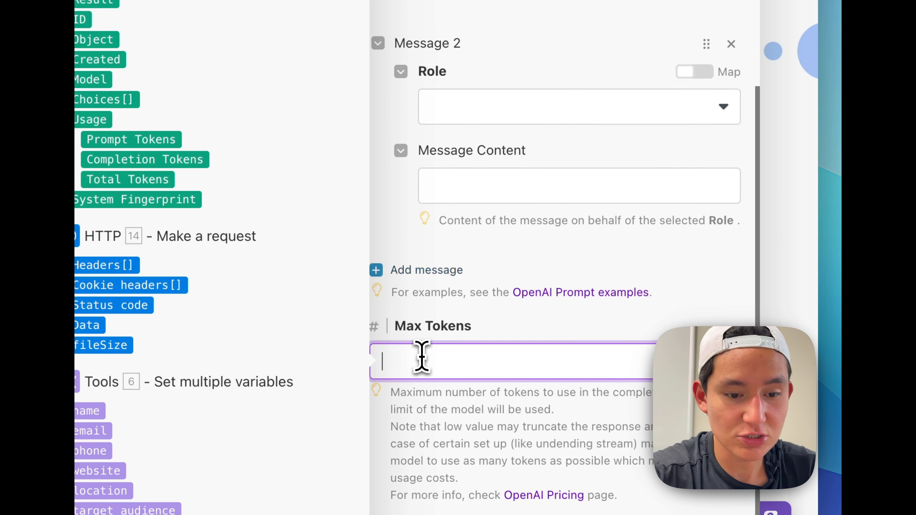
type("0")
left_click(451, 414)
scroll(456, 416, "up", 10)
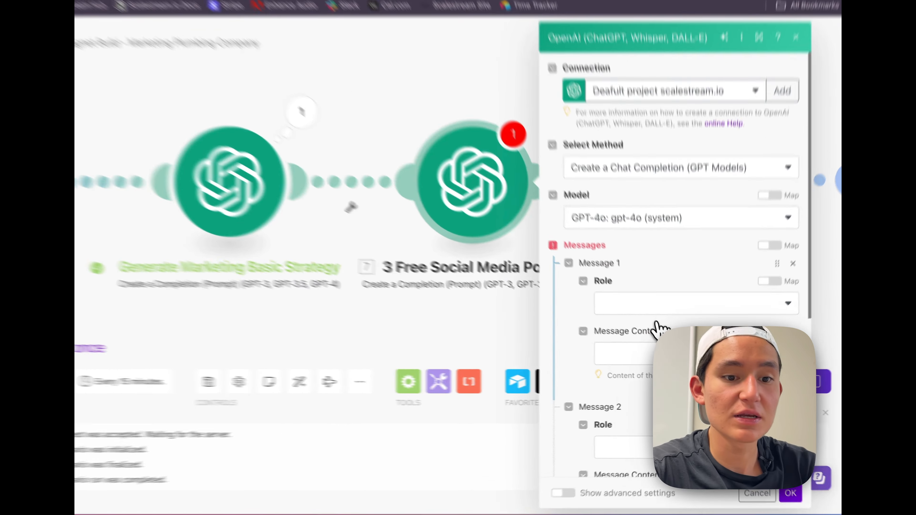
Set Message 1's role to System and Message 2's role to User.
left_click(673, 326)
left_click(663, 346)
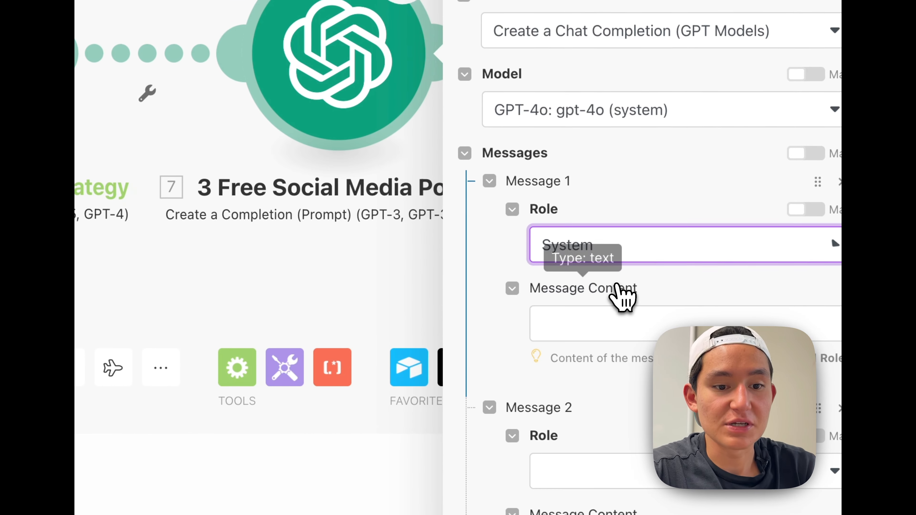
scroll(592, 357, "down", 5)
left_click(620, 278)
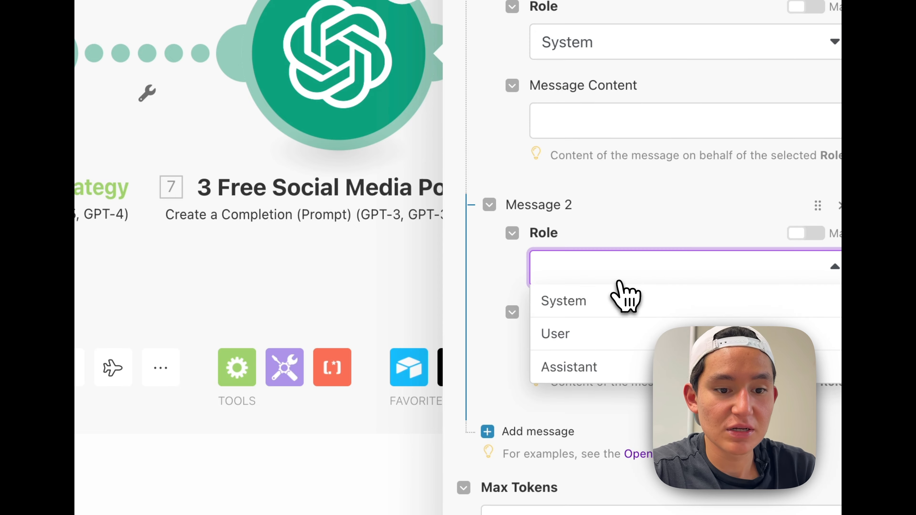
left_click(581, 334)
Copy the strategy module's user prompt with the lead details into Message 2's content.
left_click(591, 347)
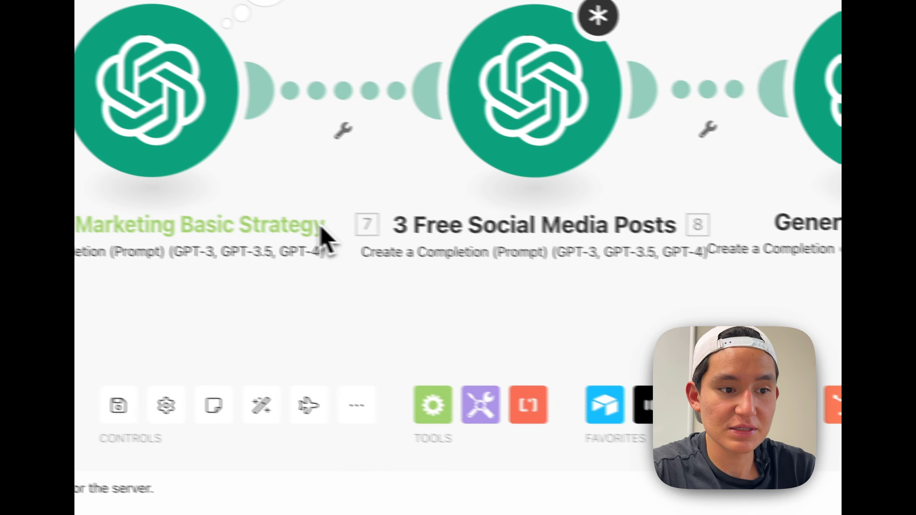
left_click(281, 164)
scroll(577, 379, "down", 10)
left_click_drag(721, 233, 410, 10)
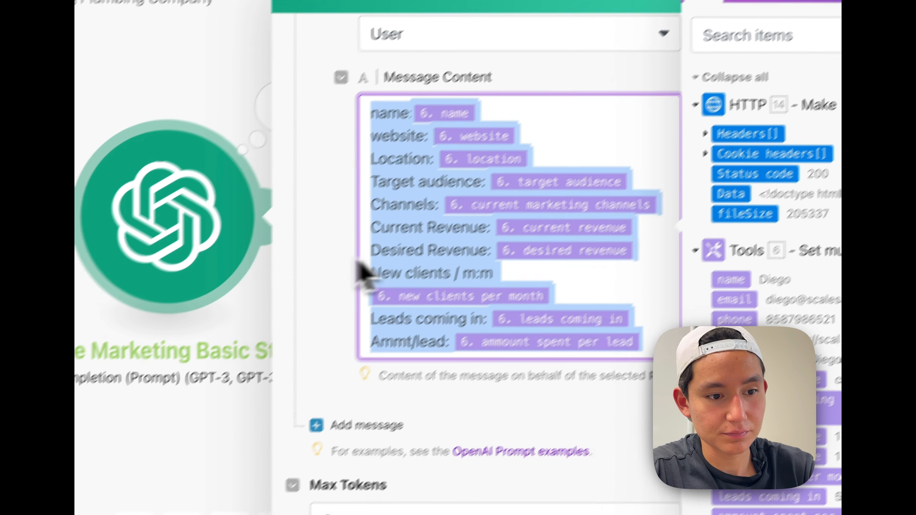
left_click(133, 472)
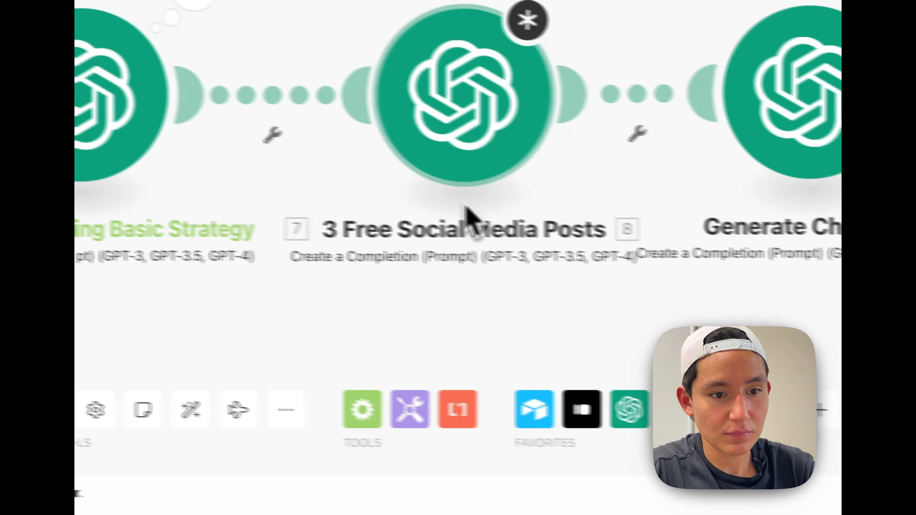
left_click(344, 122)
scroll(634, 403, "down", 10)
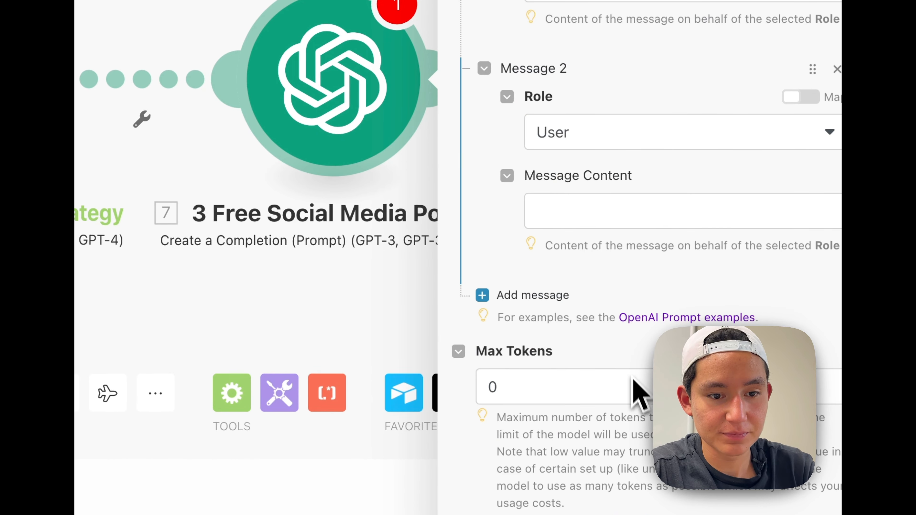
left_click(573, 208)
scroll(626, 337, "down", 5)
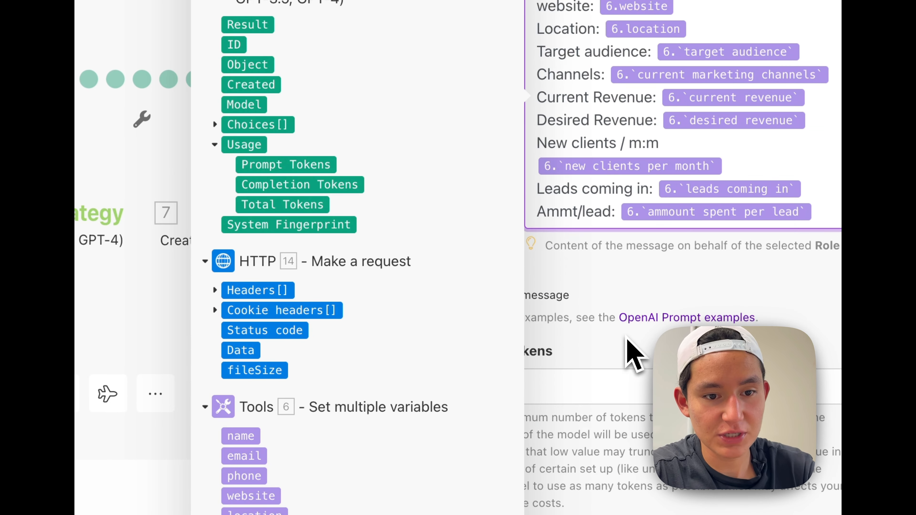
left_click(617, 289)
scroll(616, 281, "up", 10)
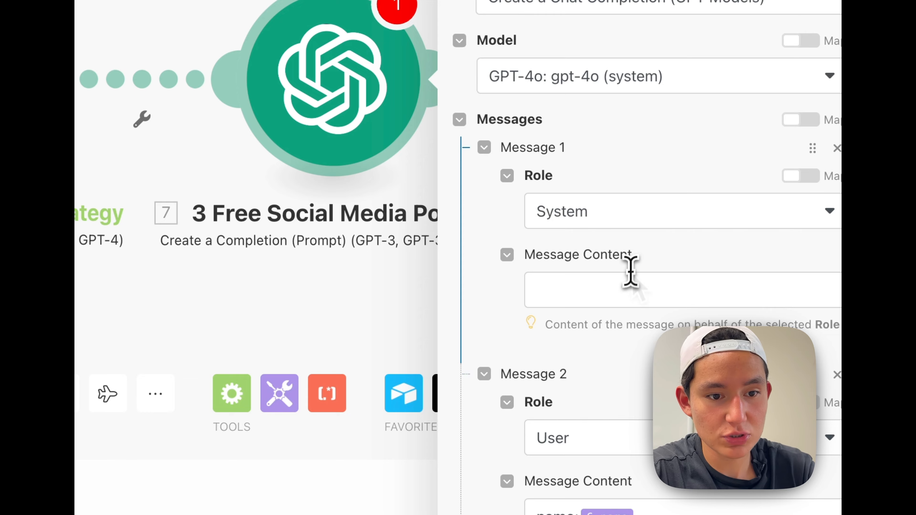
left_click(631, 277)
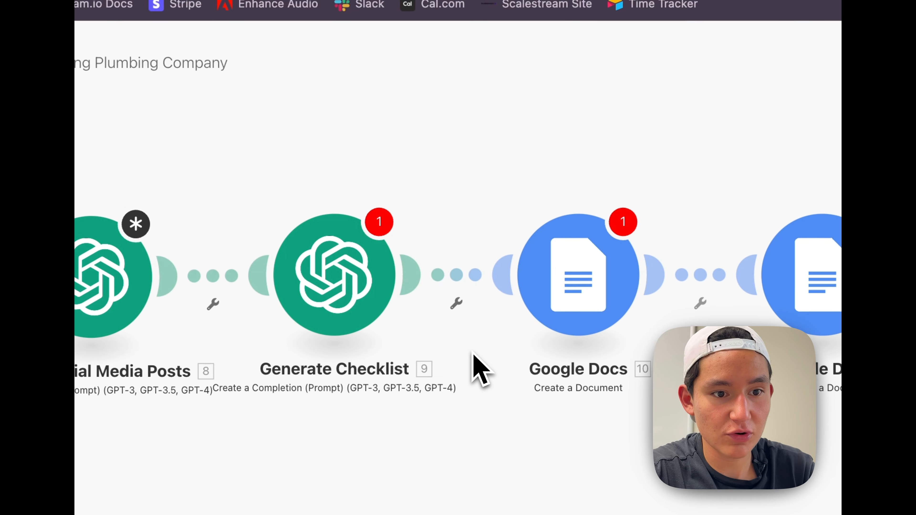
Select Generate Checklist and both Google Docs modules and move them further right.
left_click_drag(399, 209, 622, 313)
left_click(305, 228)
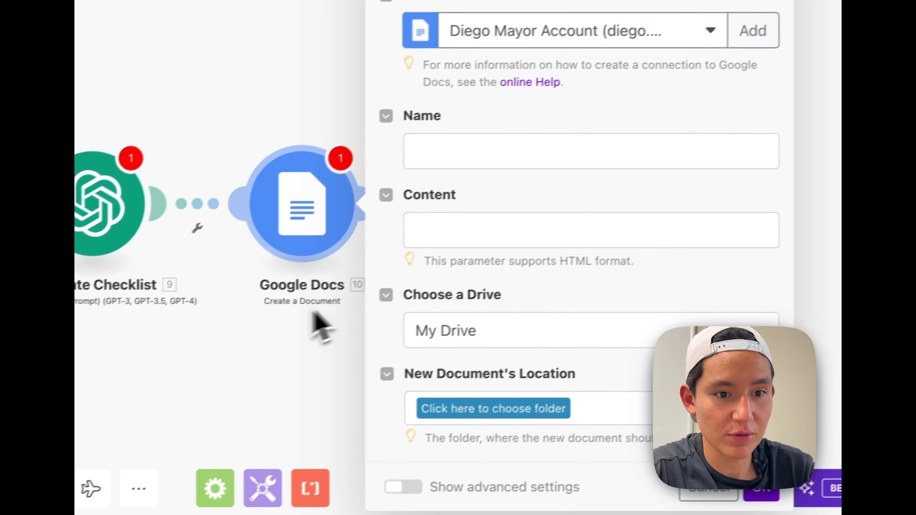
left_click(197, 352)
left_click(268, 236)
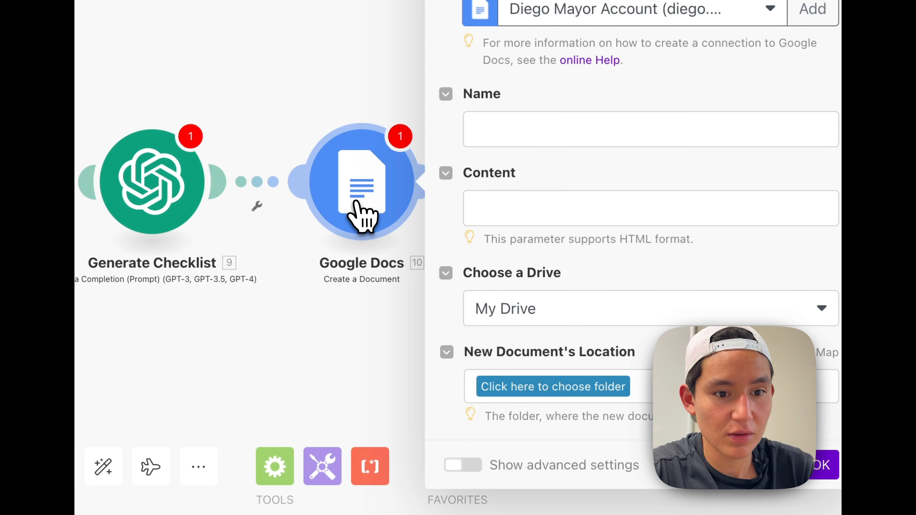
left_click(313, 273)
left_click_drag(681, 247, 297, 171)
left_click_drag(299, 218, 382, 172)
left_click_drag(384, 231, 613, 266)
Unlink the posts module from Generate Checklist.
left_click(441, 260)
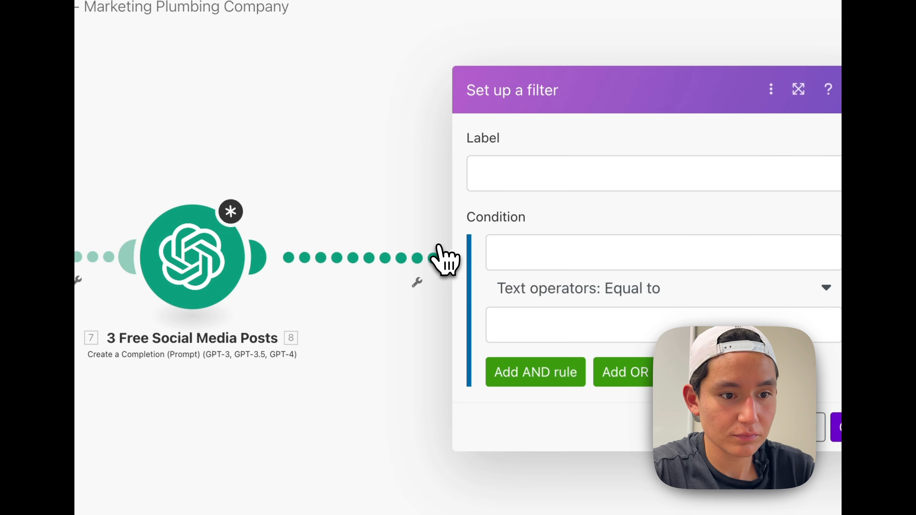
left_click(388, 337)
left_click(378, 274)
left_click(448, 301)
Rename the posts module from 3 to '1 Free Social Media Post'.
scroll(317, 311, "up", 2)
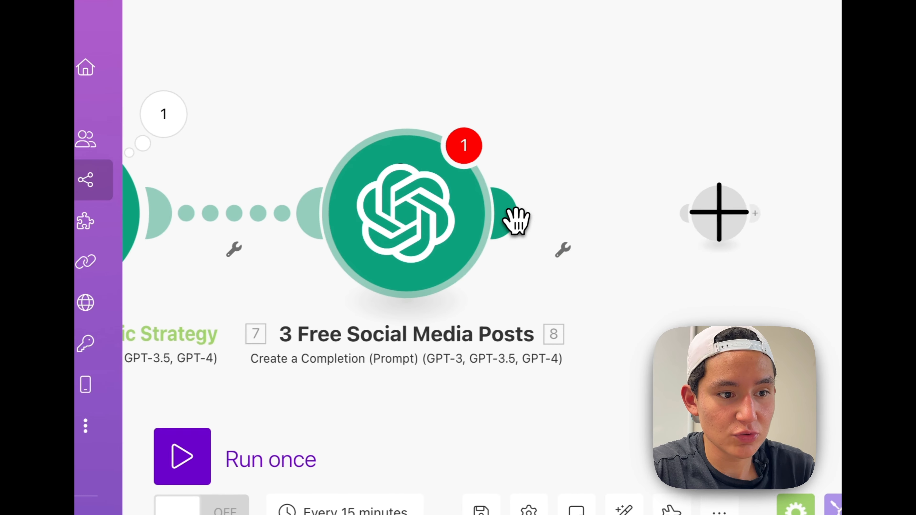
right_click(432, 274)
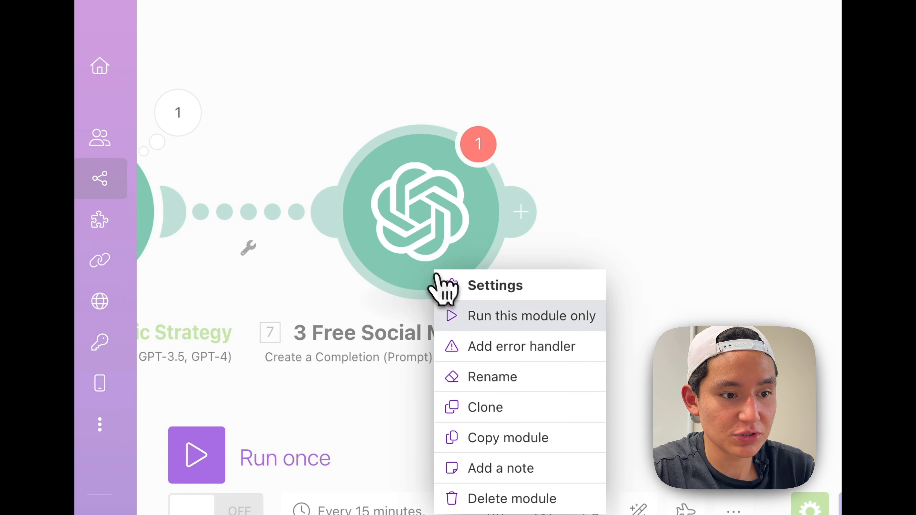
left_click(505, 376)
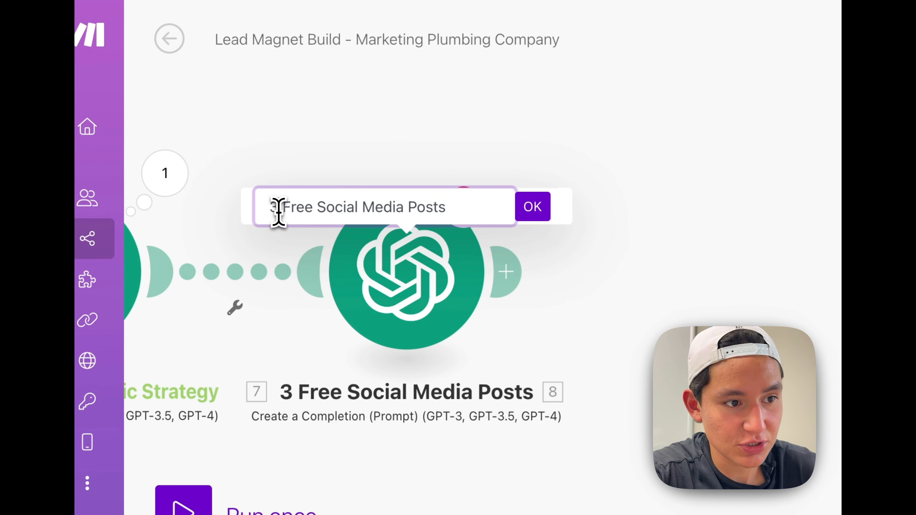
left_click(278, 211)
key("BackSpace")
type("1")
left_click(457, 204)
Add an OpenAI Generate an Image module using Dall-E 3 after the post module.
left_click(529, 208)
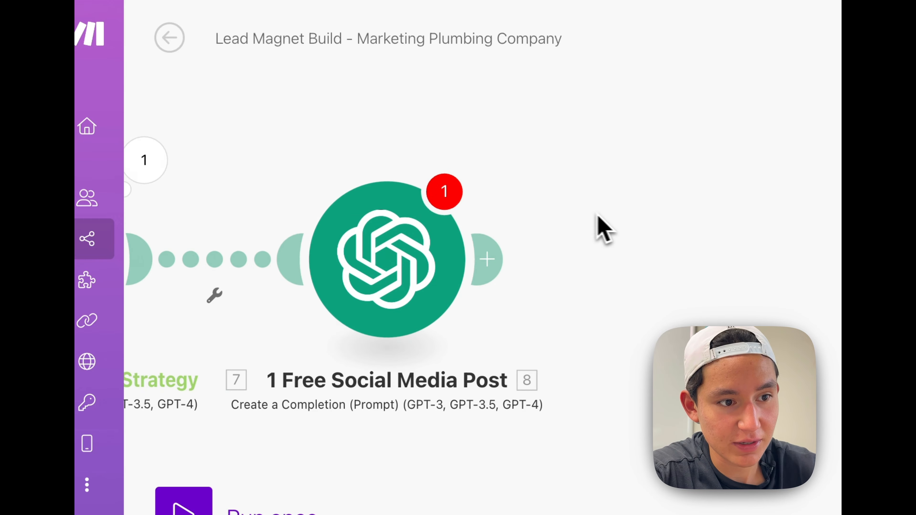
left_click(482, 224)
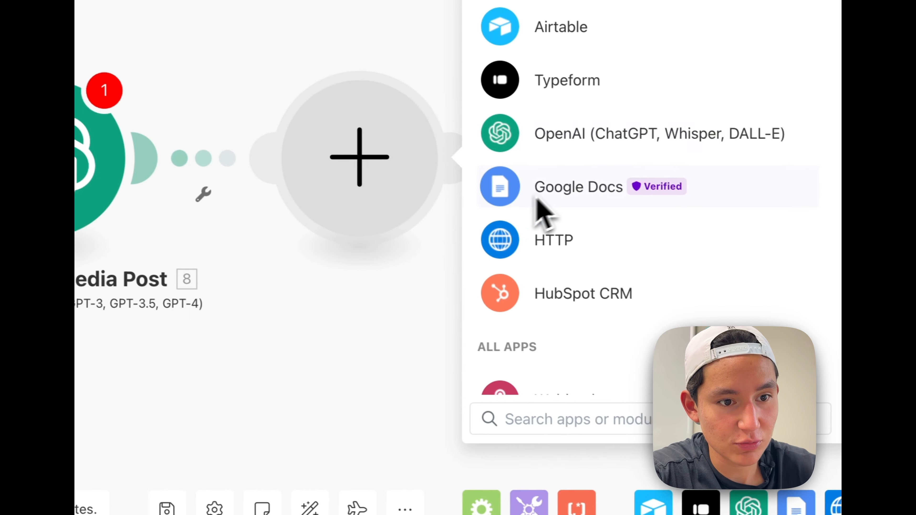
left_click(548, 130)
scroll(595, 310, "down", 15)
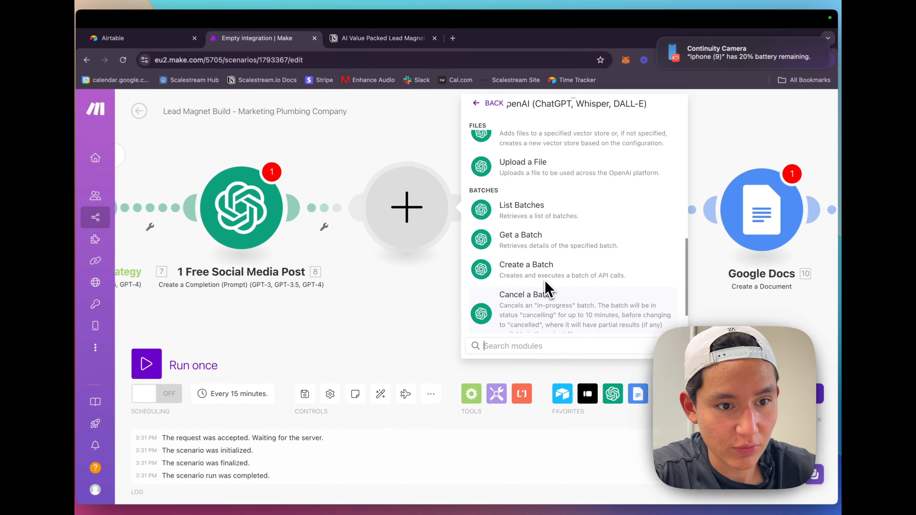
scroll(578, 298, "up", 10)
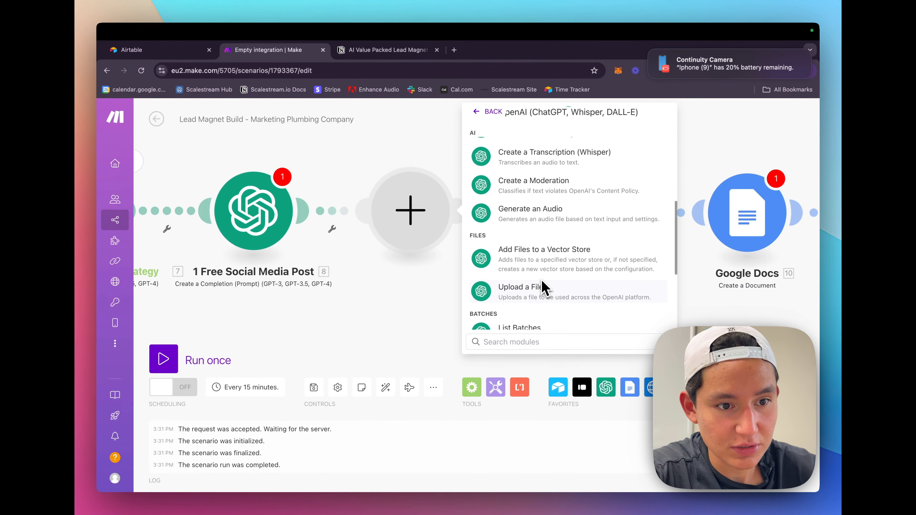
scroll(542, 283, "up", 5)
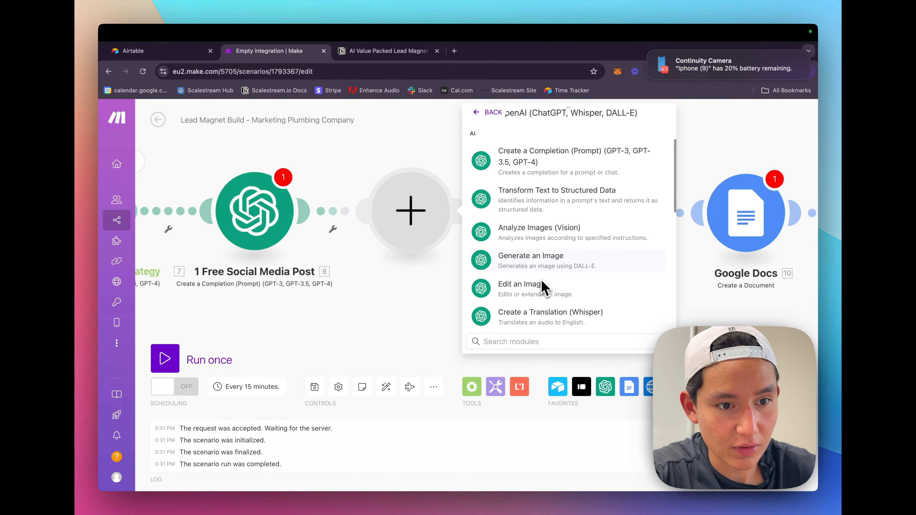
left_click(550, 274)
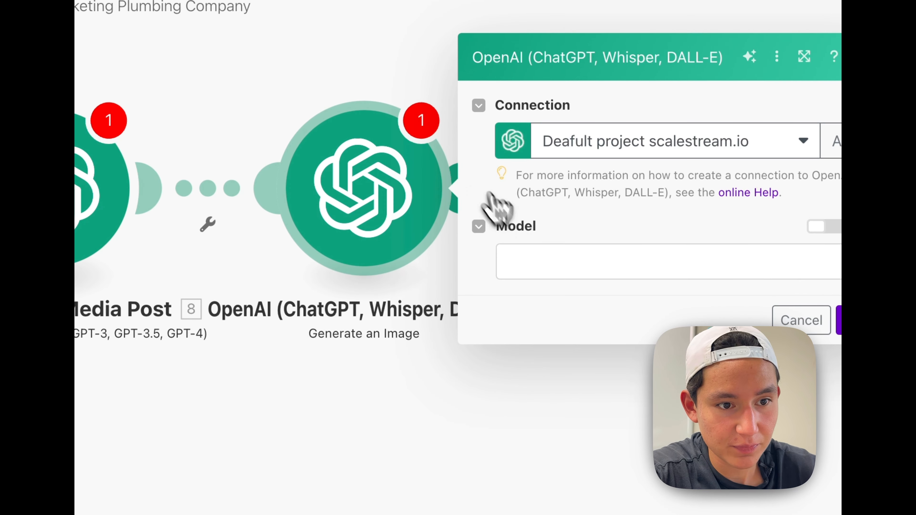
left_click(552, 262)
left_click(601, 304)
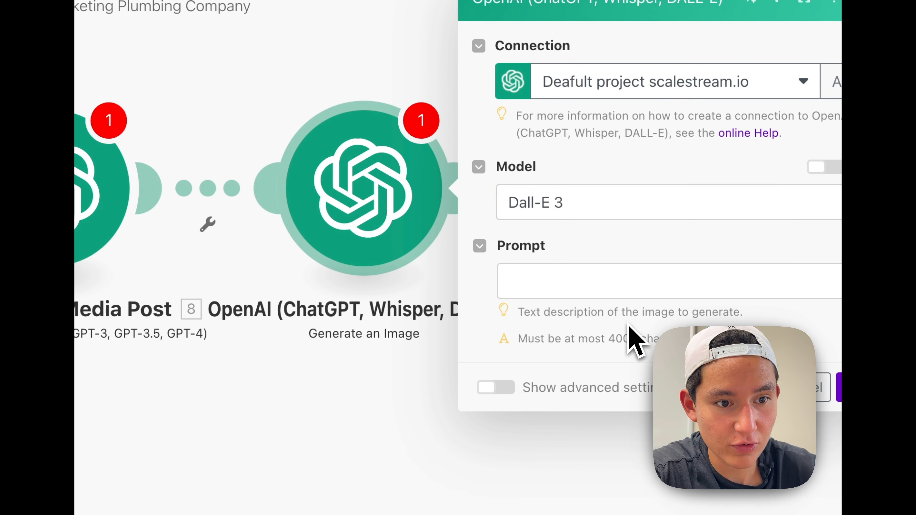
left_click(393, 397)
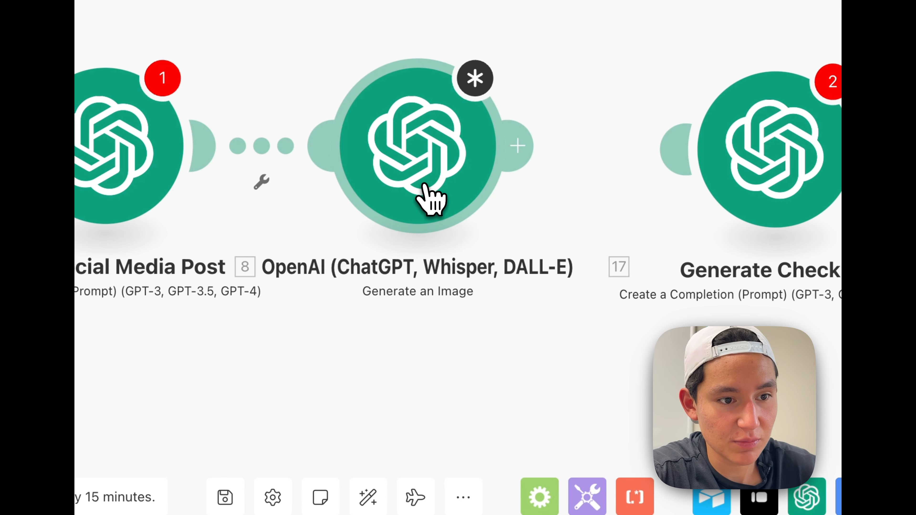
Rename the image module to 'Generate Post IMAGE'.
right_click(429, 196)
left_click_drag(486, 265, 483, 293)
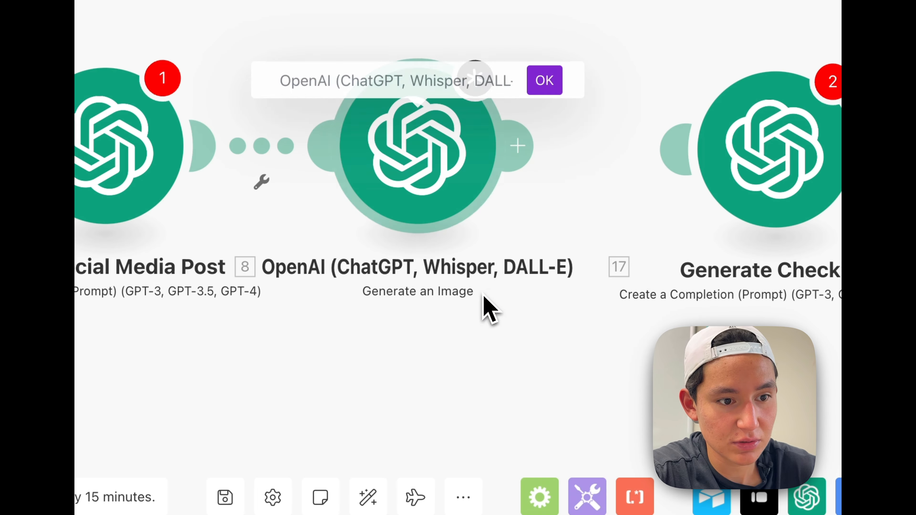
type("Generate Post")
type(" IMAGE")
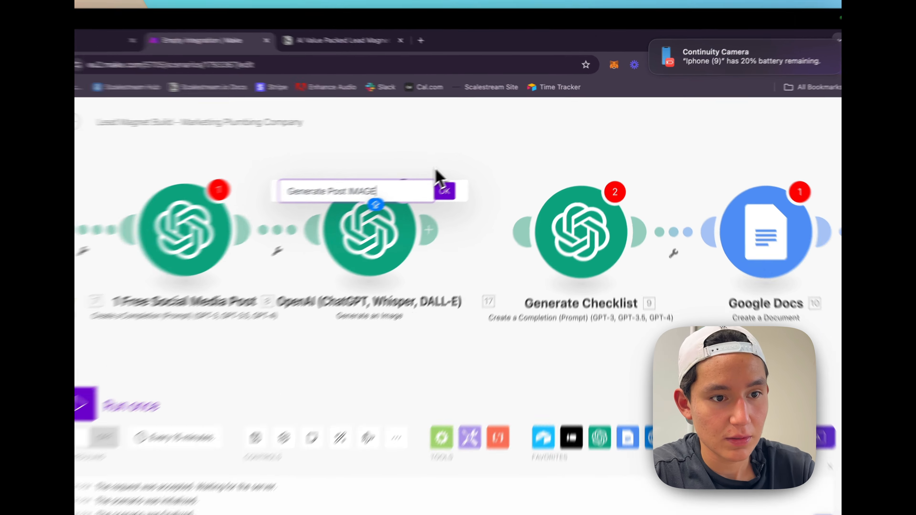
left_click(474, 178)
Copy the starting prompt from the Generate Marketing Basic Strategy module's settings.
left_click_drag(189, 197, 627, 139)
left_click(290, 233)
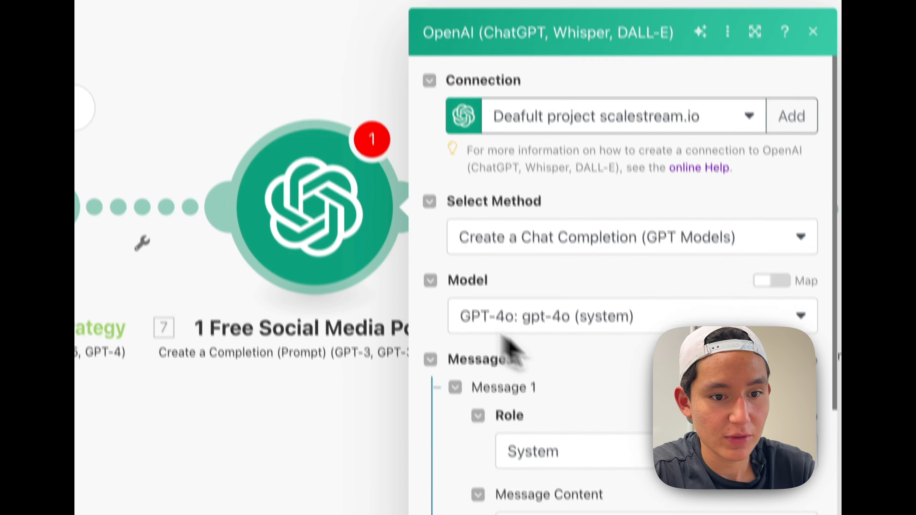
scroll(613, 339, "down", 5)
scroll(640, 318, "up", 3)
left_click(565, 246)
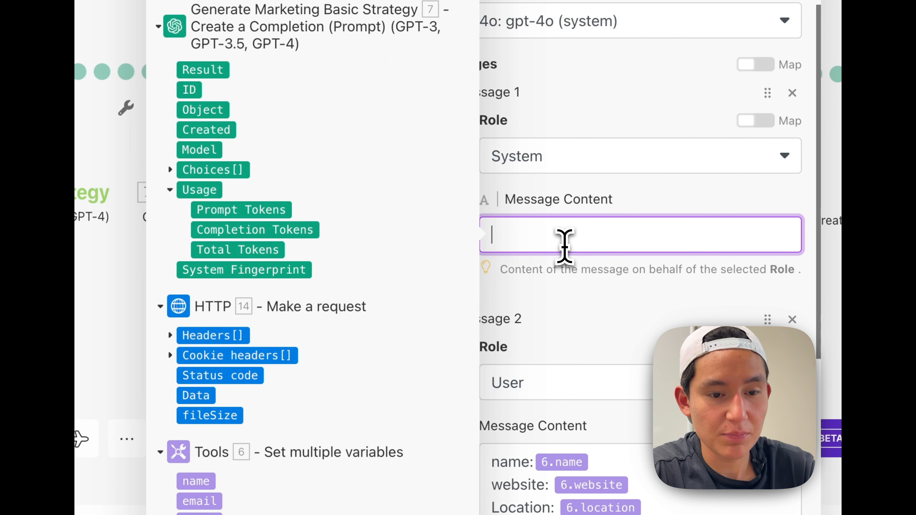
left_click(123, 303)
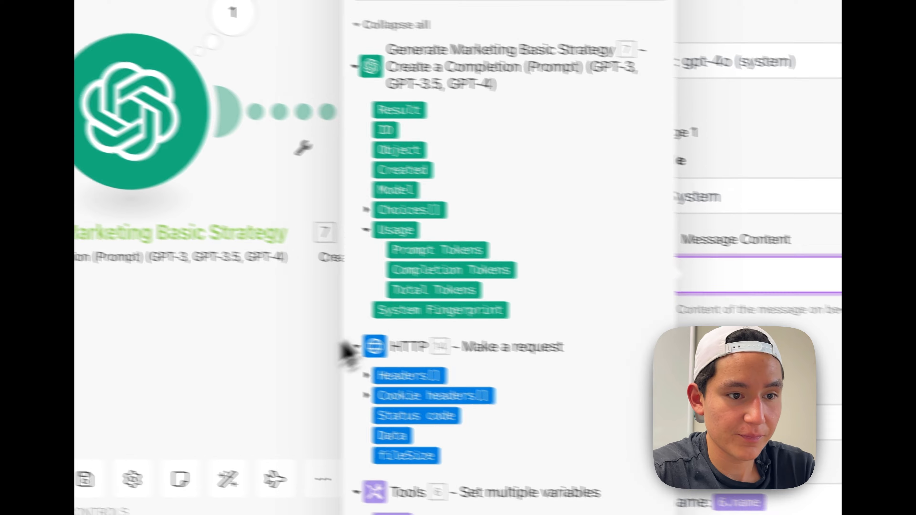
left_click(289, 159)
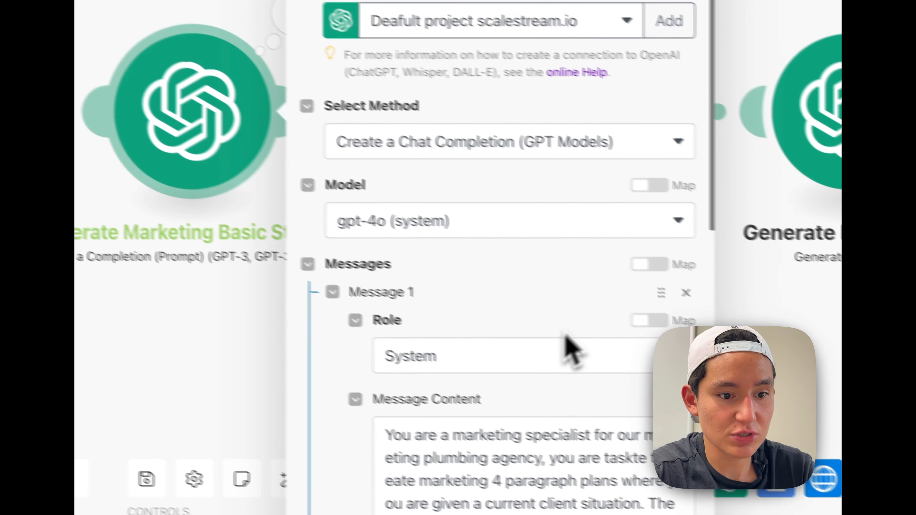
scroll(573, 348, "down", 5)
left_click_drag(288, 181, 552, 204)
key("super+c")
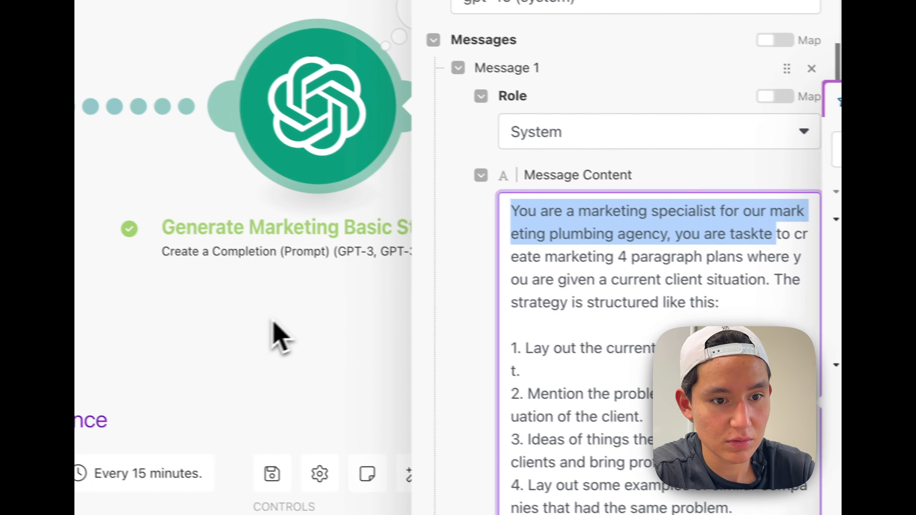
left_click(274, 319)
left_click(663, 163)
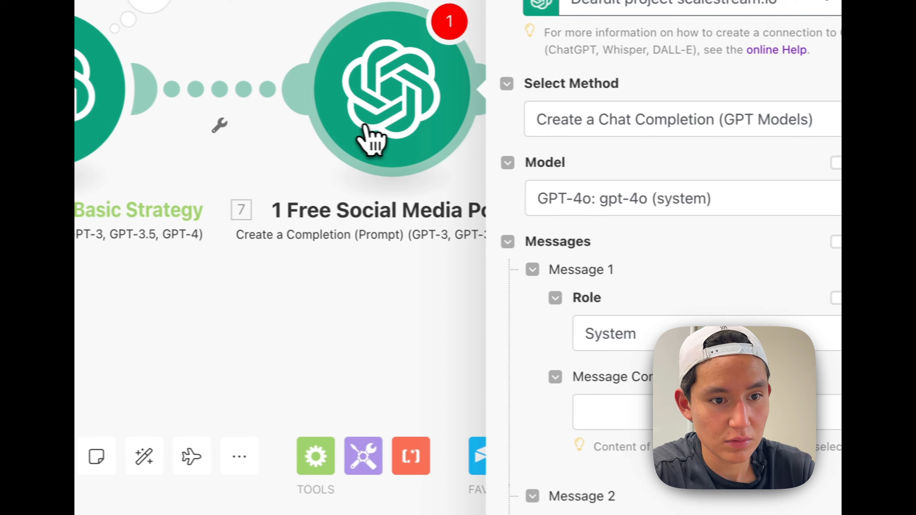
left_click(624, 399)
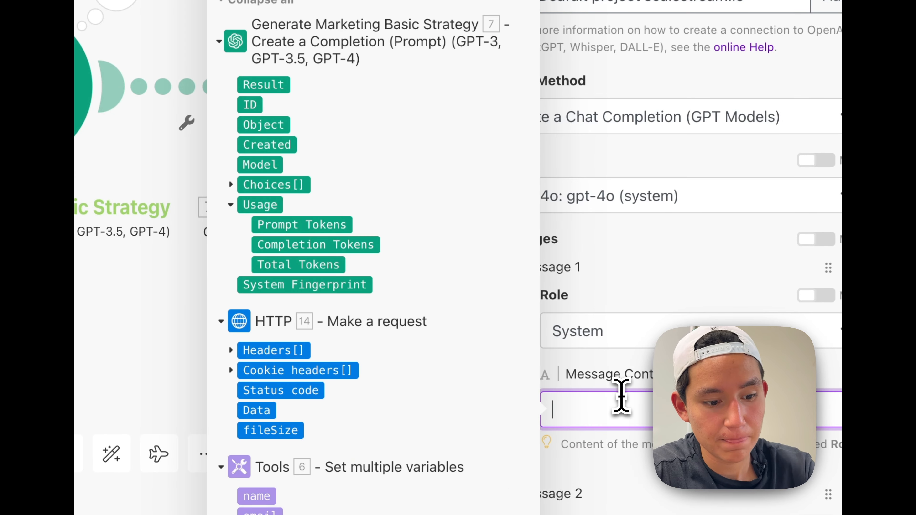
Paste the starting prompt into the system message and add the free post task and business-relevance line.
key("super+v")
scroll(627, 408, "down", 5)
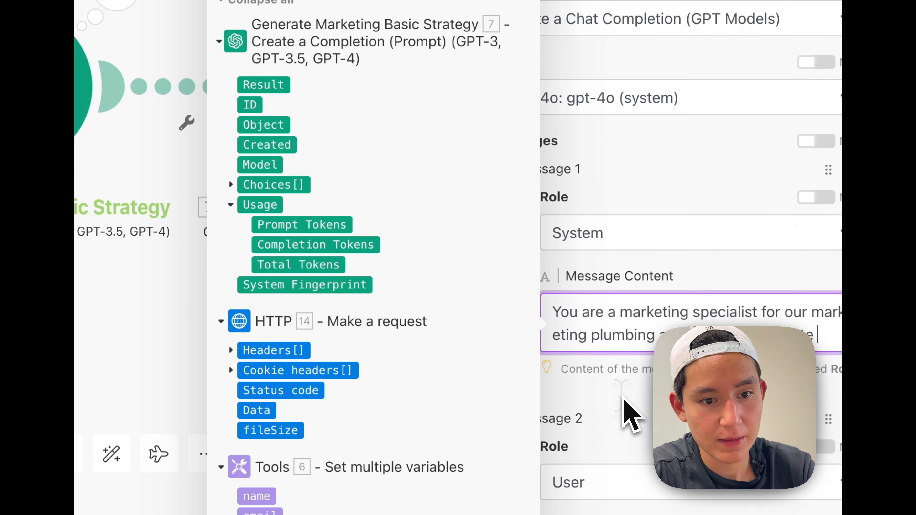
type("d to")
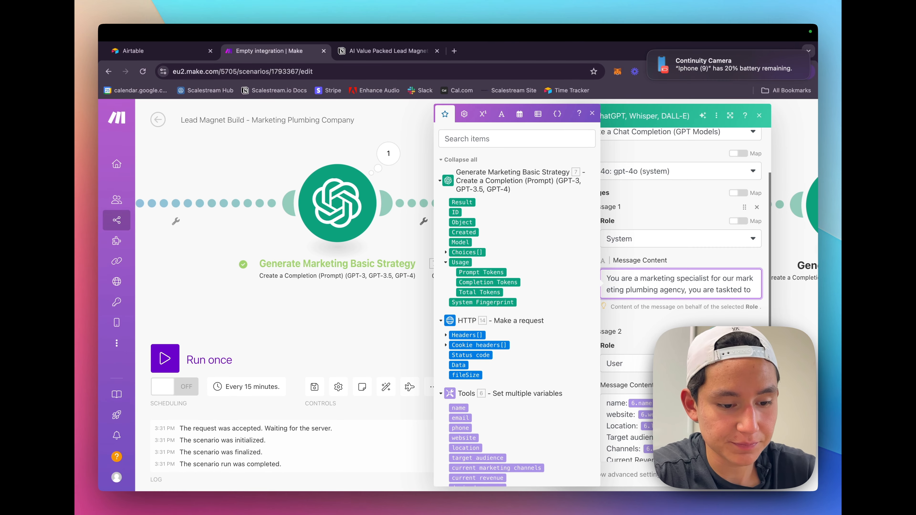
type(" do")
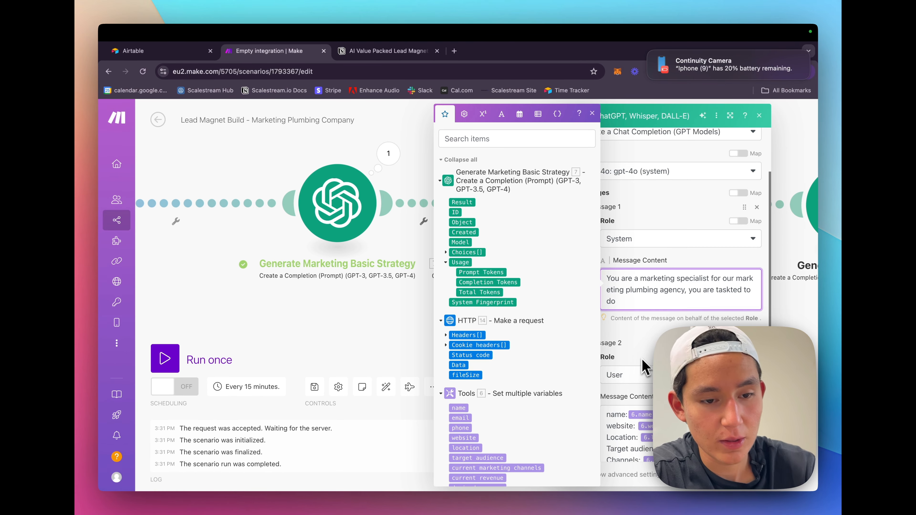
key("BackSpace")
key("BackSpace")
type("cre")
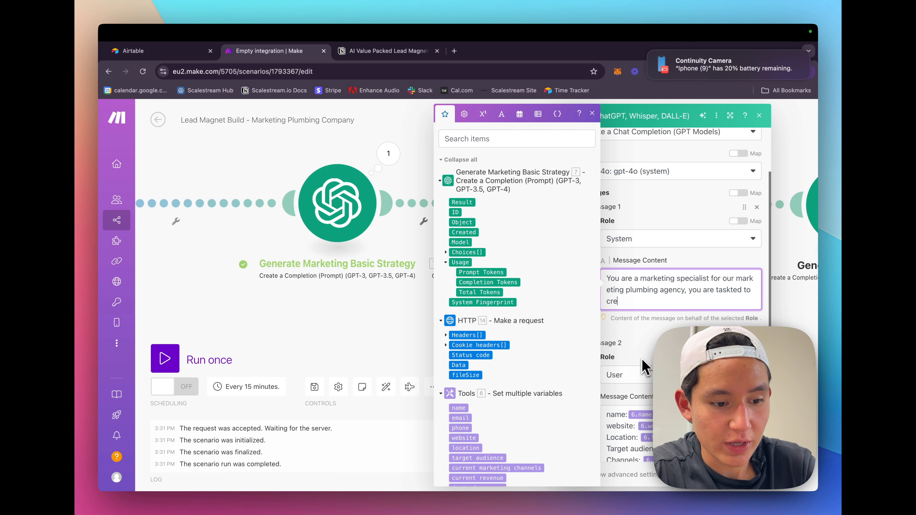
type("ate a free post for our client's s")
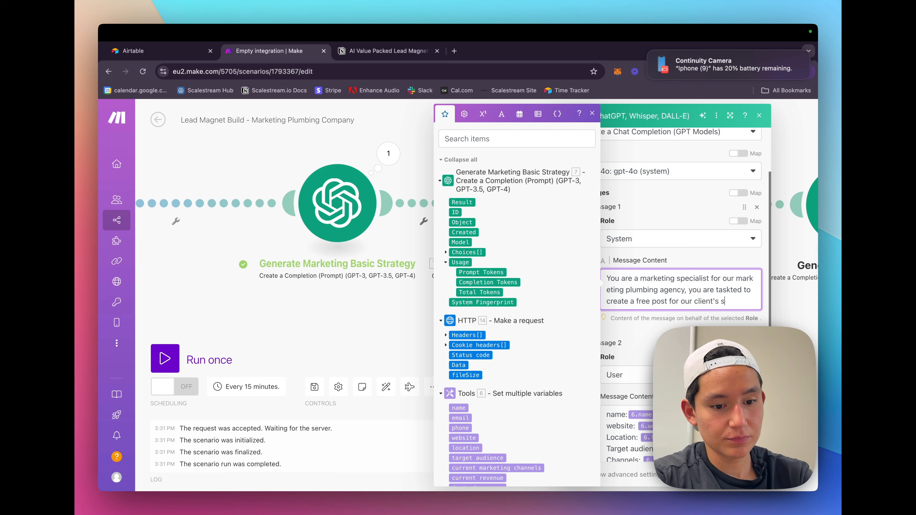
type("dia")
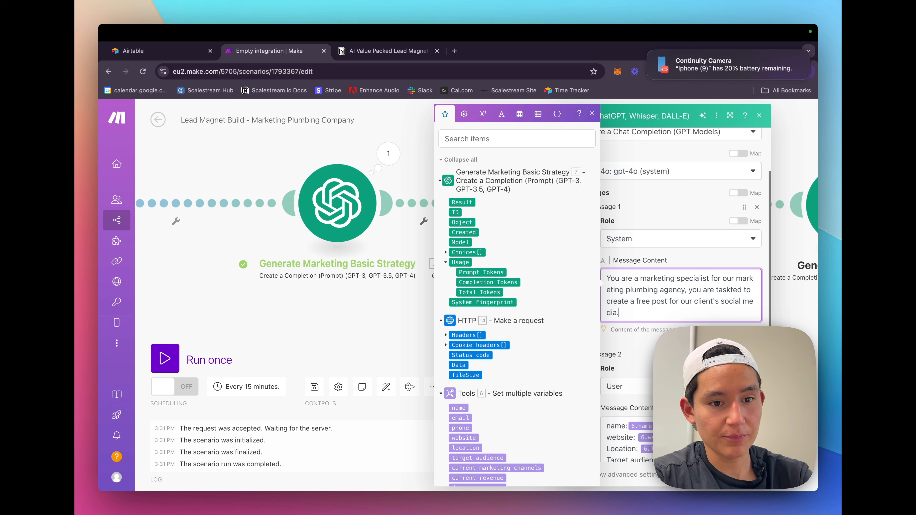
type(".")
key("Return")
key("Return")
type("t")
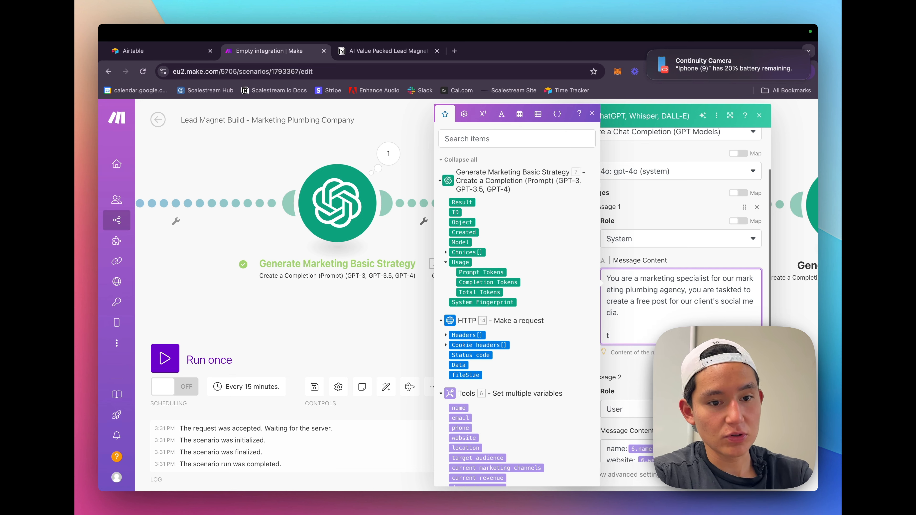
type("he post needs")
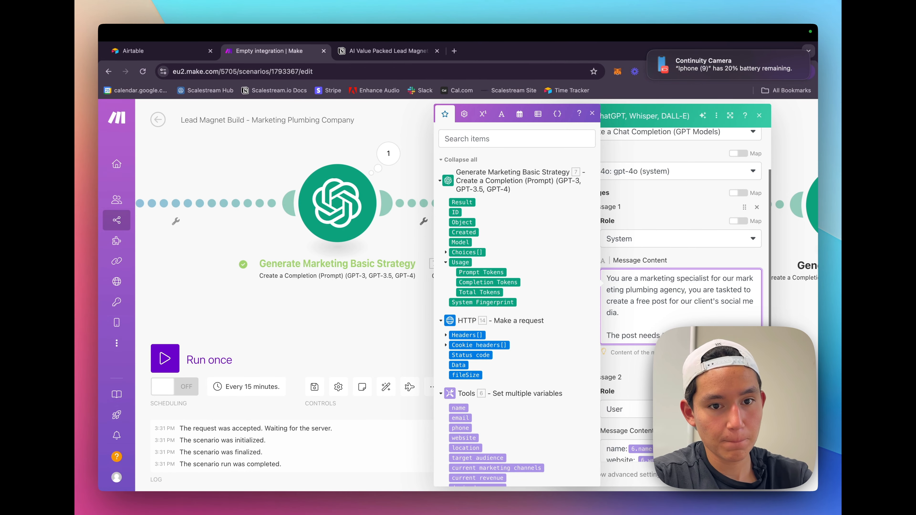
type("t's busine")
key("BackSpace")
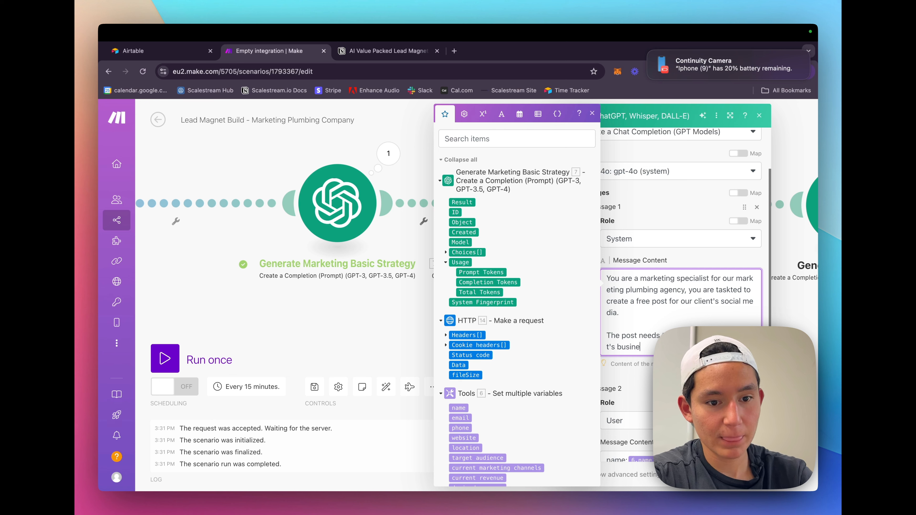
type("ess")
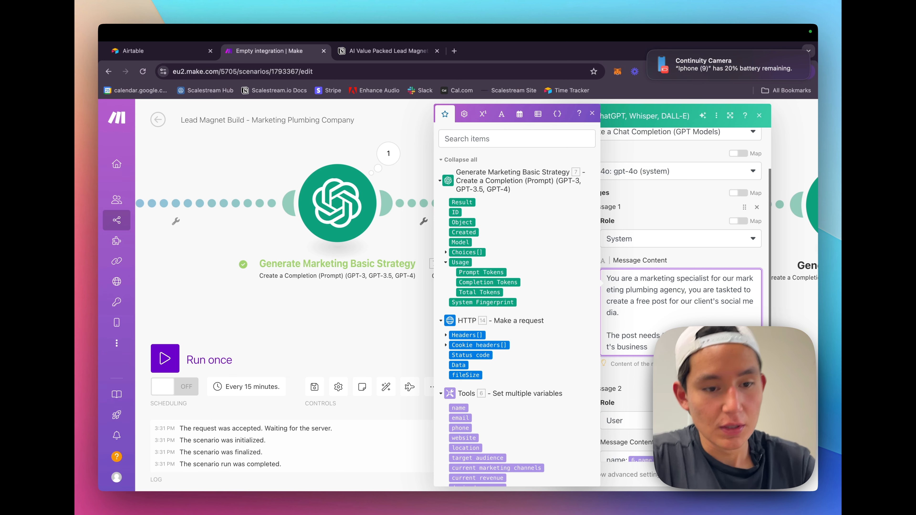
type(".")
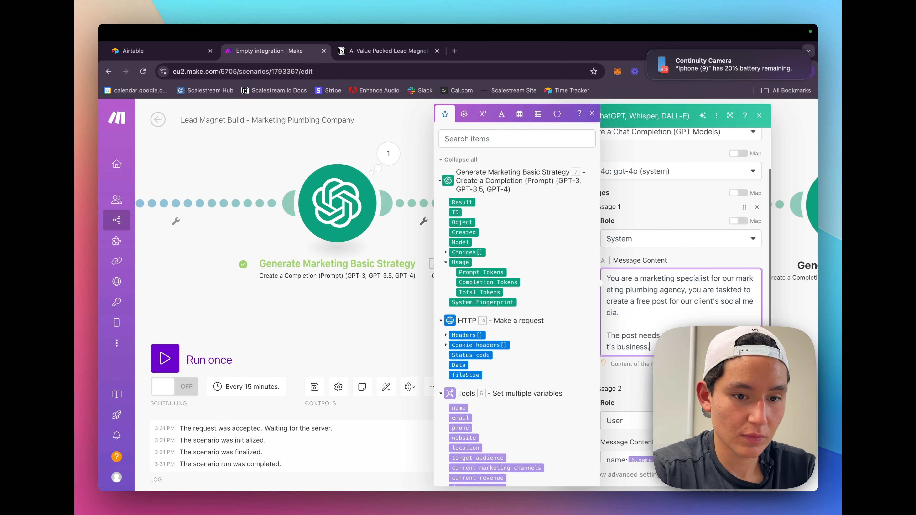
Add the format instruction followed by a 'Post: Text' line.
key("Return")
key("Return")
type("The ")
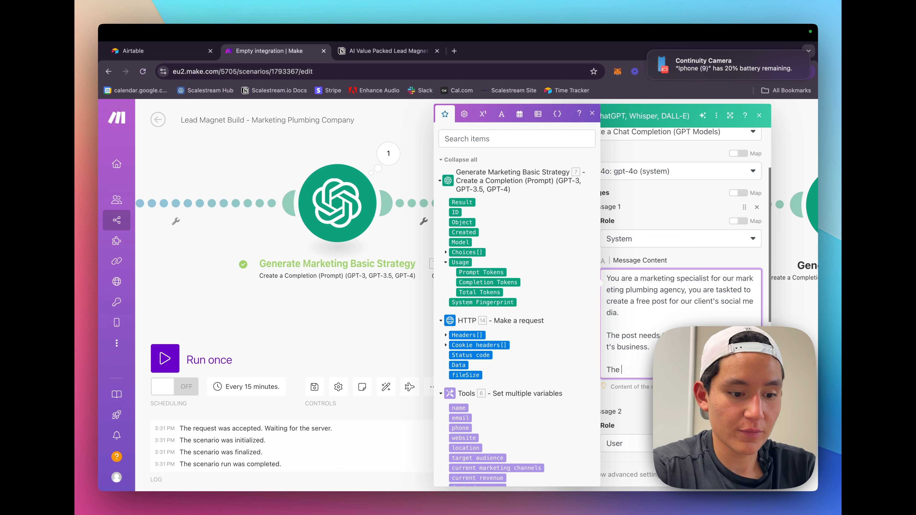
type("format of")
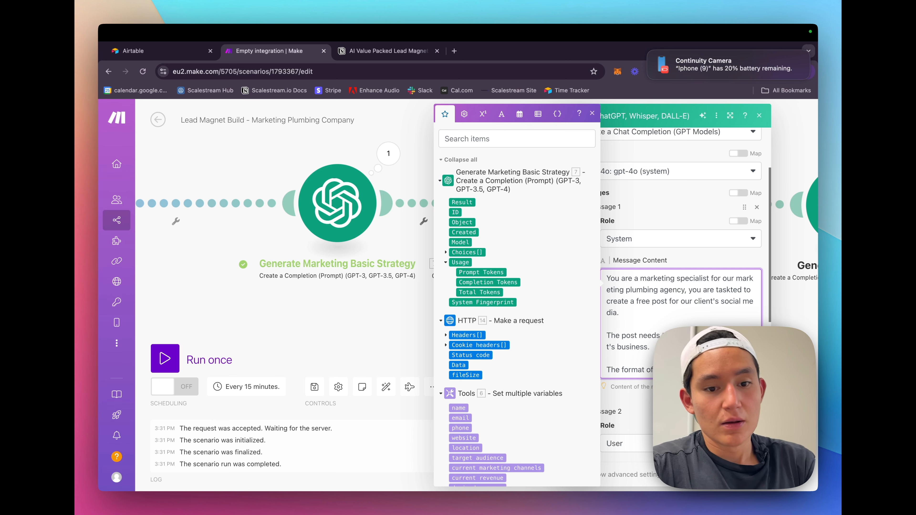
key("Return")
key("Return")
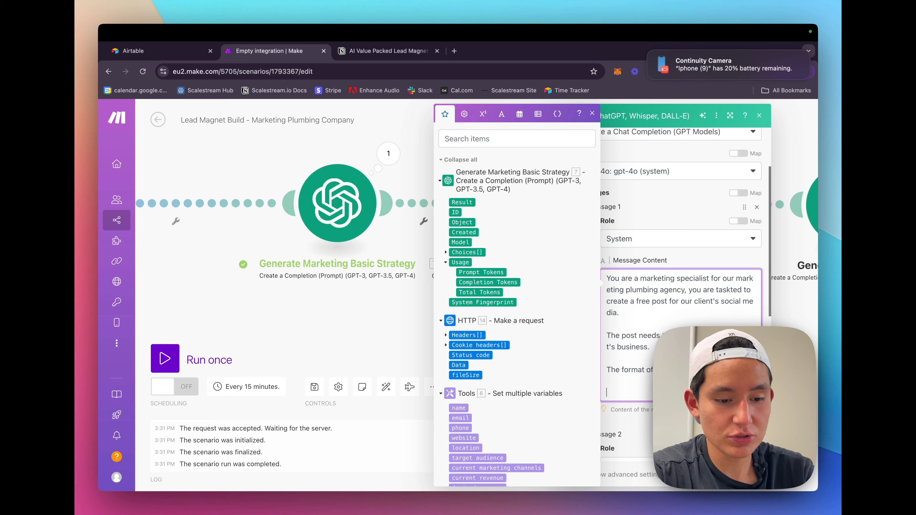
type("Post: Te")
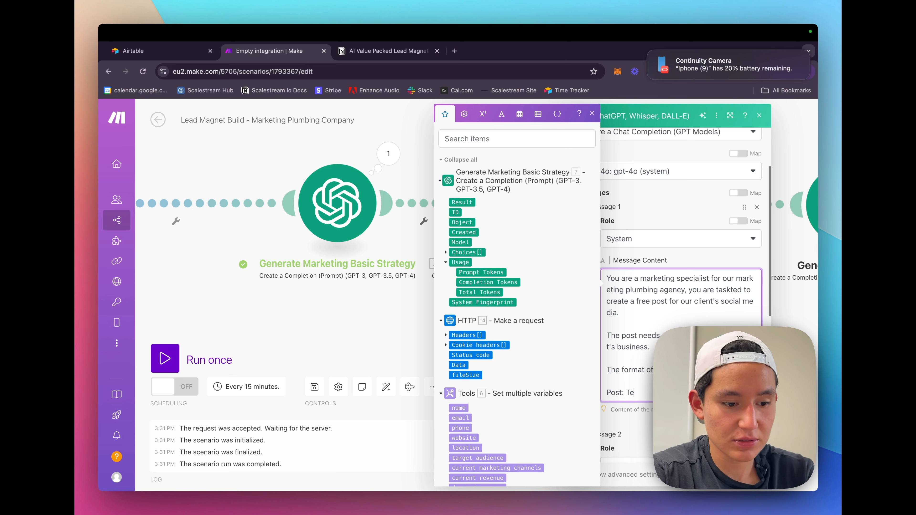
type("xt")
key("Return")
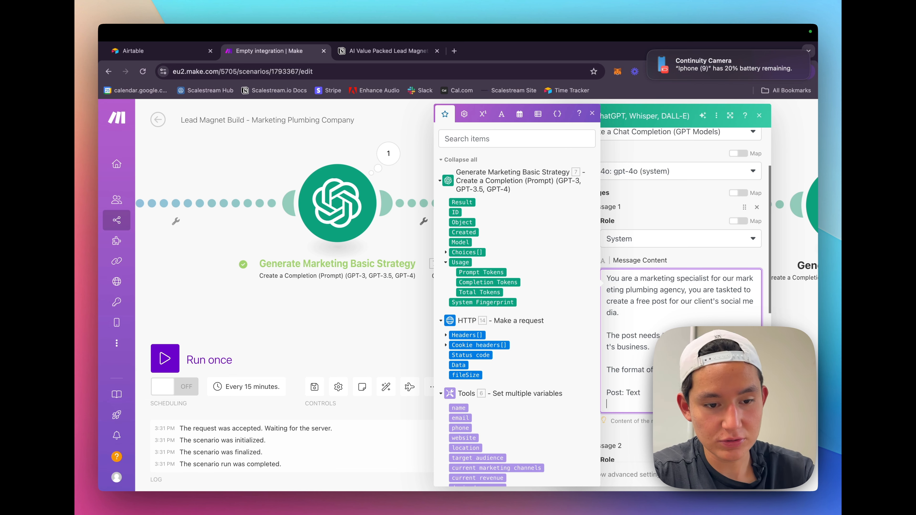
Add the line 'Also add image generating instructions with AI' below the relevance sentence.
type("Ima")
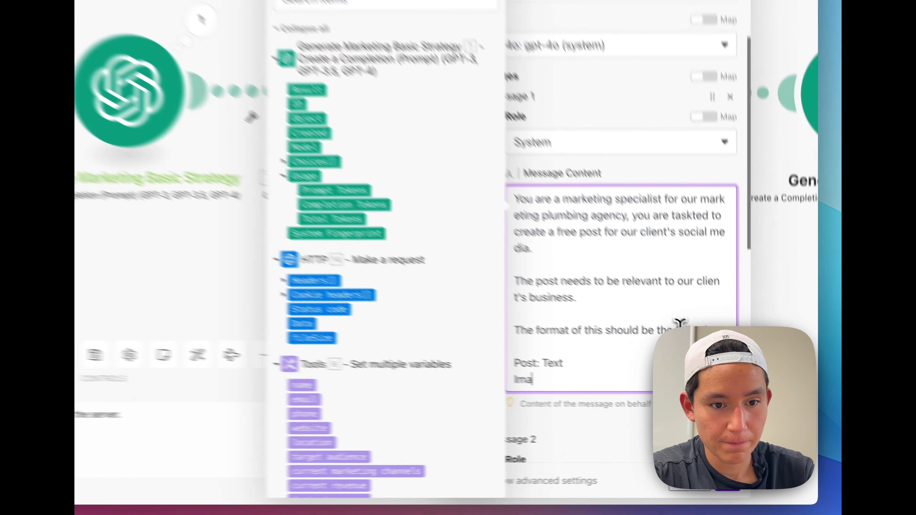
left_click(685, 351)
key("Return")
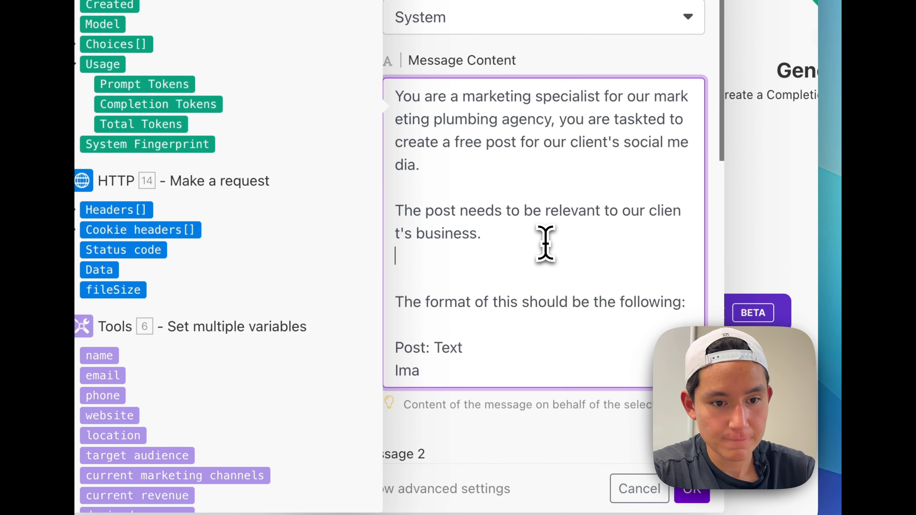
key("Return")
type("Also add imag")
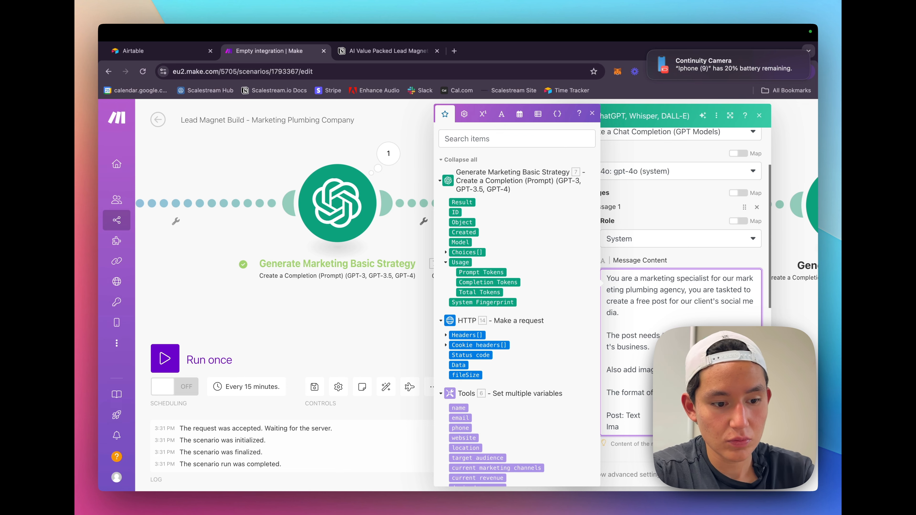
type("h a")
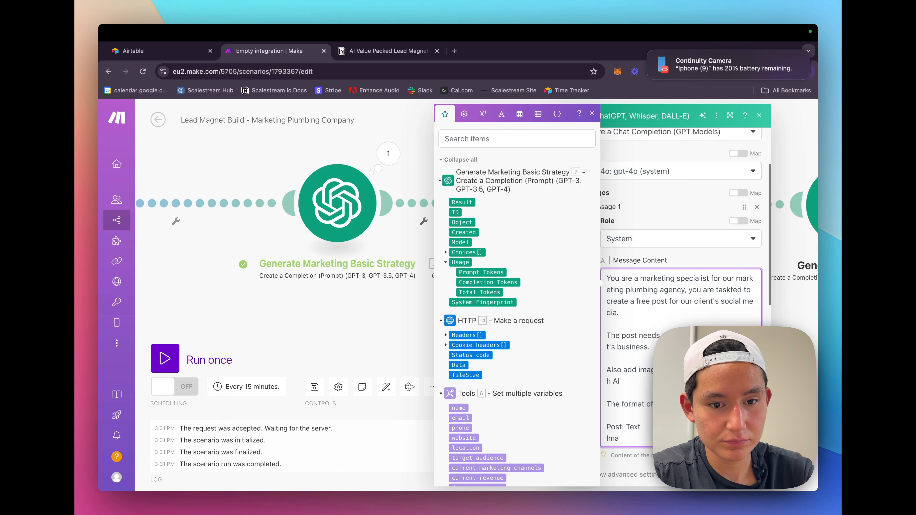
type("ge ")
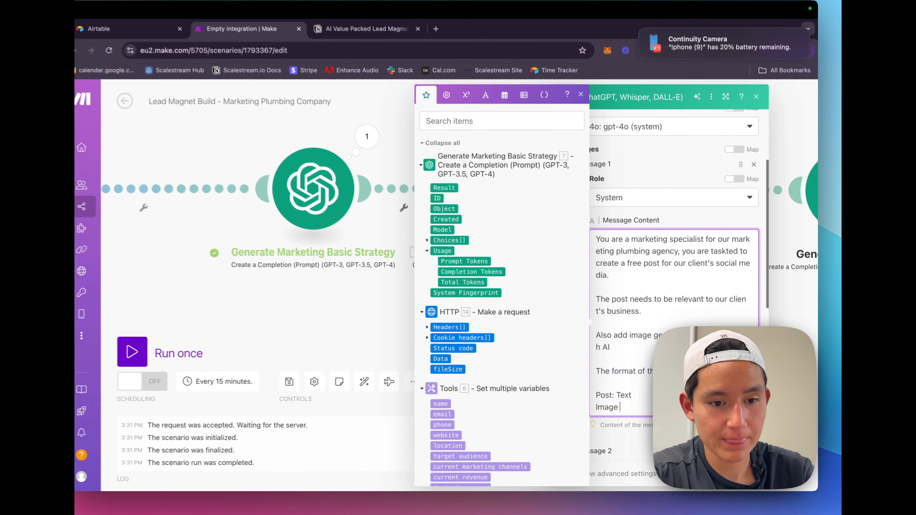
type("i")
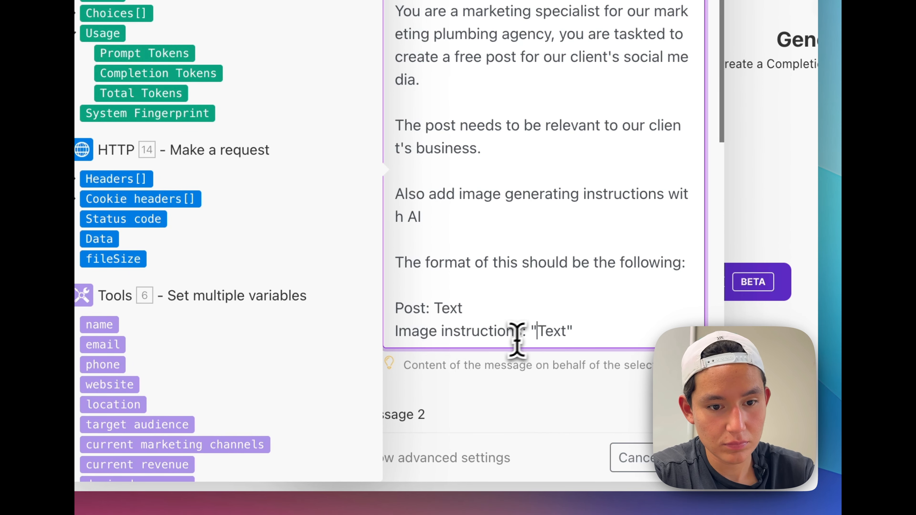
Change the Post line to Post: "Text" and refine the format sentence wording.
left_click(465, 309)
type("\"")
left_click(433, 309)
type("\"")
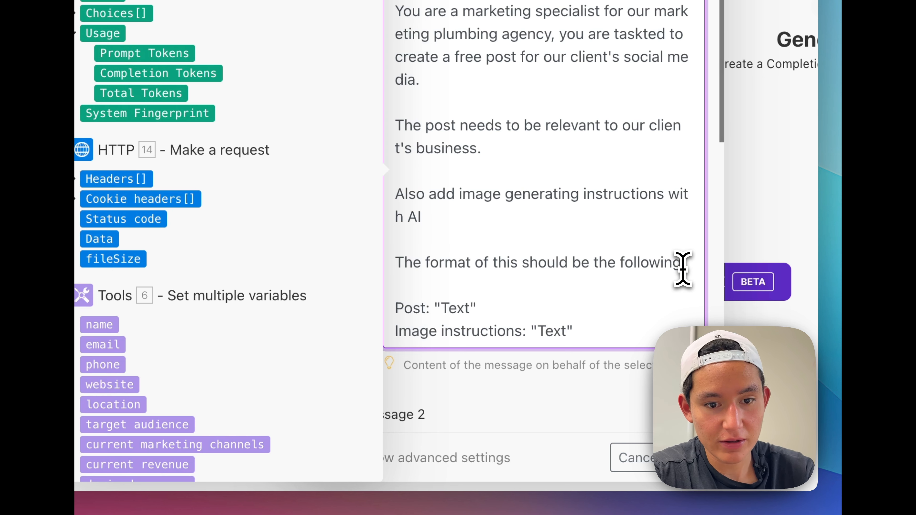
key("Return")
key("Return")
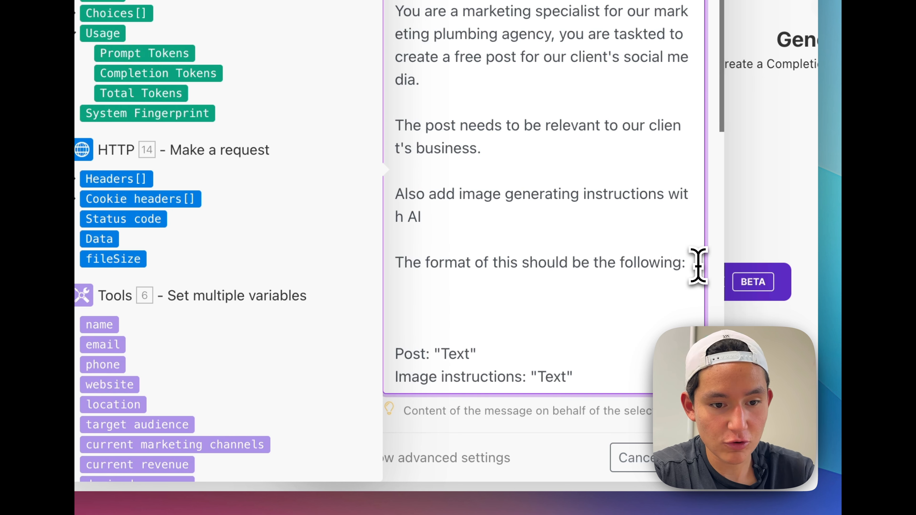
type("J")
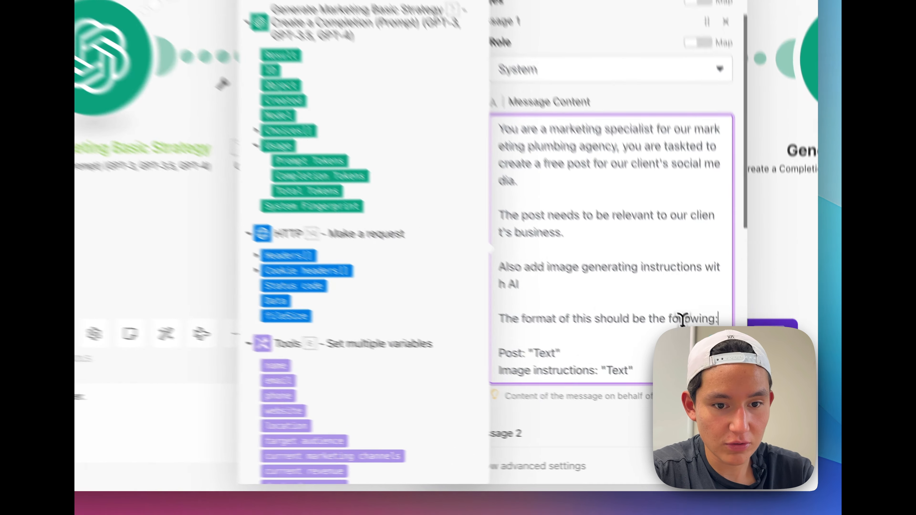
left_click_drag(749, 377, 705, 378)
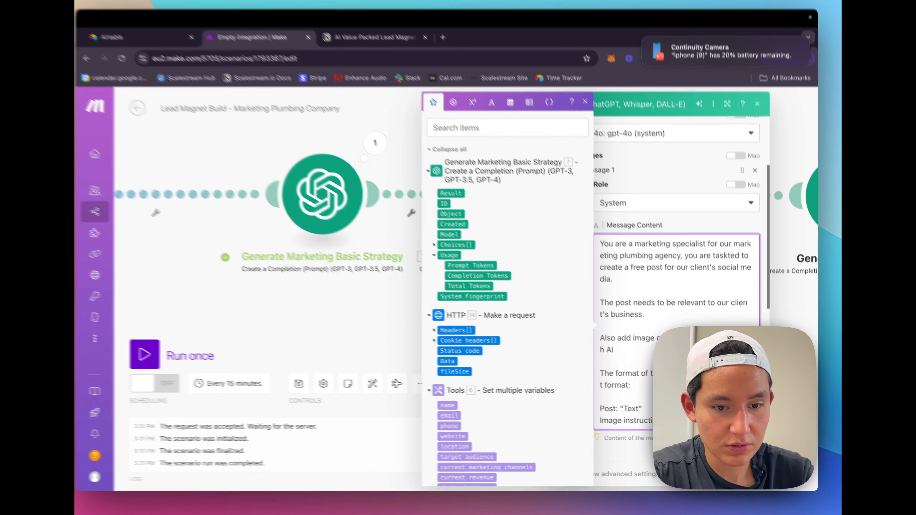
Close the post module and unlink 1 Free Social Media Post from Generate Post IMAGE.
left_click(752, 475)
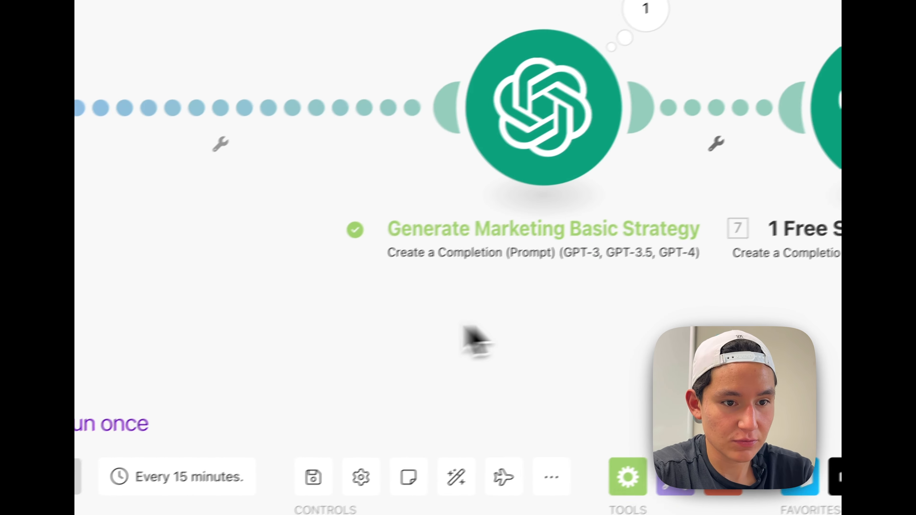
left_click(368, 159)
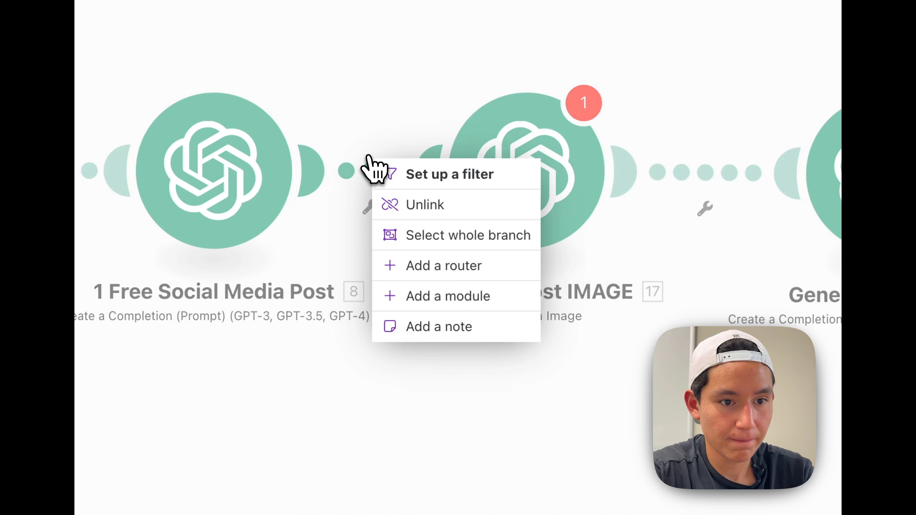
left_click(402, 204)
Move both OpenAI modules left together to make room after the post module.
left_click_drag(360, 295, 572, 339)
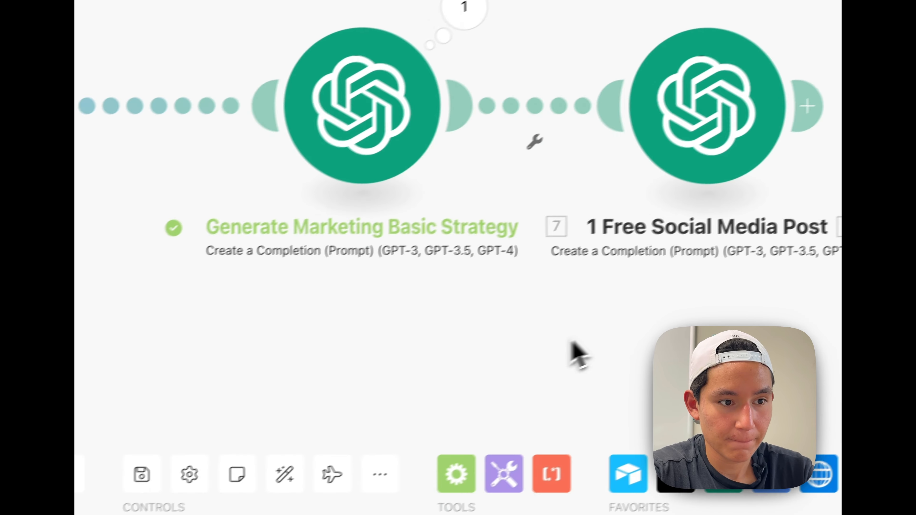
left_click_drag(530, 280, 826, 262)
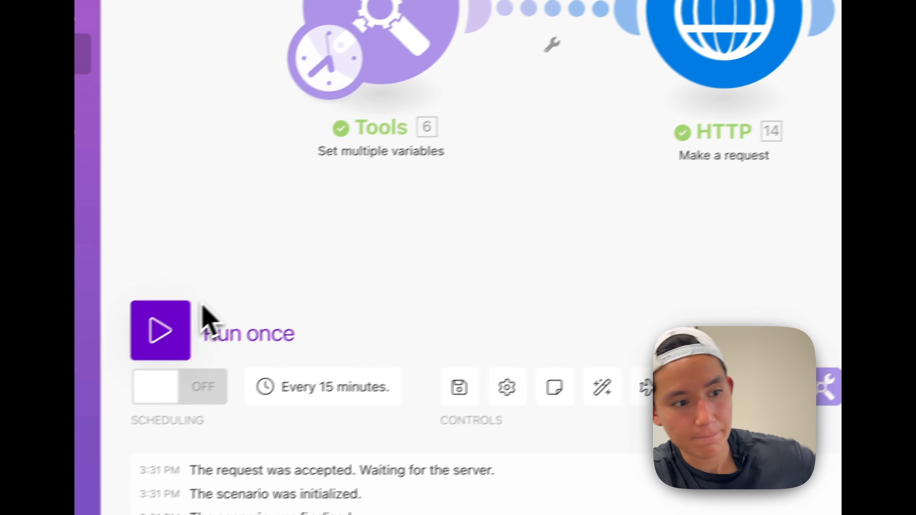
left_click_drag(454, 231, 100, 251)
left_click_drag(524, 221, 303, 254)
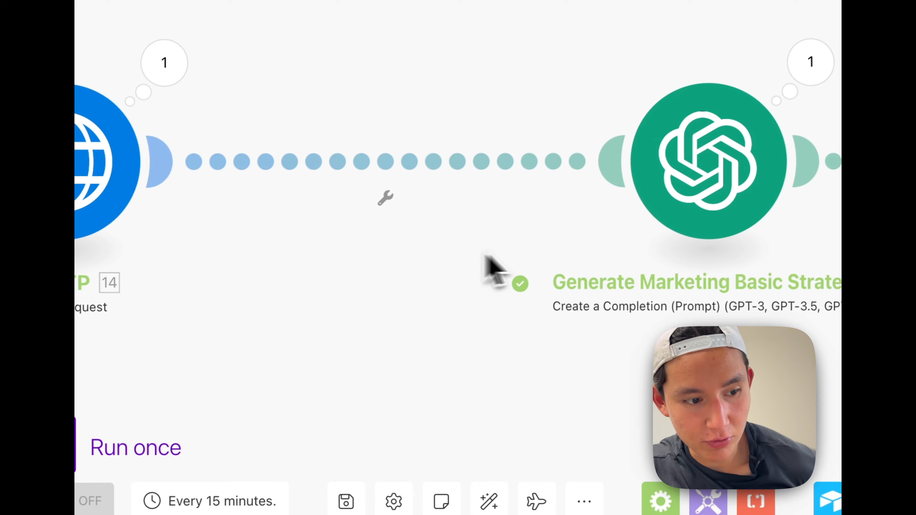
left_click_drag(803, 286, 195, 24)
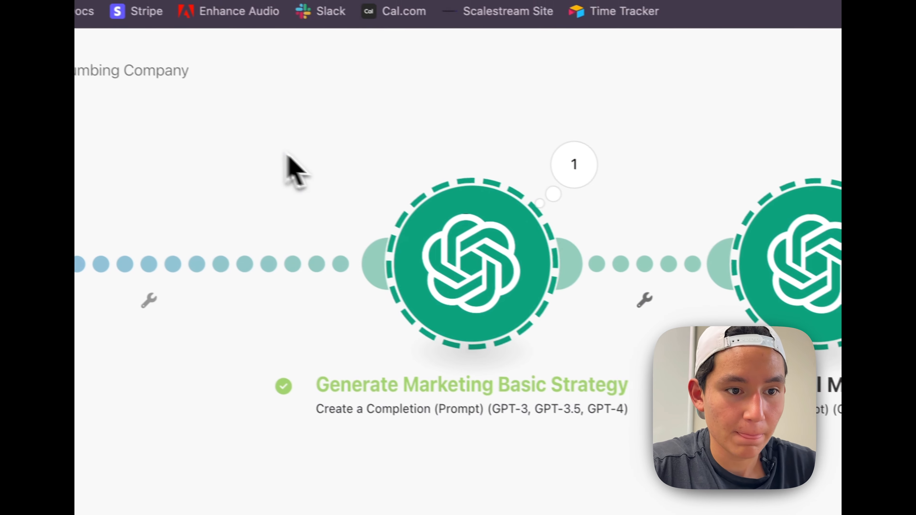
left_click_drag(410, 129, 165, 128)
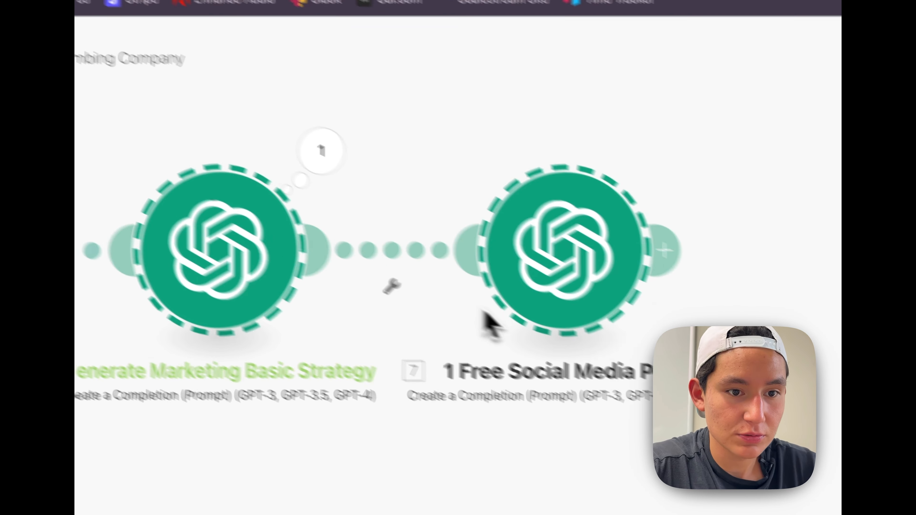
Add a JSON Parse JSON module after the post, mapping 8. Result as the JSON string.
left_click(664, 249)
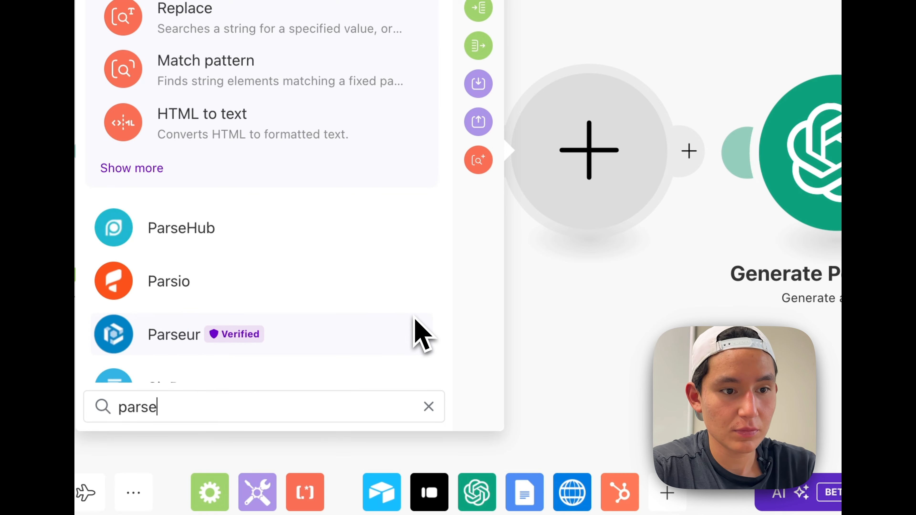
type("parse json")
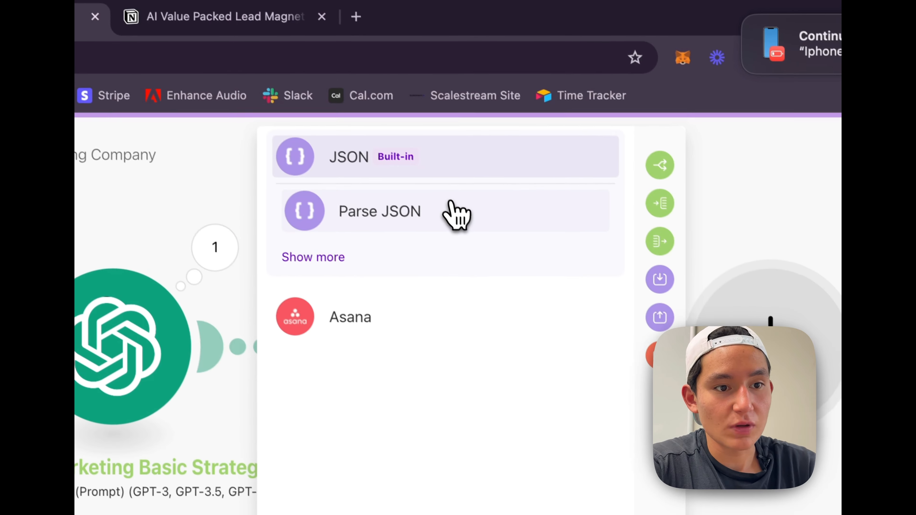
left_click(296, 18)
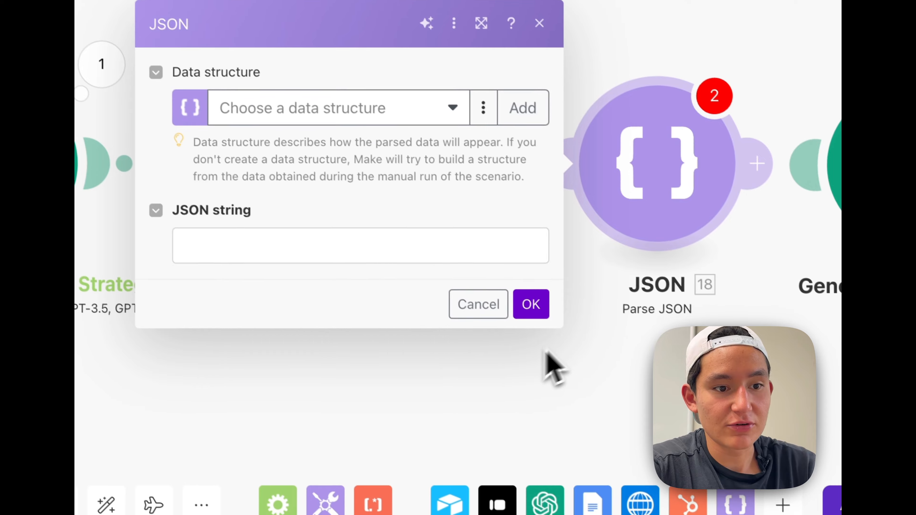
left_click(361, 249)
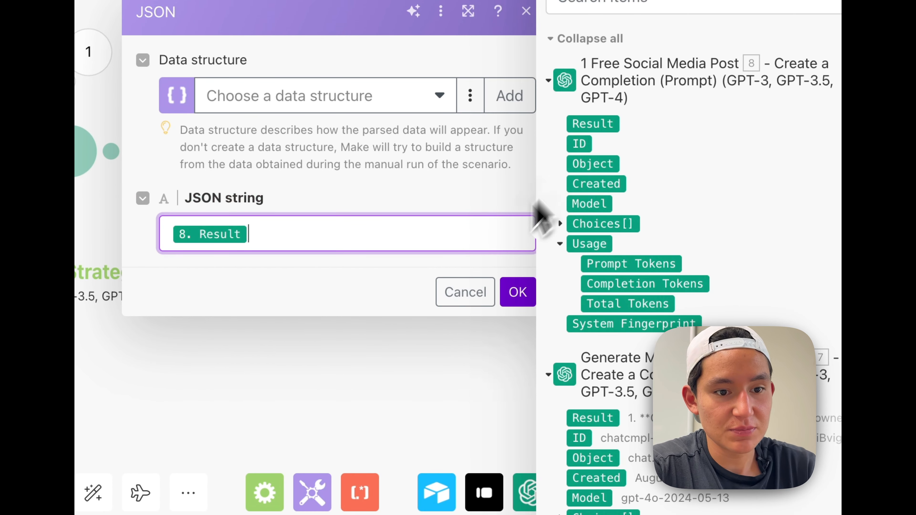
left_click(510, 301)
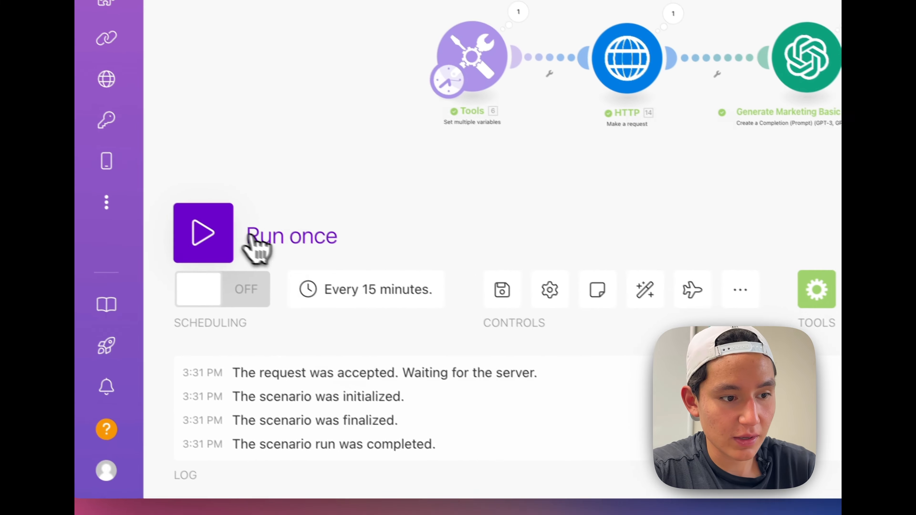
Replace the prompt's JSON example with {"Post":"Text" , "Image instructions":"Text"} and save the module.
left_click(252, 238)
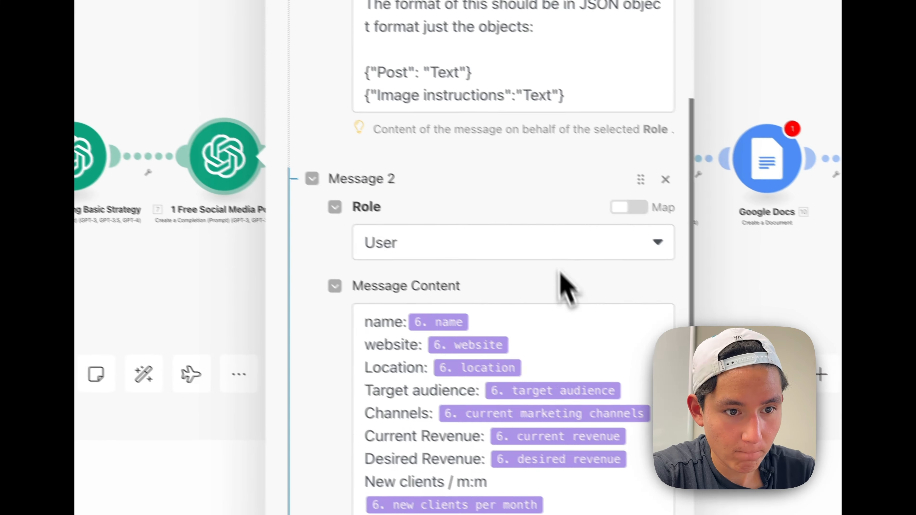
scroll(595, 324, "up", 5)
left_click(424, 235)
left_click_drag(538, 223, 304, 215)
key("BackSpace")
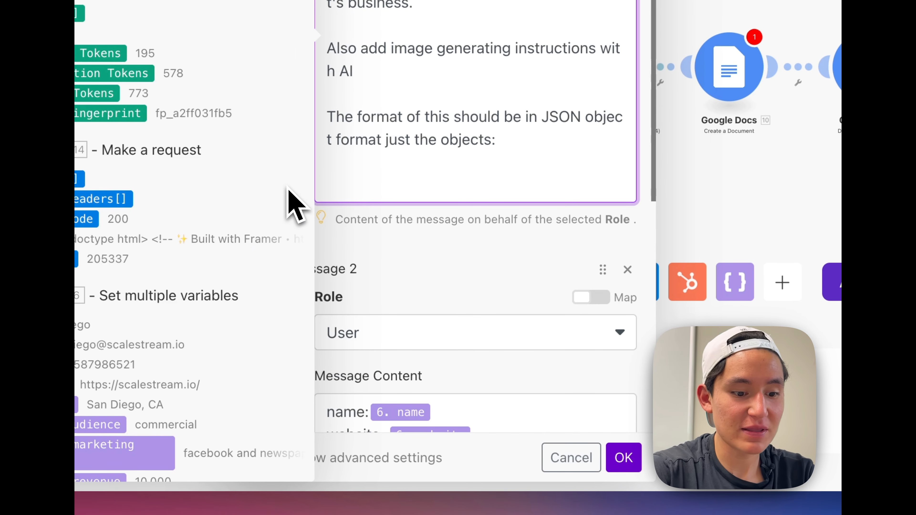
type("{\"Post\":\"Text\"} {\"Image instructions\":\"Text\"}")
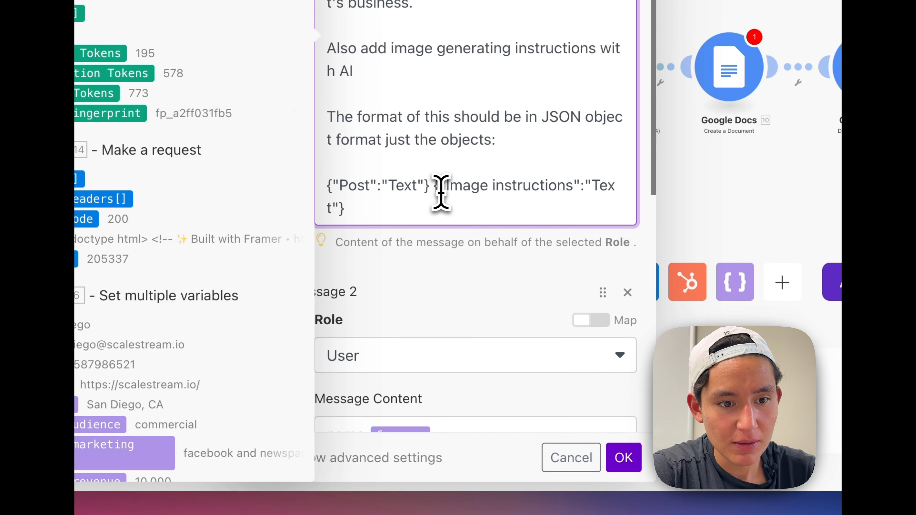
key("BackSpace")
key("BackSpace")
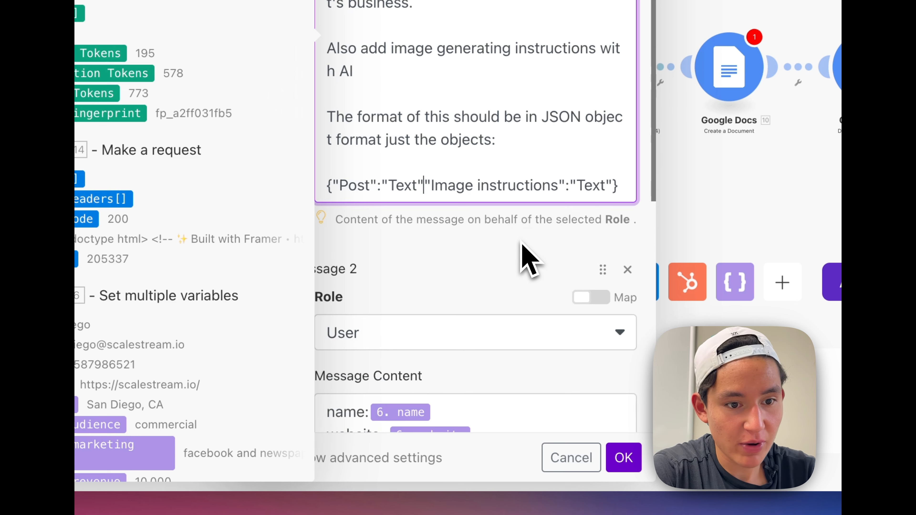
type(",")
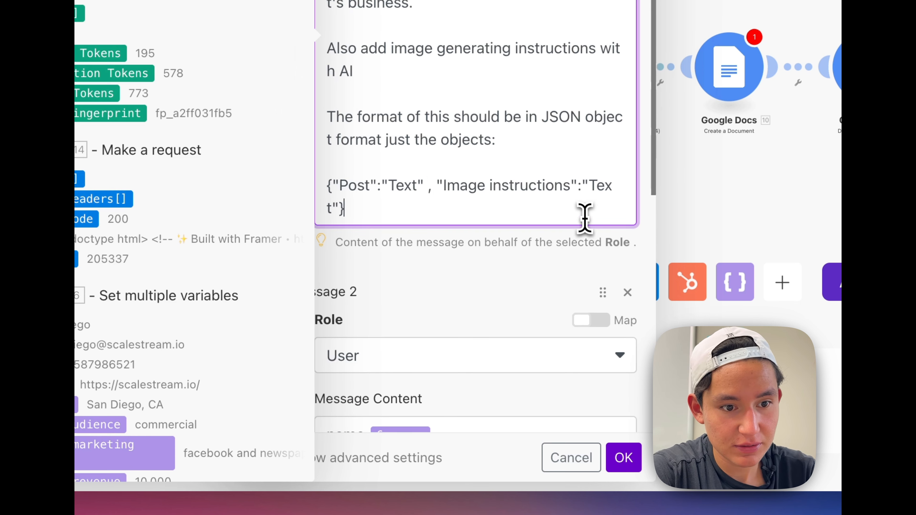
scroll(444, 285, "down", 10)
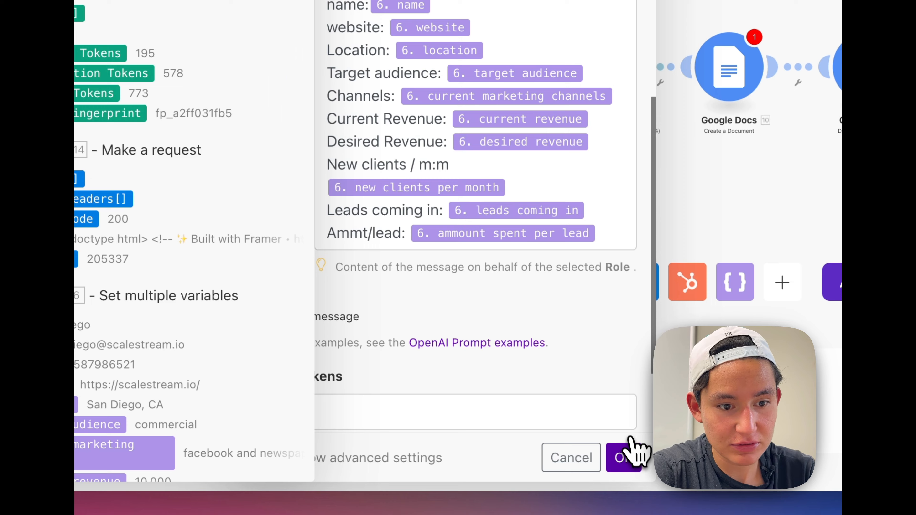
left_click(626, 456)
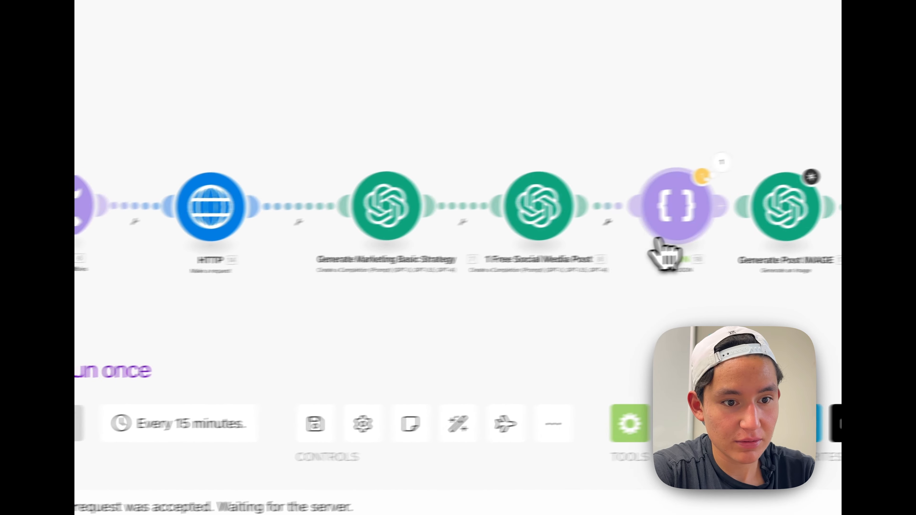
Review Generate Post IMAGE's available data, then unlink it from the JSON step.
left_click(786, 207)
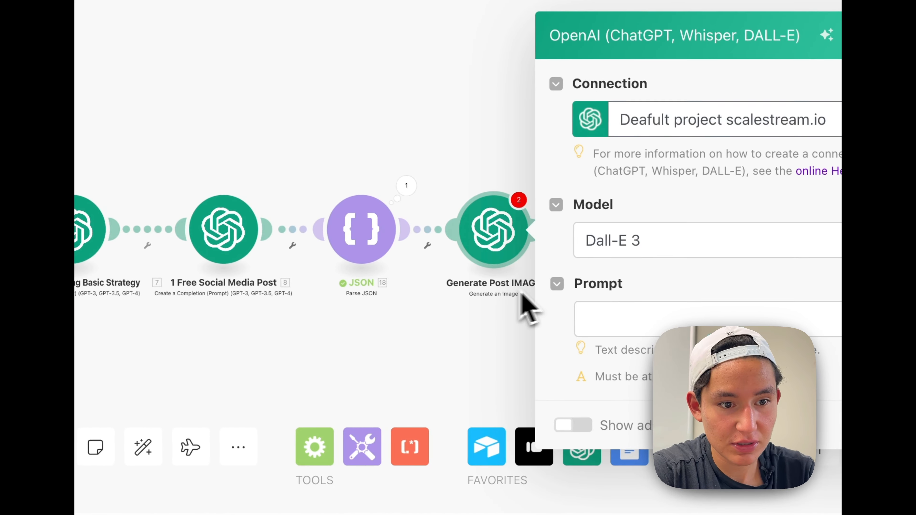
left_click(519, 293)
left_click(493, 249)
left_click(622, 324)
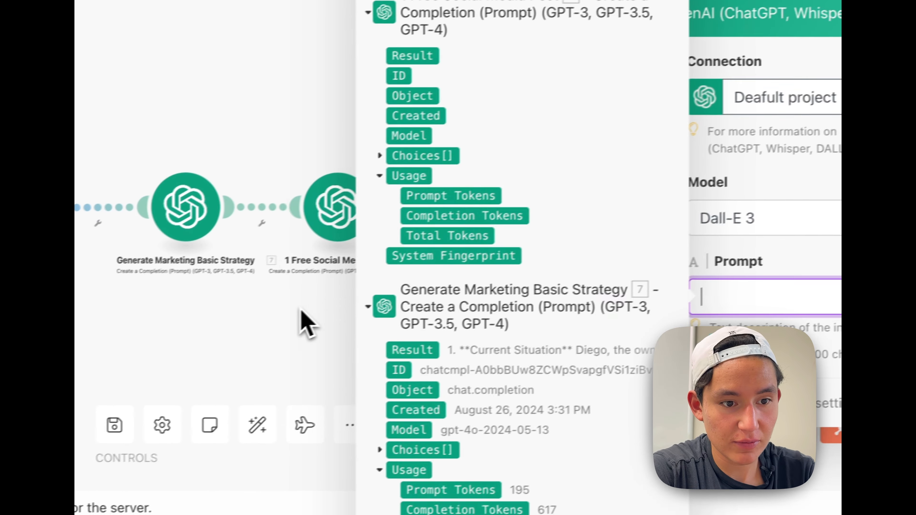
left_click(186, 330)
right_click(585, 193)
left_click(637, 240)
Run the scenario once despite the last-module warning, then inspect Generate Post IMAGE's mappable parsed data.
left_click(219, 260)
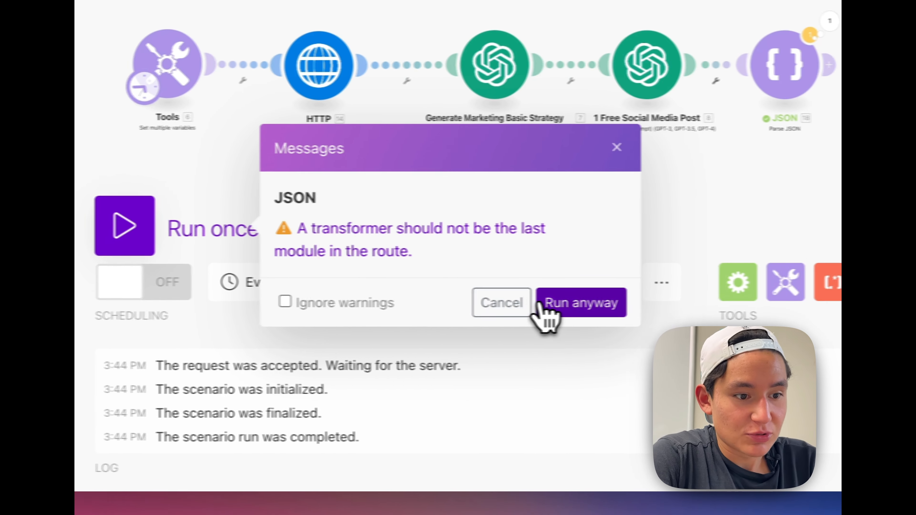
left_click(550, 304)
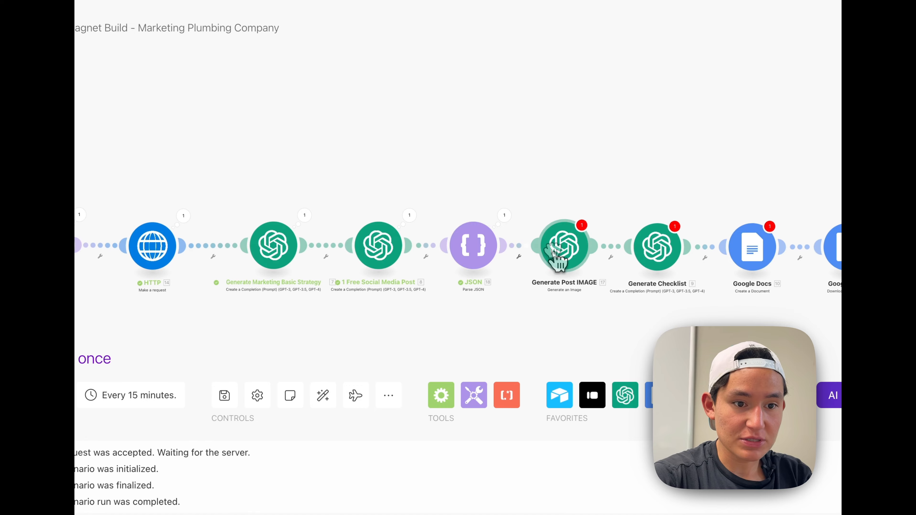
left_click(567, 289)
left_click(663, 308)
scroll(515, 210, "down", 10)
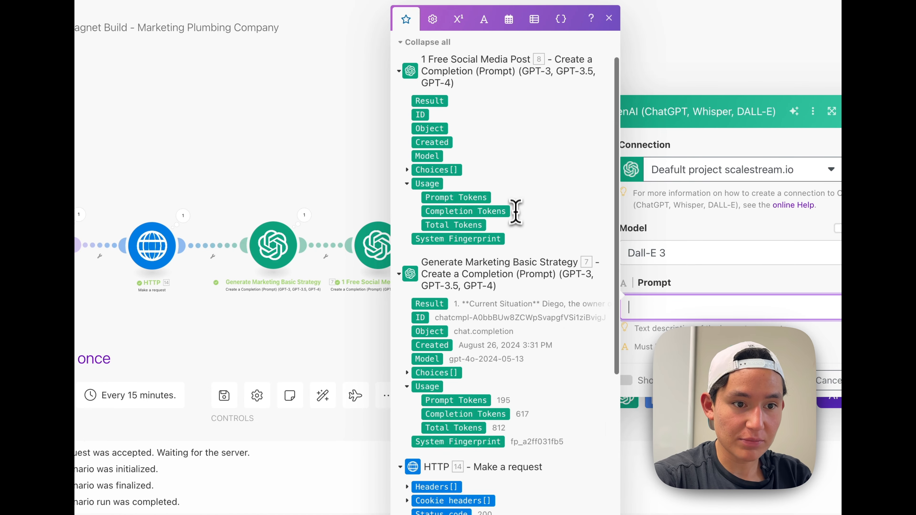
scroll(526, 357, "up", 10)
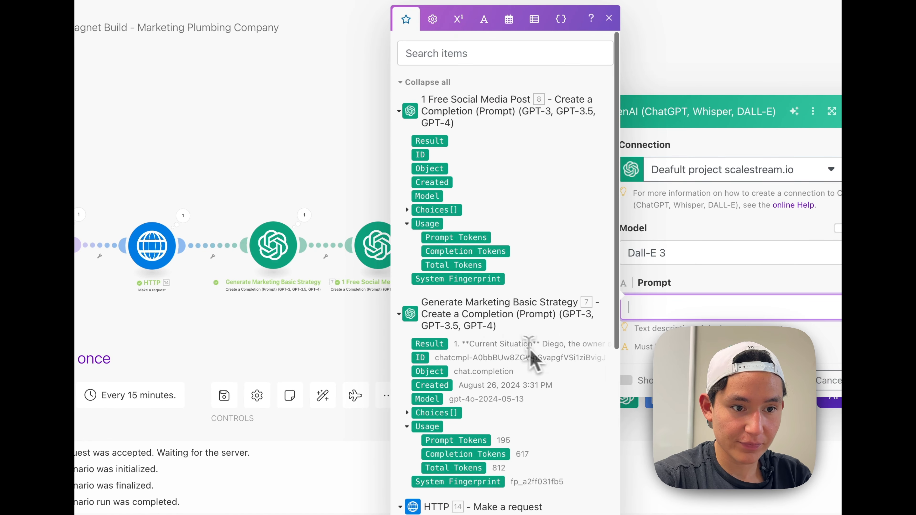
left_click(318, 314)
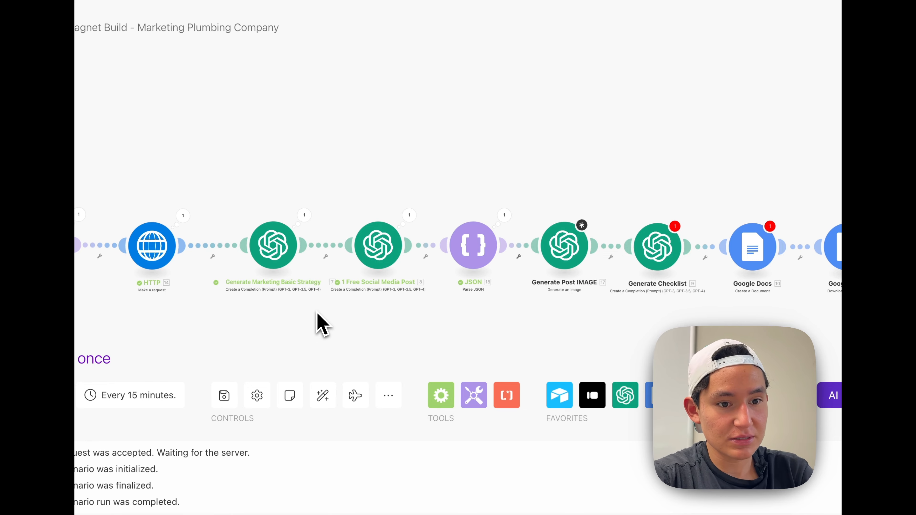
Leave the editor, save the scenario changes despite the warning, and reopen it.
left_click(10, 27)
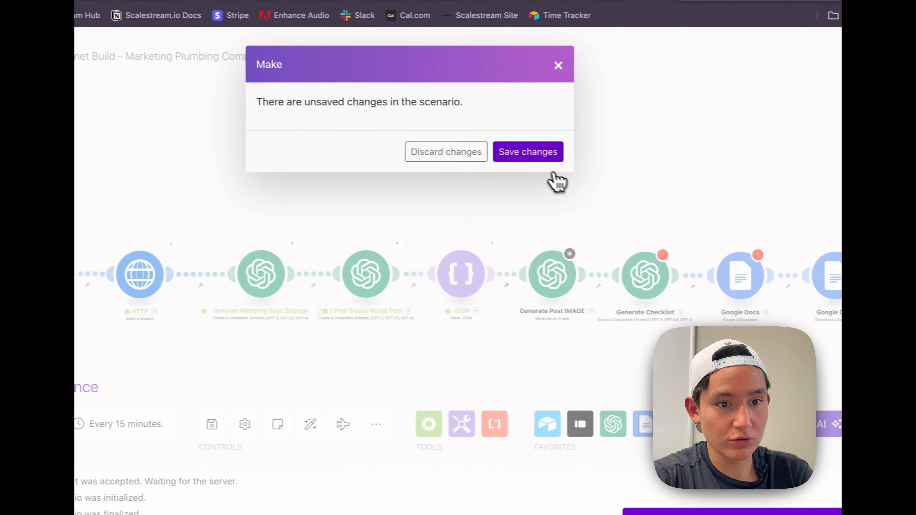
left_click(528, 151)
left_click(518, 402)
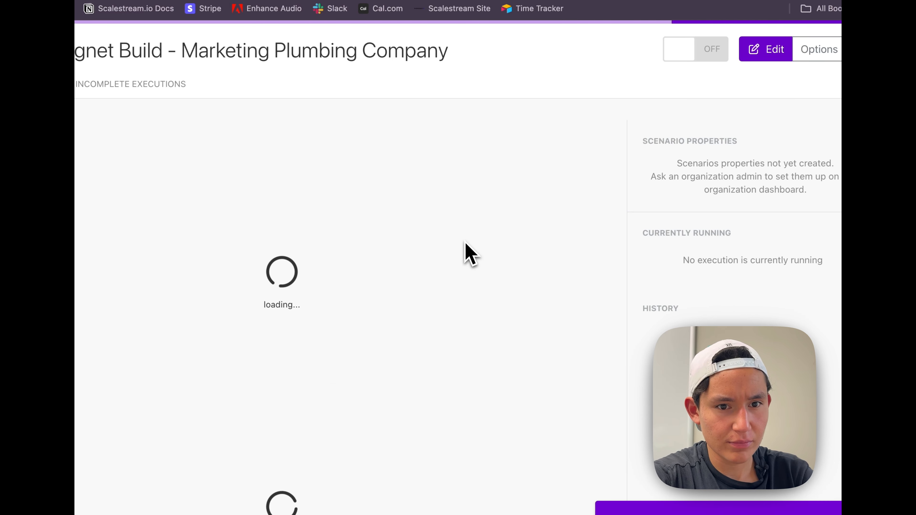
left_click(465, 243)
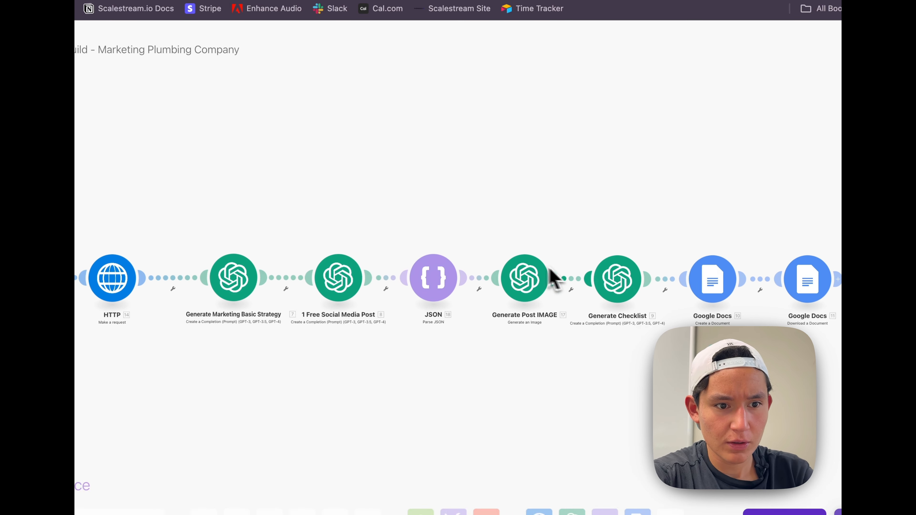
Set Generate Post IMAGE to Dall-E 3 with 18. Image instructions as the prompt.
scroll(550, 249, "up", 3)
left_click(527, 296)
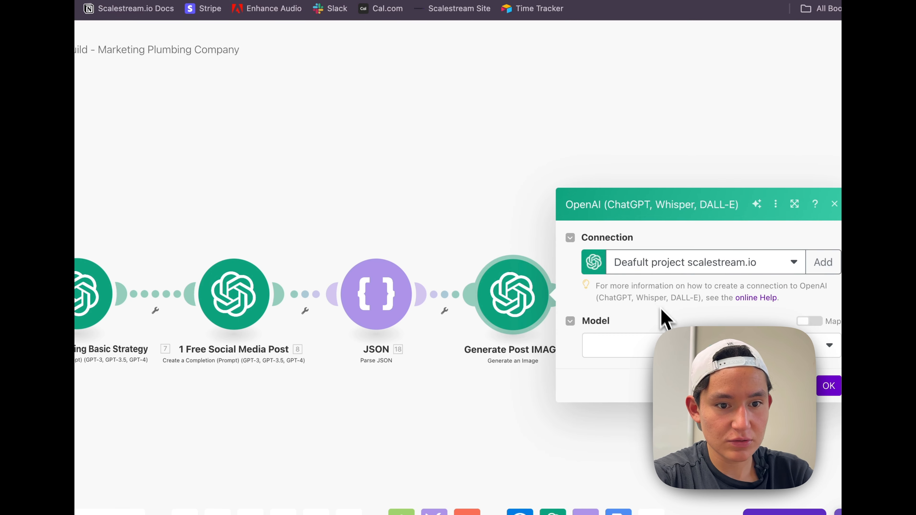
left_click(639, 367)
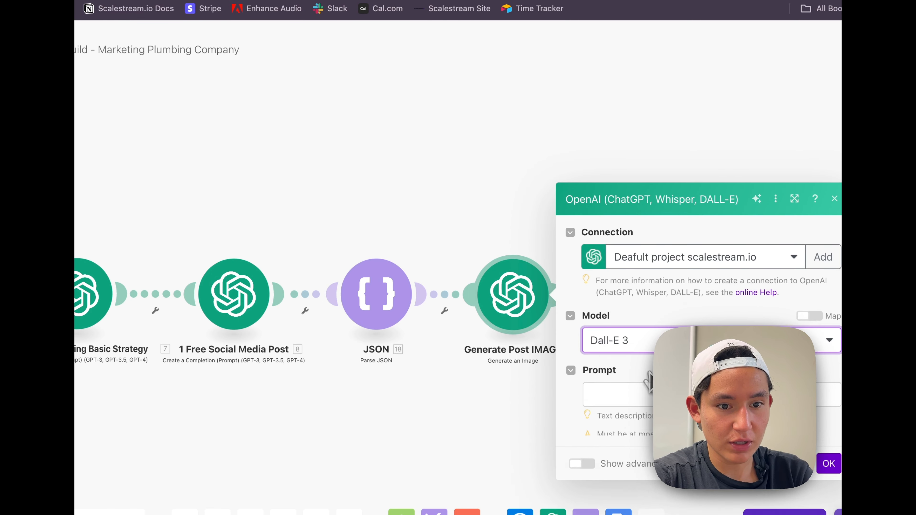
left_click(635, 357)
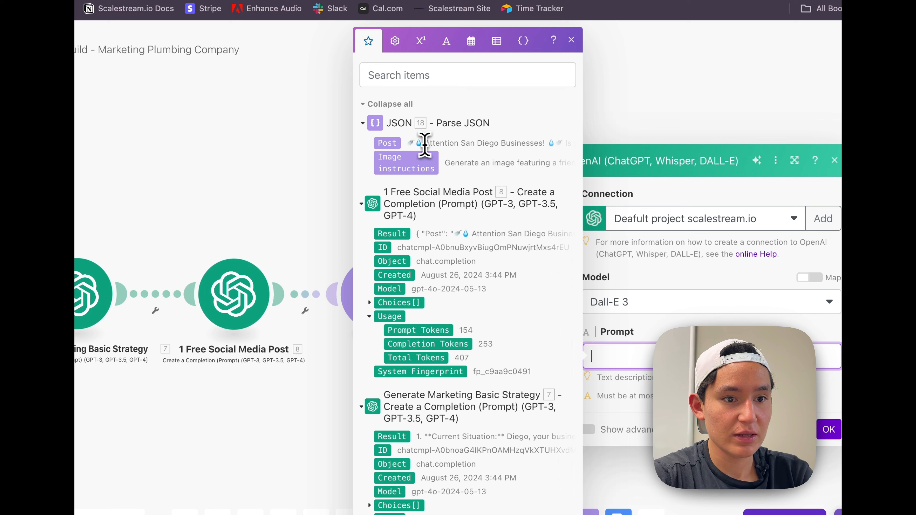
left_click_drag(401, 161, 613, 355)
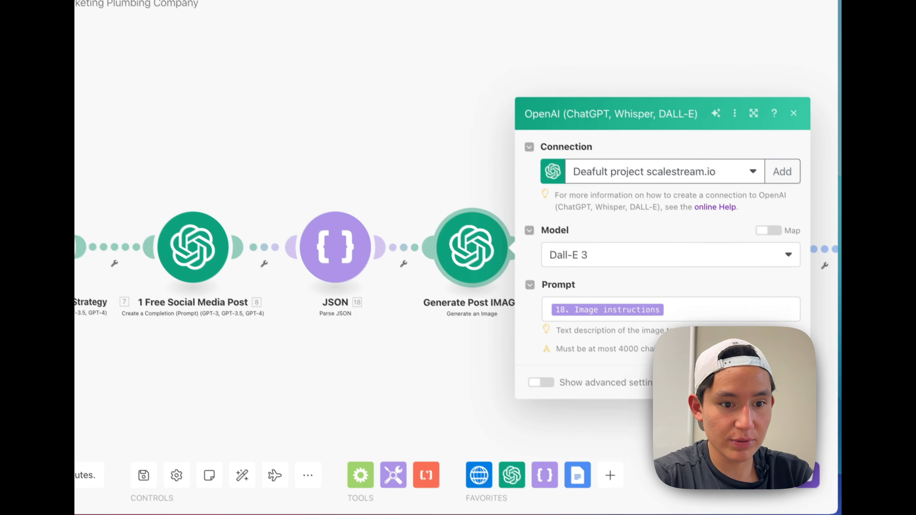
Show advanced image options (1024x1024, Standard, Vivid, URL) and close the settings, tidying the canvas.
left_click(545, 382)
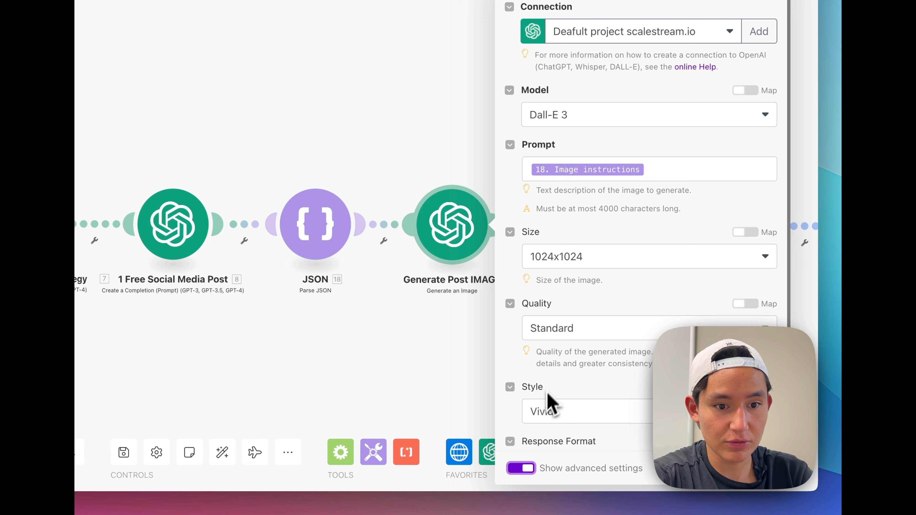
scroll(543, 411, "down", 3)
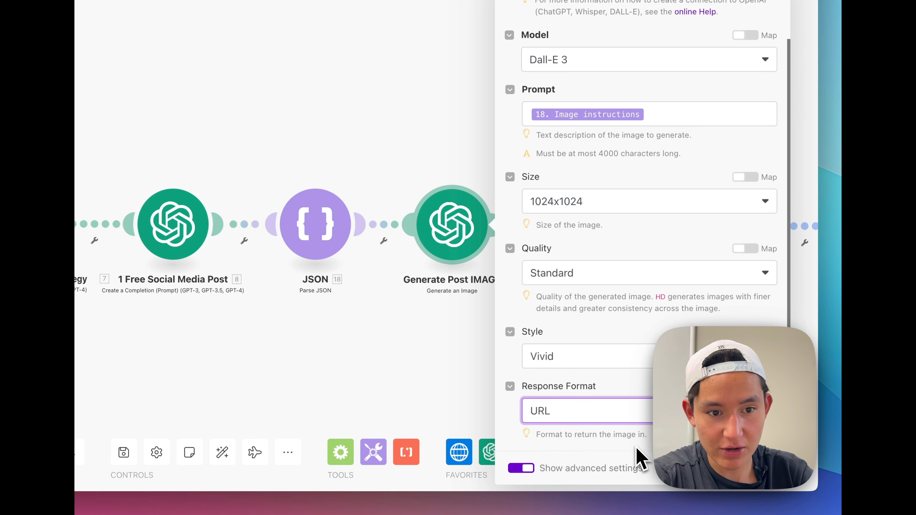
left_click(759, 468)
left_click_drag(543, 374, 379, 369)
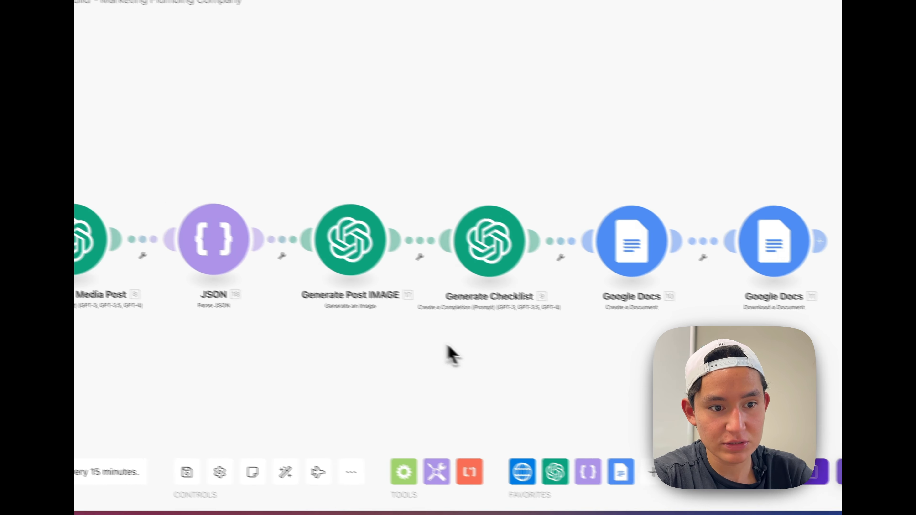
left_click(446, 240)
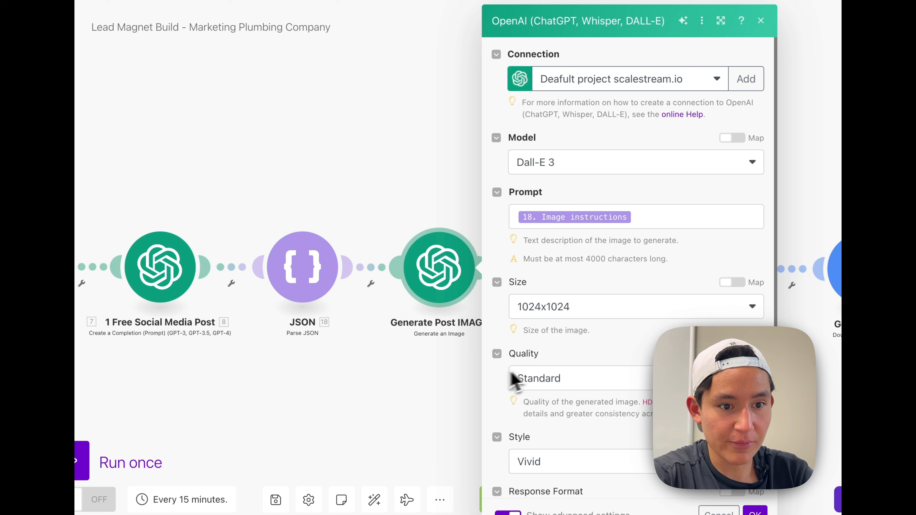
left_click(458, 351)
mouse_move(434, 291)
left_mouse_down()
mouse_move(423, 295)
mouse_move(440, 294)
left_mouse_up()
left_click_drag(297, 325, 467, 324)
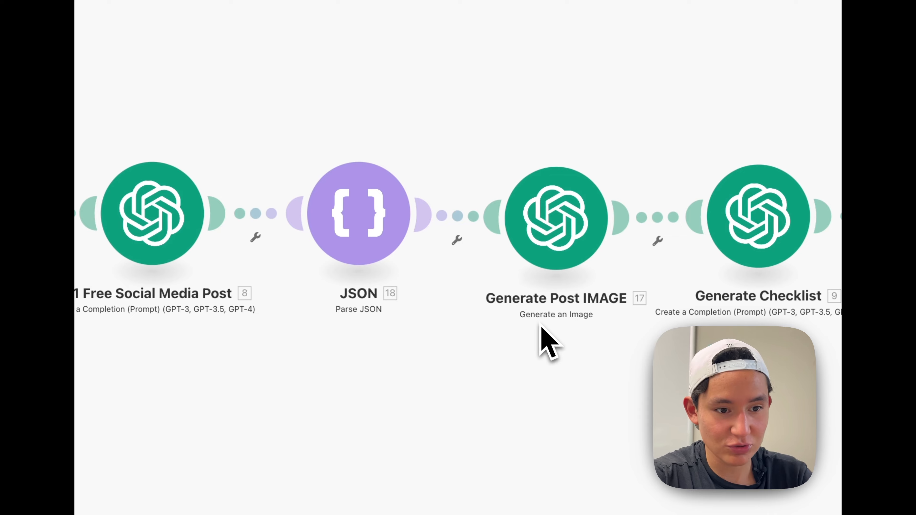
Set the Generate Checklist module's model to gpt-4o.
left_click_drag(616, 305, 209, 192)
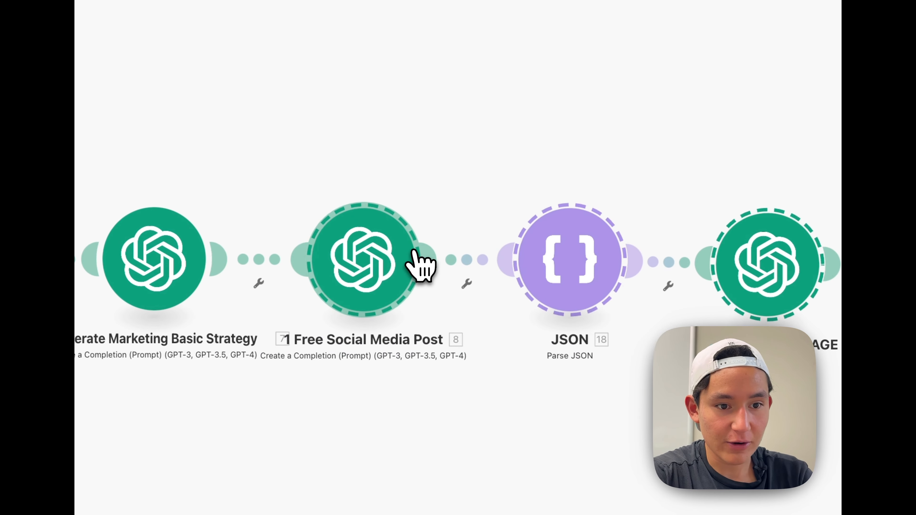
left_click_drag(667, 357, 309, 318)
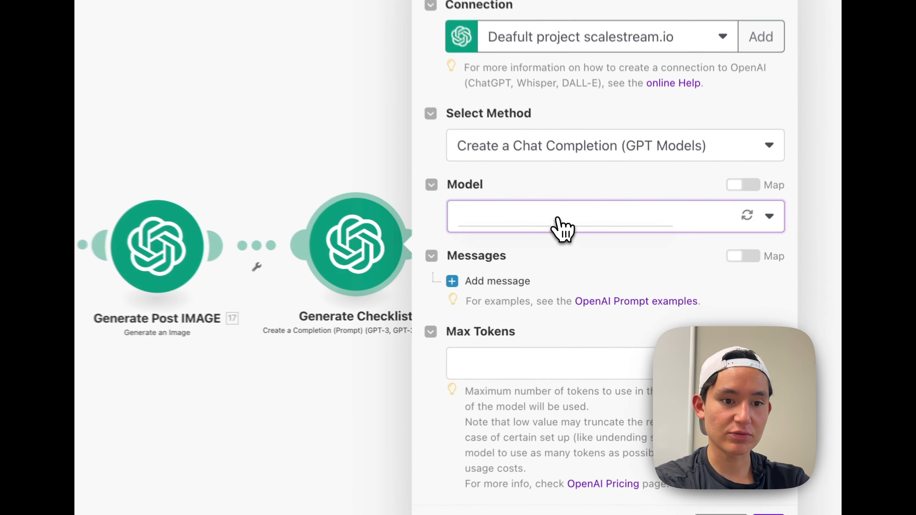
left_click(603, 274)
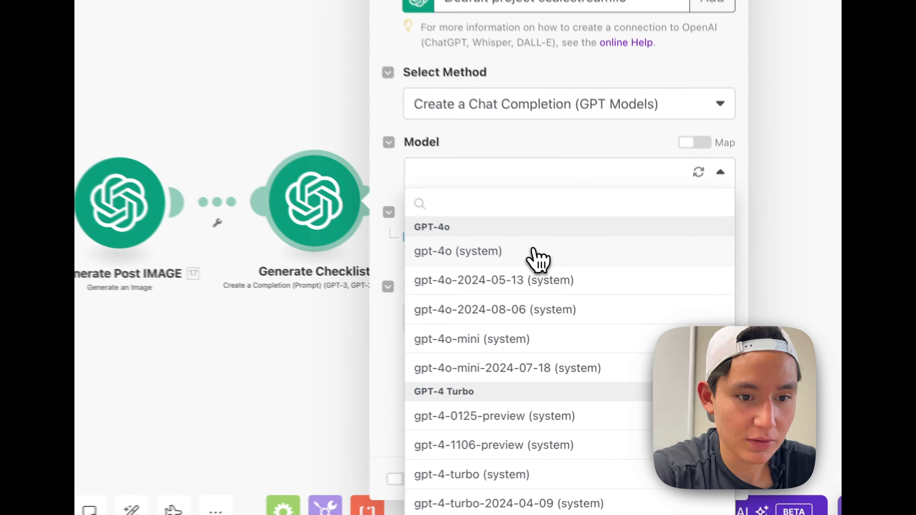
left_click(625, 316)
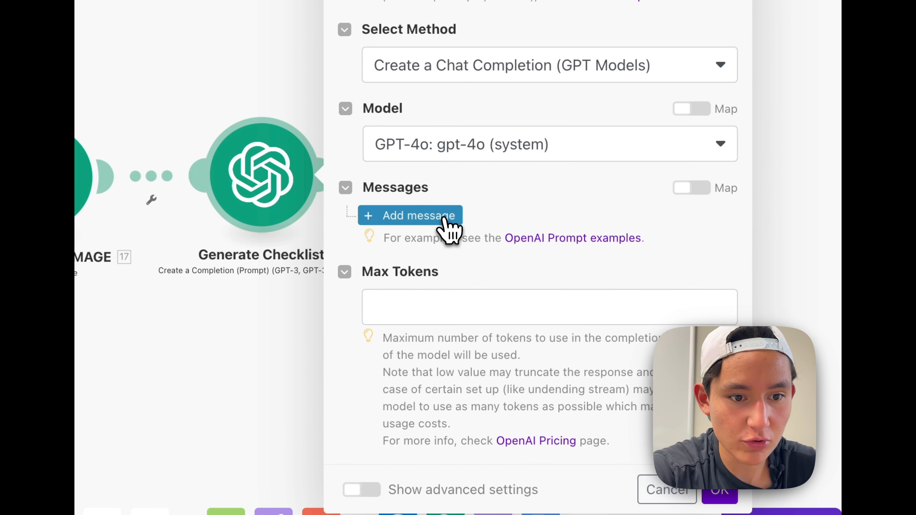
Add a System message as the first message and a second message for the User.
left_click(445, 216)
left_click(473, 250)
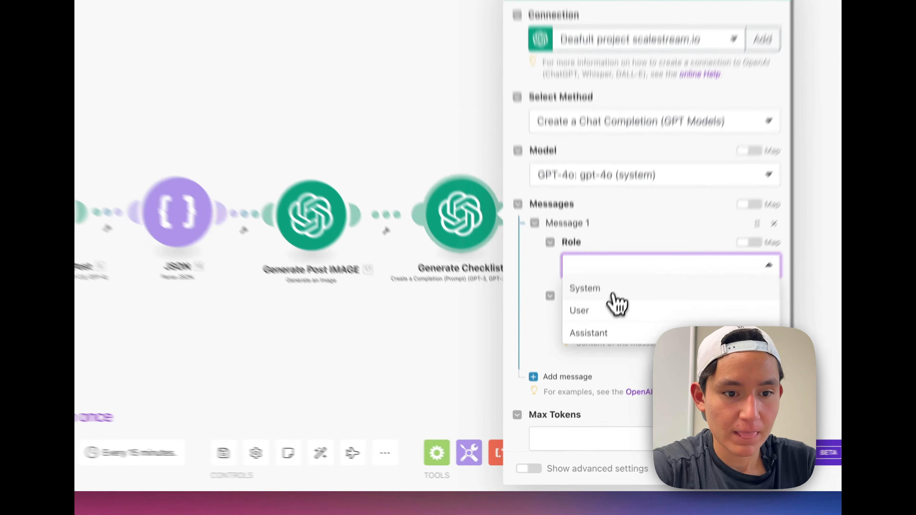
left_click(591, 341)
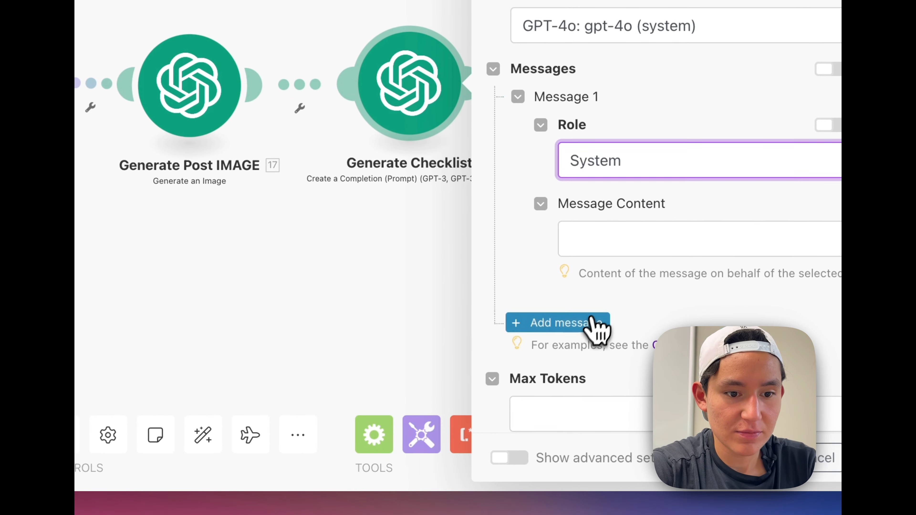
left_click(564, 407)
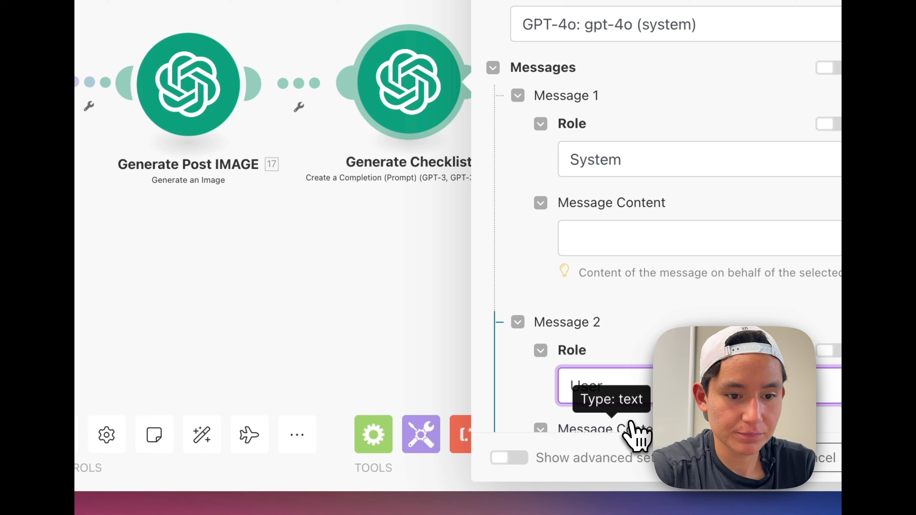
scroll(629, 434, "down", 10)
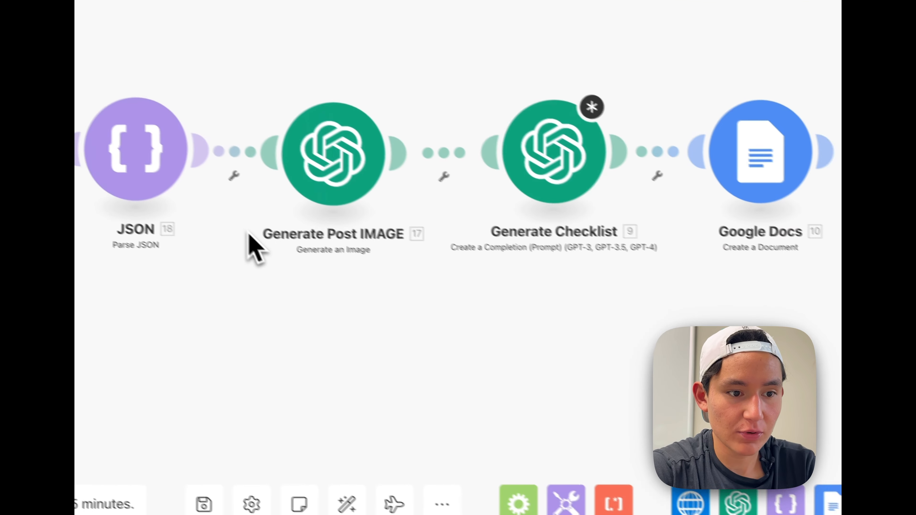
Compare with the Generate Marketing Basic Strategy settings, then reopen Generate Checklist's messages.
left_click_drag(510, 308, 727, 301)
left_click(248, 203)
scroll(450, 342, "down", 8)
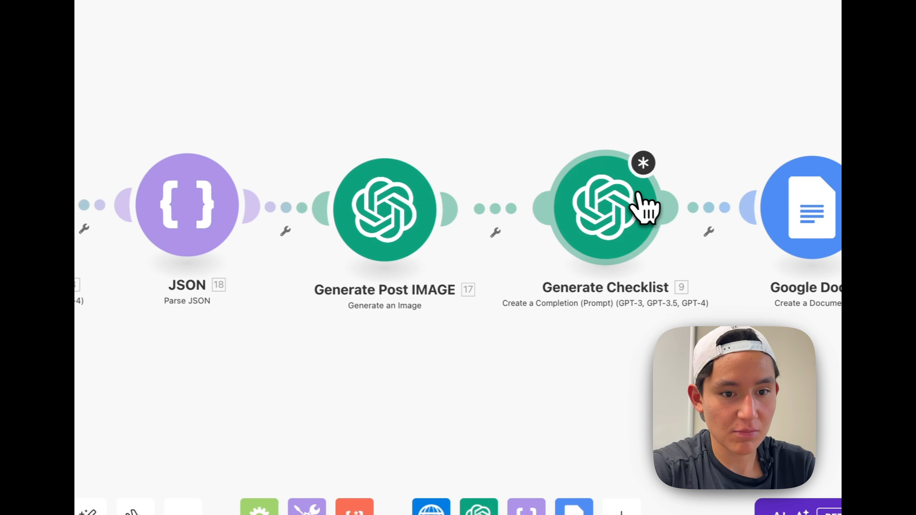
left_click(793, 205)
scroll(433, 352, "down", 4)
scroll(425, 336, "down", 5)
Fill the User message with 'Here is the context:' followed by mapped 7.result, removing blank lines.
left_click(274, 186)
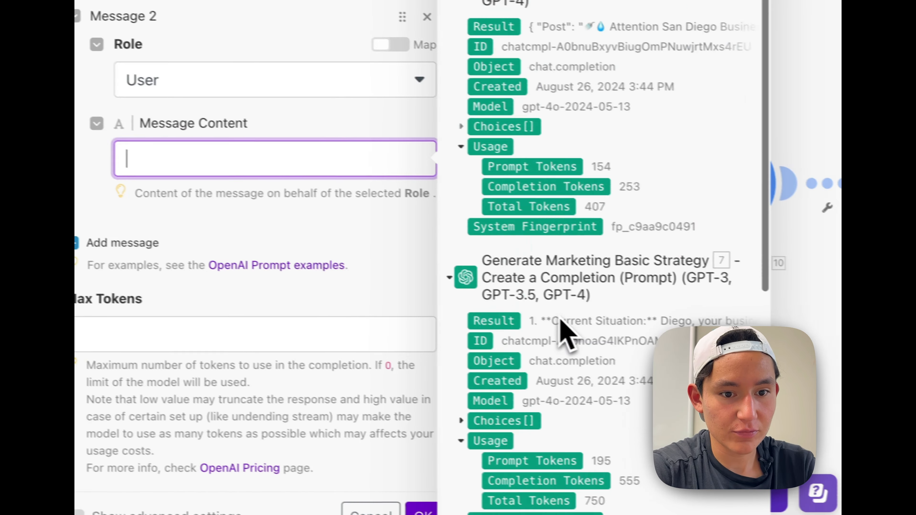
scroll(558, 288, "down", 5)
scroll(533, 231, "up", 6)
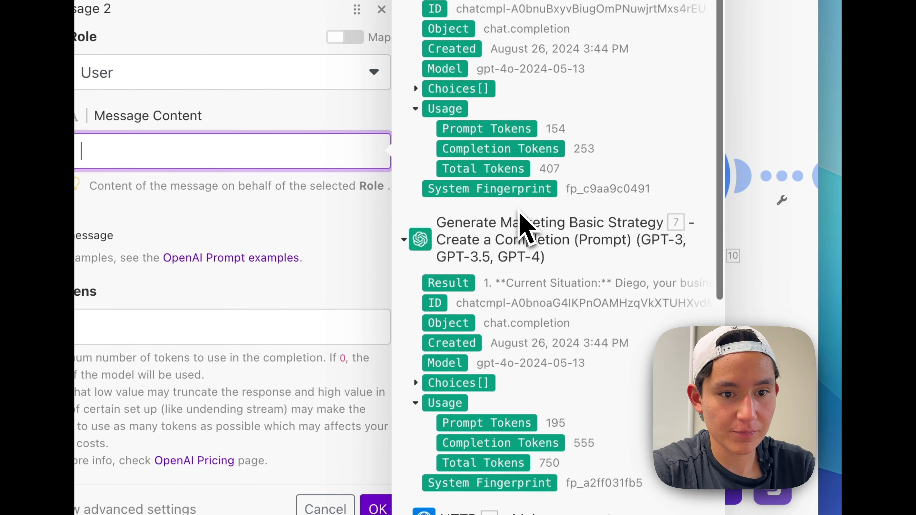
scroll(651, 313, "down", 2)
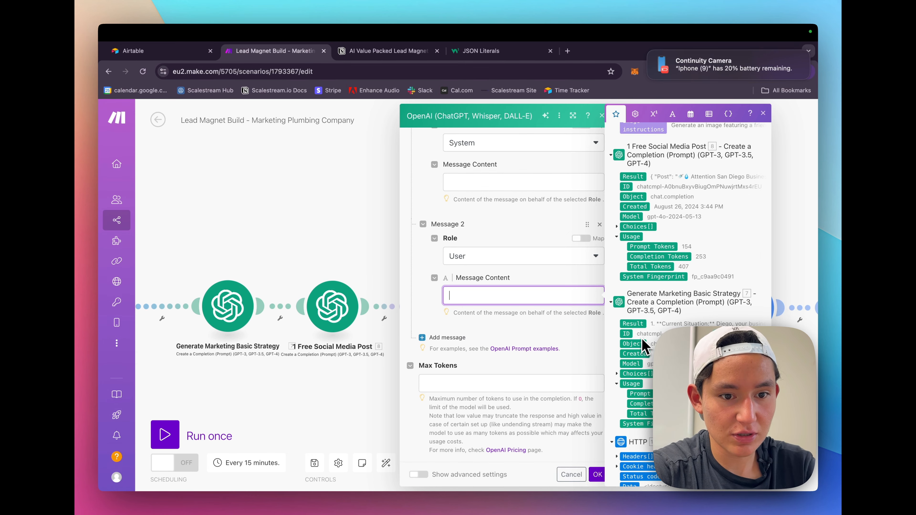
left_click(644, 323)
key("Return")
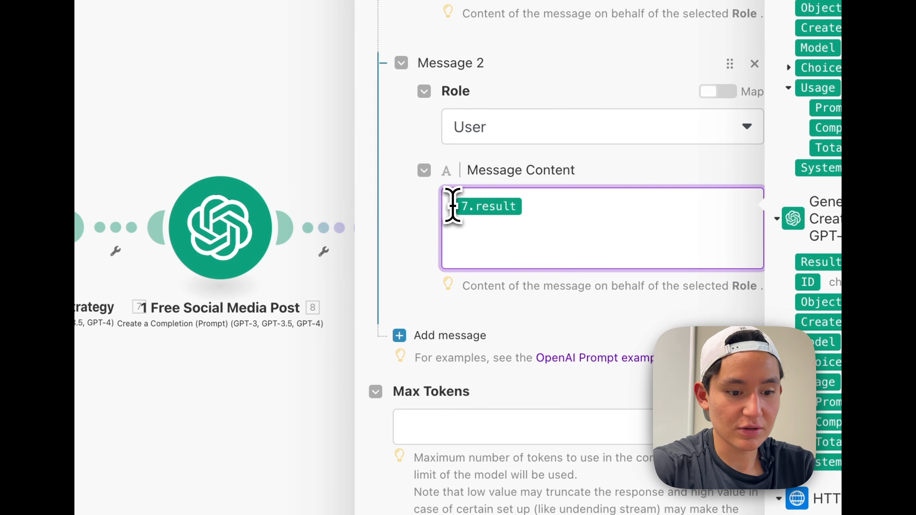
type("he contect")
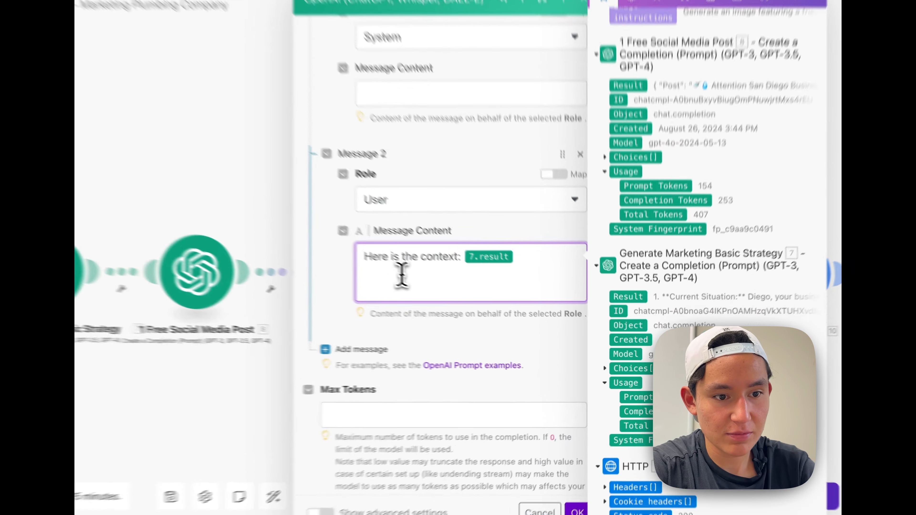
left_click(487, 318)
scroll(671, 372, "down", 5)
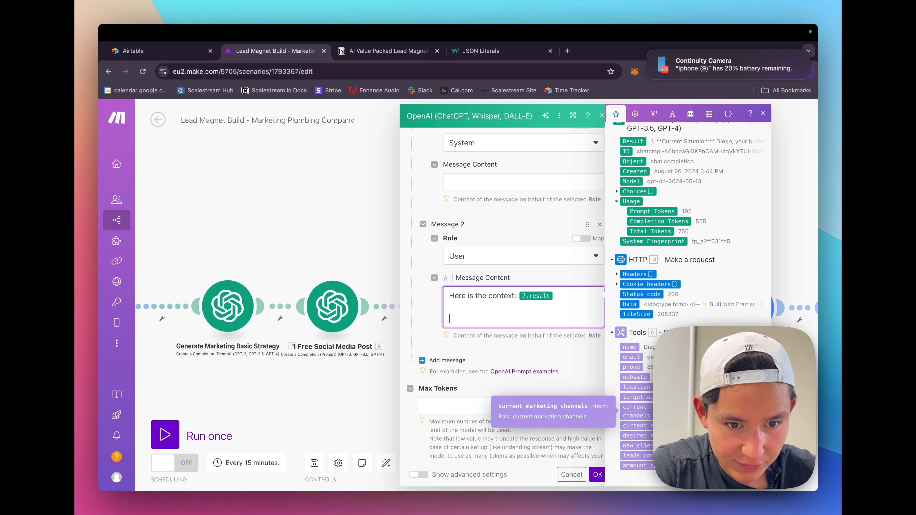
key("BackSpace")
key("BackSpace")
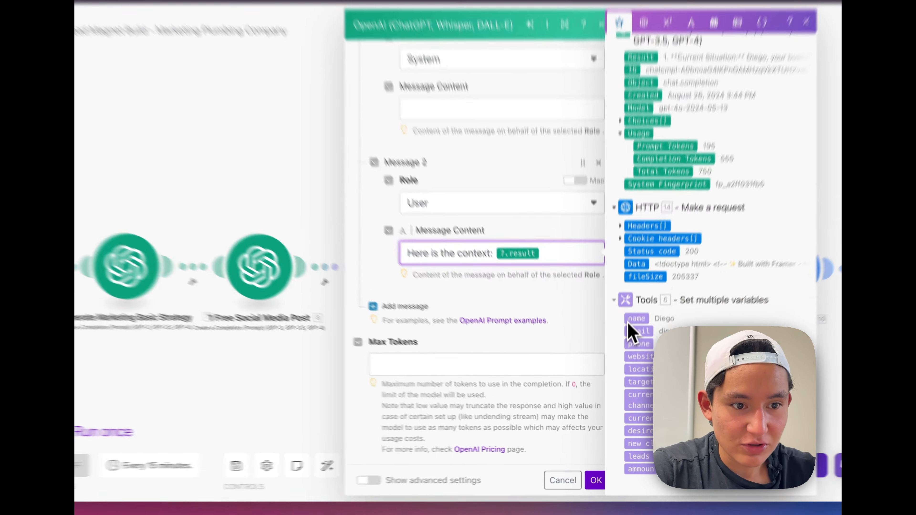
left_click(564, 327)
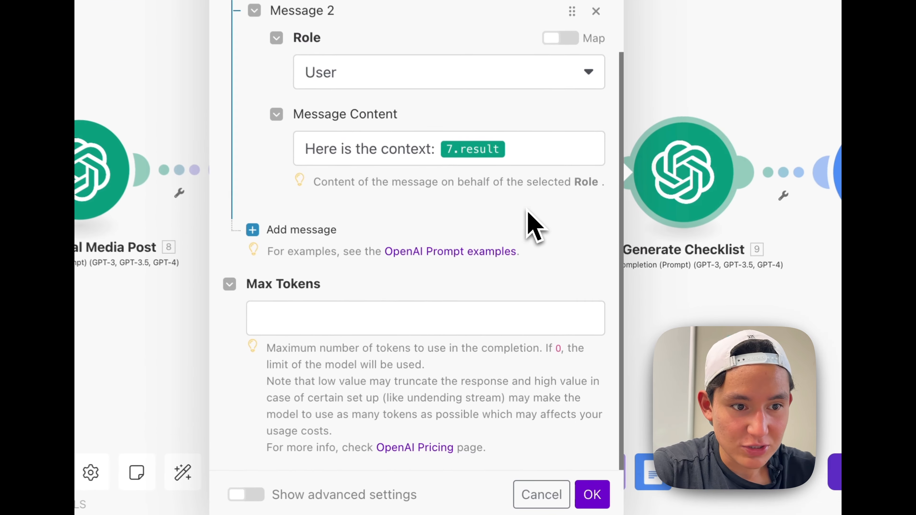
scroll(564, 326, "up", 5)
Write the plumbing checklist System prompt in Message 1, including a ☑ emoji instruction.
left_click(416, 276)
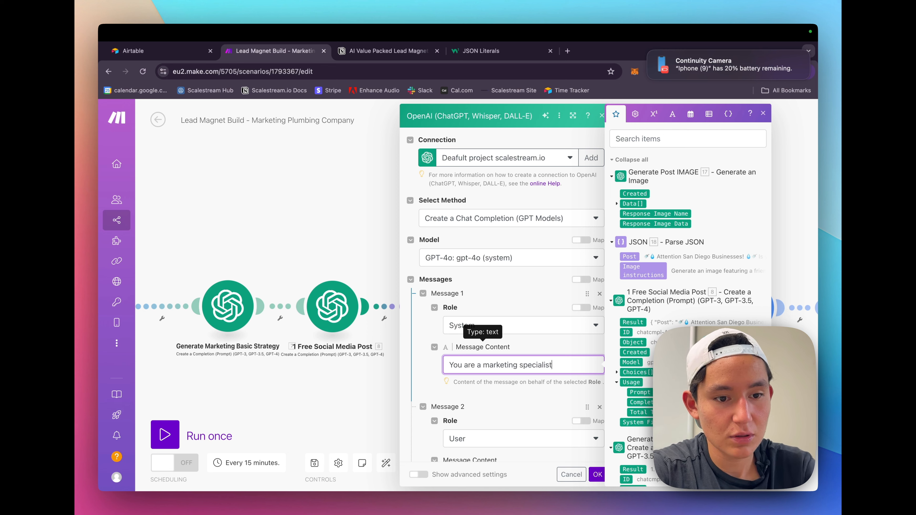
type("bing company, your job is to generete")
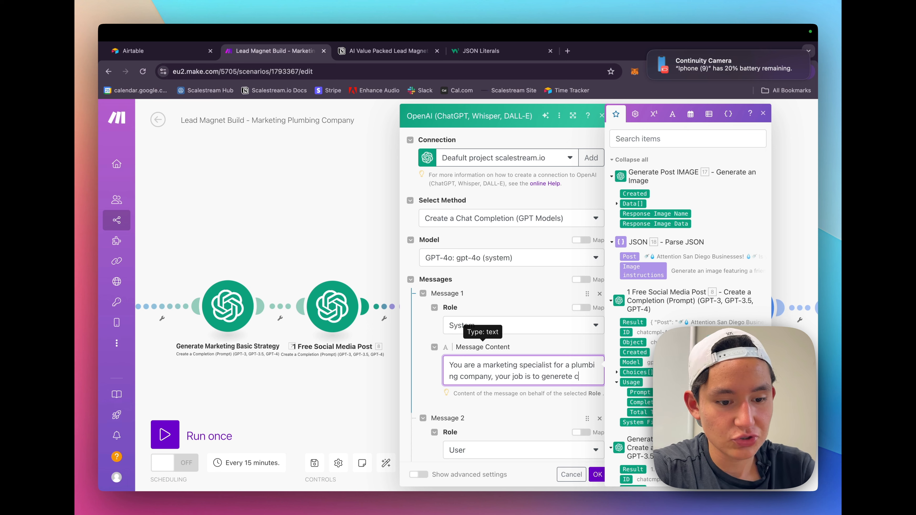
type("cklists for companies of 5-10 t")
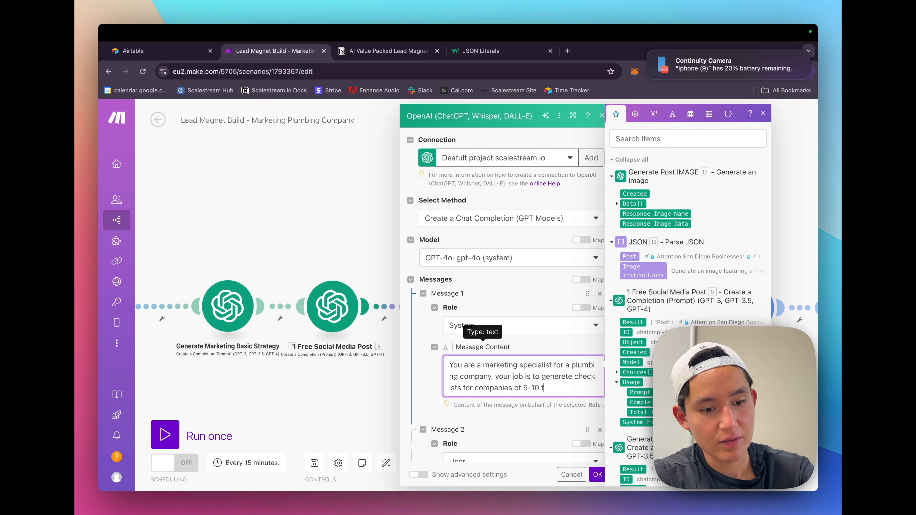
type("need to do in order to achieve thei")
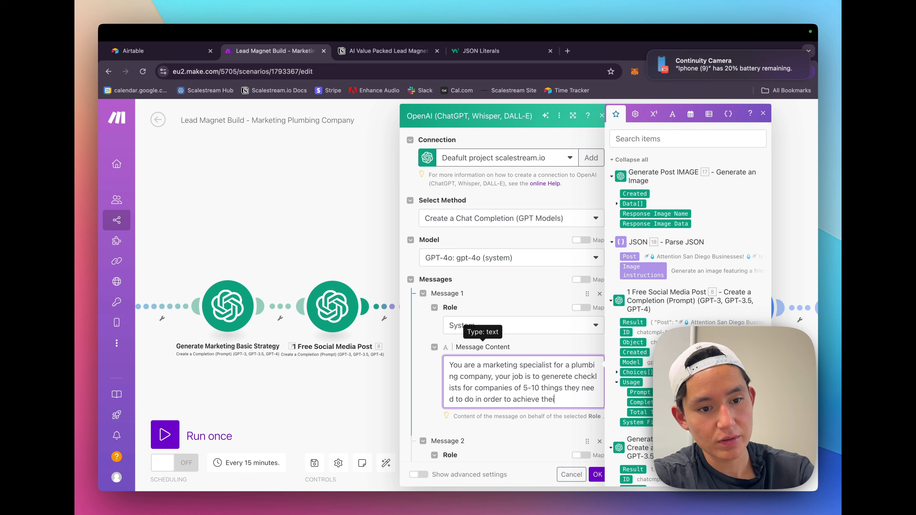
type("oals. Use your knoledge to")
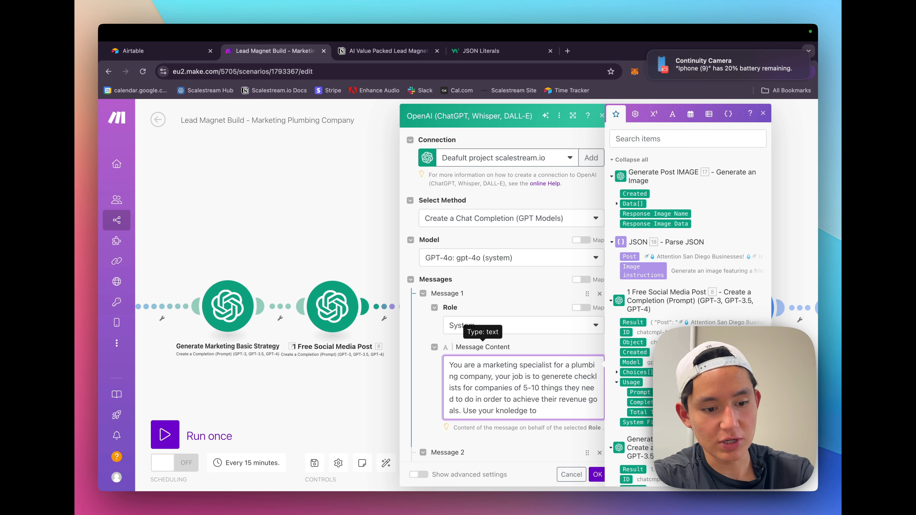
type("heckl")
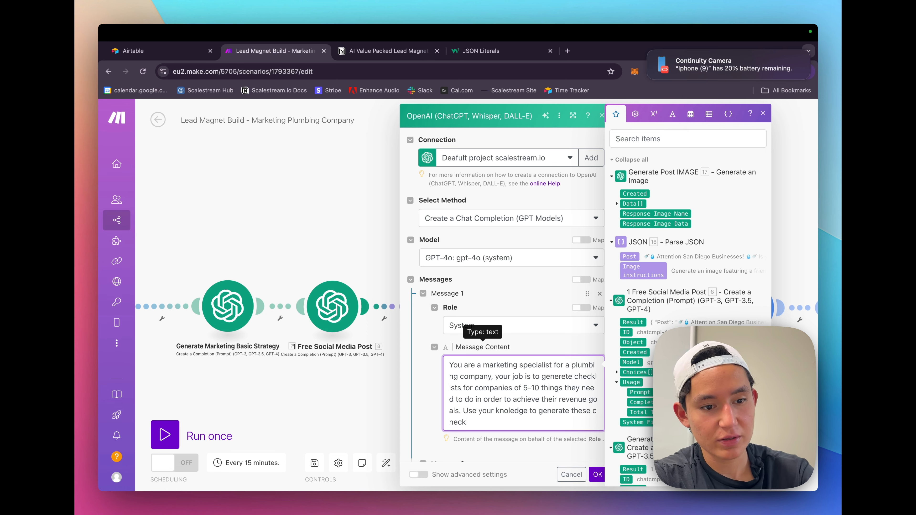
type("ists.")
key("Return")
key("Return")
type("Ou")
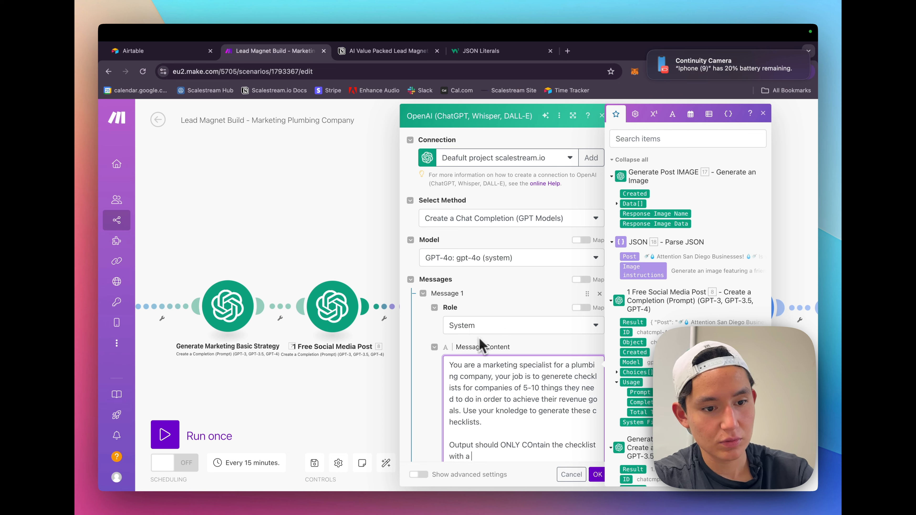
key("ctrl+super+space")
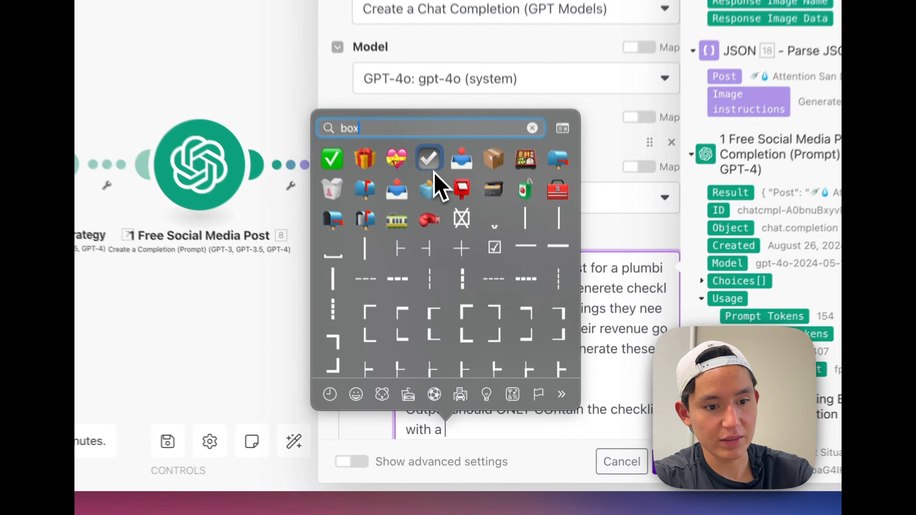
left_click(462, 305)
type("em")
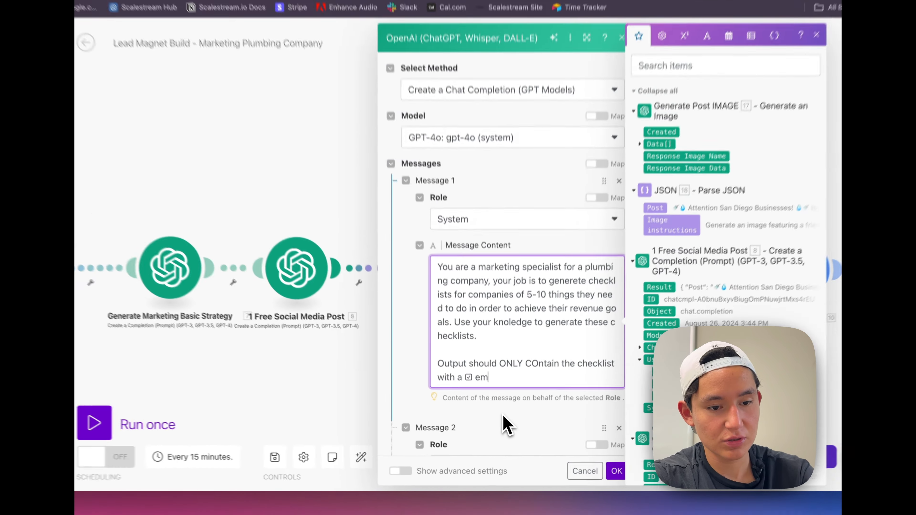
type("oji in the beggining")
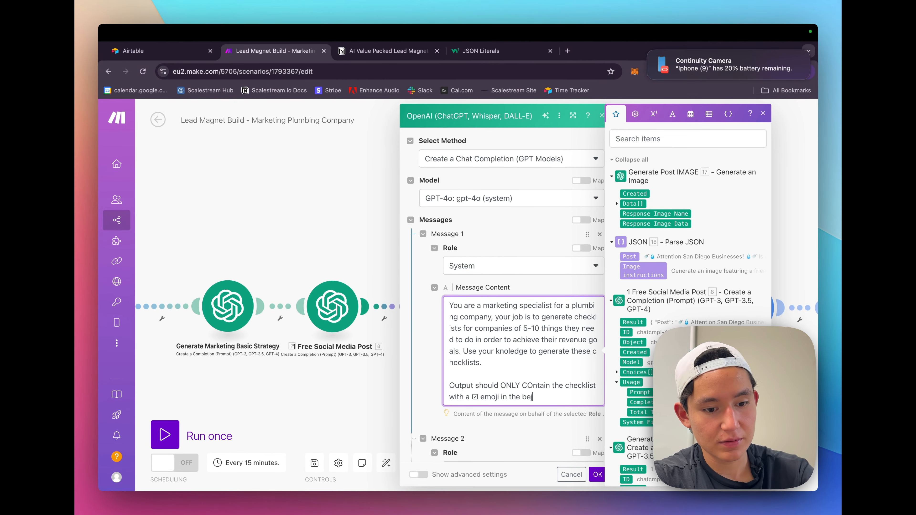
scroll(505, 431, "down", 5)
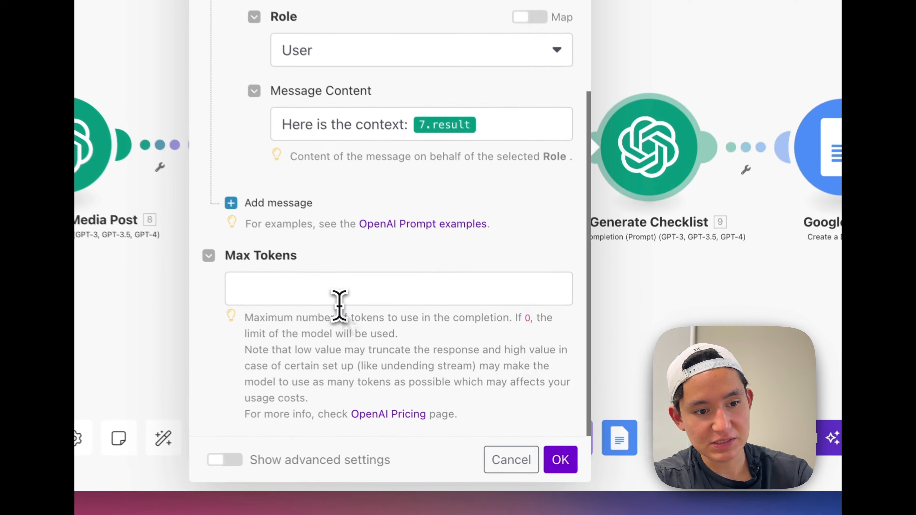
Set Max Tokens to 0 and confirm the checklist module settings.
left_click(342, 290)
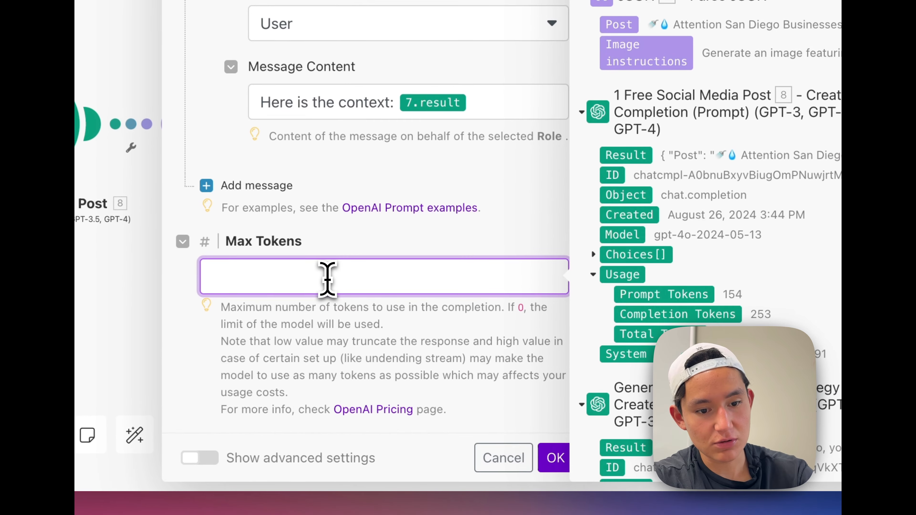
type("0")
scroll(433, 360, "up", 10)
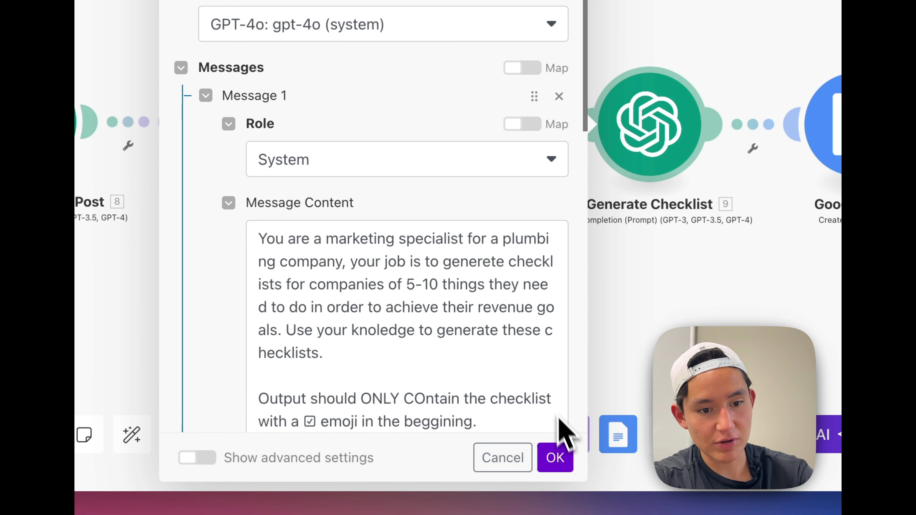
left_click(557, 456)
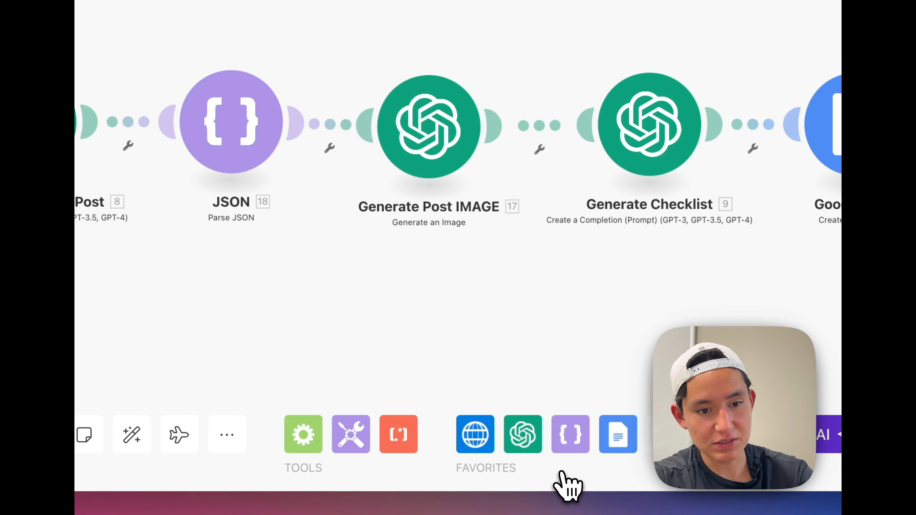
Save the scenario and unlink Google Docs from Generate Checklist.
key("super+s")
right_click(655, 126)
left_click(680, 171)
scroll(314, 338, "left", 5)
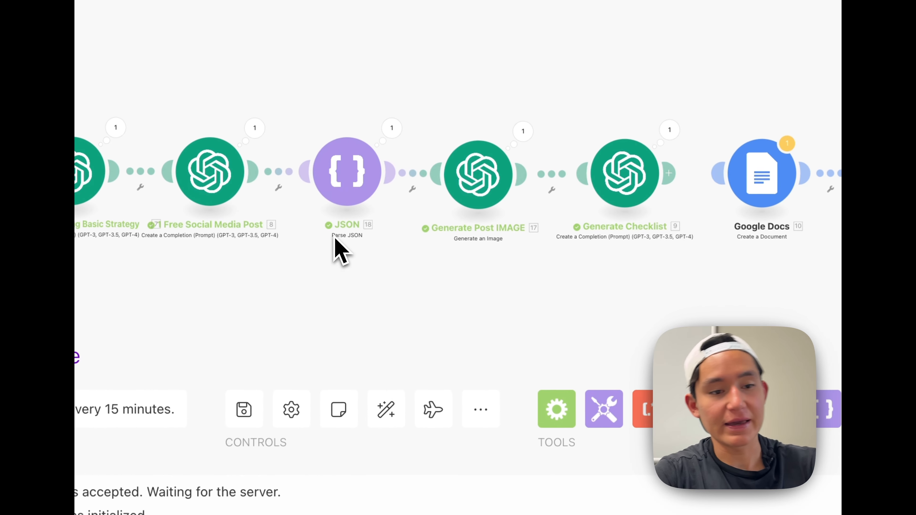
Attach both Google Docs modules after Generate Checklist.
left_click_drag(285, 235, 296, 238)
scroll(584, 234, "up", 5)
left_click_drag(717, 262, 603, 213)
scroll(465, 232, "down", 5)
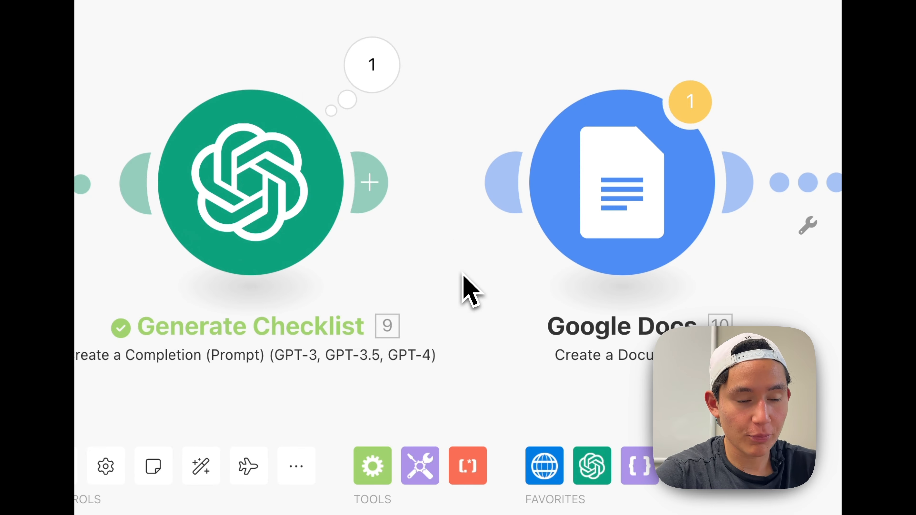
scroll(479, 296, "down", 5)
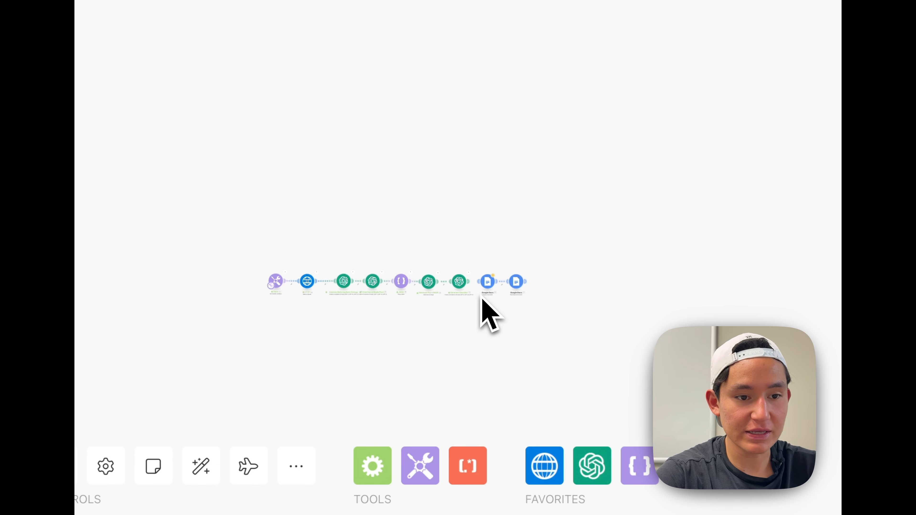
scroll(484, 303, "up", 5)
left_click_drag(485, 307, 490, 347)
scroll(490, 347, "up", 3)
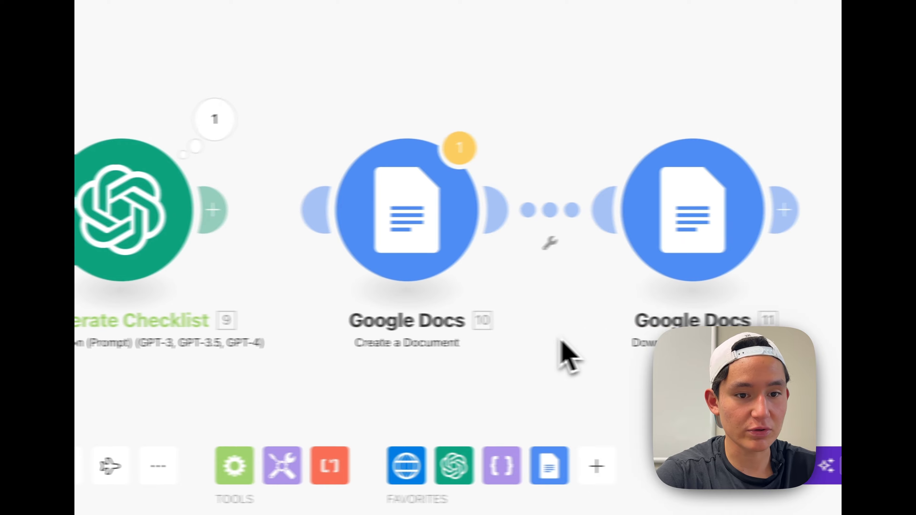
left_click_drag(835, 331, 406, 205)
left_click_drag(519, 316, 519, 309)
Move the Tools 'Set multiple variables' module left, away from the HTTP request.
left_click_drag(652, 209, 243, 208)
left_click_drag(360, 226, 617, 292)
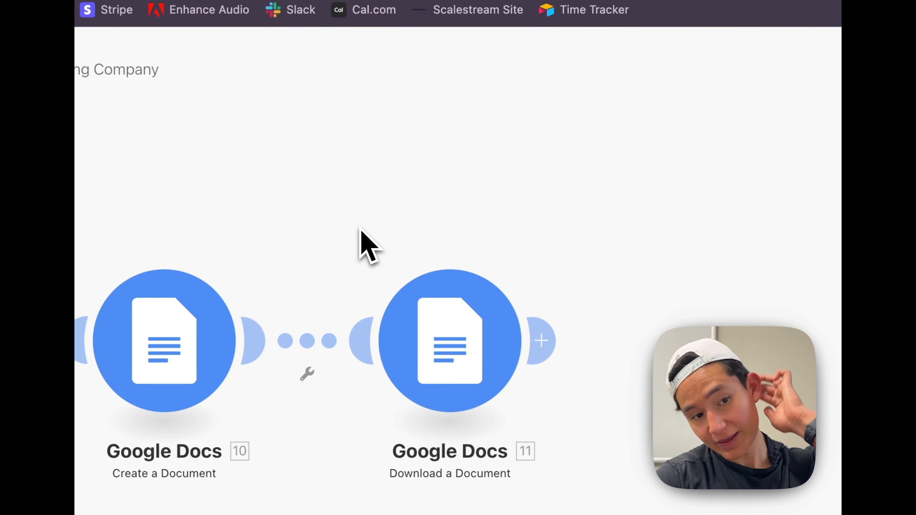
left_click_drag(432, 292, 660, 303)
scroll(642, 303, "down", 5)
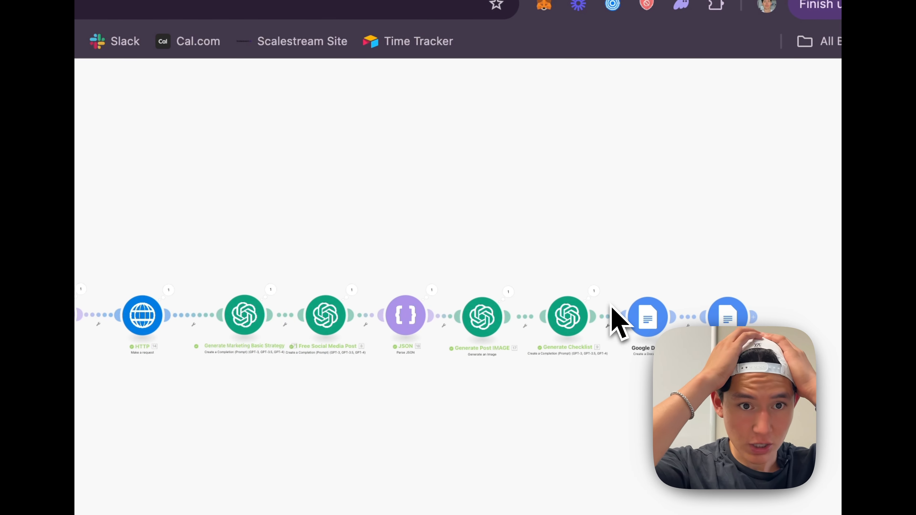
scroll(414, 217, "up", 5)
left_click_drag(202, 324, 746, 250)
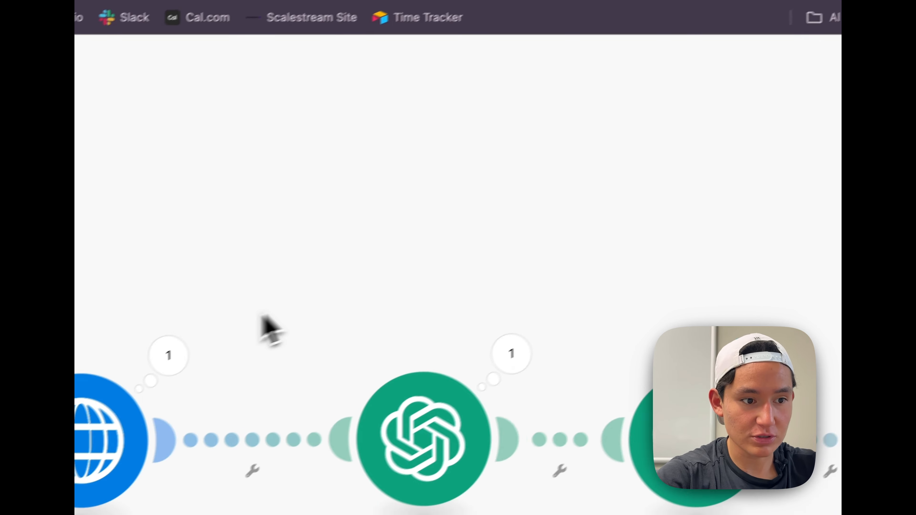
left_click_drag(452, 299, 260, 246)
Insert an Airtable Create a Record module between the Tools and HTTP steps.
left_click(562, 249)
left_click(642, 285)
left_click(379, 224)
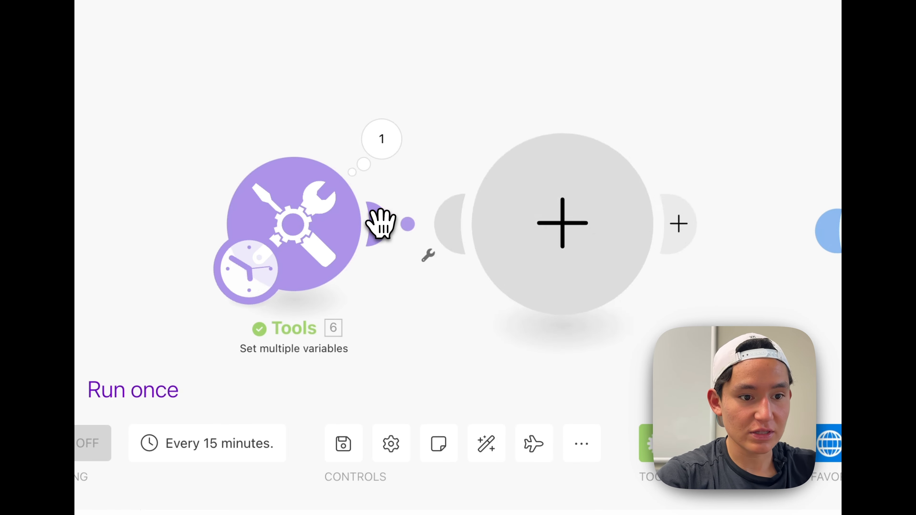
scroll(537, 330, "down", 10)
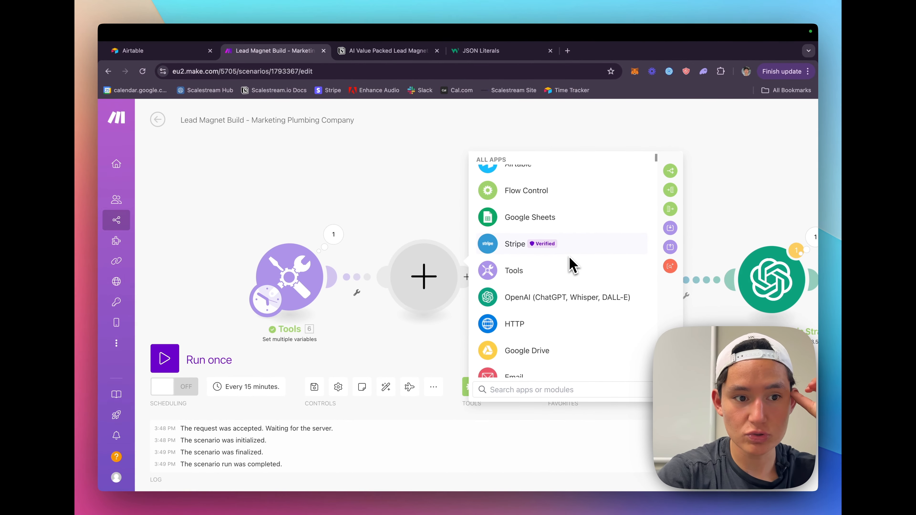
scroll(572, 258, "up", 5)
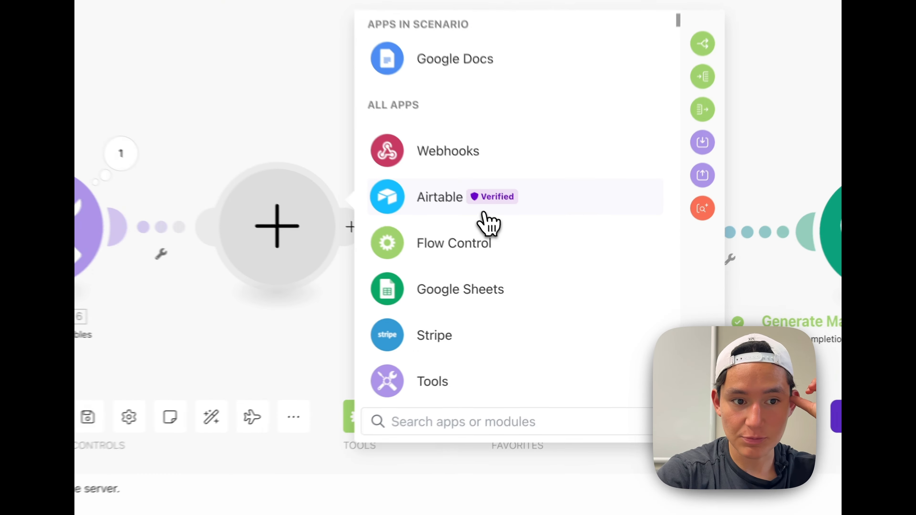
left_click(572, 262)
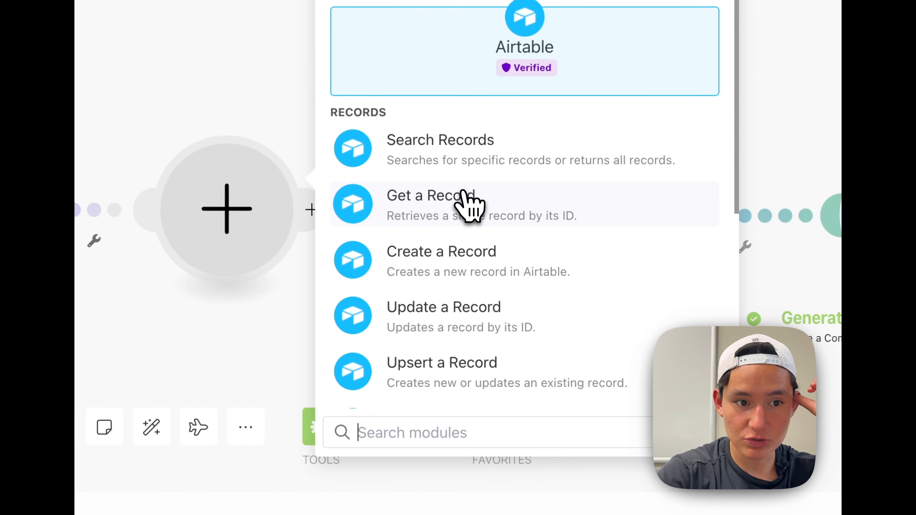
left_click(483, 253)
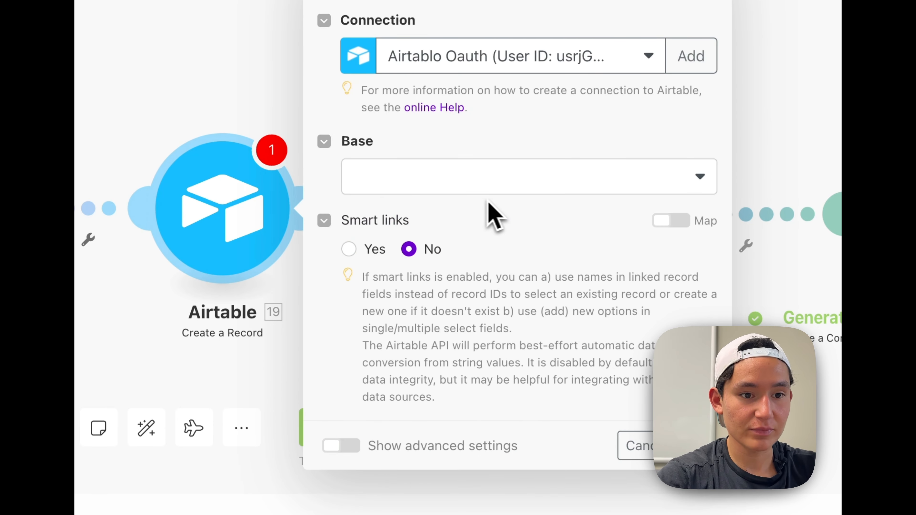
Target the Email List base and its Lead Magnet -> Email List table.
left_click(529, 184)
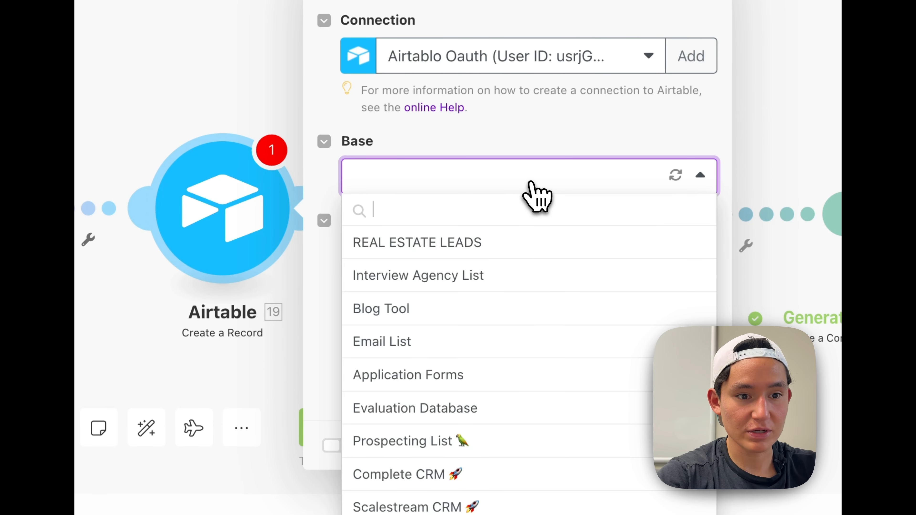
left_click(445, 337)
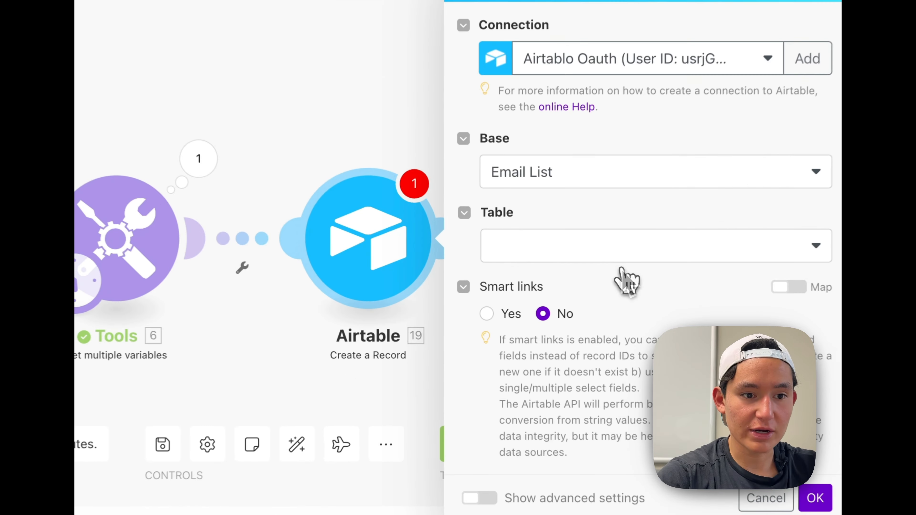
left_click(560, 283)
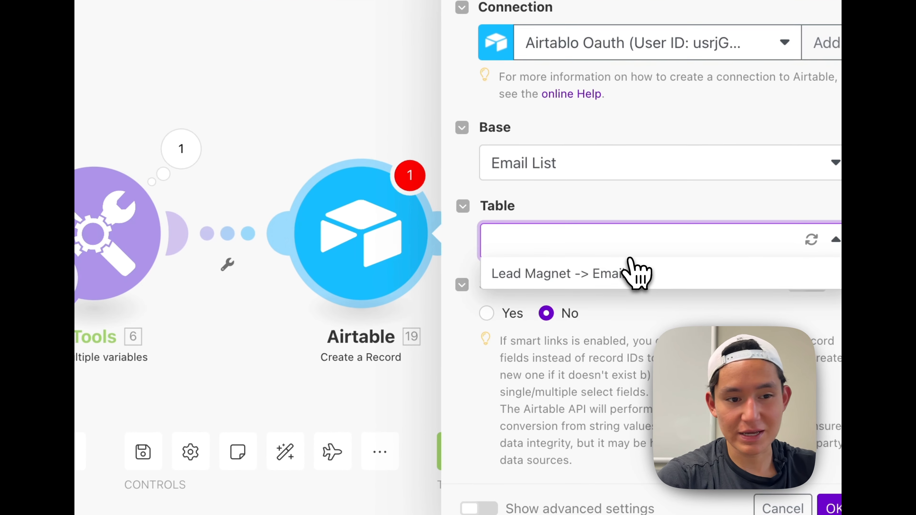
left_click(638, 273)
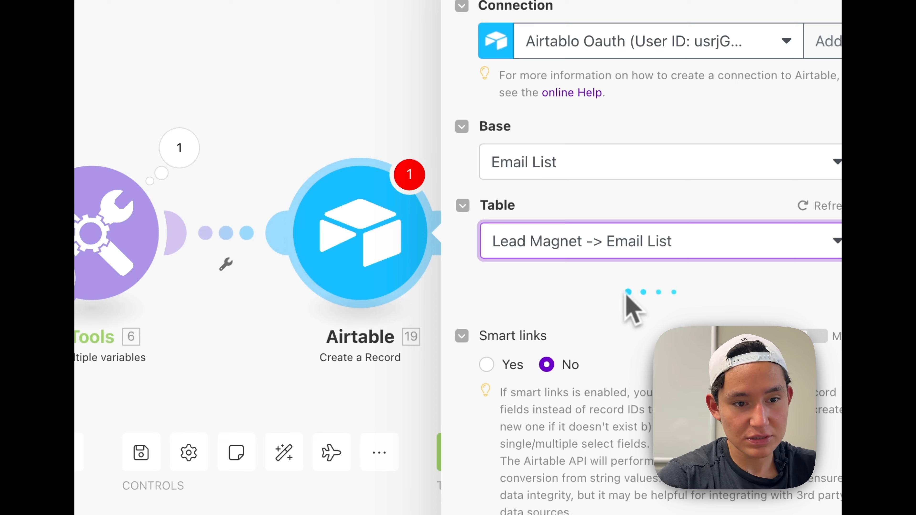
Map the lead's name, email, phone and website from Tools into the record fields.
scroll(629, 306, "down", 2)
left_click(623, 299)
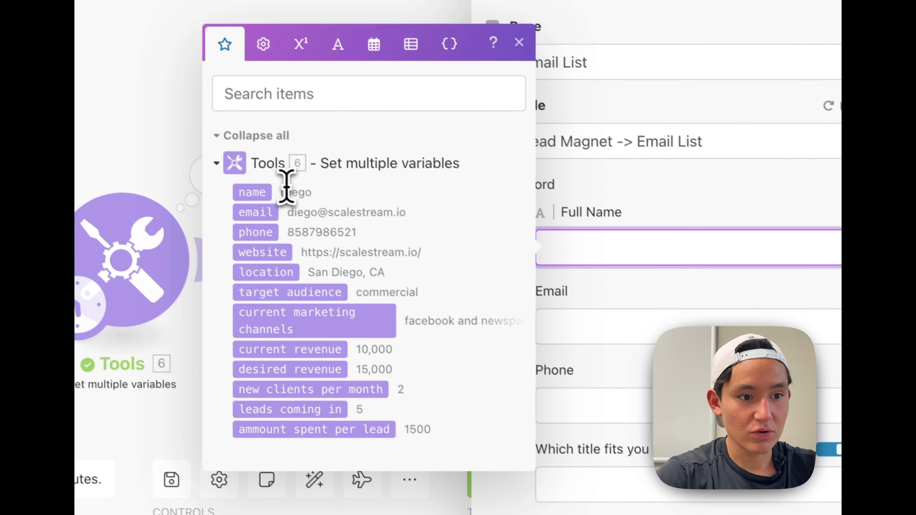
left_click(223, 165)
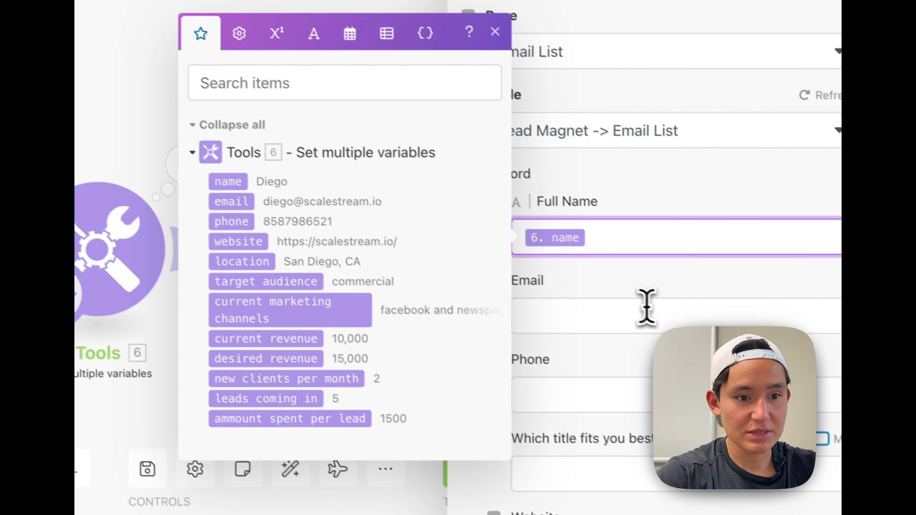
left_click(663, 302)
left_click(215, 260)
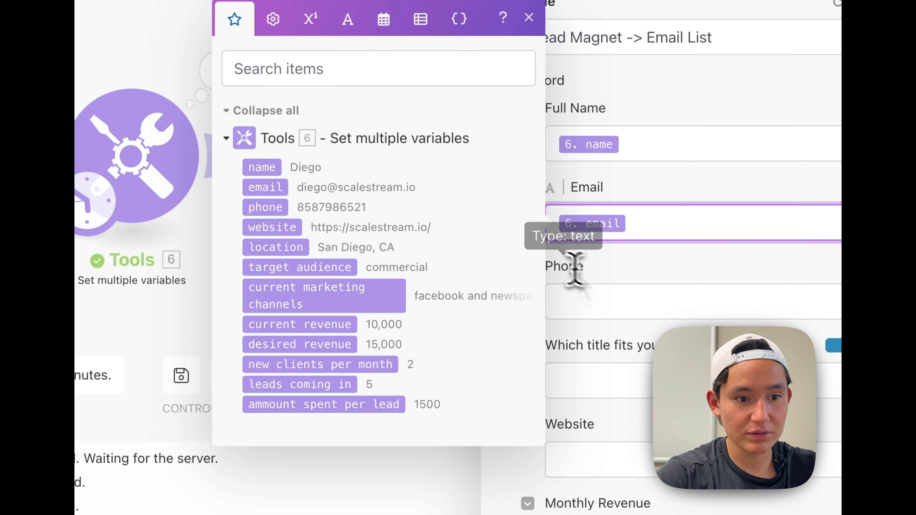
left_click(555, 372)
scroll(602, 348, "down", 2)
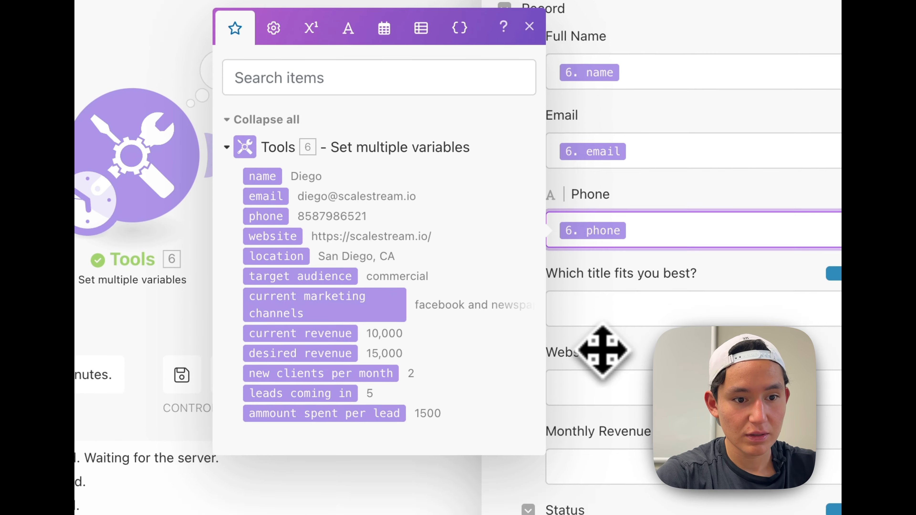
left_click(764, 291)
left_click(740, 369)
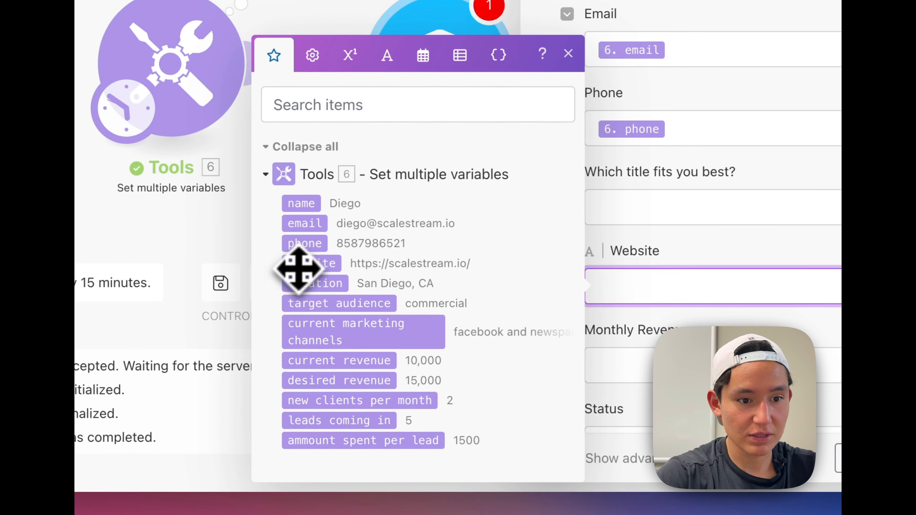
left_click(15, 293)
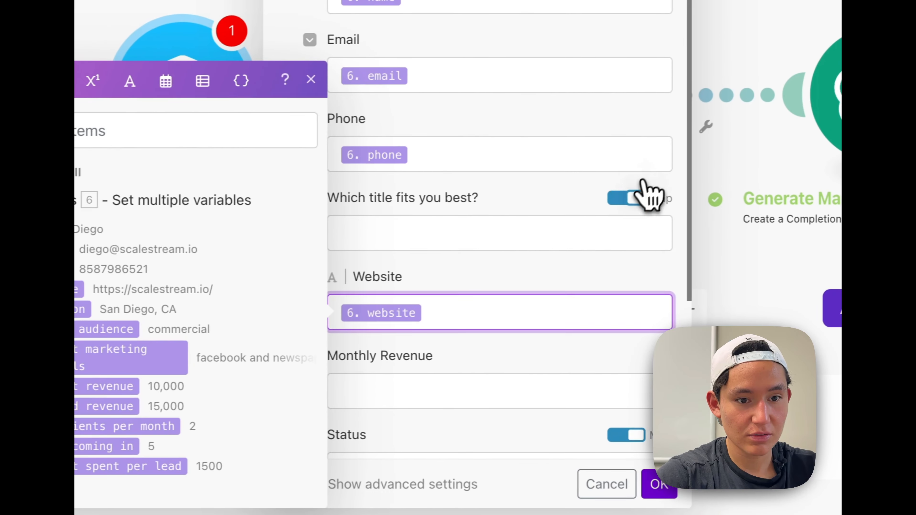
Set the title field to the integrate-solutions option and map current revenue into Monthly Revenue.
left_click(644, 197)
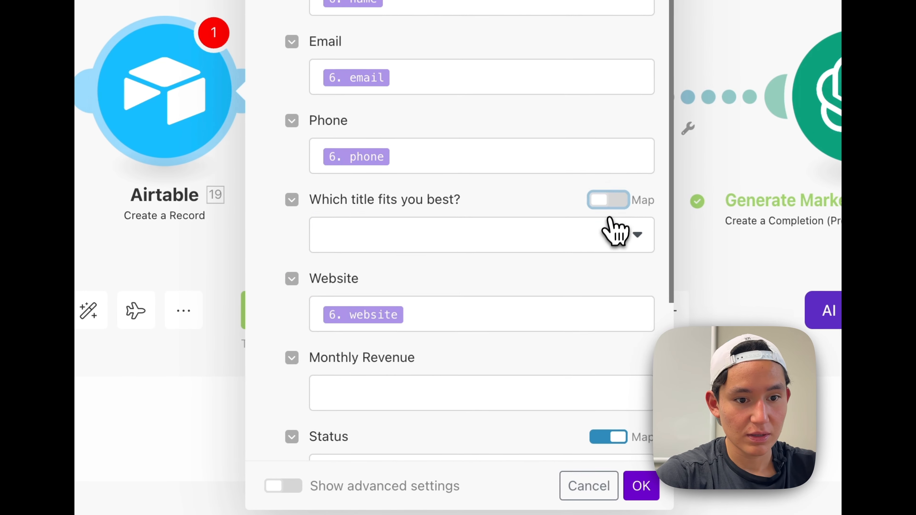
left_click(591, 242)
left_click(432, 303)
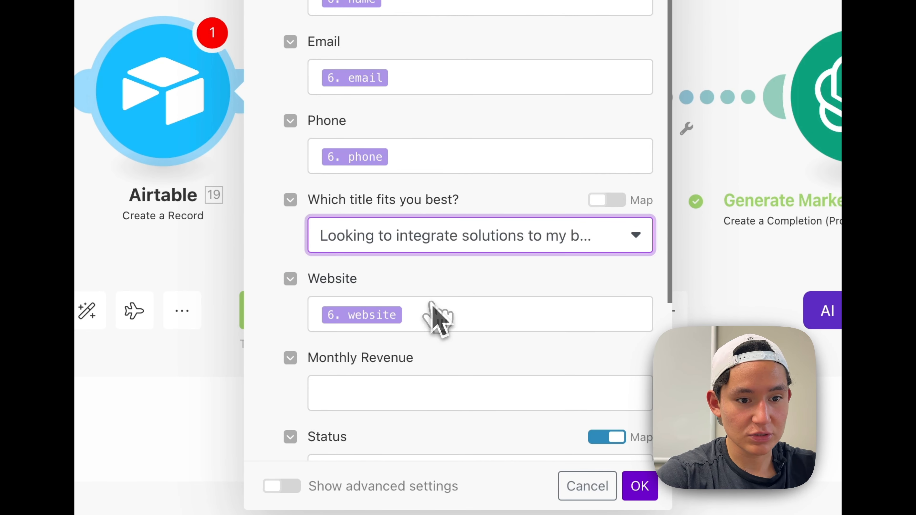
scroll(425, 347, "down", 5)
left_click(419, 207)
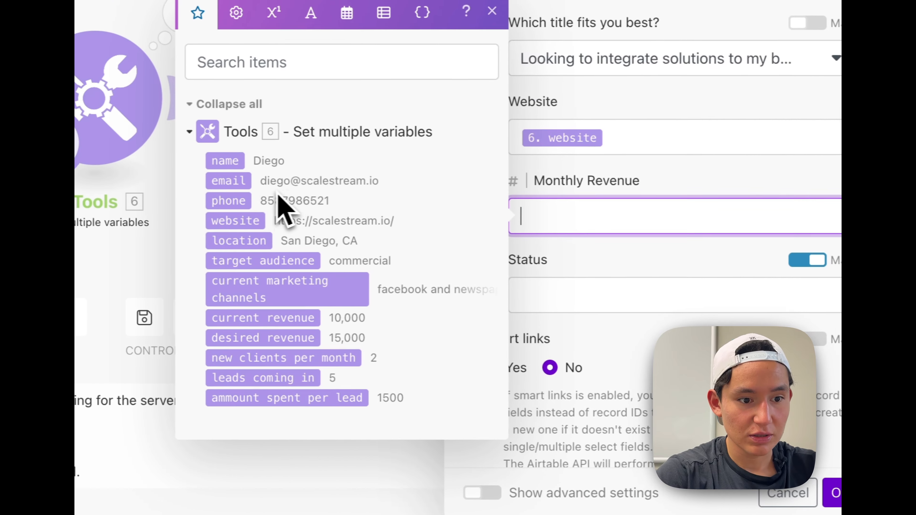
left_click(321, 323)
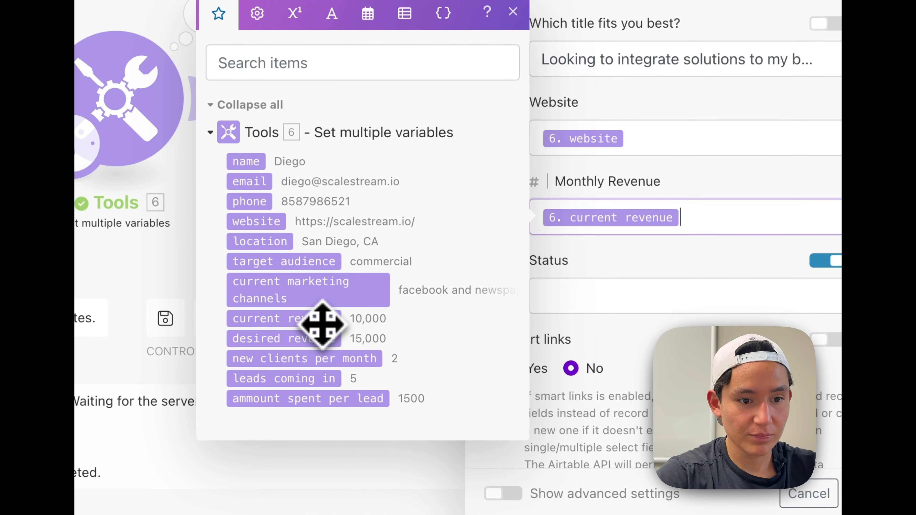
Set Status to Just submitted, save the record settings, and link the step to HTTP.
left_click(744, 289)
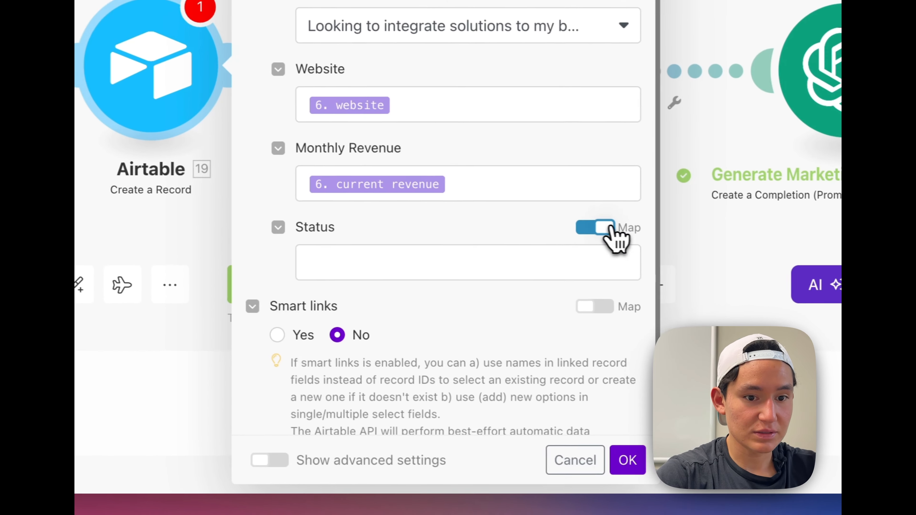
left_click(610, 227)
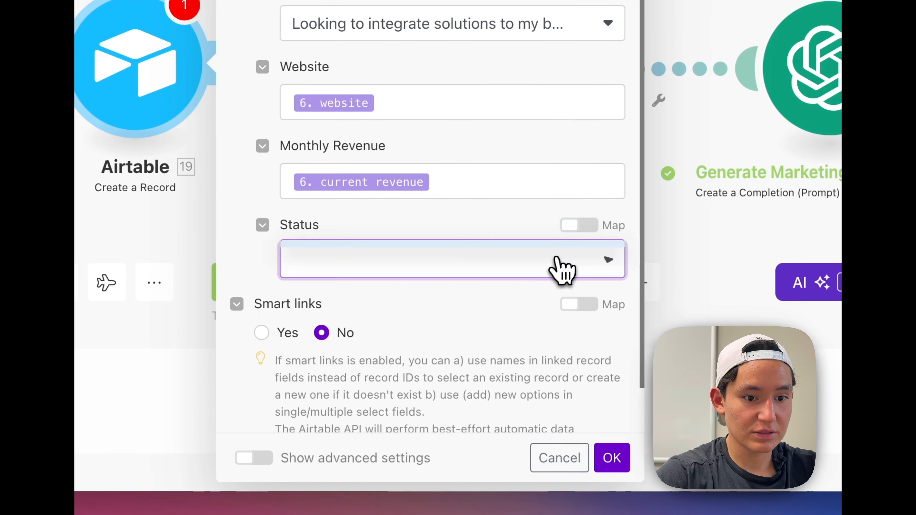
left_click(579, 270)
left_click(415, 291)
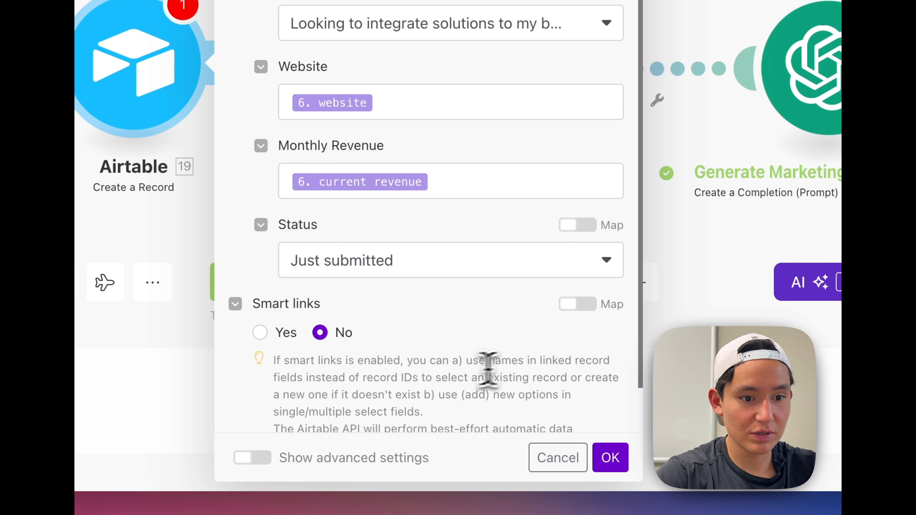
scroll(486, 363, "down", 3)
left_click(610, 457)
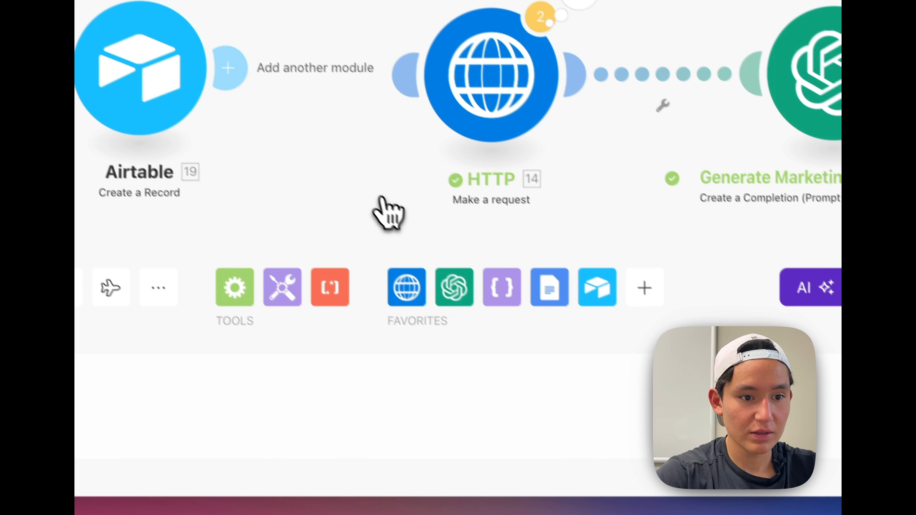
left_click_drag(228, 68, 408, 62)
Rename the Airtable step to 'Add To CRM'.
right_click(122, 66)
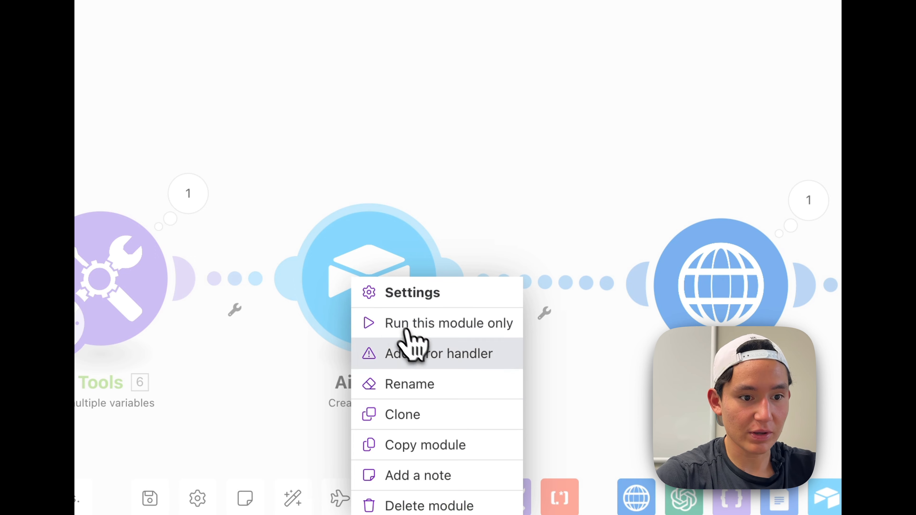
left_click(433, 384)
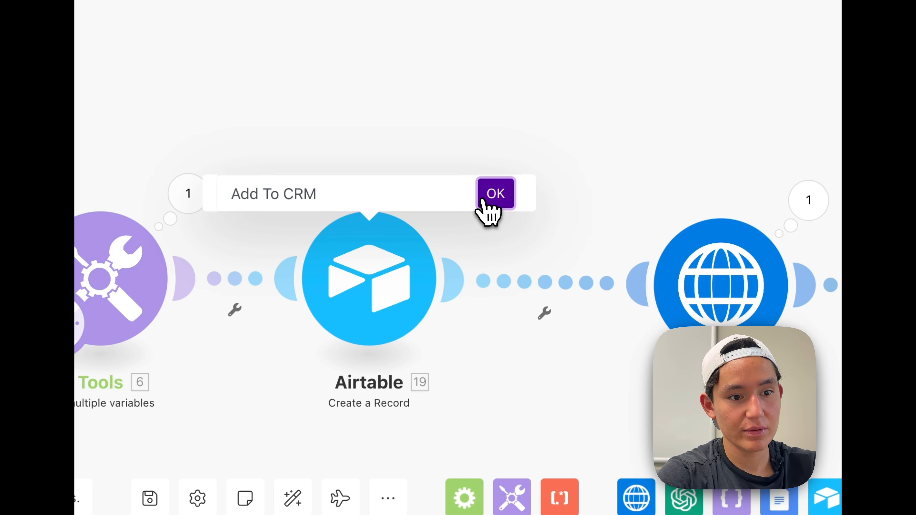
left_click(491, 199)
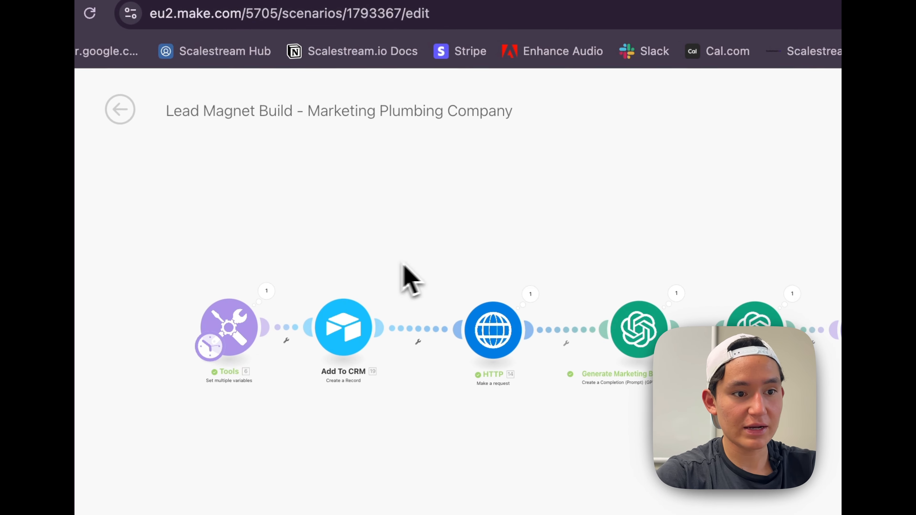
Reposition Add To CRM in the flow and close the JSON Literals browser tab.
scroll(411, 280, "right", 5)
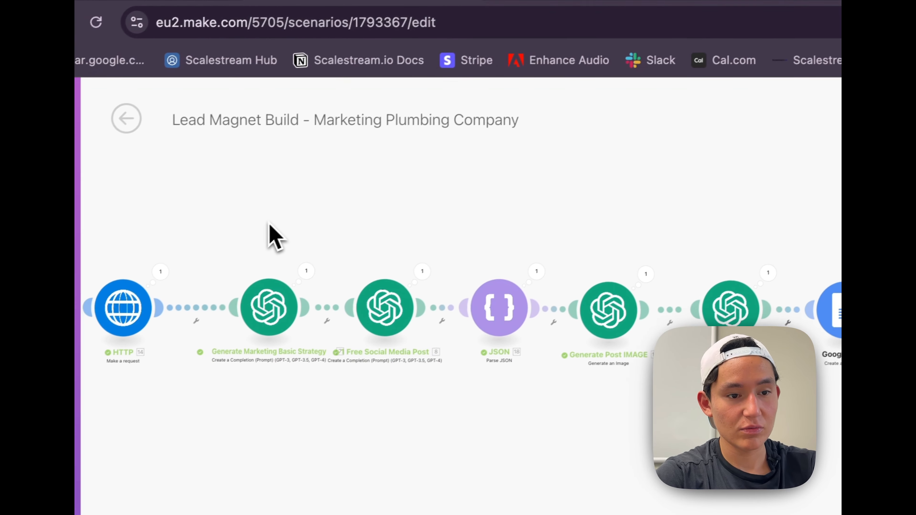
left_click_drag(268, 223, 663, 310)
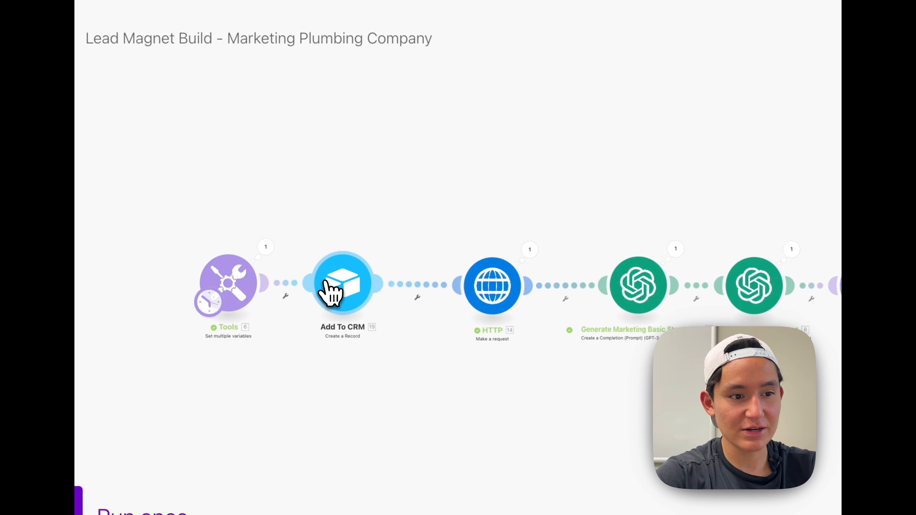
left_click_drag(325, 281, 339, 281)
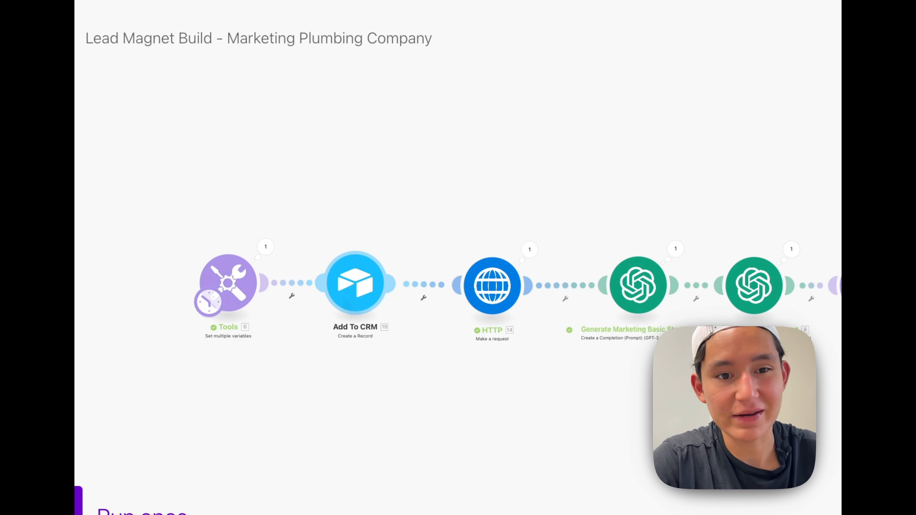
scroll(346, 305, "right", 10)
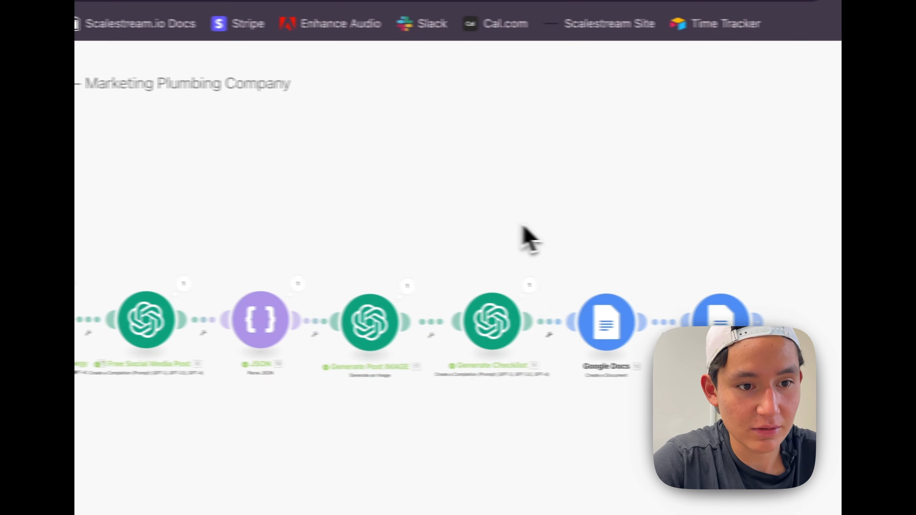
scroll(480, 242, "right", 10)
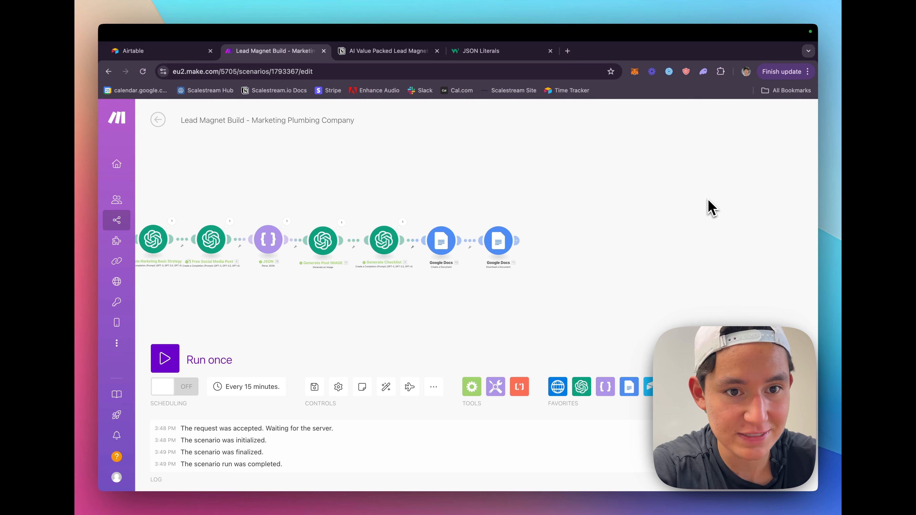
left_click(442, 247)
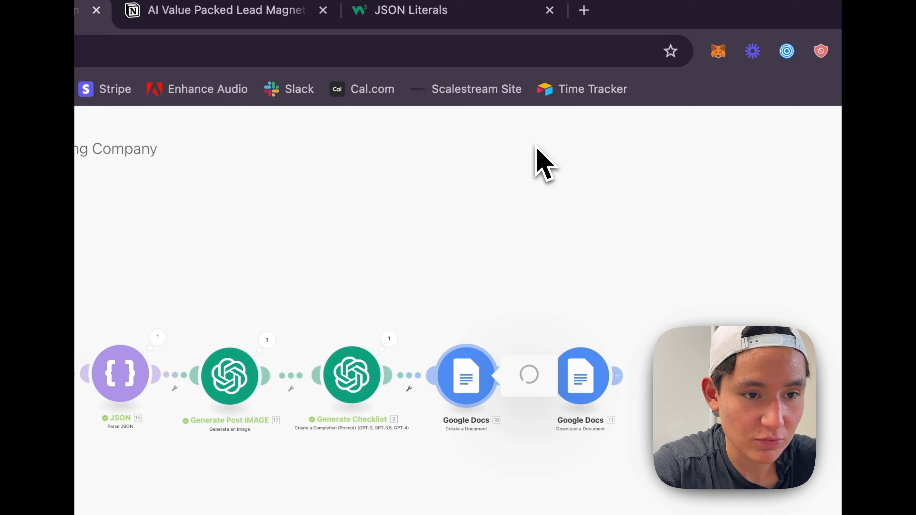
left_click(549, 10)
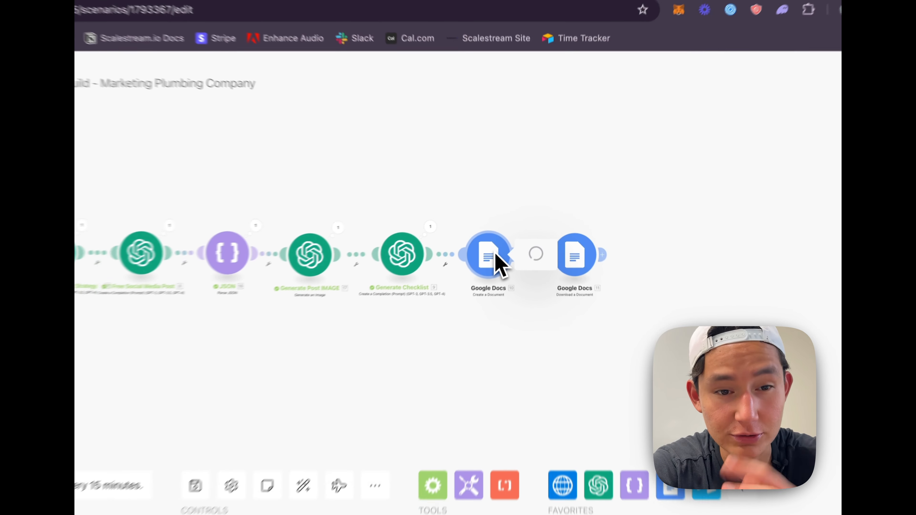
Start the Google Docs document name with 'Custom Marketing Plan for'.
left_click(510, 234)
left_click(573, 216)
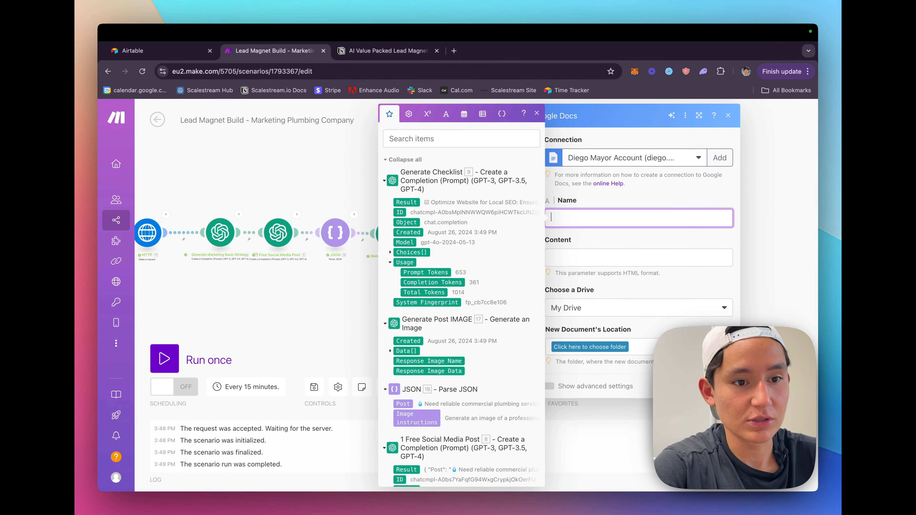
type("Custom Marketing Plan for")
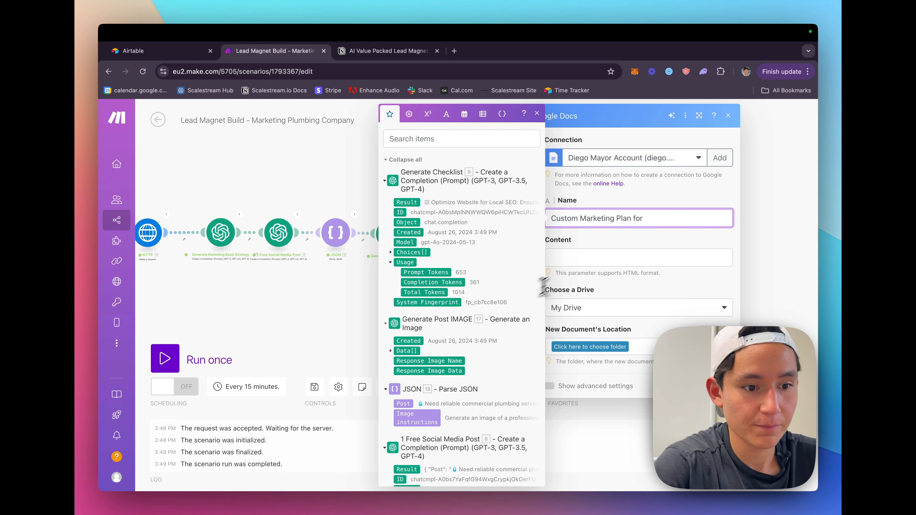
scroll(462, 403, "down", 10)
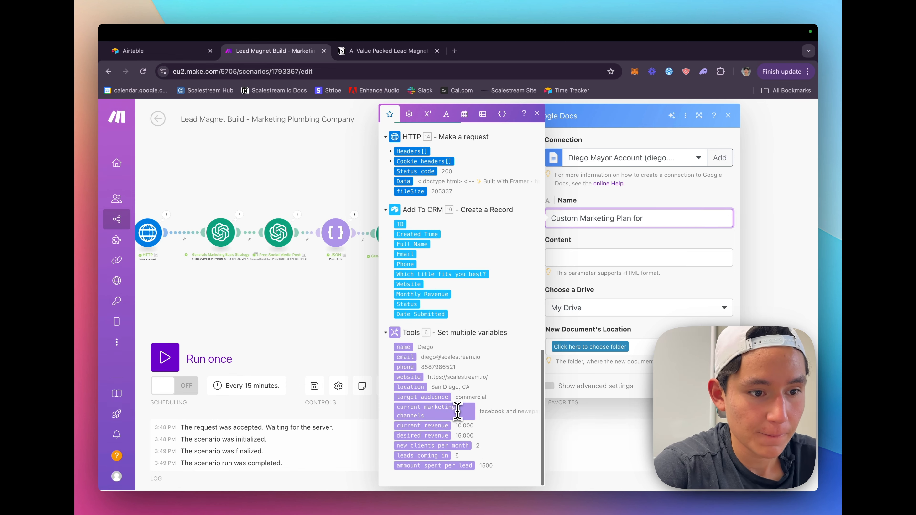
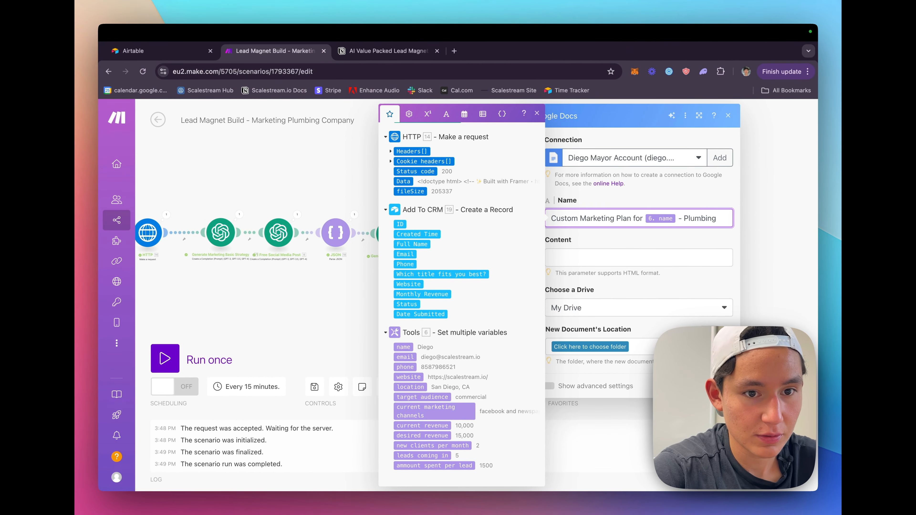
Complete the name as 'Custom Marketing Plan for {{6.name}} - PlumbingGrow.com' and map values into Content.
type("ow.com")
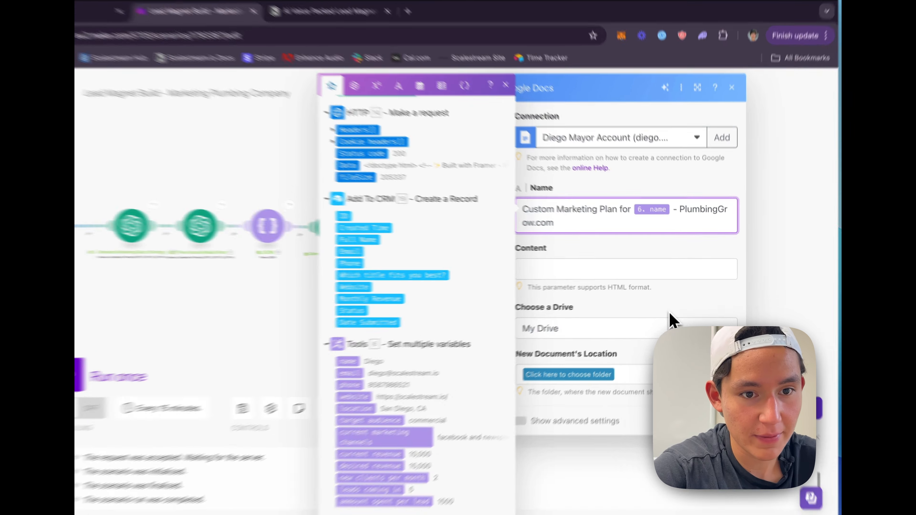
left_click(673, 294)
left_click(634, 272)
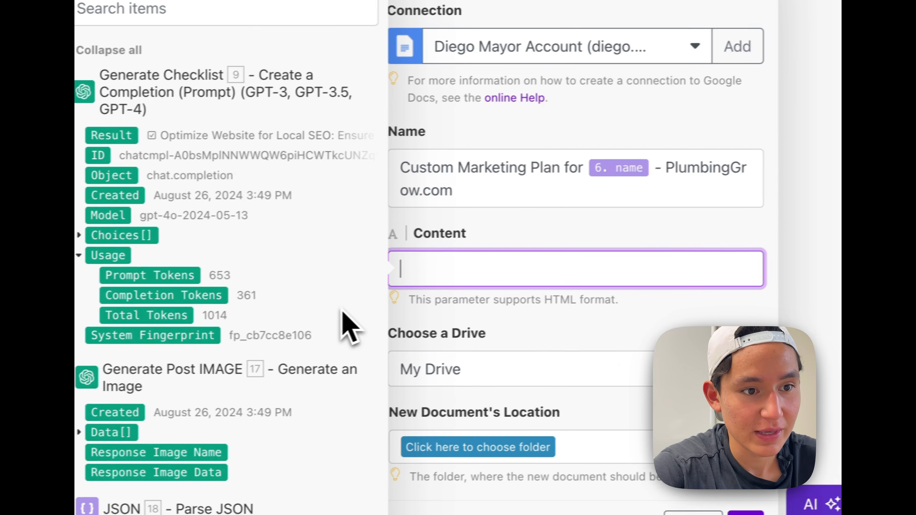
scroll(429, 258, "down", 10)
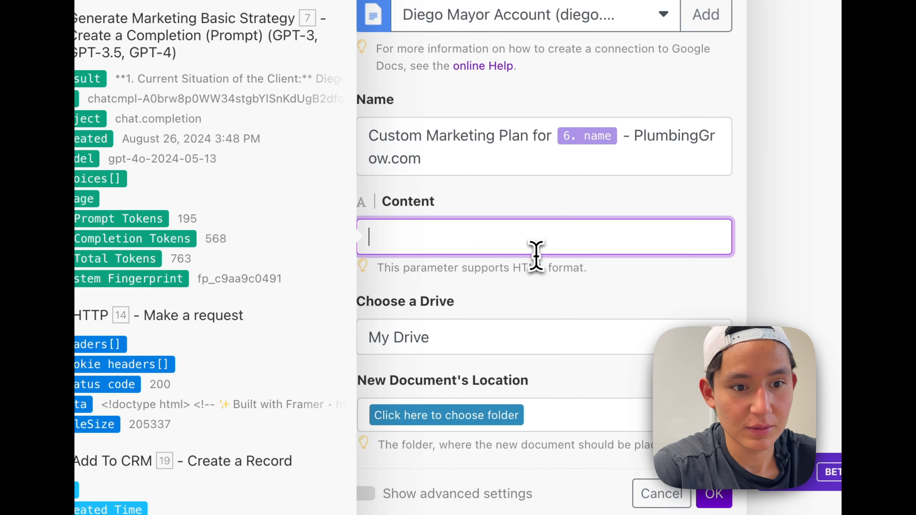
left_click(541, 301)
left_click(541, 252)
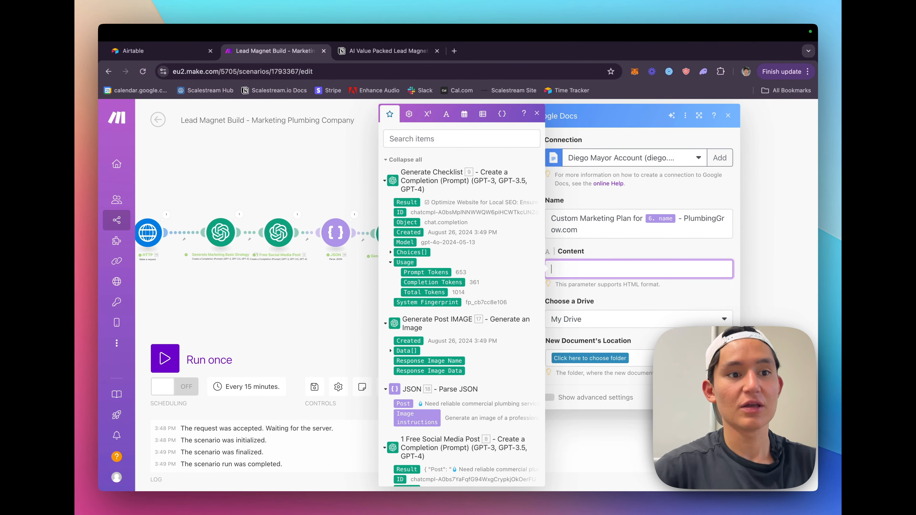
left_click_drag(615, 201, 615, 114)
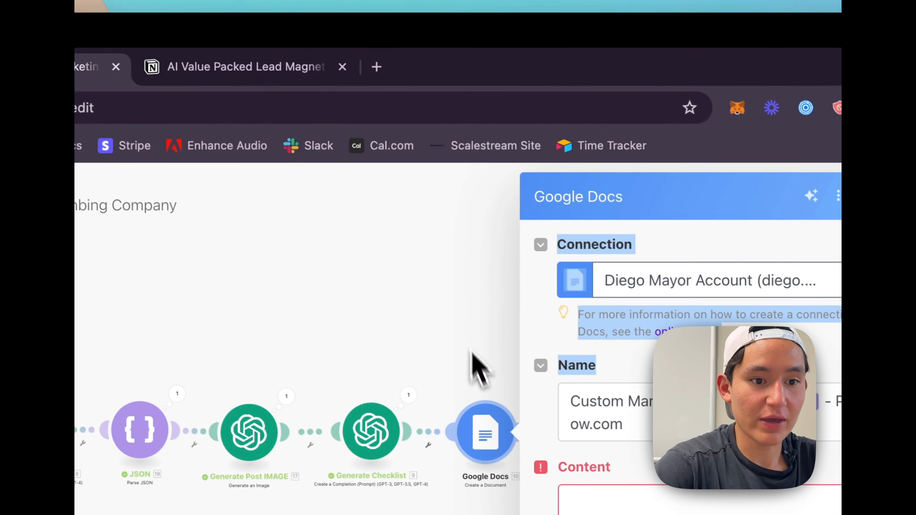
left_click(576, 267)
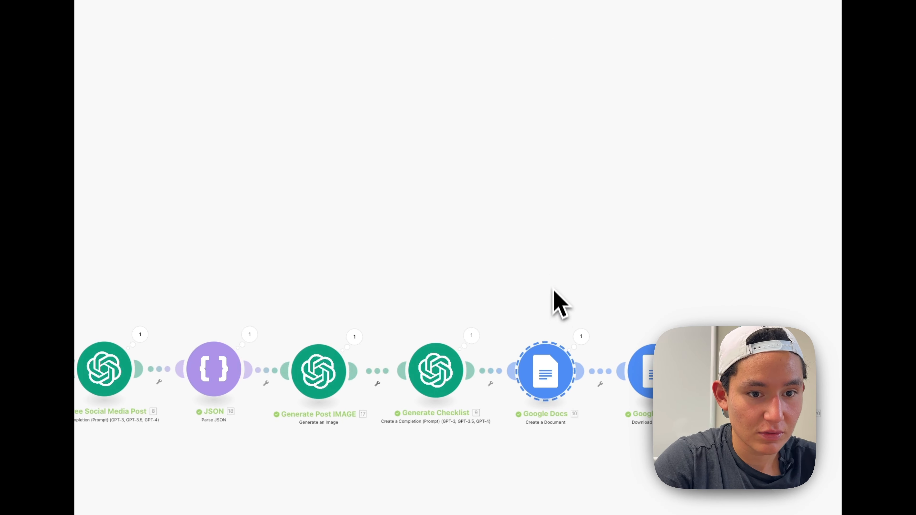
Run only the Google Docs module, using a sample first name as the test name and adding an image item.
right_click(545, 382)
left_click(595, 425)
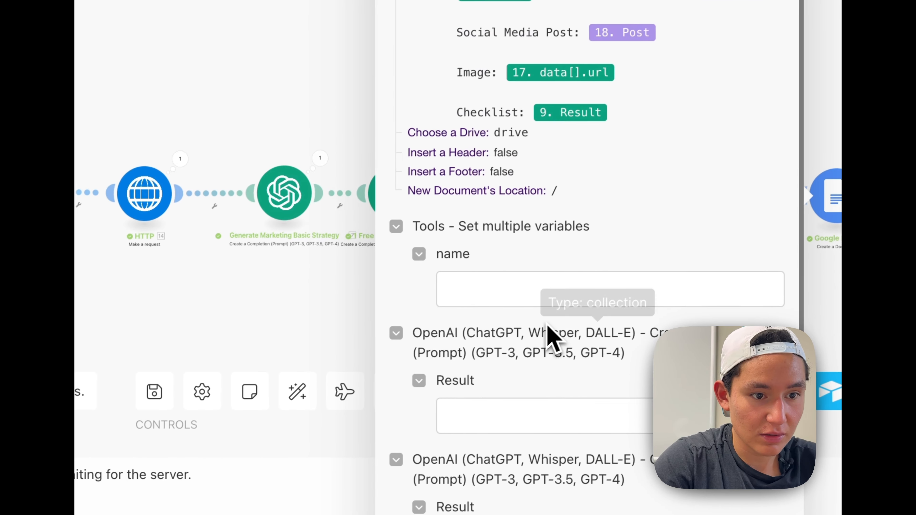
left_click(541, 298)
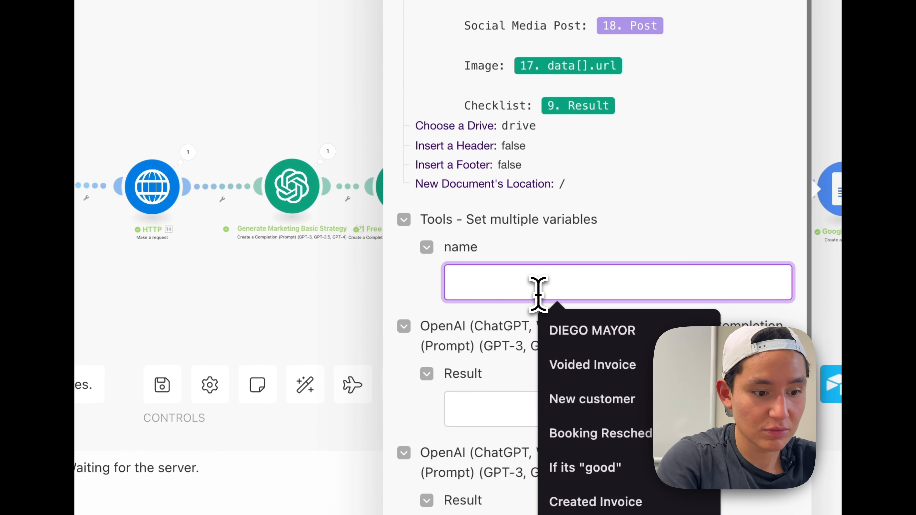
type("Diego")
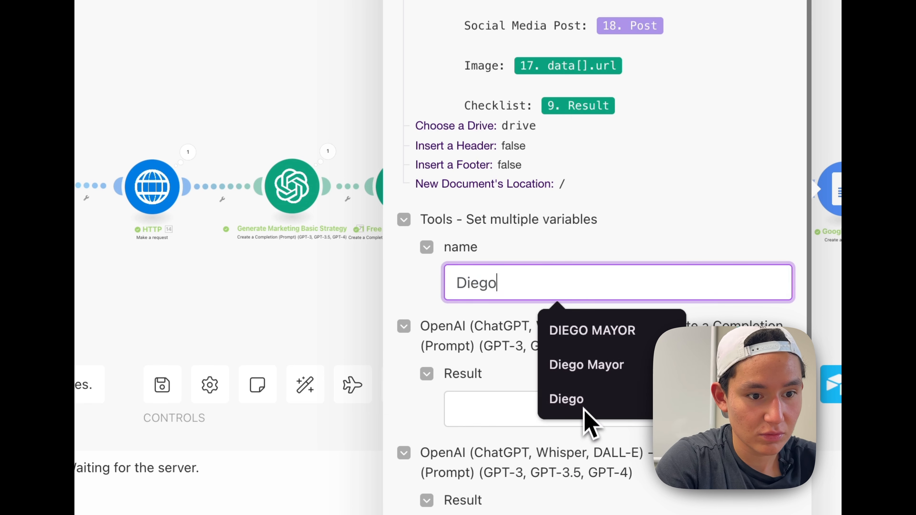
left_click(583, 406)
scroll(585, 414, "down", 5)
scroll(569, 350, "down", 2)
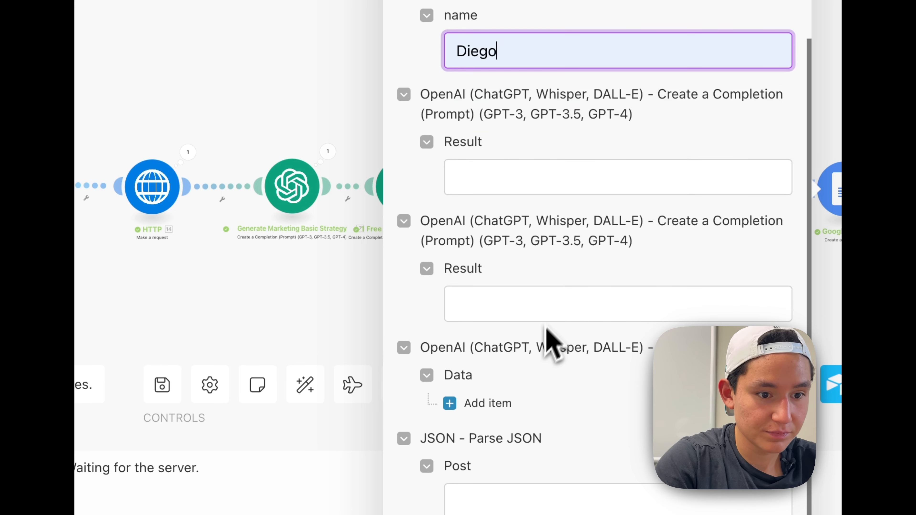
left_click(487, 403)
scroll(556, 390, "down", 6)
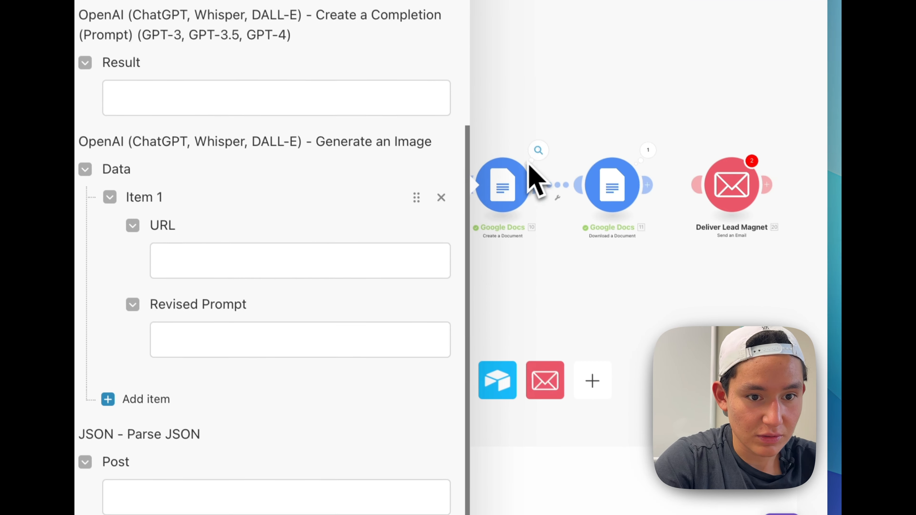
Fill in test Post text, the lastweekin.ai image URL and sample AI results, then run the step.
left_click(332, 505)
left_click(452, 329)
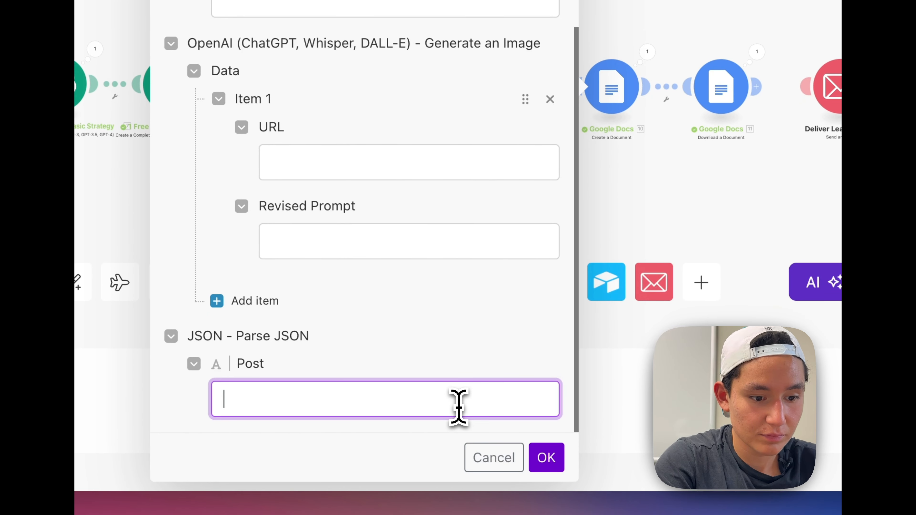
type("Post on soci")
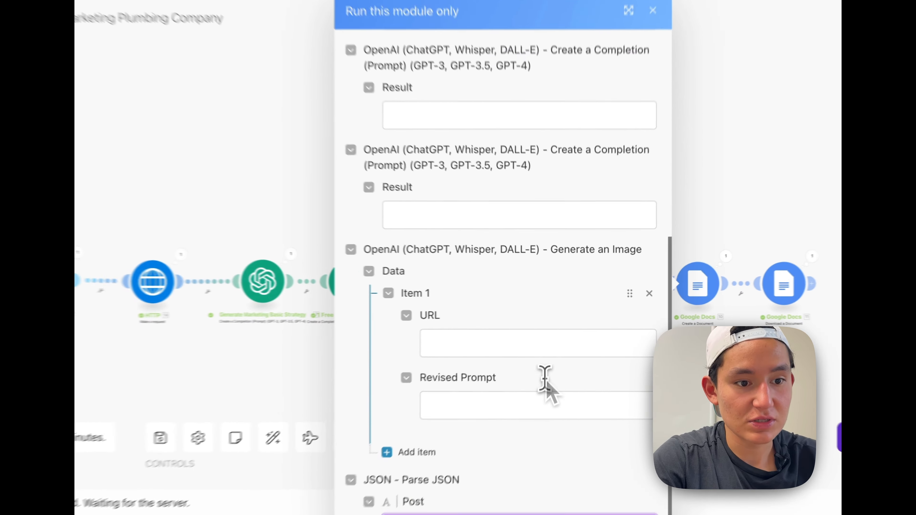
left_click(541, 327)
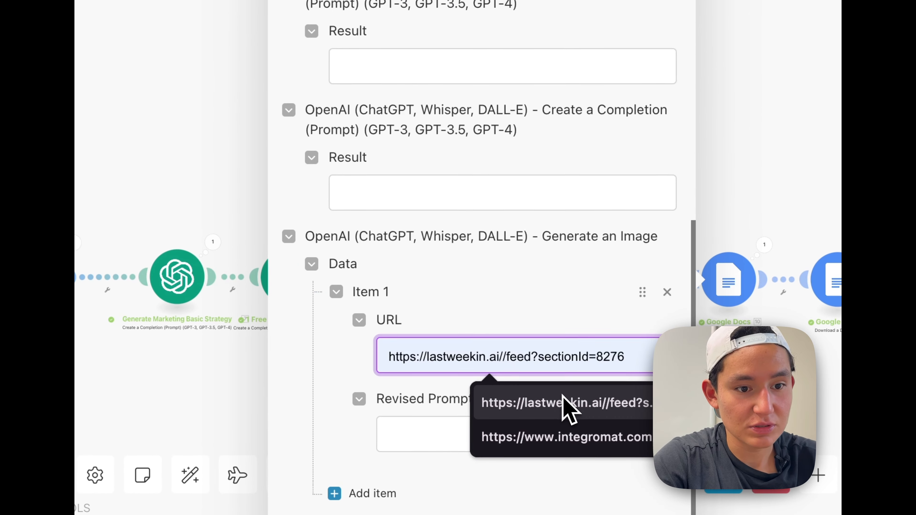
left_click(574, 349)
left_click(515, 197)
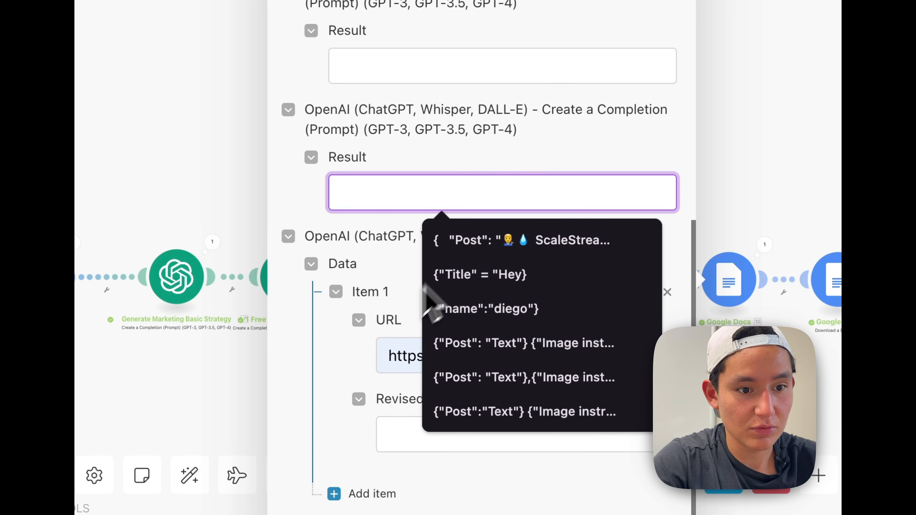
left_click(443, 342)
left_click(416, 357)
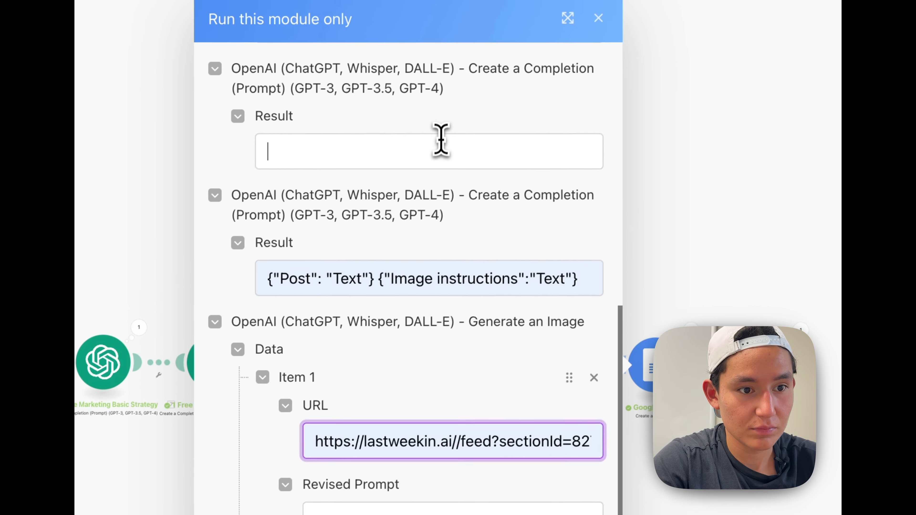
left_click(443, 148)
scroll(440, 154, "up", 4)
left_click(447, 242)
scroll(447, 249, "up", 6)
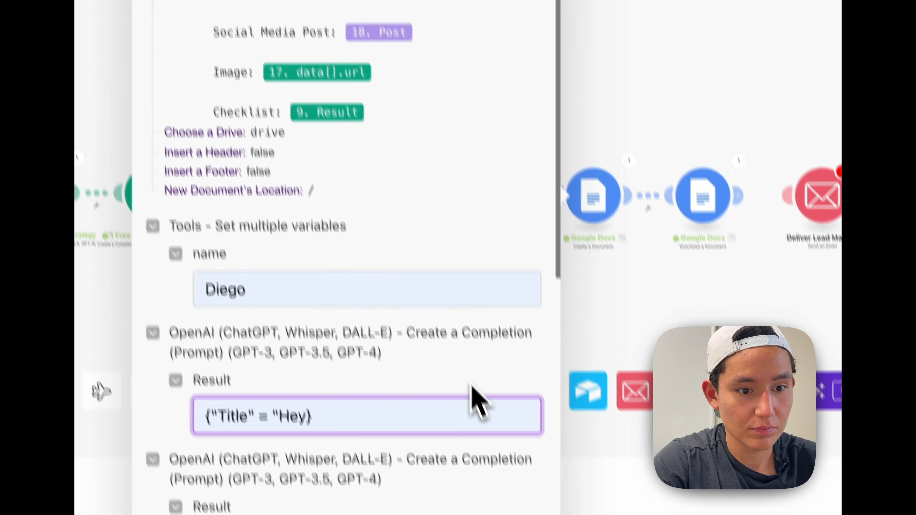
left_click(501, 468)
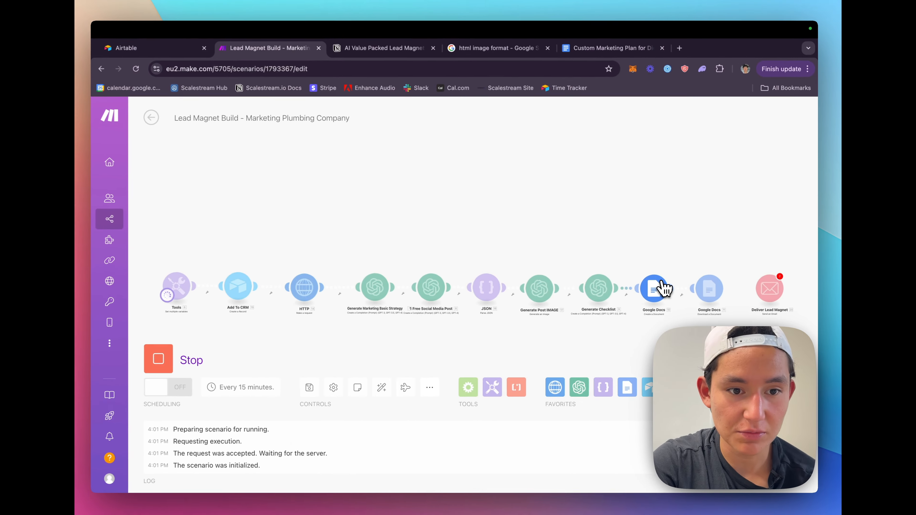
Copy the created document's Web View Link from the run output and load it in the Docs tab.
scroll(568, 306, "down", 1)
left_click(670, 267)
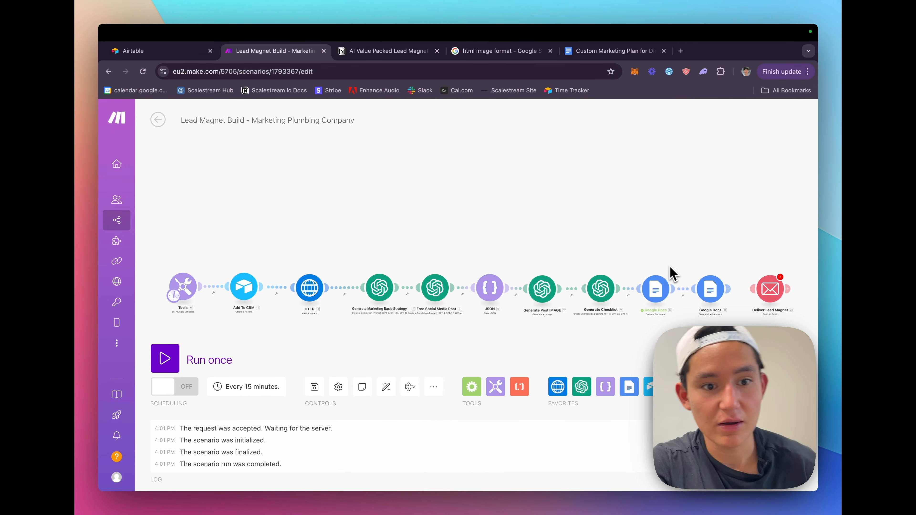
left_click(673, 273)
scroll(579, 352, "down", 5)
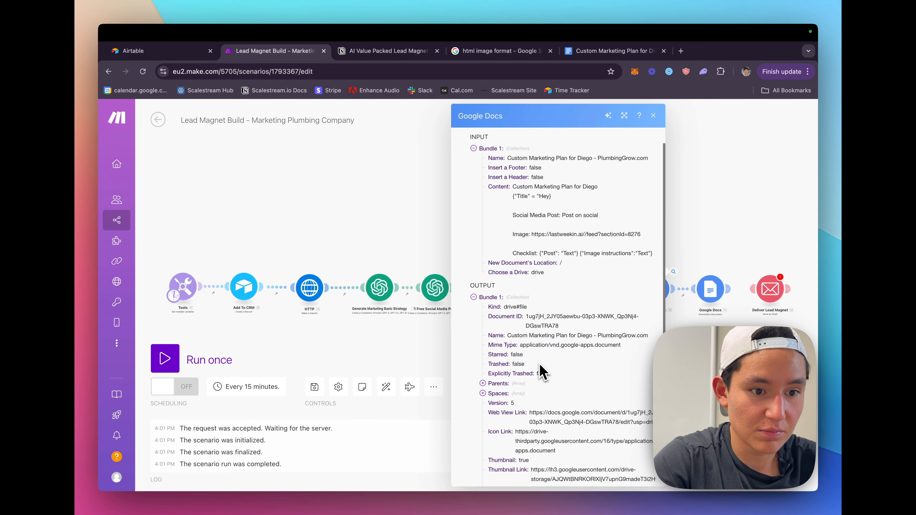
triple_click(564, 286)
key("super+c")
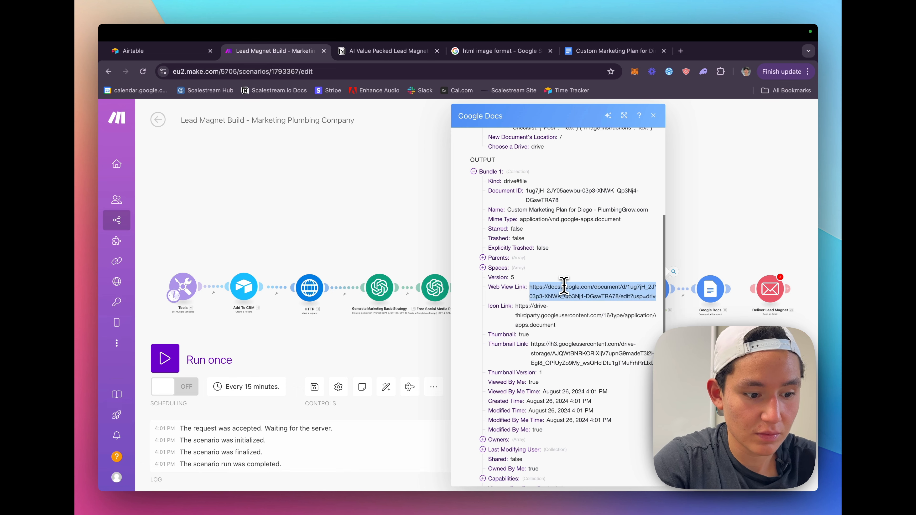
left_click(584, 50)
left_click(541, 72)
key("super+v")
key("Return")
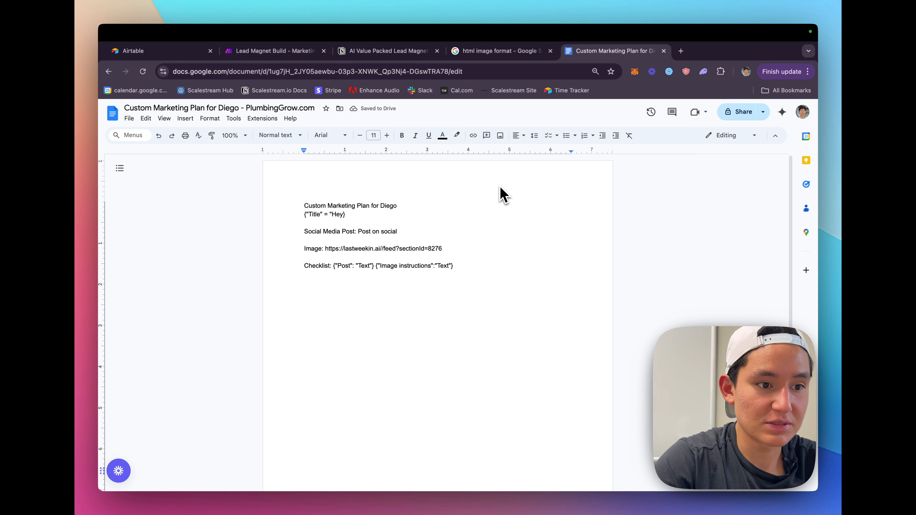
Look over the generated plan's body text, then close the document and go back to Make.
left_click_drag(463, 316, 296, 215)
left_click(302, 205)
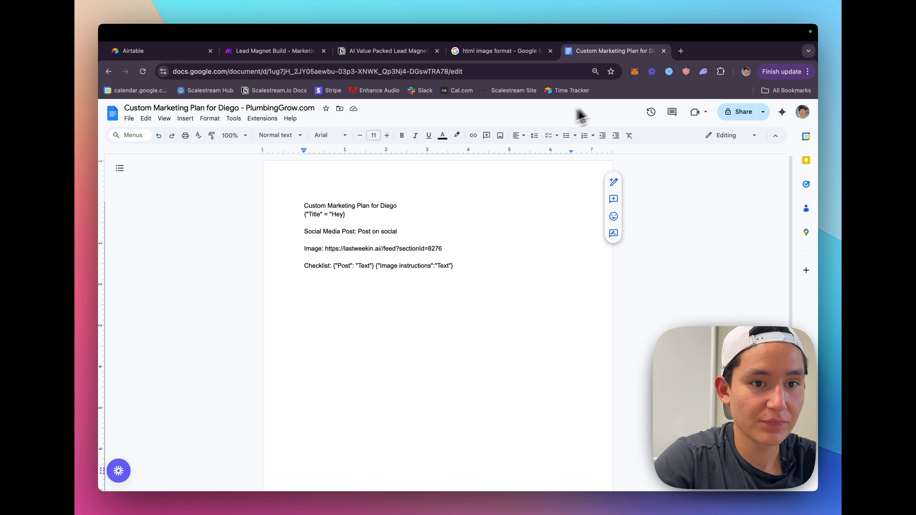
left_click(663, 50)
left_click(303, 53)
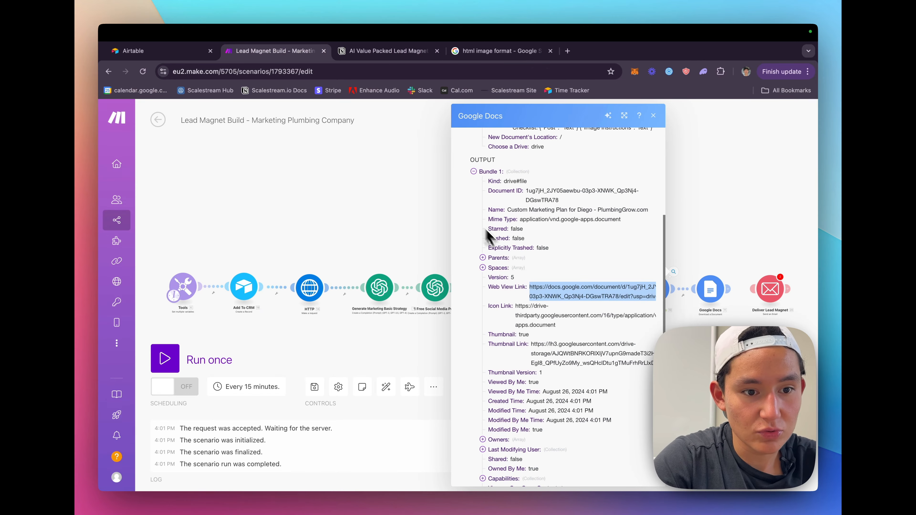
Link the Download a Document module to the Deliver Lead Magnet email module.
left_click(668, 279)
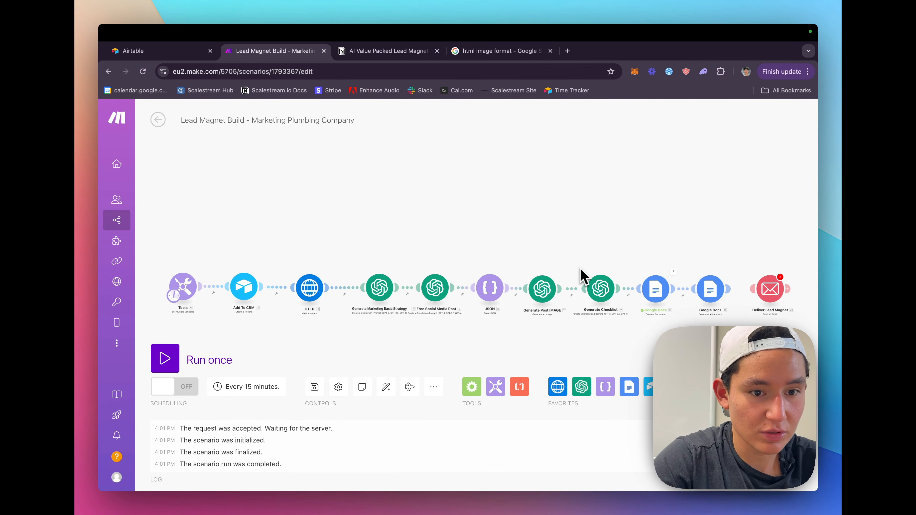
scroll(586, 276, "right", 5)
left_click(689, 280)
left_click(715, 247)
left_click_drag(645, 287, 681, 285)
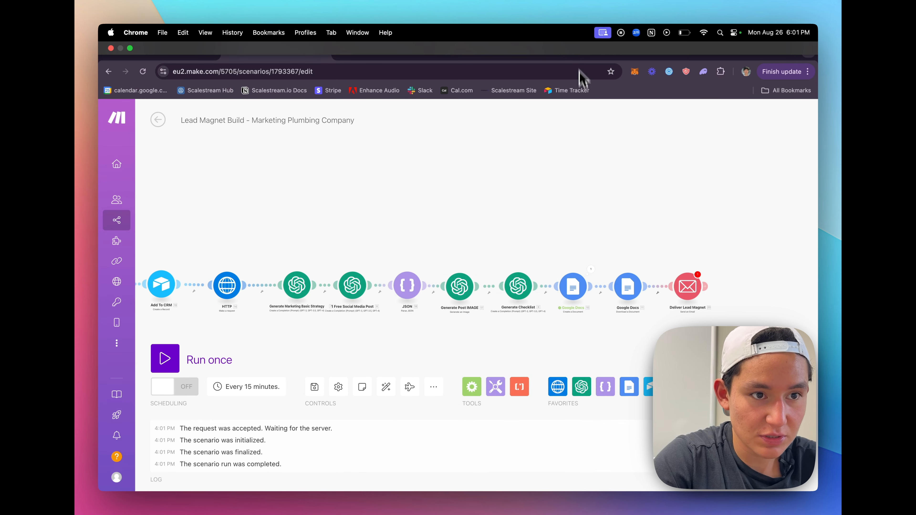
Check the Notion build notes and the download step's settings, then close the plan document.
left_click(483, 51)
left_click(399, 51)
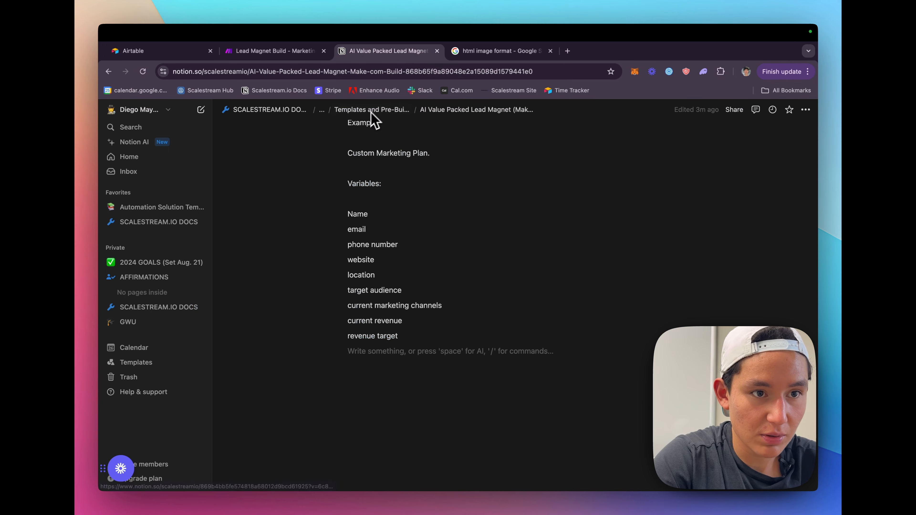
left_click(505, 52)
left_click(311, 56)
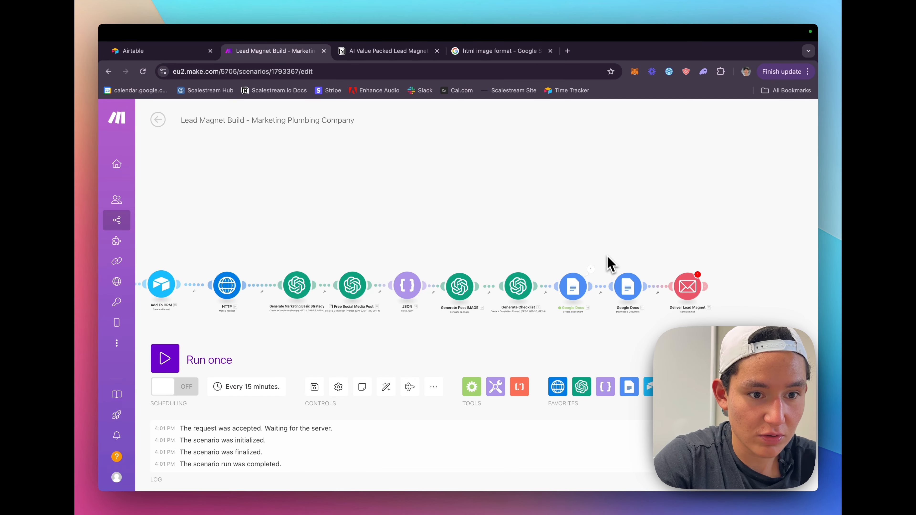
left_click(591, 269)
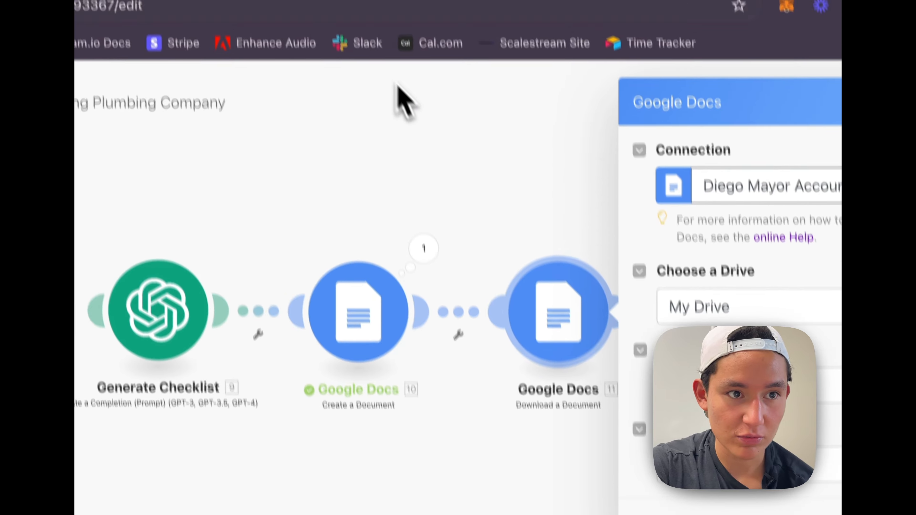
left_click(519, 70)
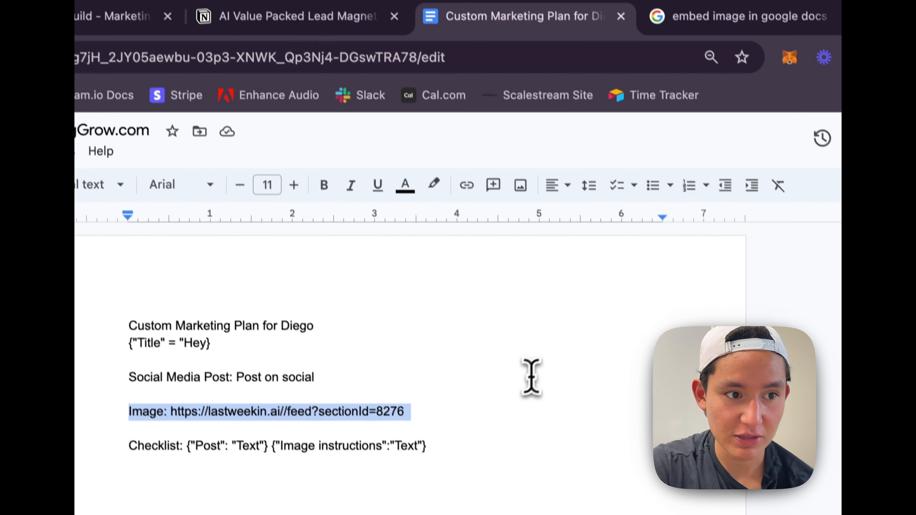
left_click(501, 325)
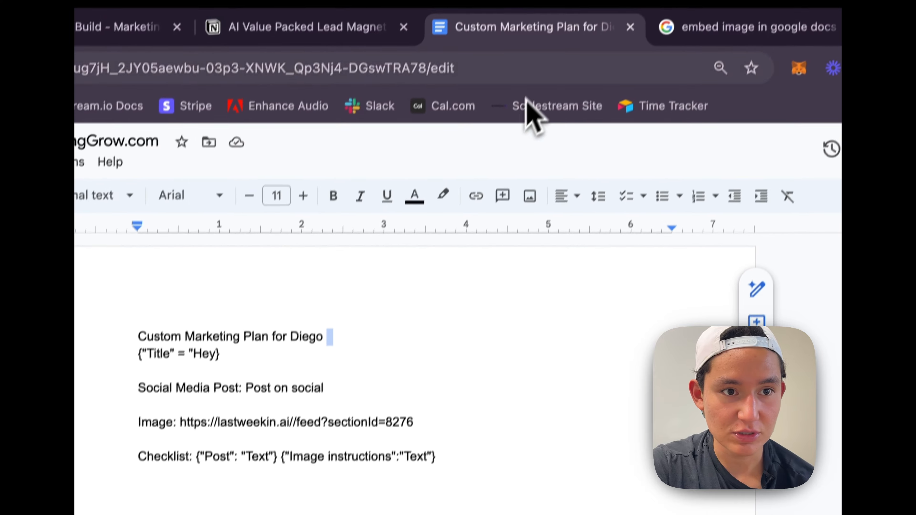
left_click(630, 27)
Open the Deliver Lead Magnet email module and set sent messages not to be saved.
left_click(93, 28)
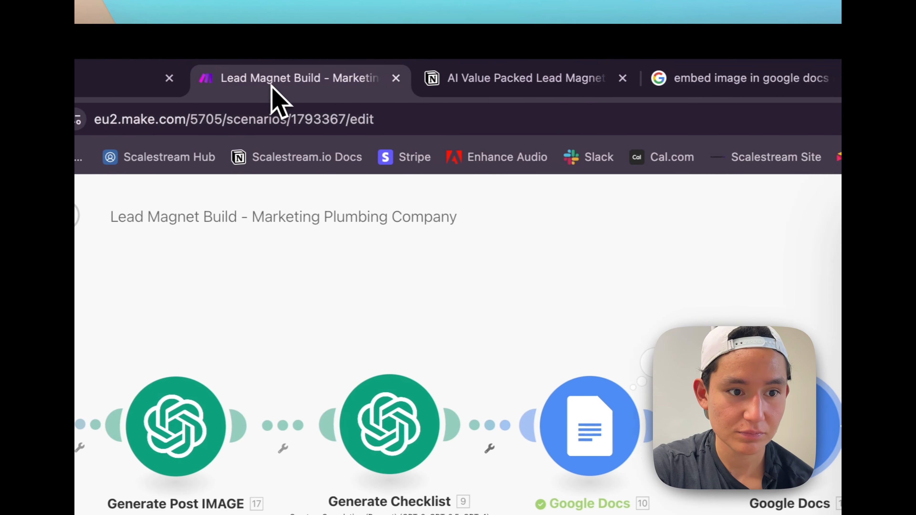
scroll(594, 326, "right", 3)
left_click(595, 331)
left_click(503, 368)
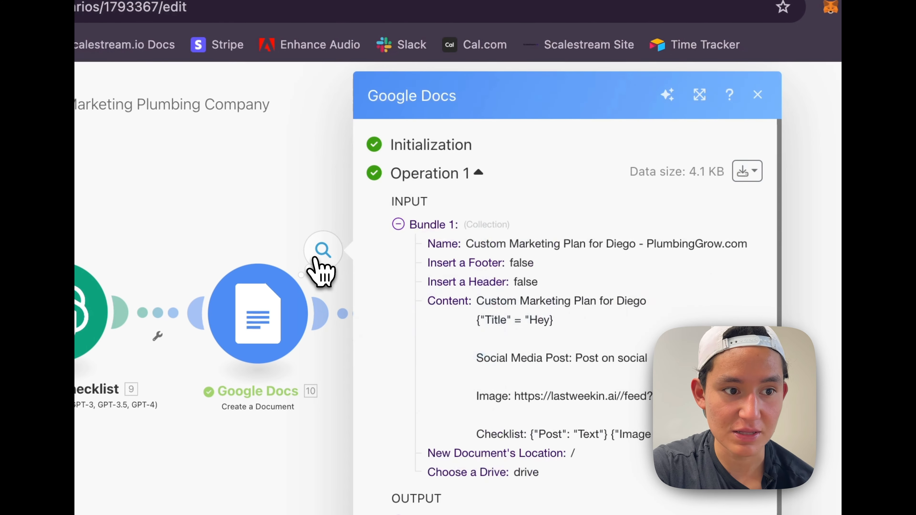
left_click(491, 337)
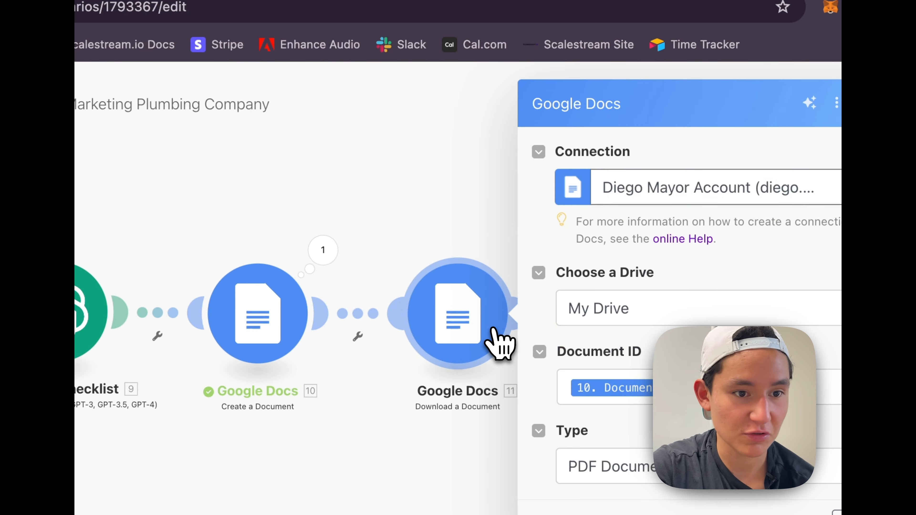
left_click(432, 265)
scroll(515, 253, "right", 1)
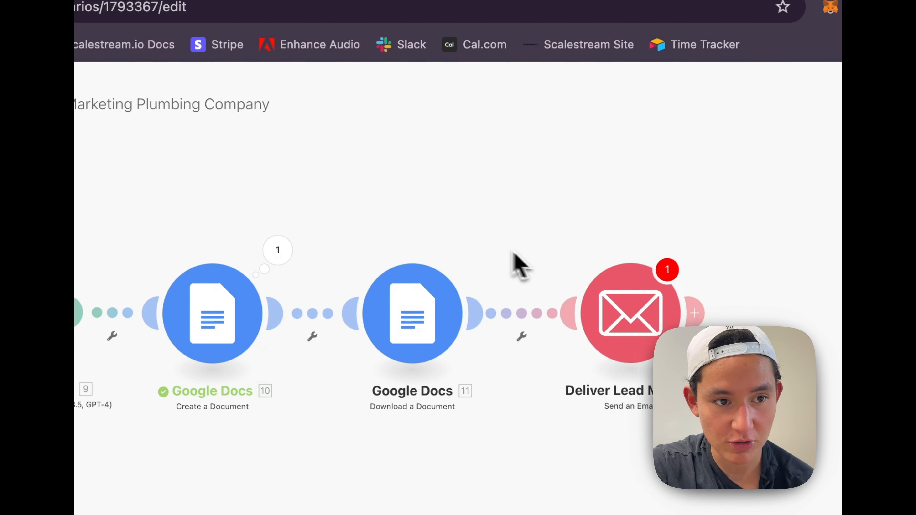
left_click(619, 328)
scroll(764, 407, "down", 1)
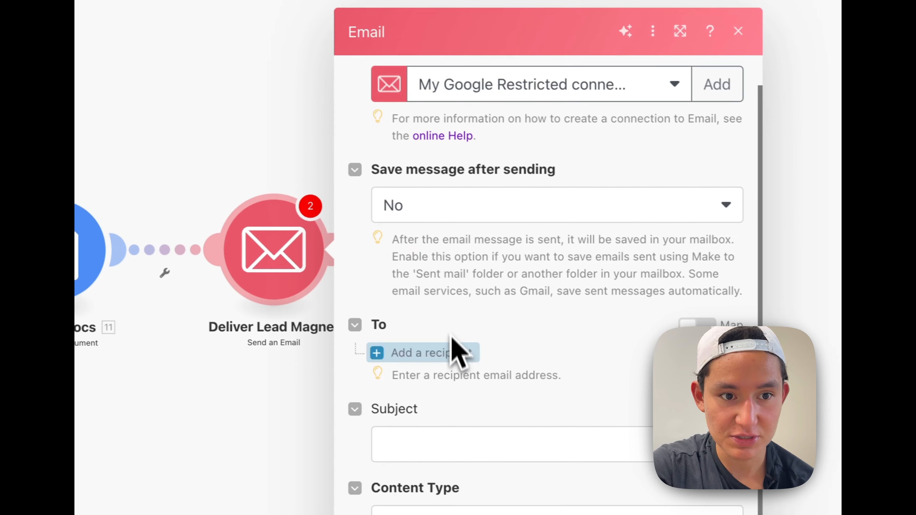
left_click(793, 300)
left_click(505, 267)
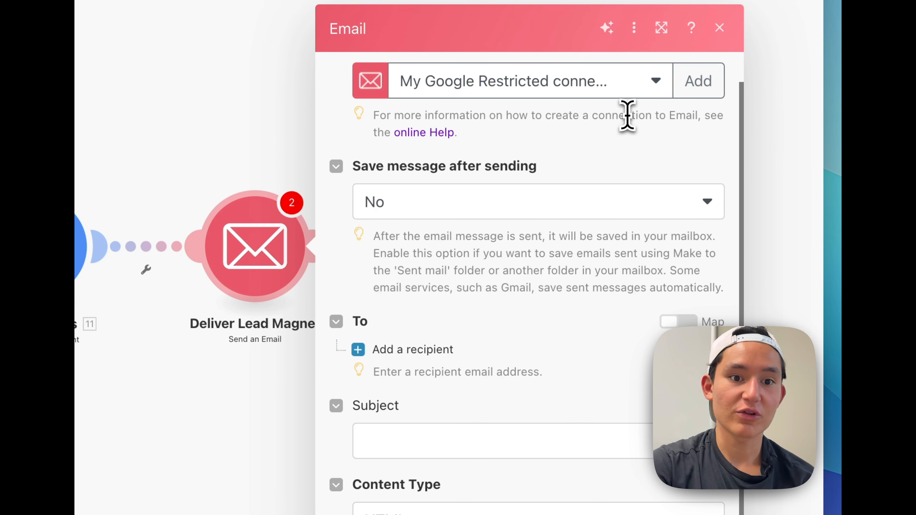
Switch to the other Google mail connection and make the lead's 6. email the recipient.
left_click(656, 81)
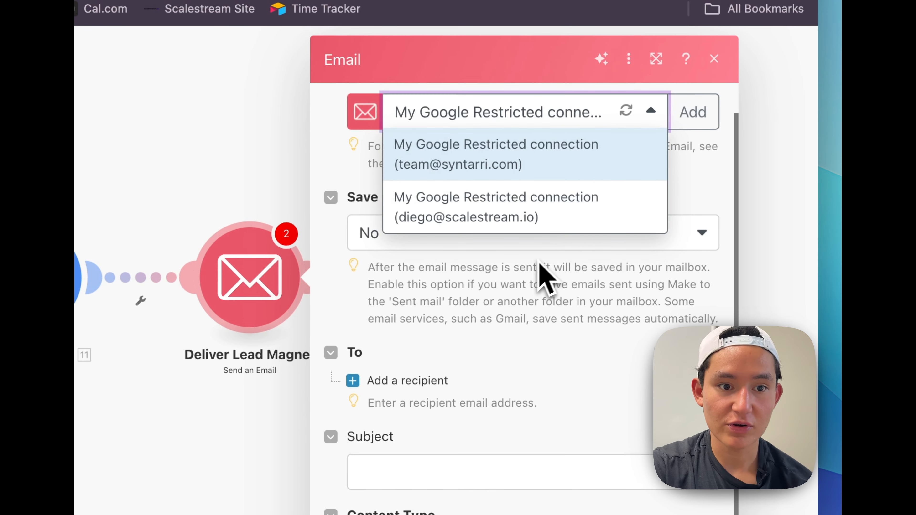
left_click(574, 227)
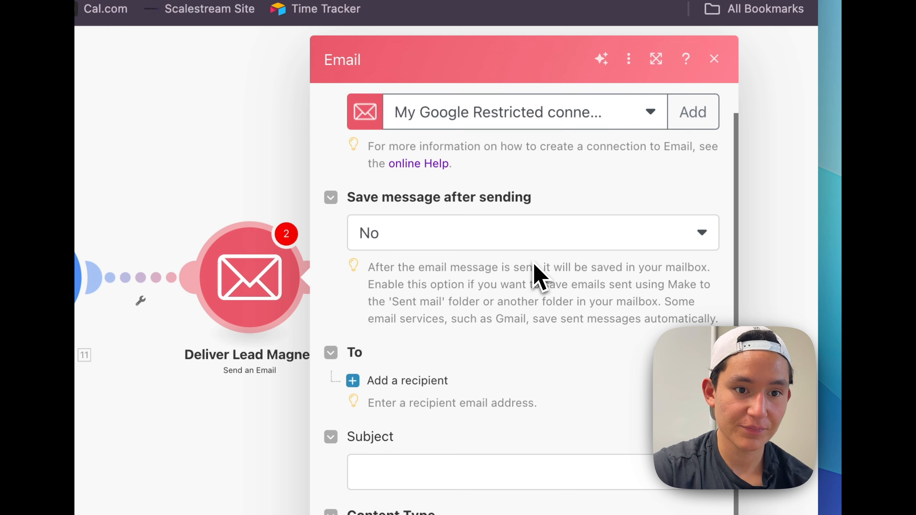
left_click(524, 242)
left_click(474, 368)
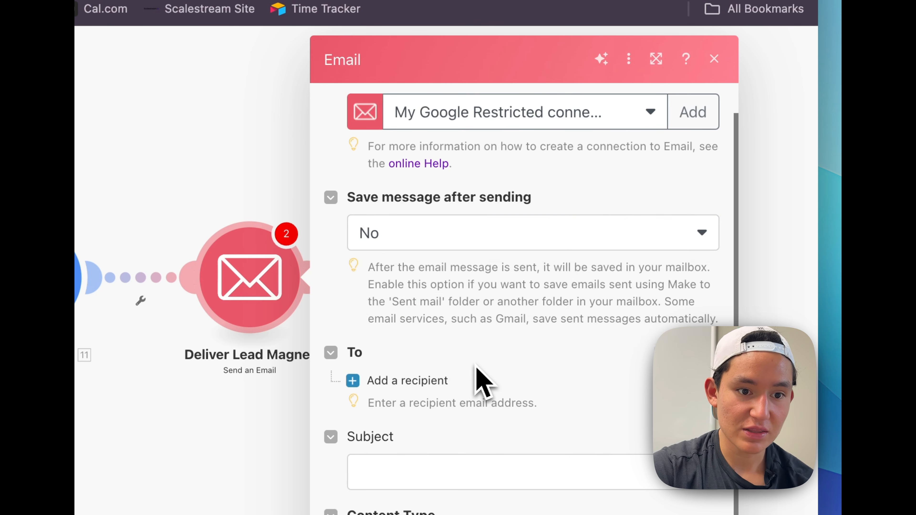
left_click(420, 388)
left_click(440, 411)
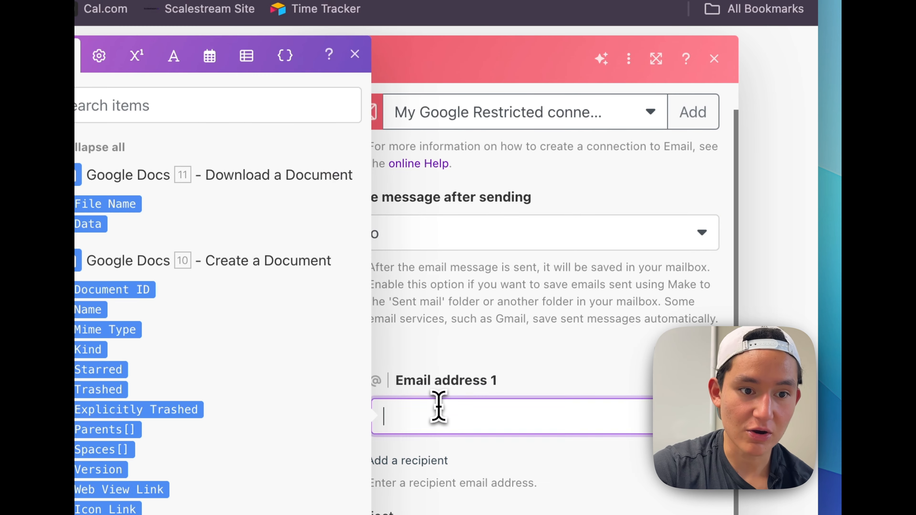
scroll(270, 361, "down", 15)
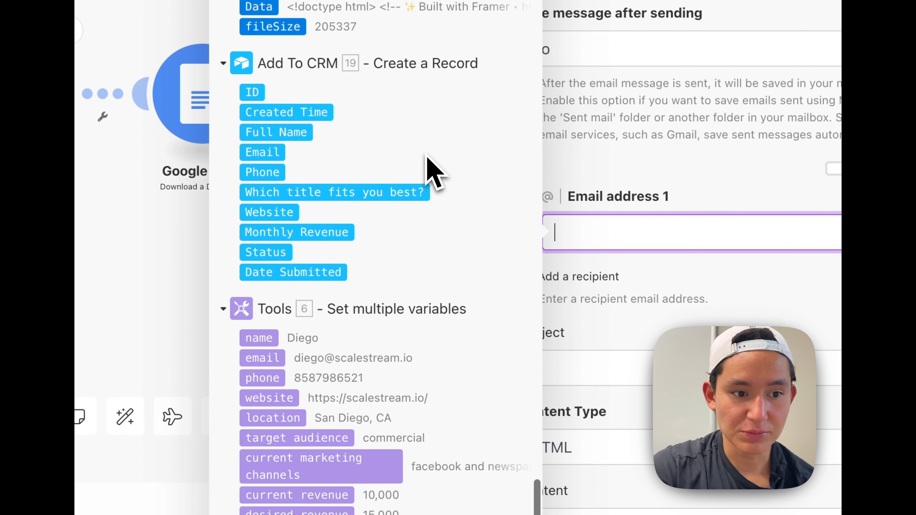
left_click(283, 361)
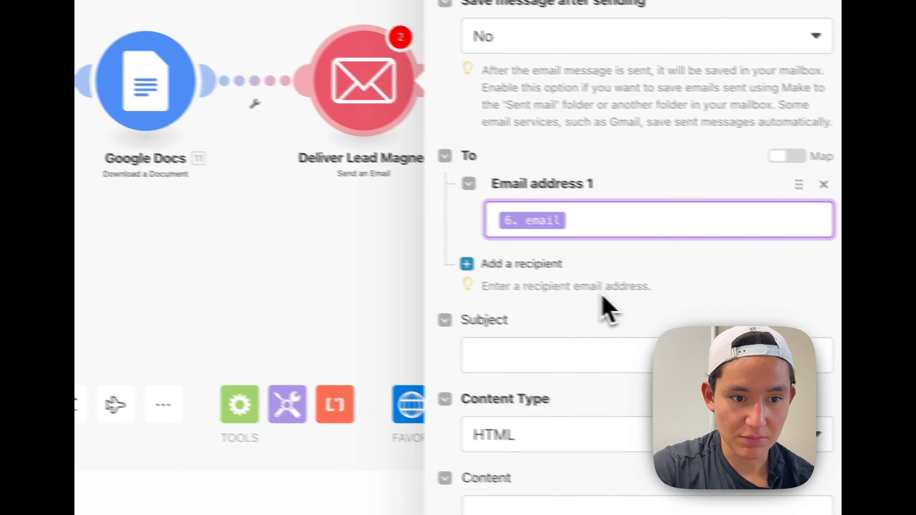
Write a subject starting 'Your' with the lead's 6. name, and set content type to Plaintext.
left_click(476, 257)
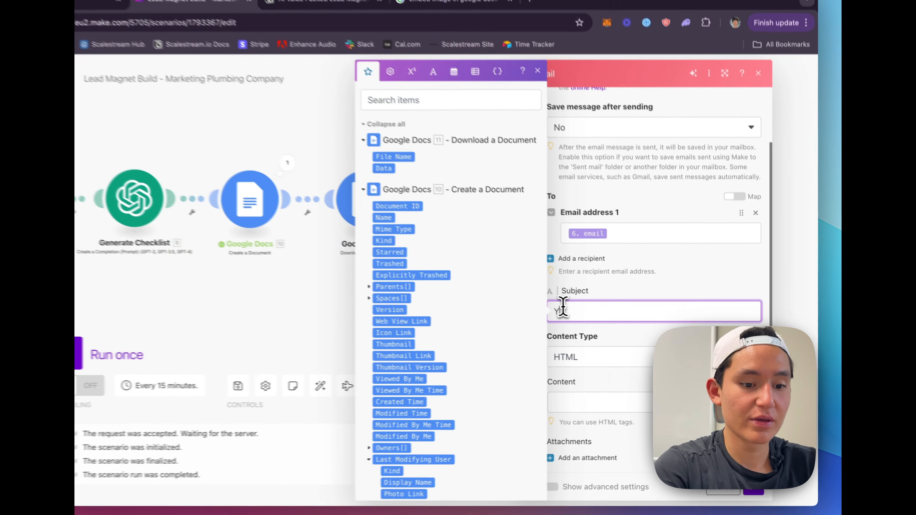
type("Your Custom Marketing Strategy Is R")
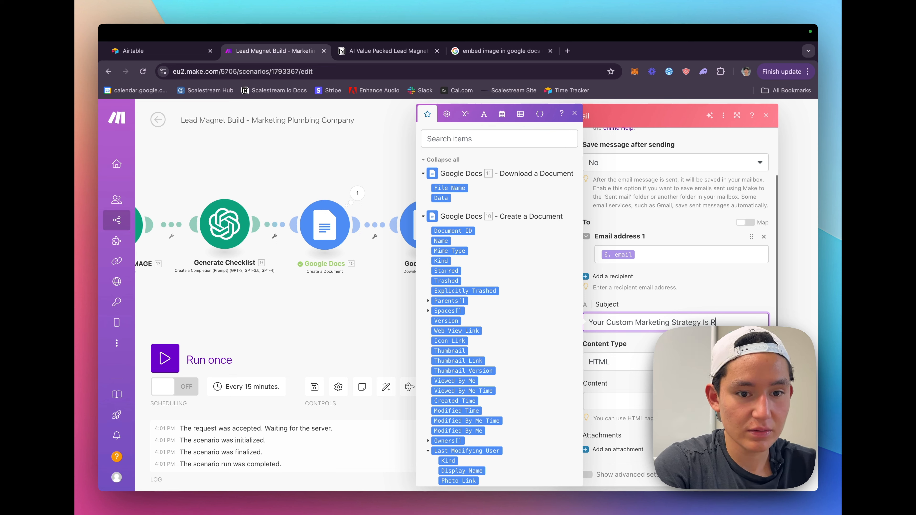
scroll(490, 284, "down", 15)
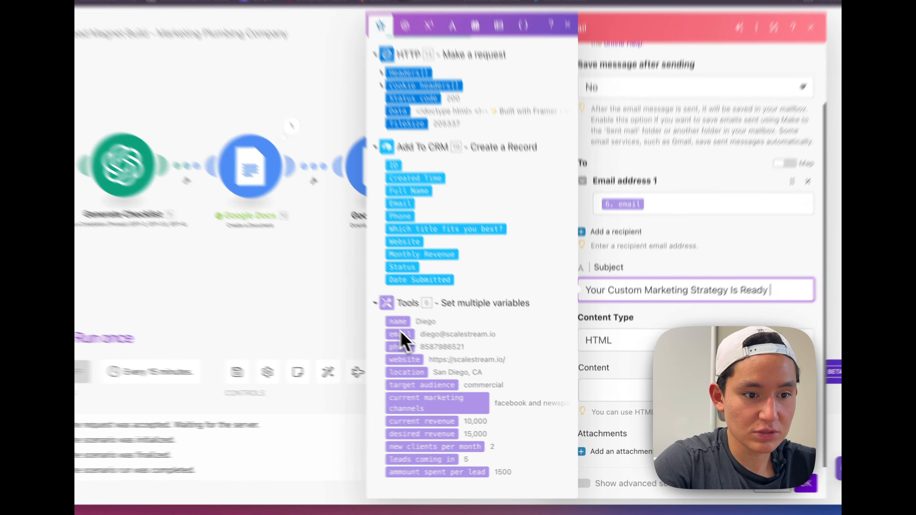
left_click(398, 321)
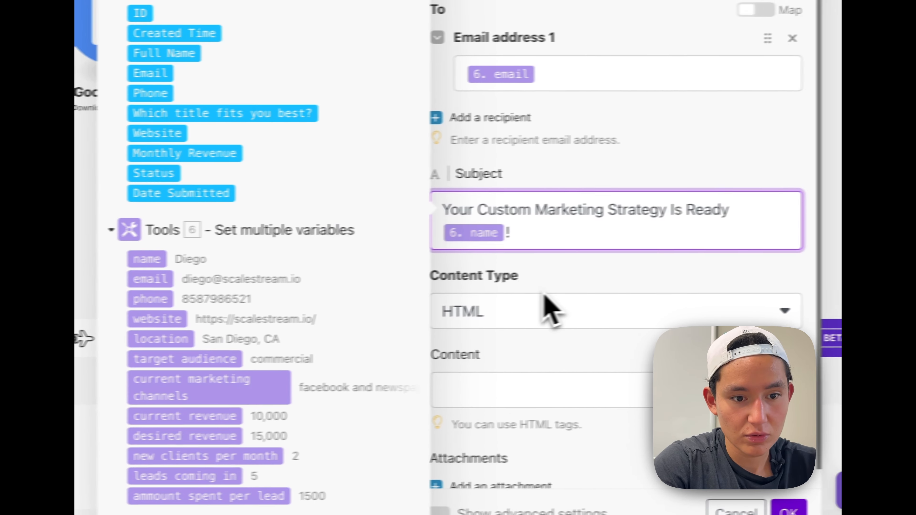
left_click(694, 302)
left_click(653, 341)
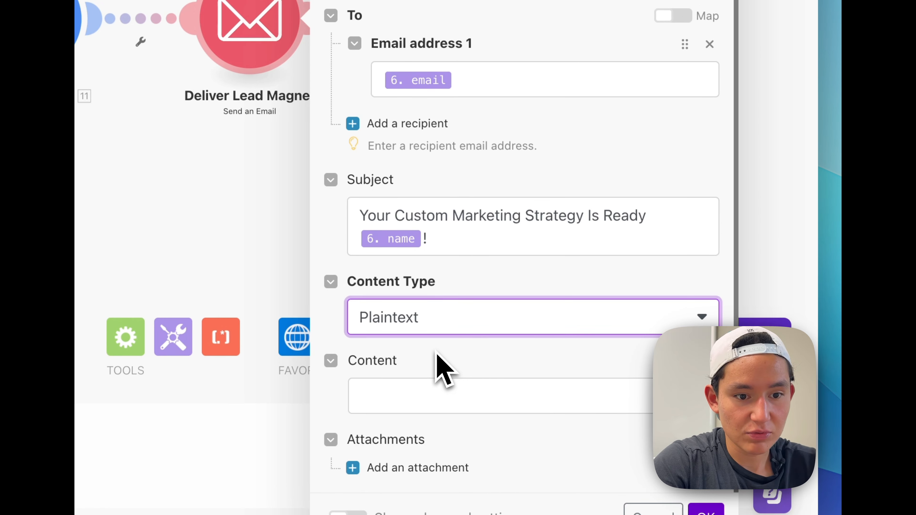
Write the body beginning 'Hello, chec…', attach the Google Docs download, and save the module.
left_click(418, 389)
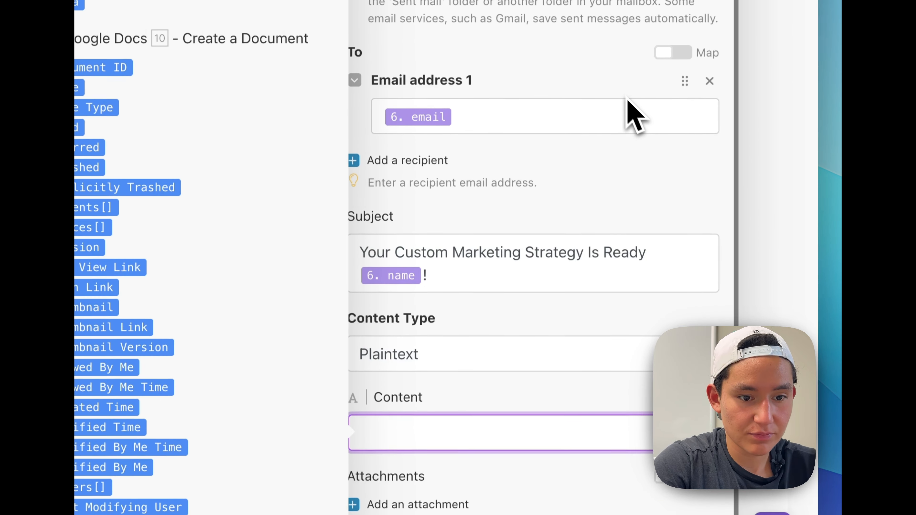
type("Hello, check out y")
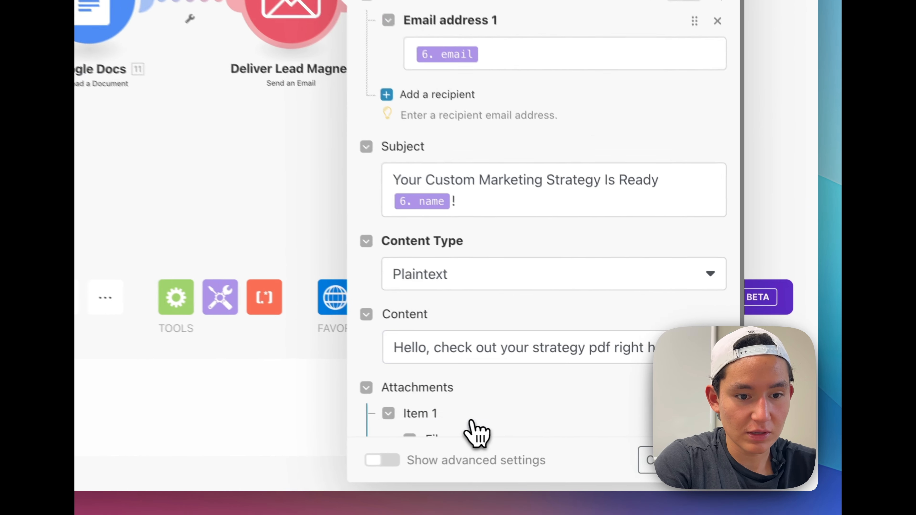
scroll(472, 433, "down", 5)
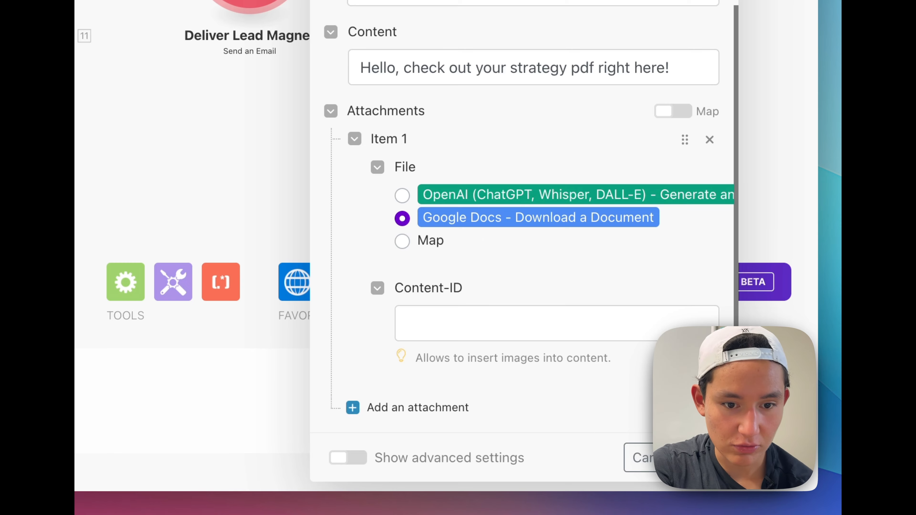
left_click(713, 464)
left_click(341, 105)
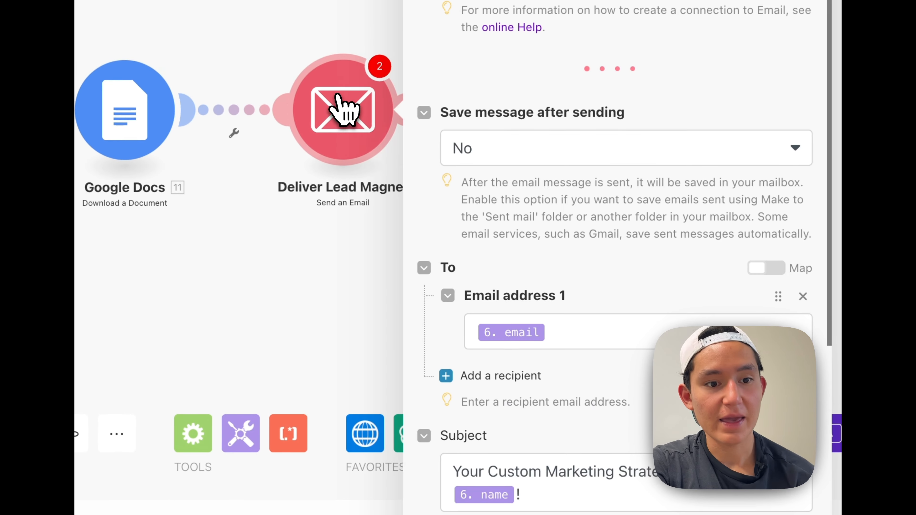
scroll(480, 252, "down", 10)
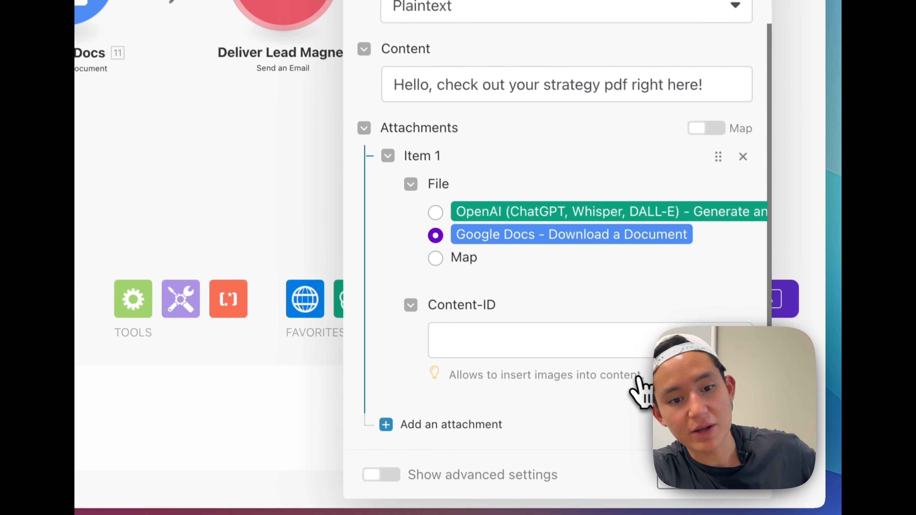
left_click(717, 461)
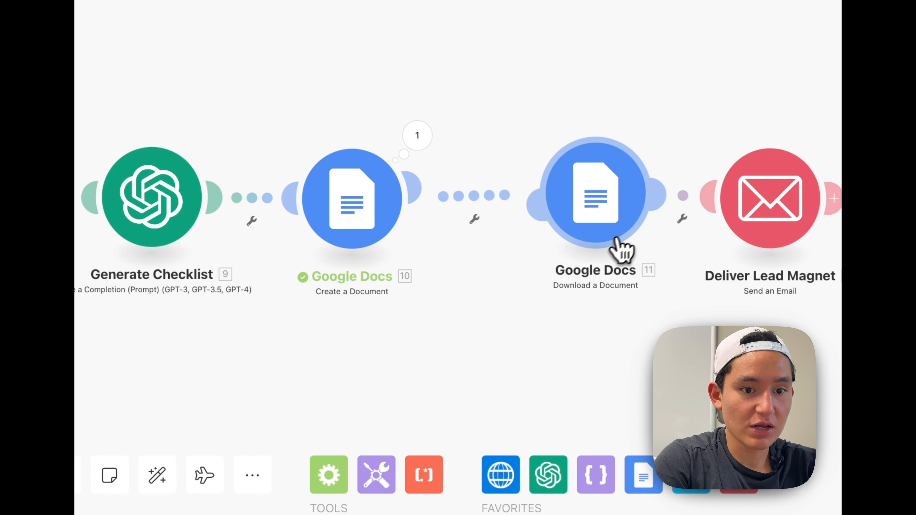
left_click_drag(640, 300, 249, 298)
left_click_drag(366, 229, 542, 235)
left_click(428, 222)
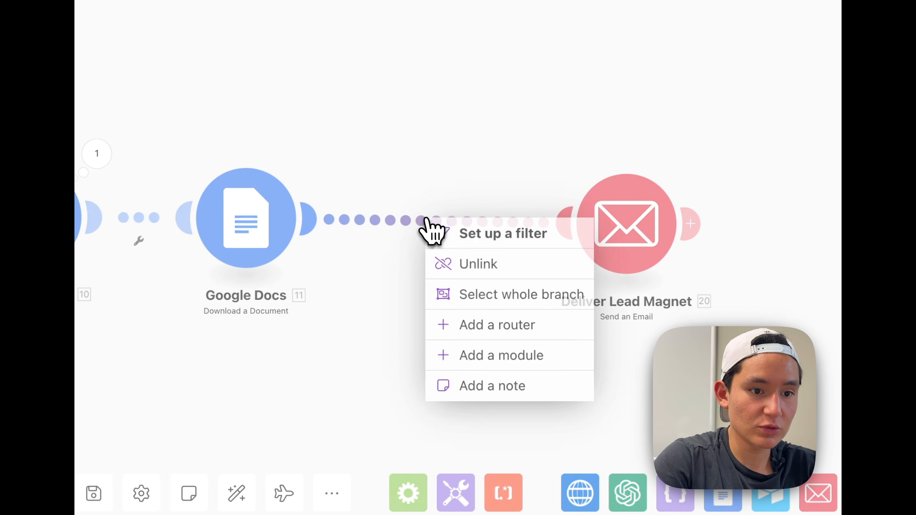
left_click(478, 263)
left_click(305, 218)
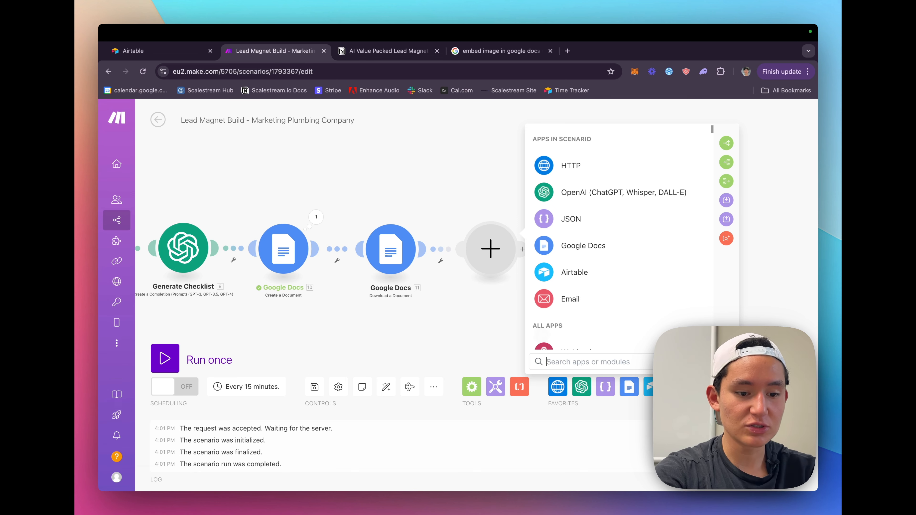
type("sle")
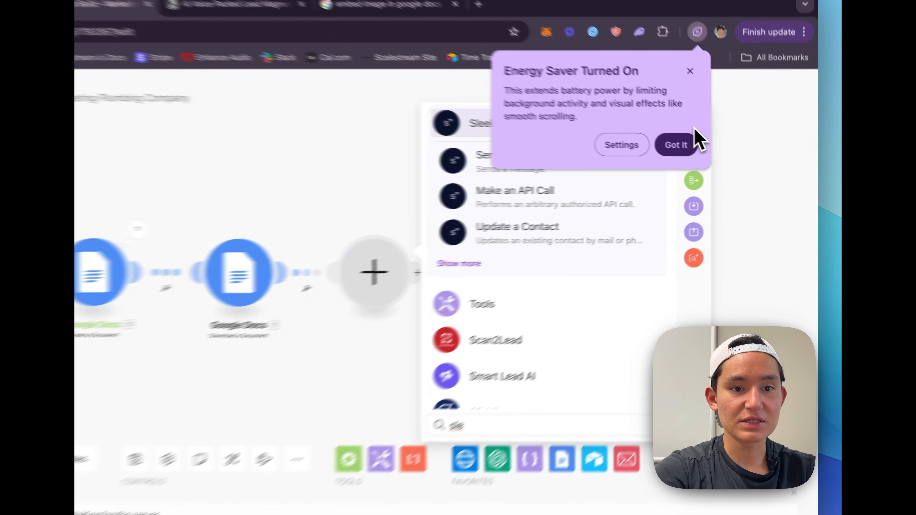
left_click(713, 155)
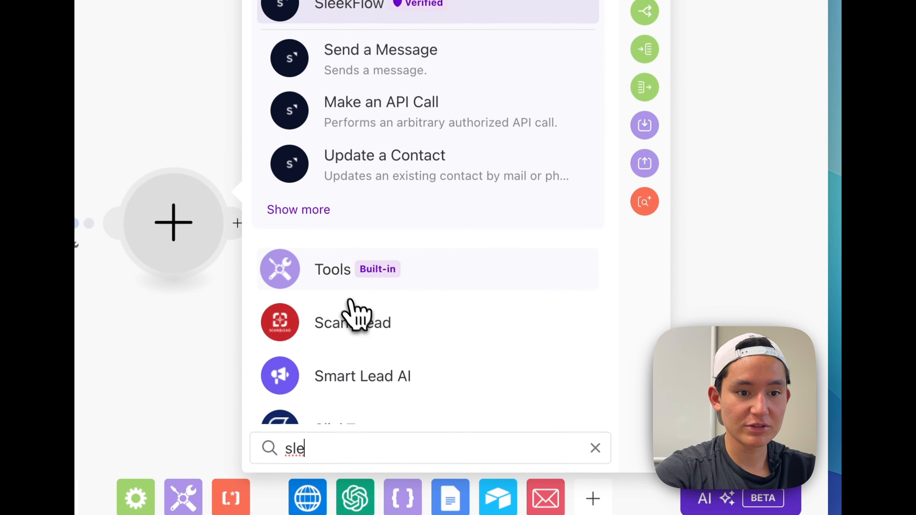
left_click(342, 287)
scroll(342, 299, "down", 5)
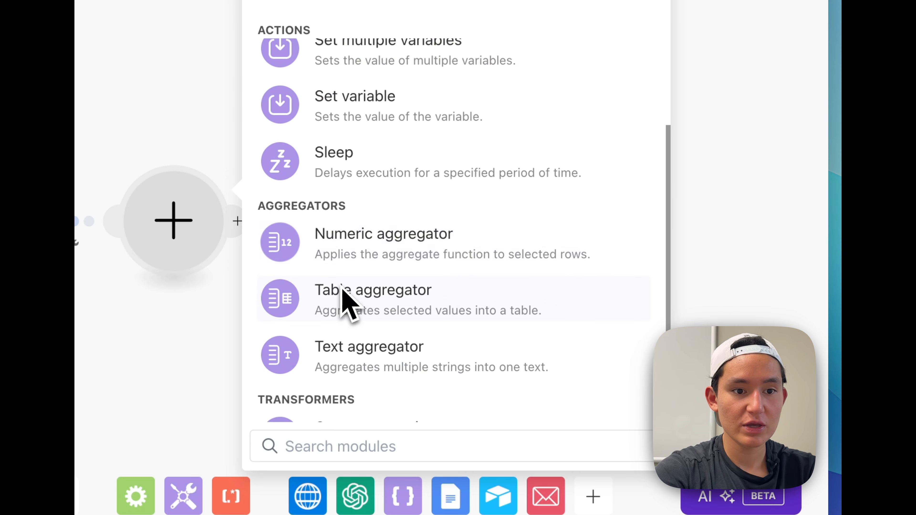
left_click(348, 195)
left_click(296, 200)
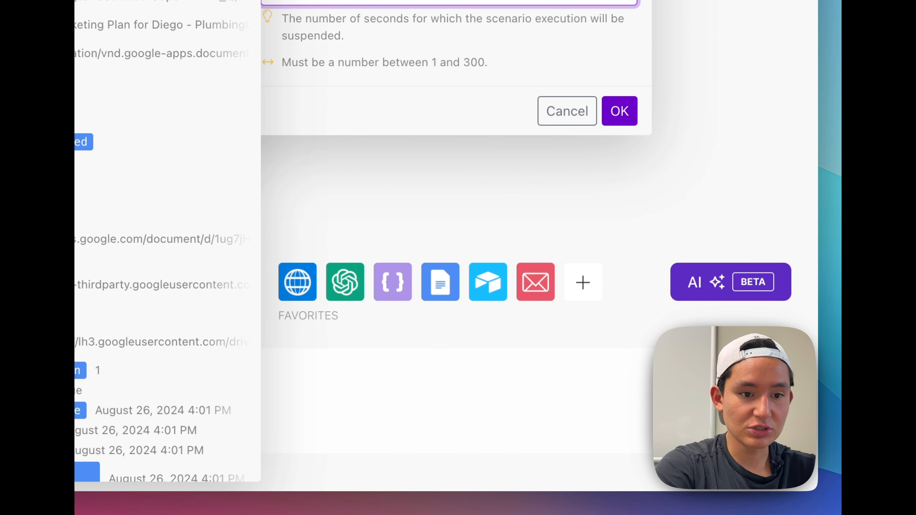
type("300")
key("BackSpace")
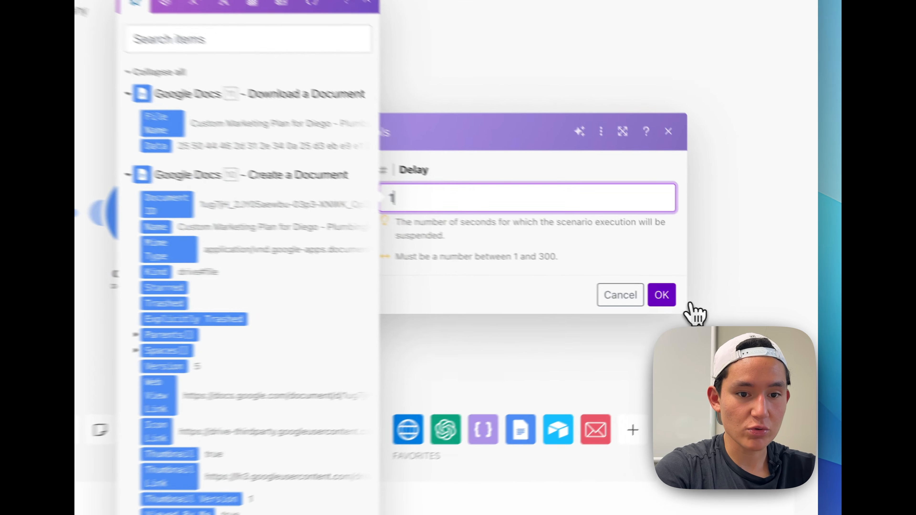
left_click(719, 301)
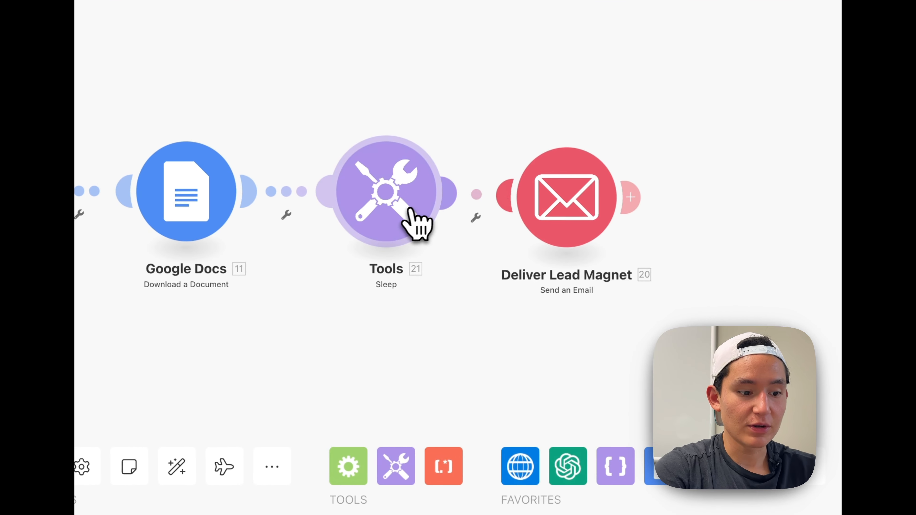
right_click(391, 213)
left_click(447, 321)
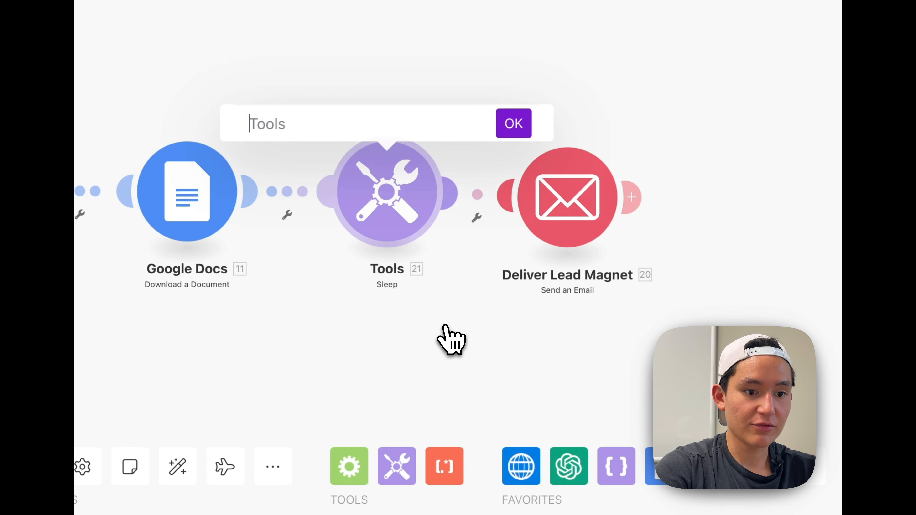
type("Wa")
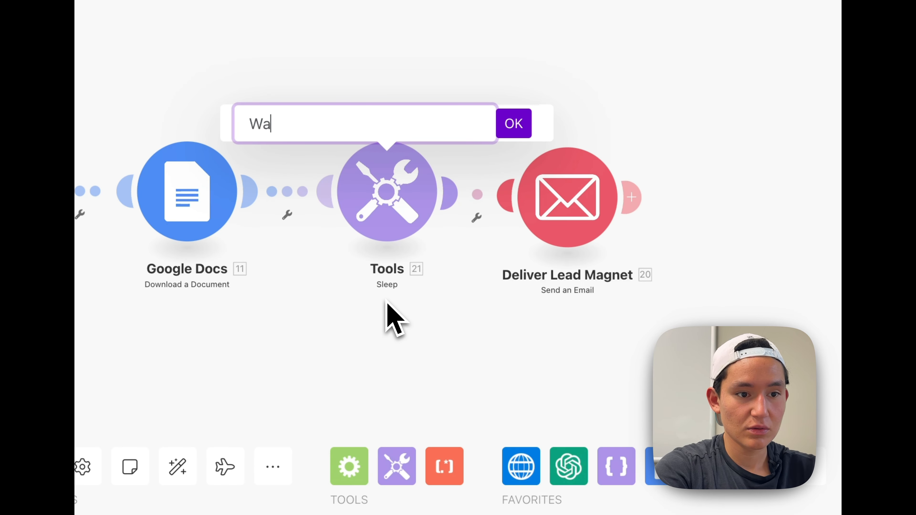
type("it 5 minutes")
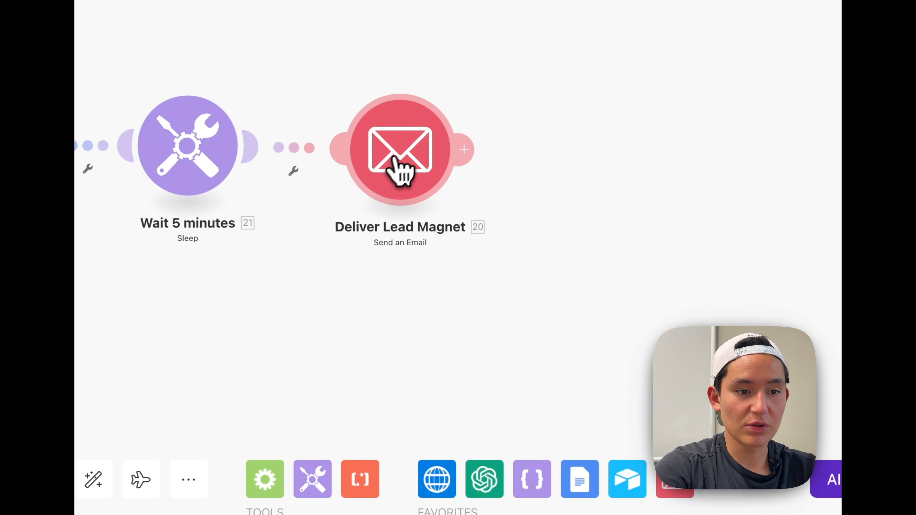
scroll(394, 158, "left", 5)
scroll(271, 373, "down", 10)
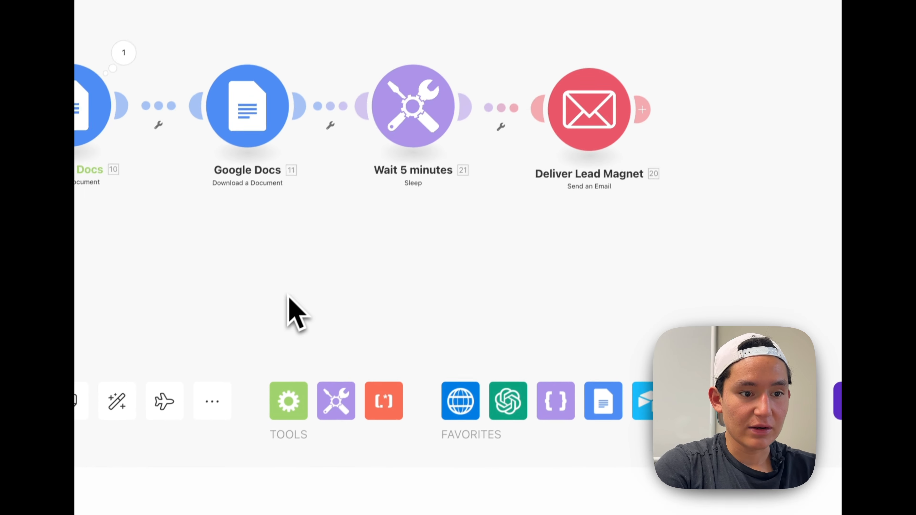
scroll(269, 373, "up", 5)
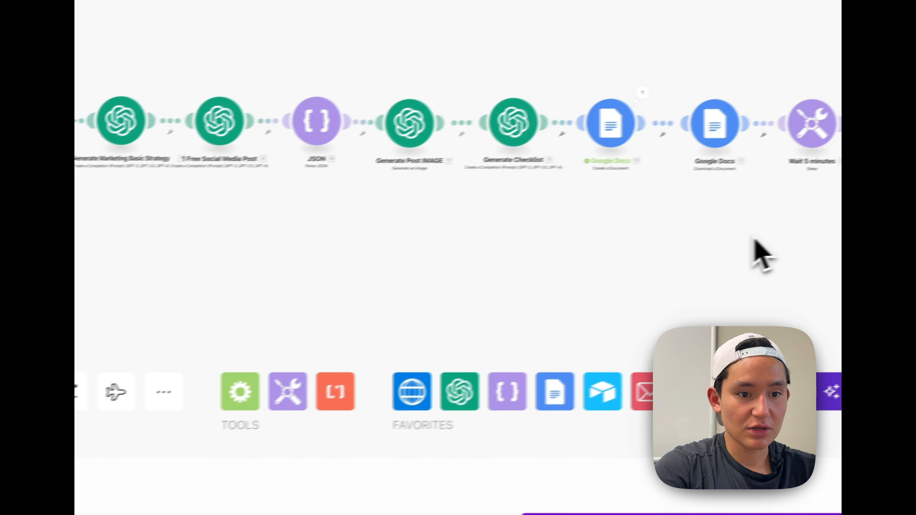
Run the scenario once and switch the Google homepage to the business account.
left_click(162, 361)
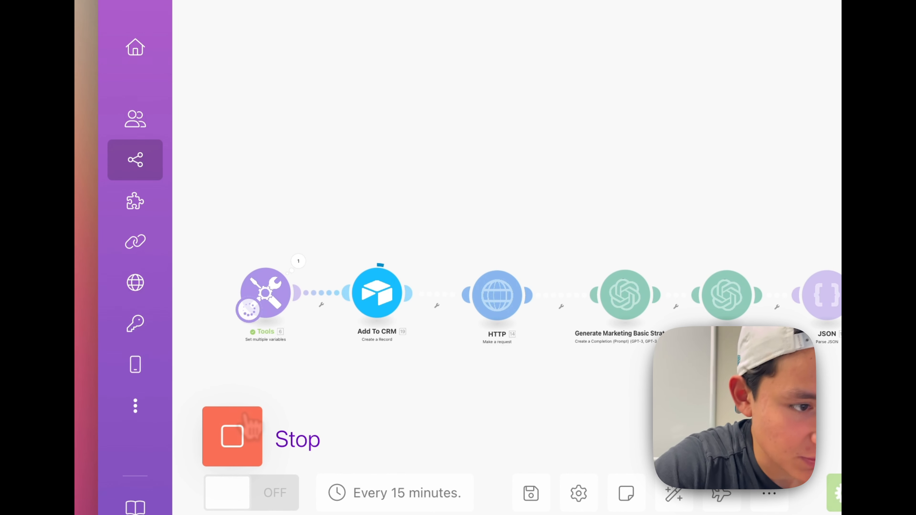
left_click_drag(369, 295, 364, 266)
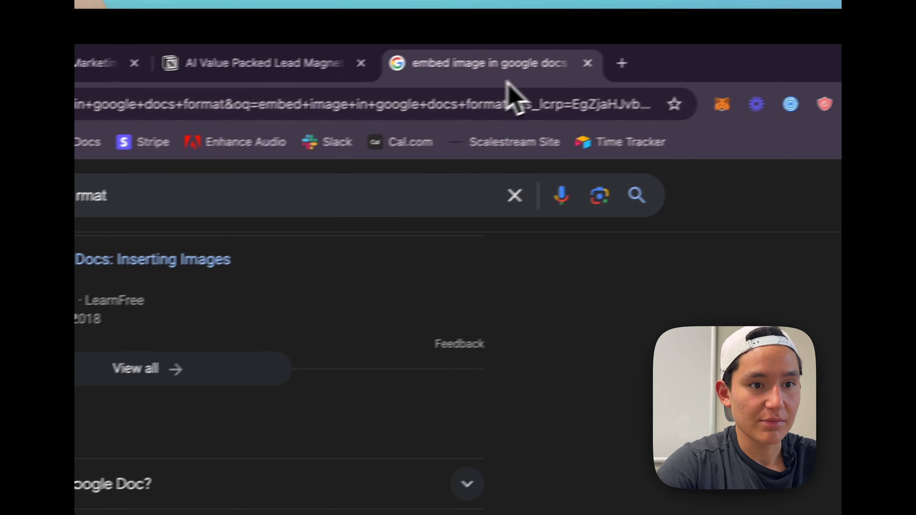
left_click(818, 167)
left_click(534, 417)
left_click(594, 369)
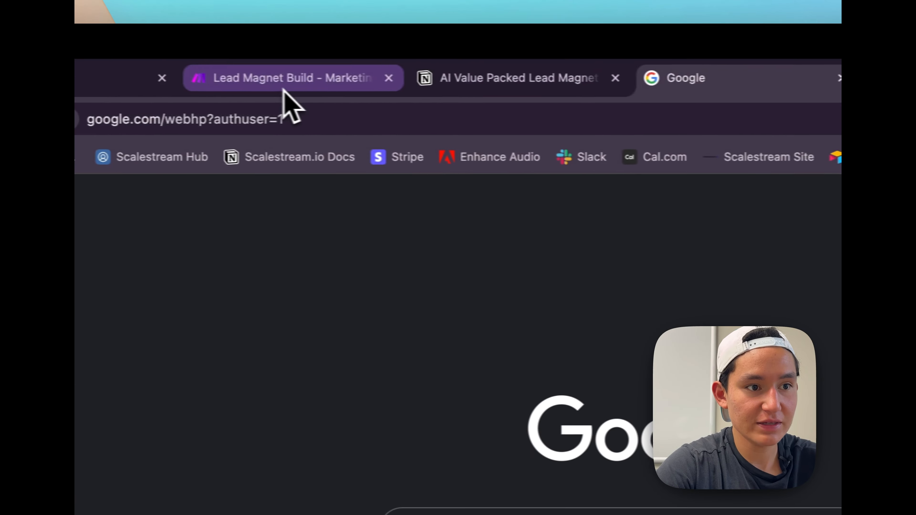
left_click(280, 103)
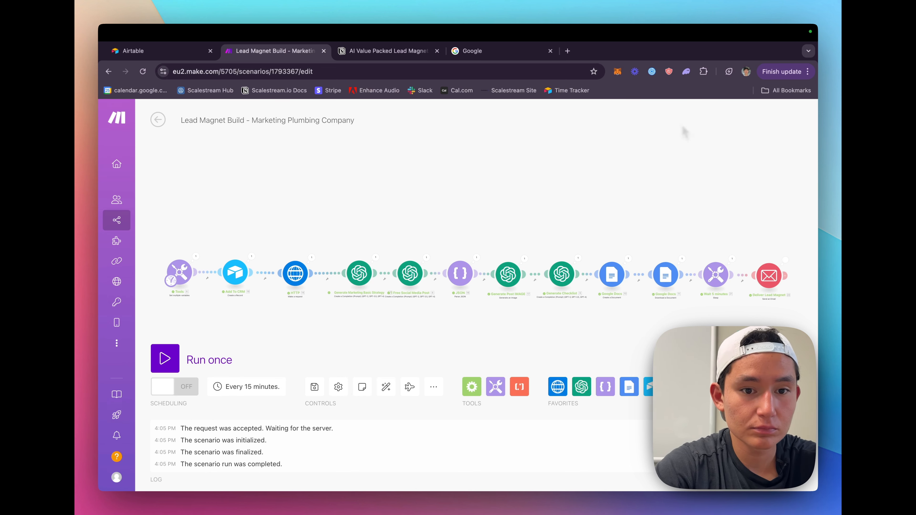
left_click(537, 53)
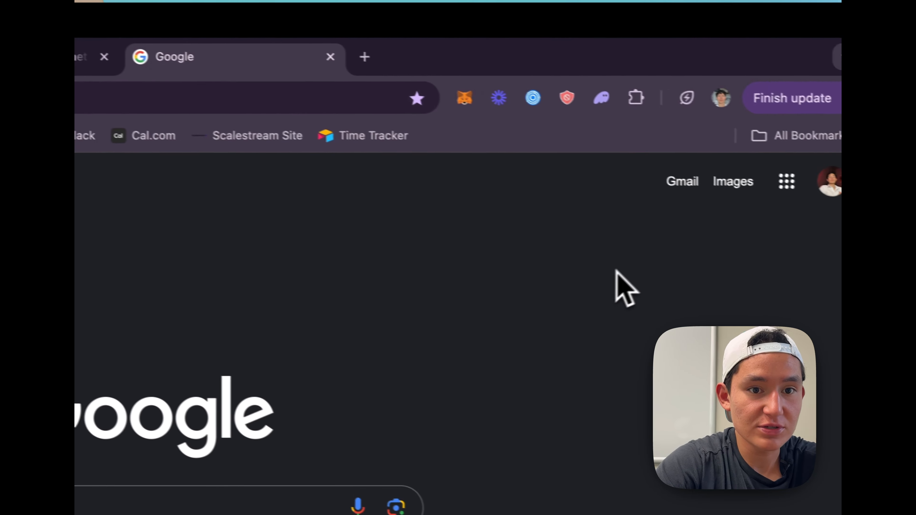
Open the new marketing strategy email in Gmail and preview its attached plan PDF.
left_click(640, 173)
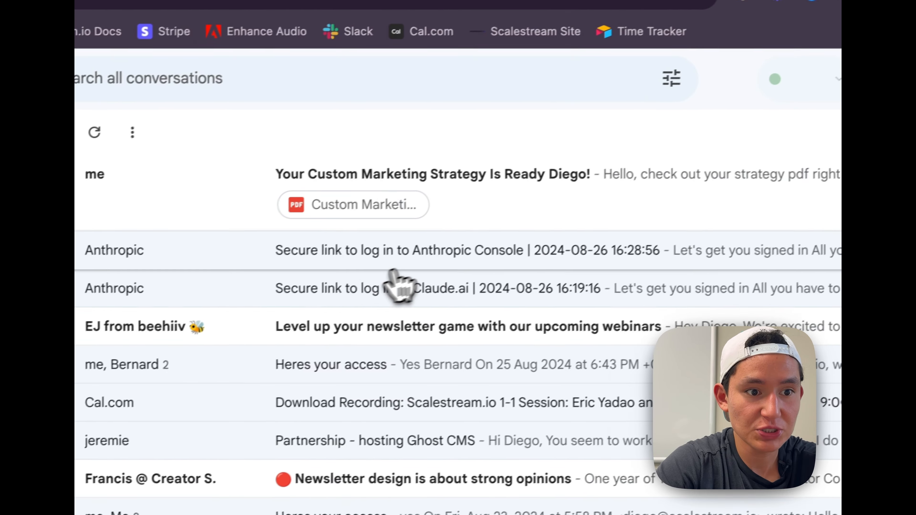
left_click(562, 206)
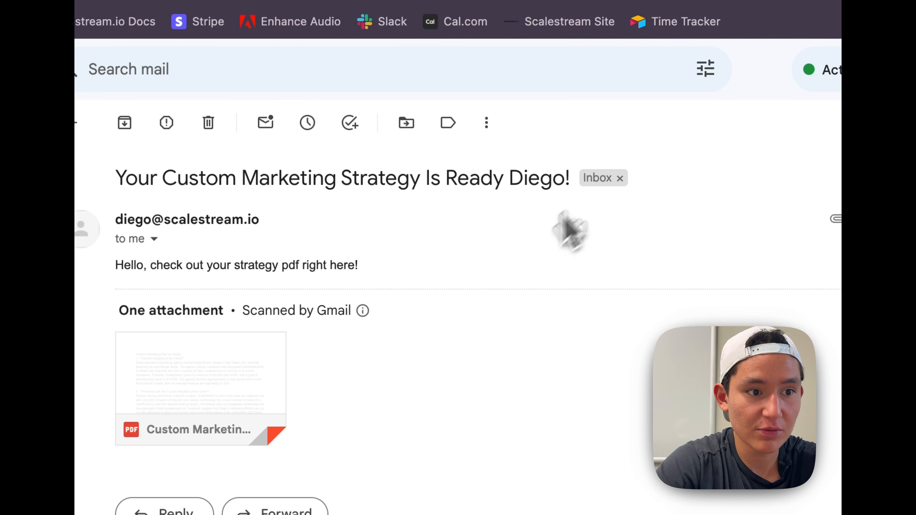
left_click_drag(185, 179, 605, 180)
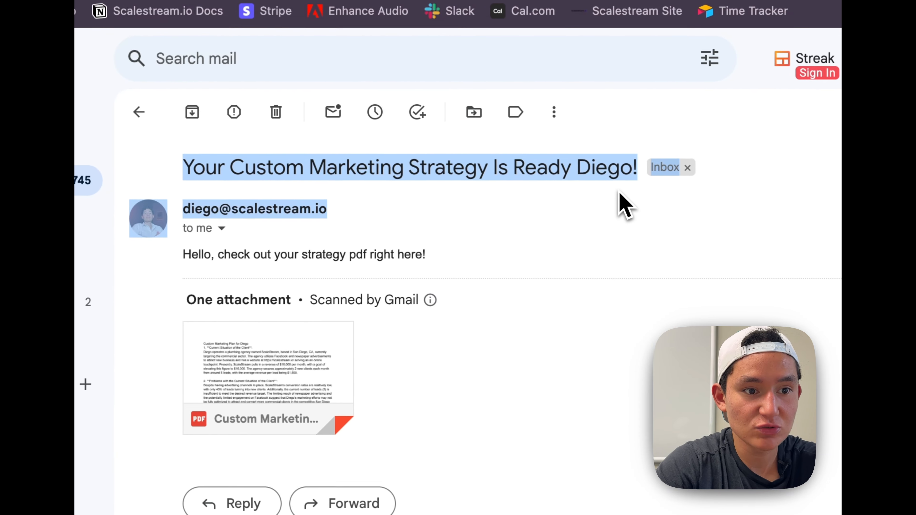
left_click(607, 180)
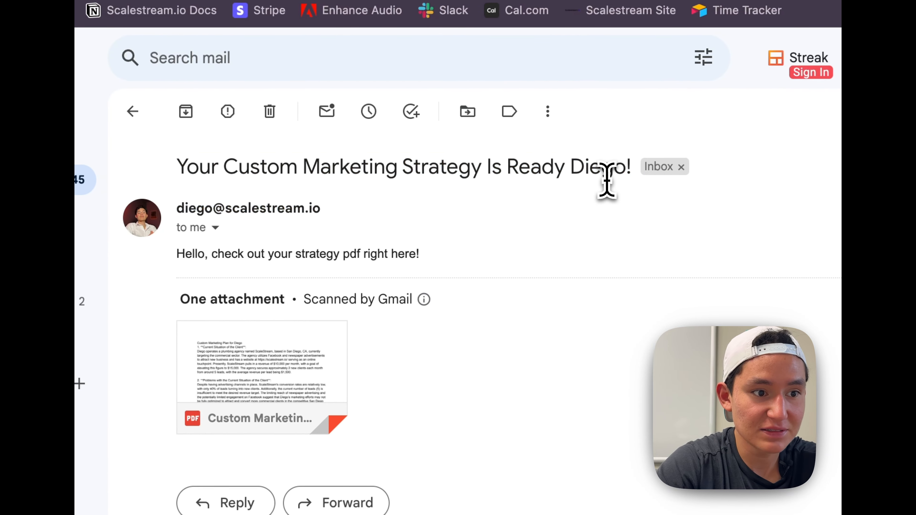
mouse_move(306, 338)
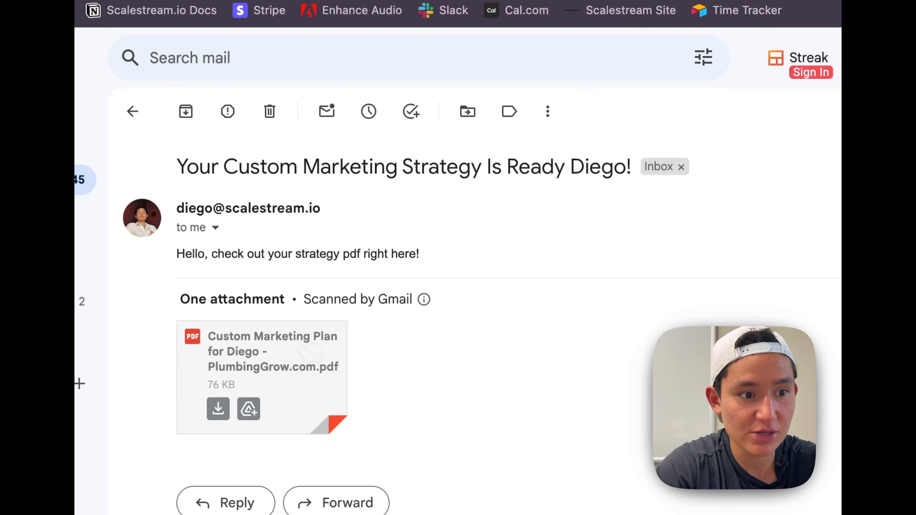
left_click(303, 350)
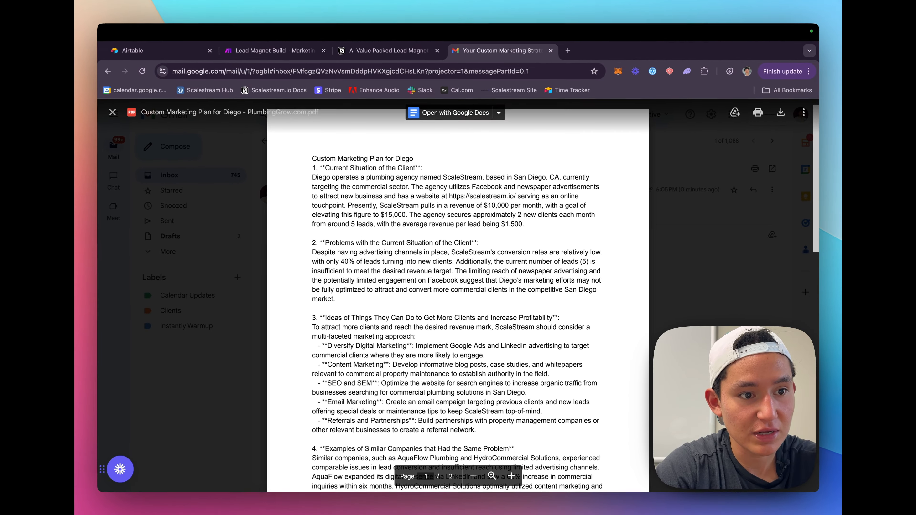
Read through the PDF's Social Media Post and remaining plan content, then return to Make.
scroll(457, 296, "down", 2)
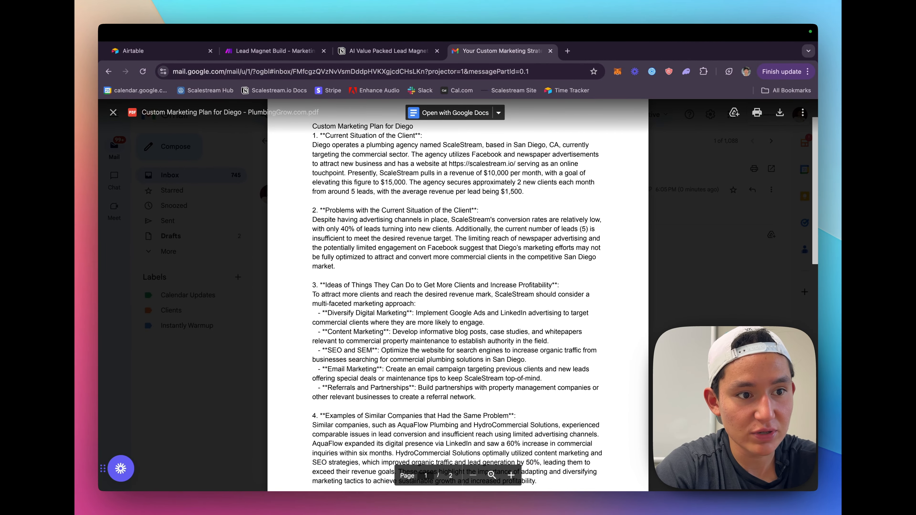
scroll(458, 296, "down", 7)
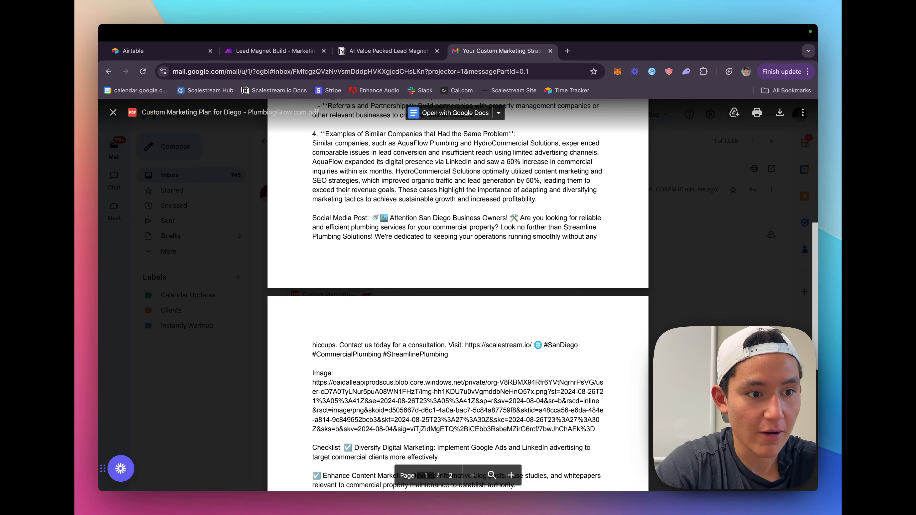
scroll(352, 251, "down", 2)
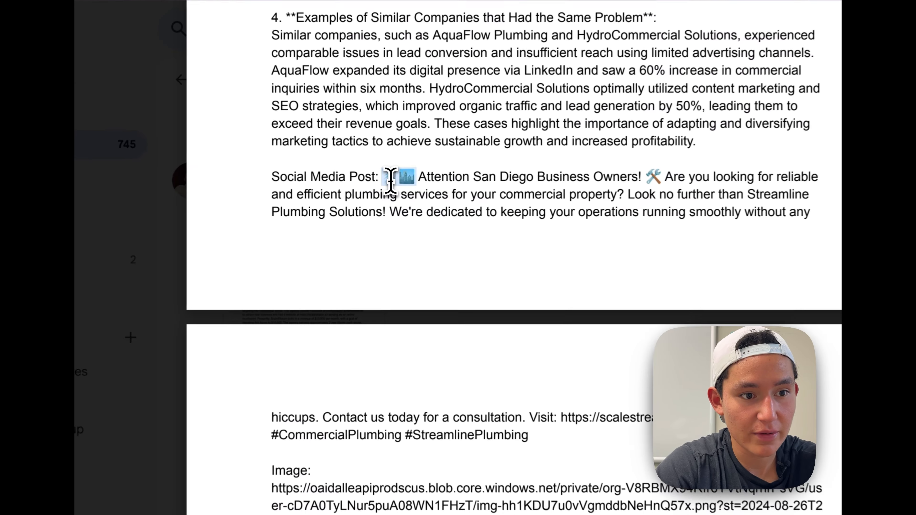
left_click_drag(391, 180, 552, 222)
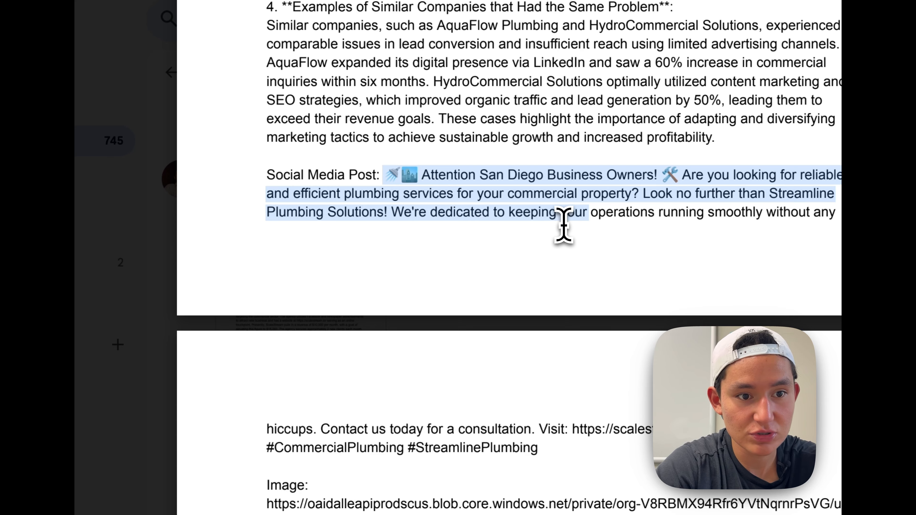
scroll(563, 225, "down", 1)
scroll(564, 224, "down", 10)
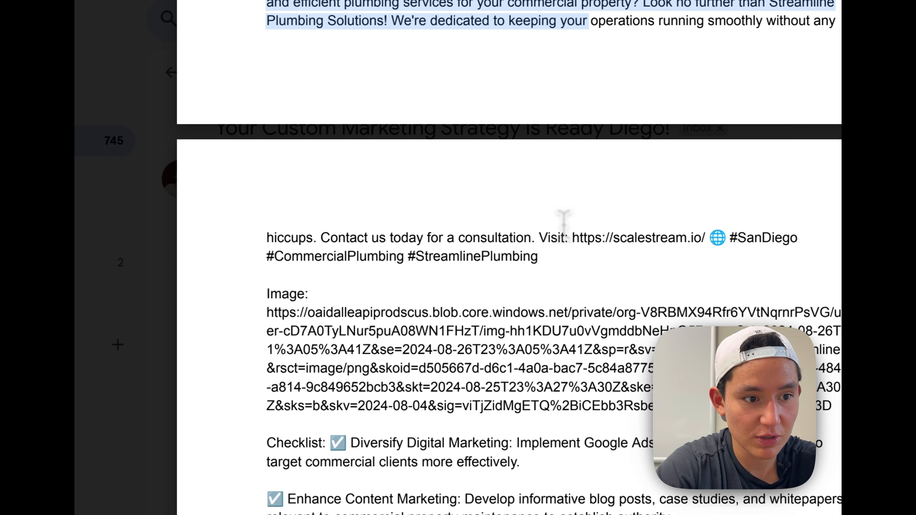
scroll(573, 224, "down", 6)
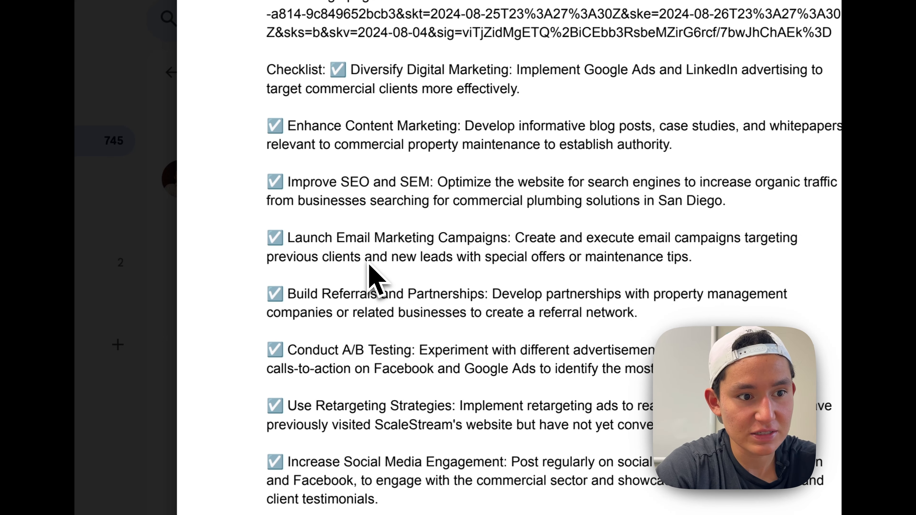
left_click_drag(268, 125, 554, 368)
scroll(486, 379, "down", 2)
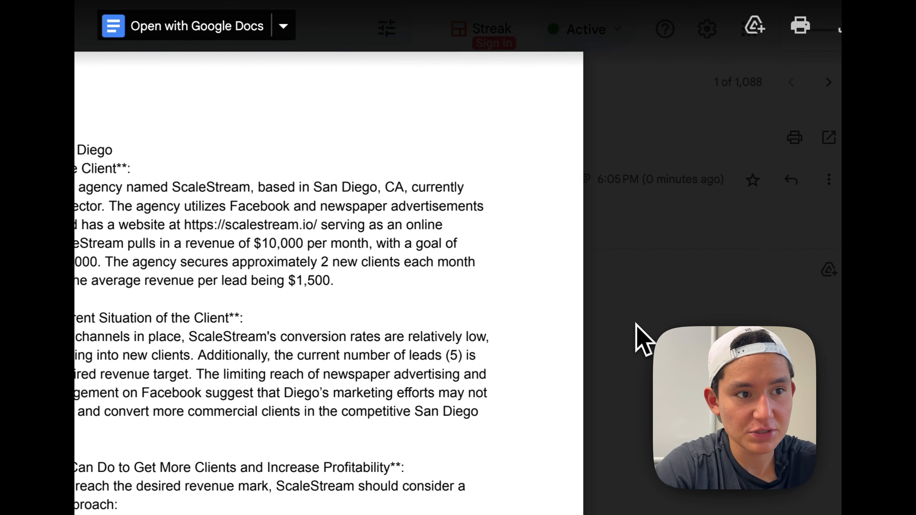
left_click(635, 324)
left_click(338, 401)
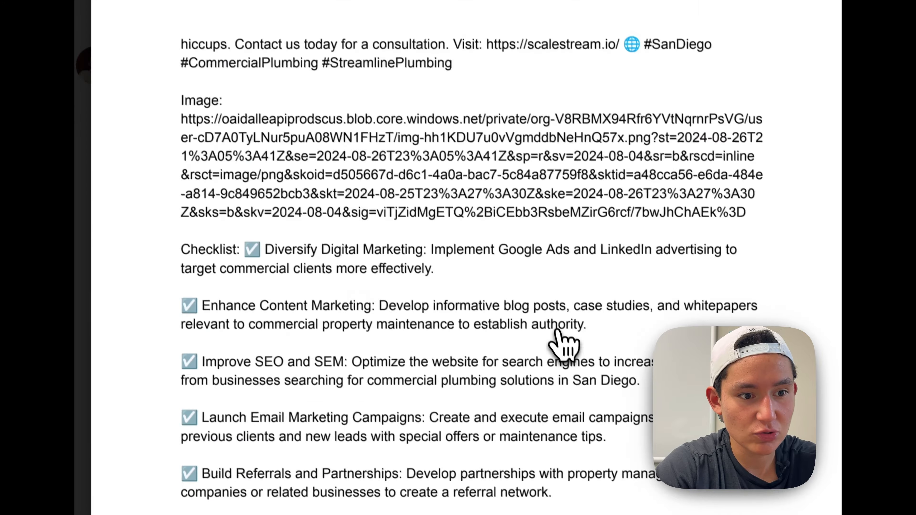
scroll(566, 290, "down", 7)
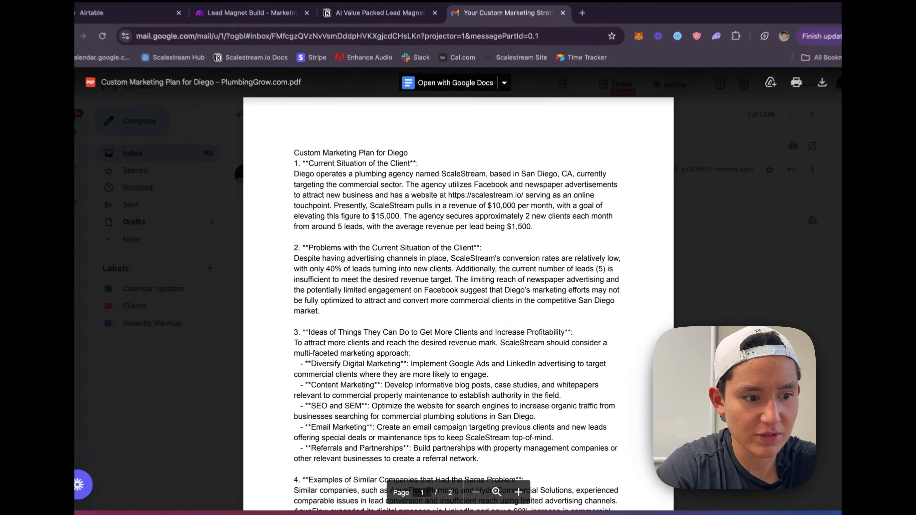
scroll(458, 252, "down", 15)
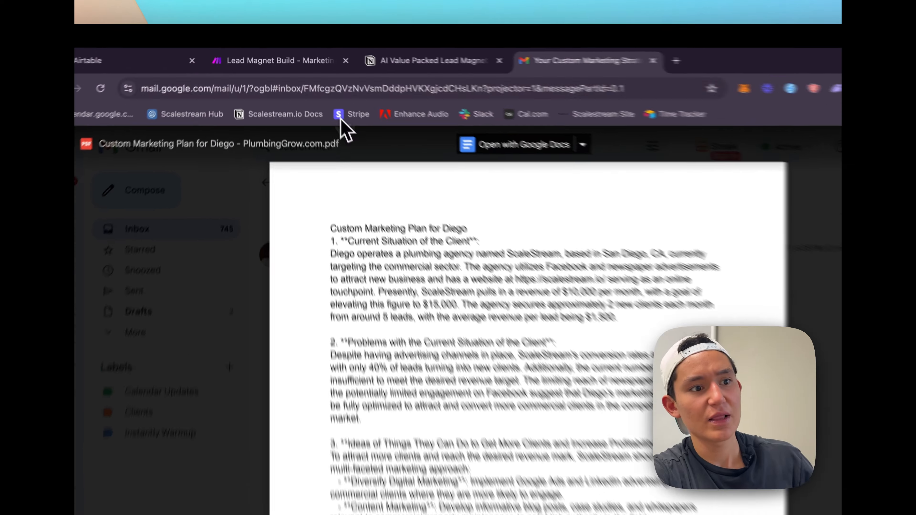
left_click(264, 51)
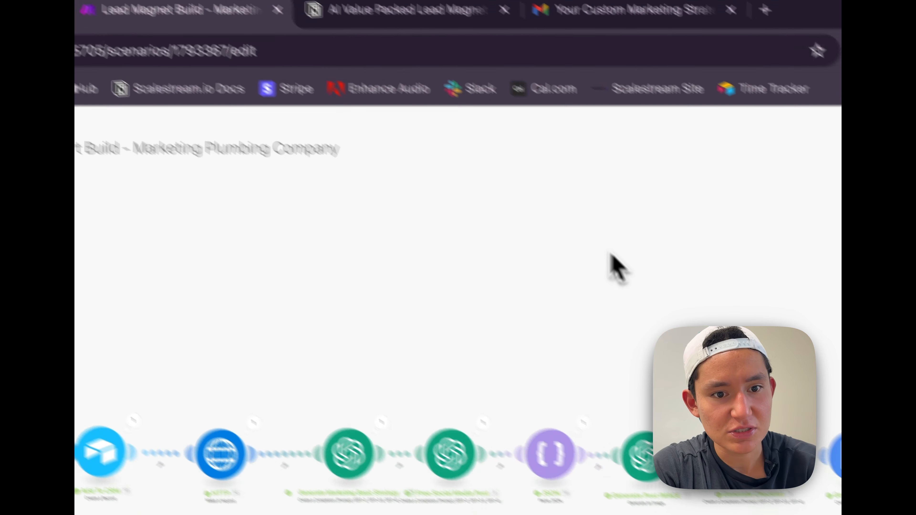
left_click_drag(611, 254, 470, 267)
scroll(642, 420, "up", 5)
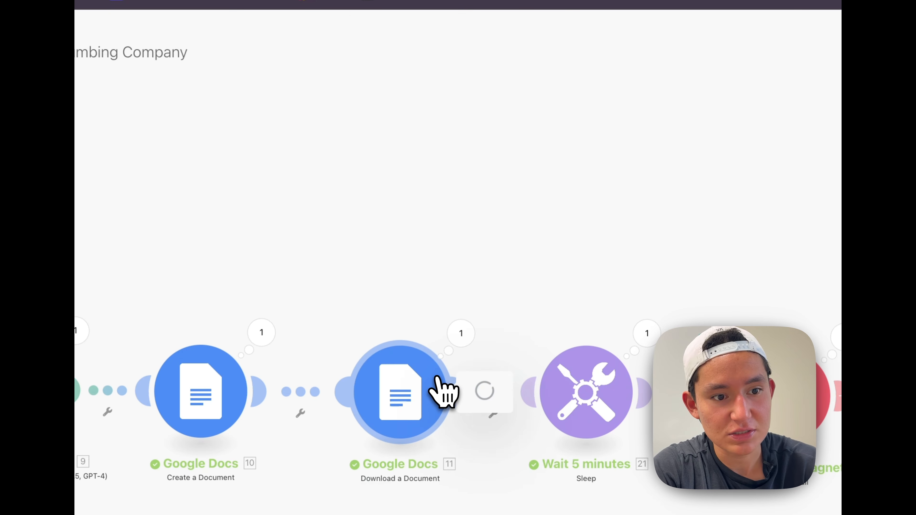
left_click(362, 246)
left_click(331, 339)
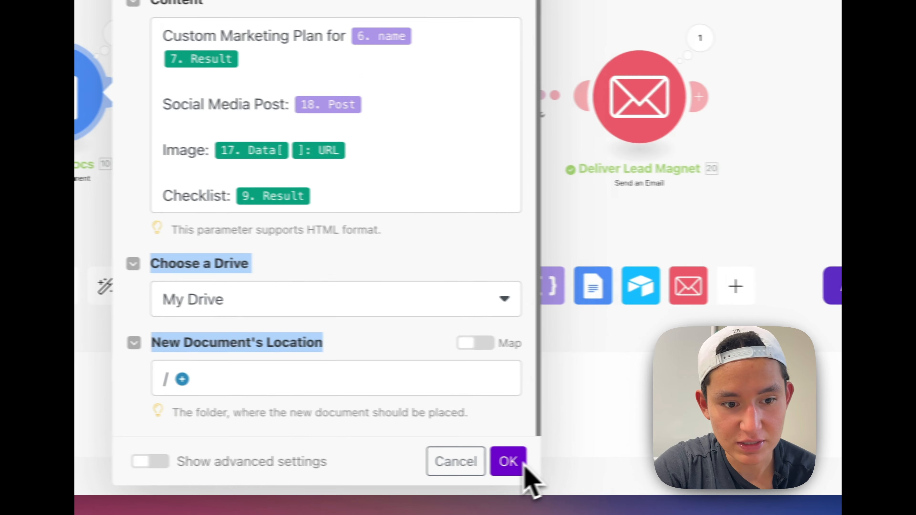
left_click(648, 469)
left_click_drag(408, 258, 539, 147)
scroll(533, 148, "down", 5)
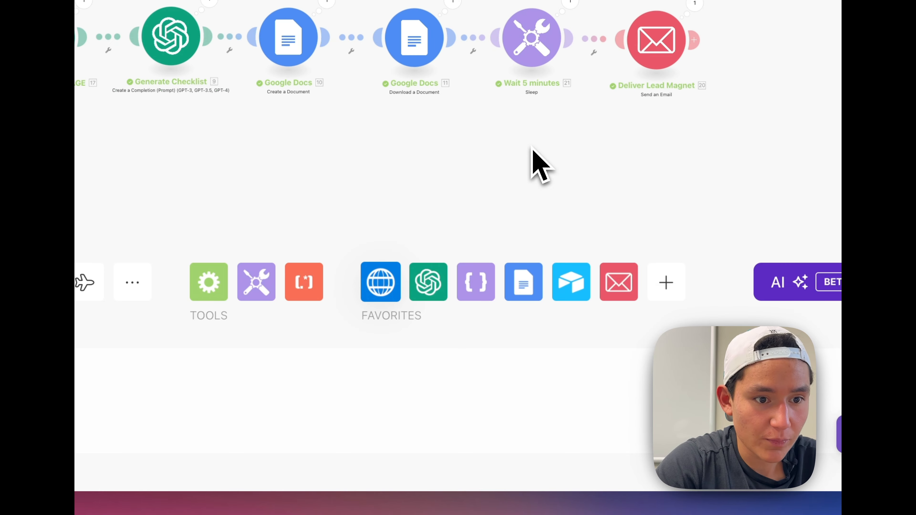
scroll(532, 148, "up", 3)
scroll(513, 229, "up", 4)
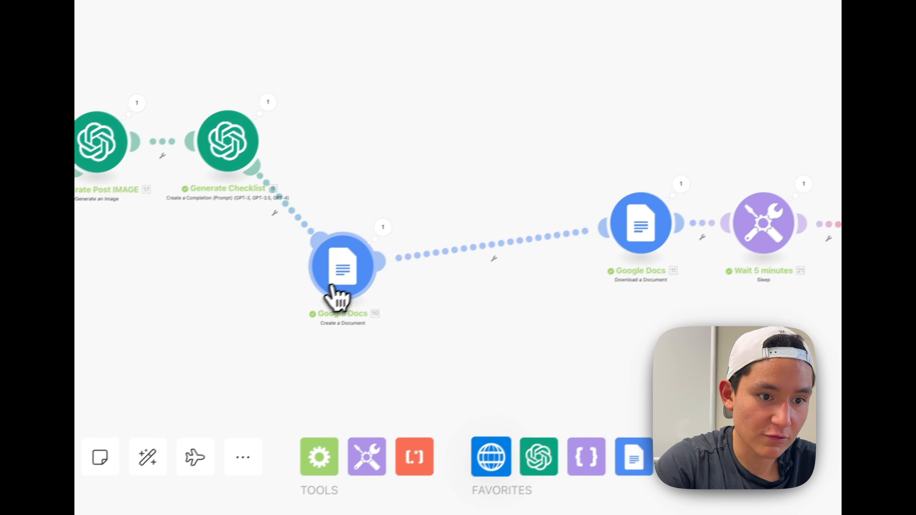
Zigzag the Create/Download Document, Wait 5 minutes and Send an Email modules, fitting the whole chain on screen.
left_click_drag(331, 285, 283, 307)
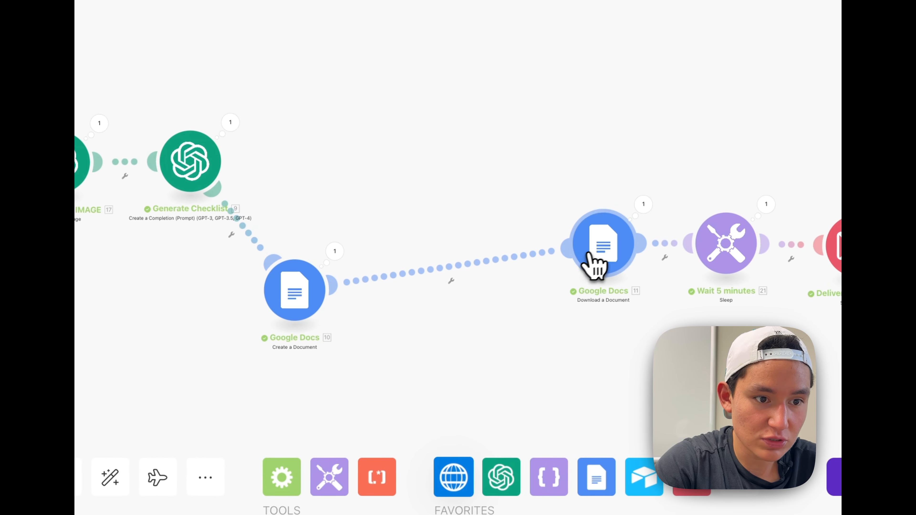
left_click_drag(594, 253, 409, 298)
left_click_drag(733, 244, 330, 209)
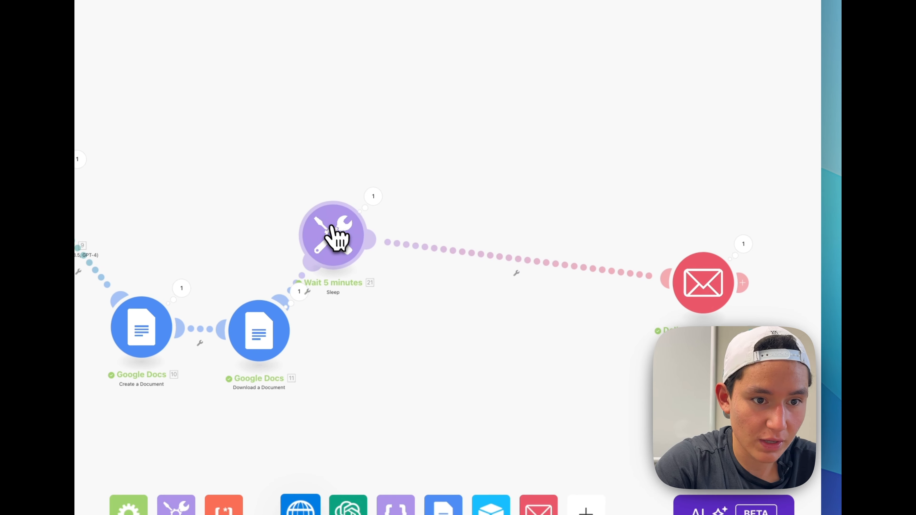
left_click_drag(688, 292, 423, 260)
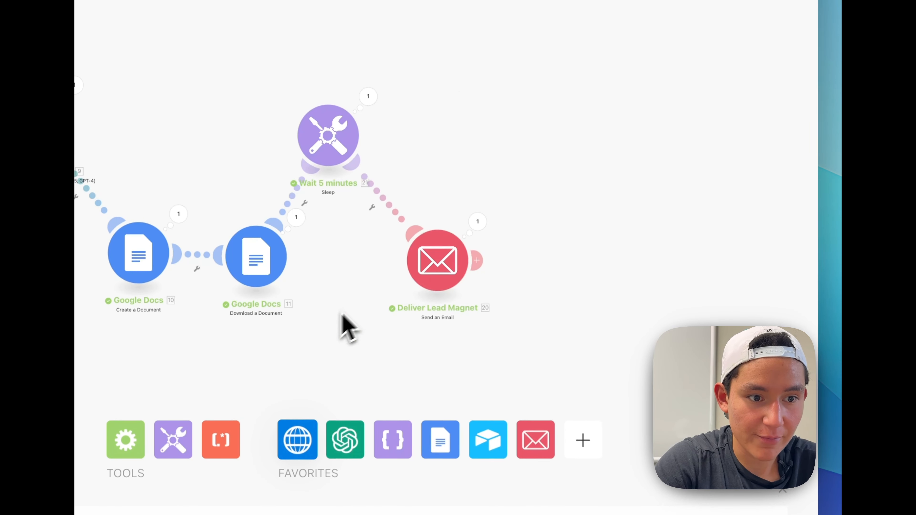
left_click_drag(343, 312, 623, 201)
left_click_drag(299, 226, 678, 240)
scroll(671, 303, "left", 10)
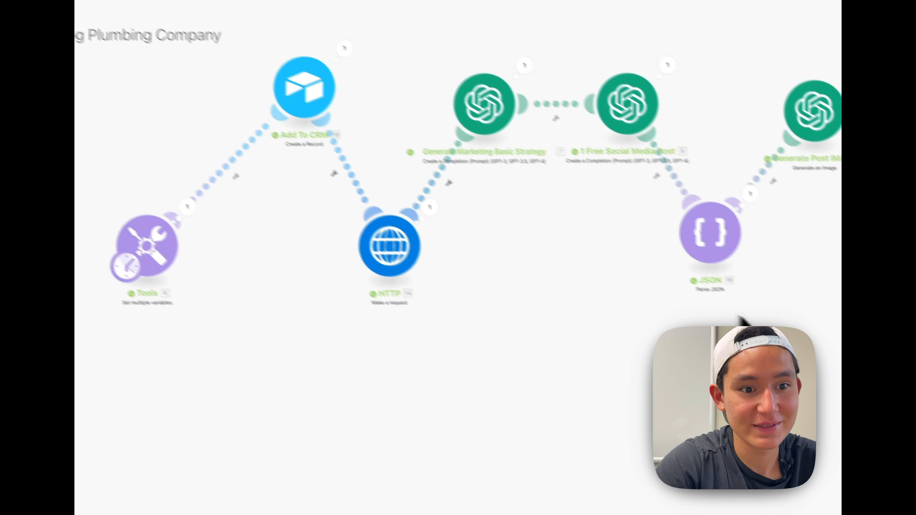
scroll(573, 164, "down", 3)
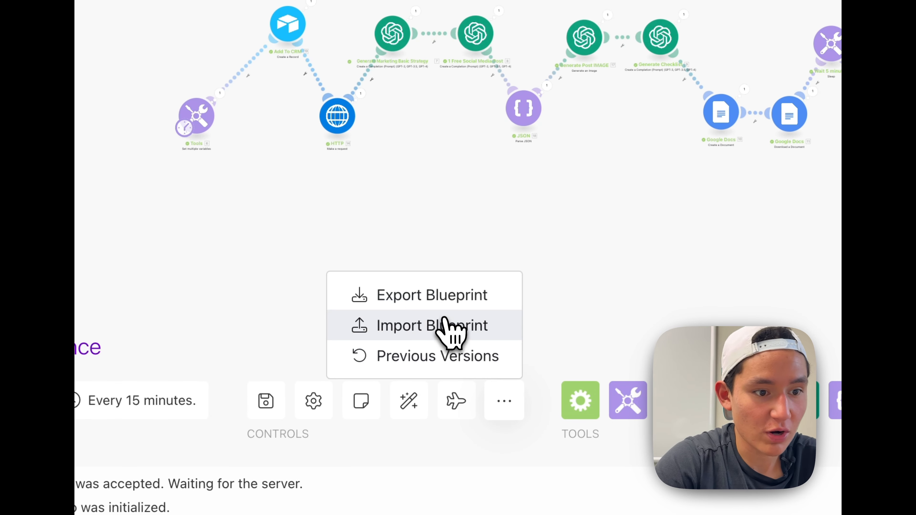
left_click(445, 325)
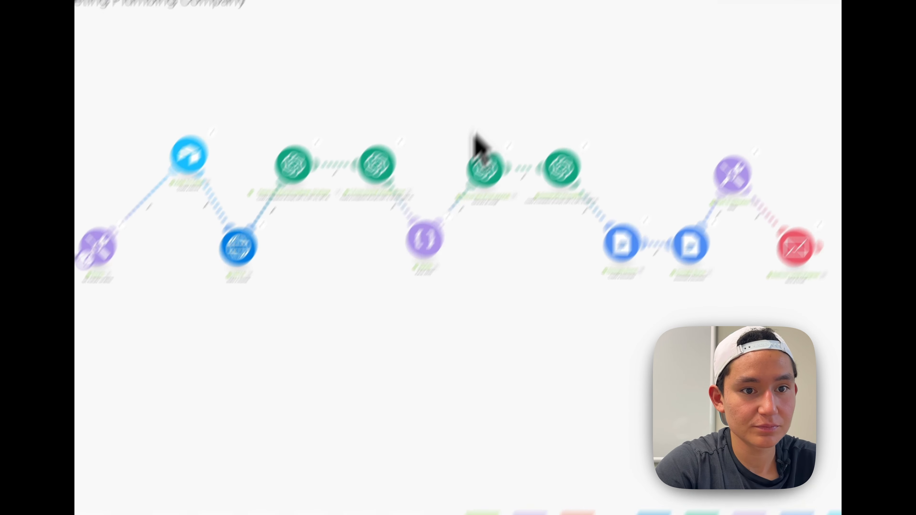